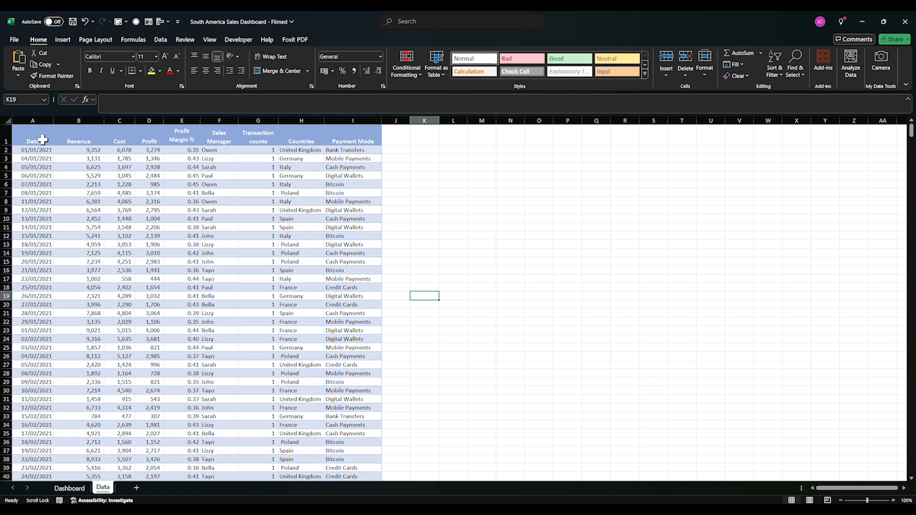
click(35, 125)
click(119, 274)
click(119, 277)
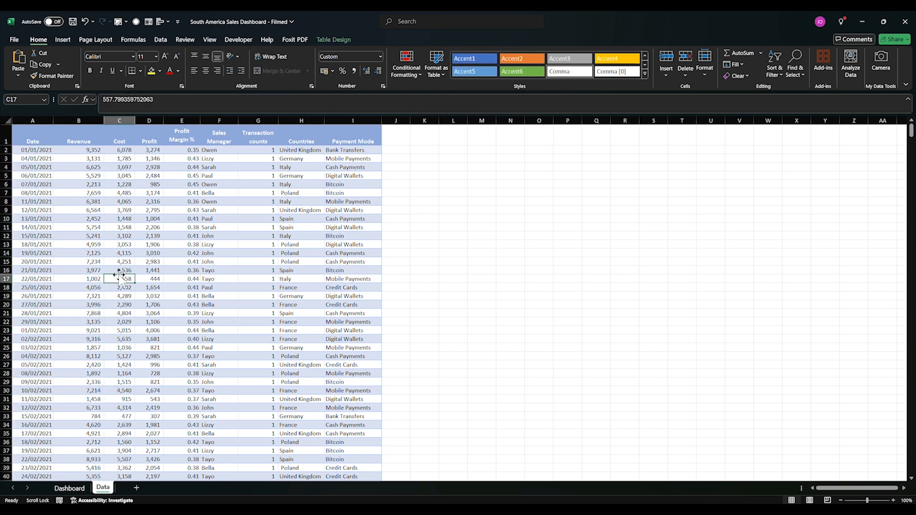
click(228, 278)
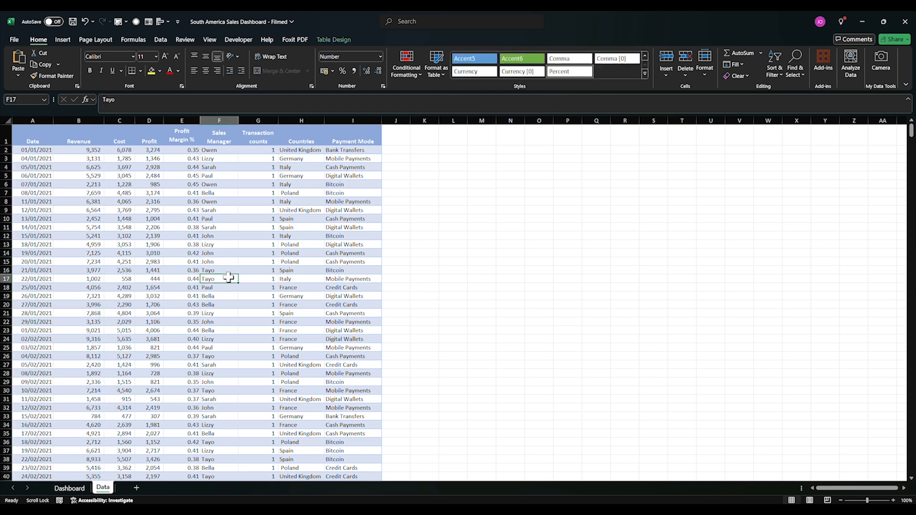
key(ctrl+a)
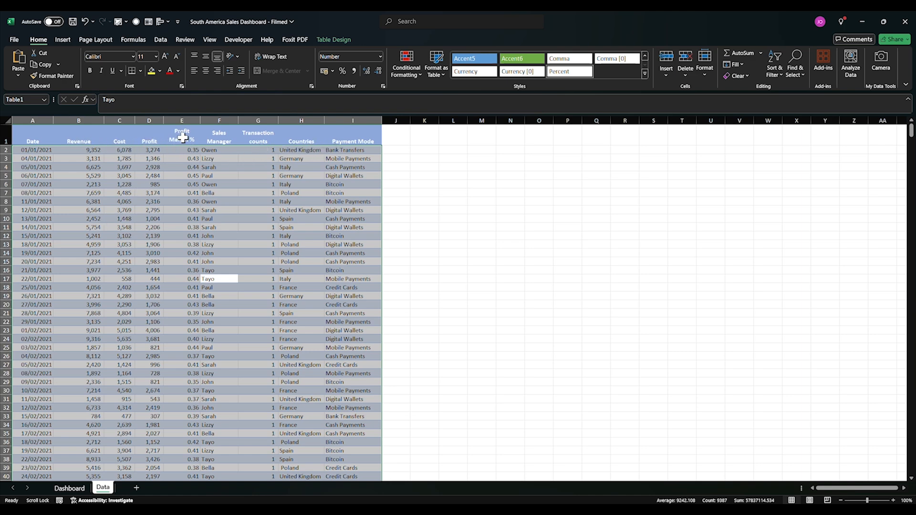
Step: Move the Sales Manager, Transaction counts, Countries and Payment Mode columns so they sit between Date and Revenue
drag(219, 120, 337, 119)
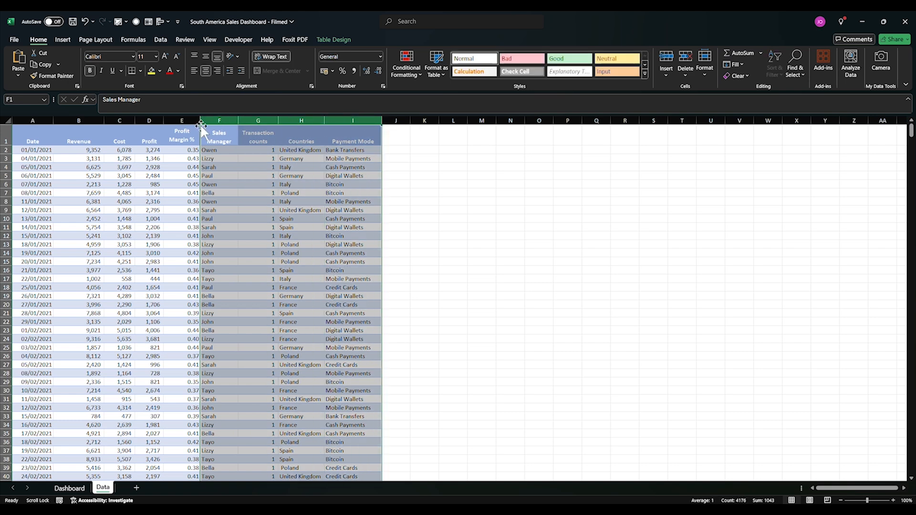
drag(200, 125, 70, 124)
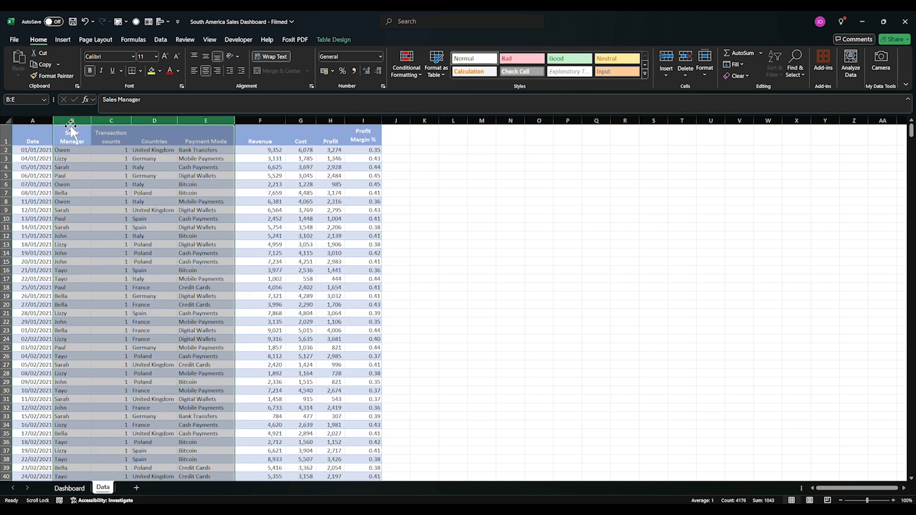
click(263, 203)
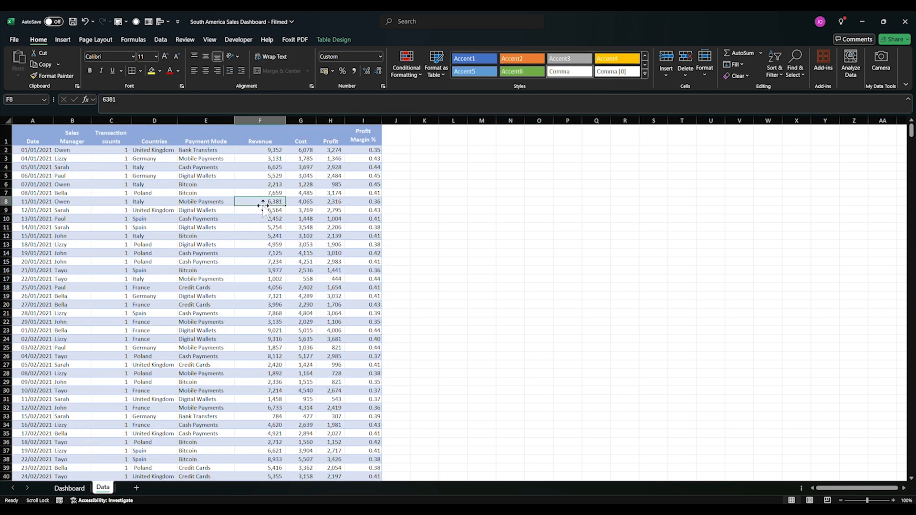
click(71, 150)
click(125, 150)
click(205, 151)
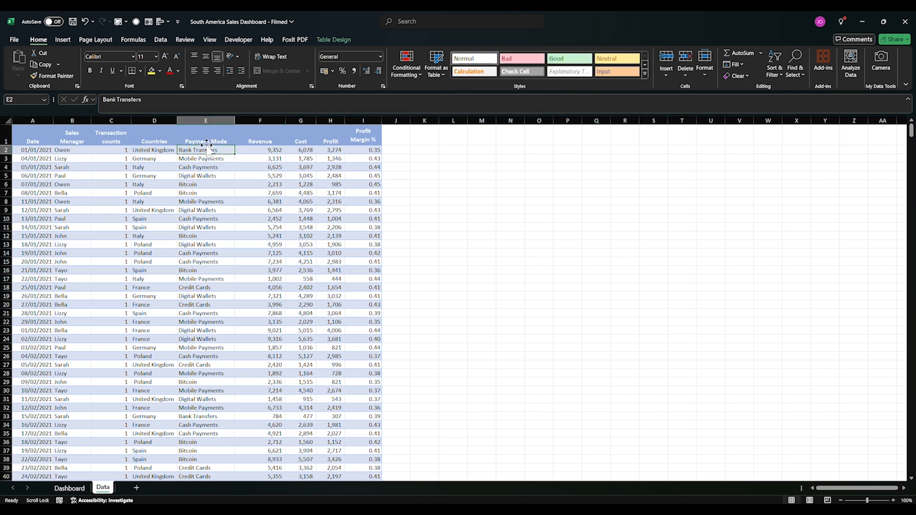
click(248, 150)
Step: Create a PivotTable on a new worksheet from the entire sales data table
click(245, 210)
key(ctrl+a)
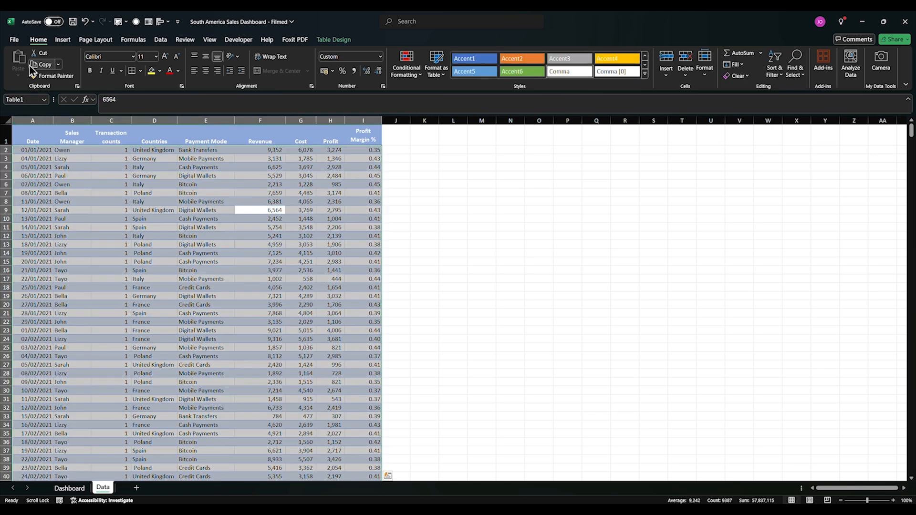
click(62, 41)
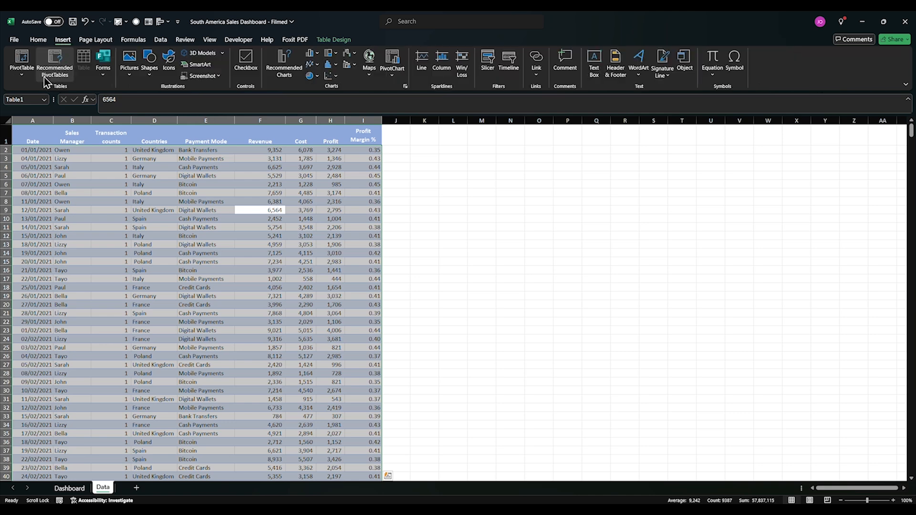
click(24, 76)
click(48, 90)
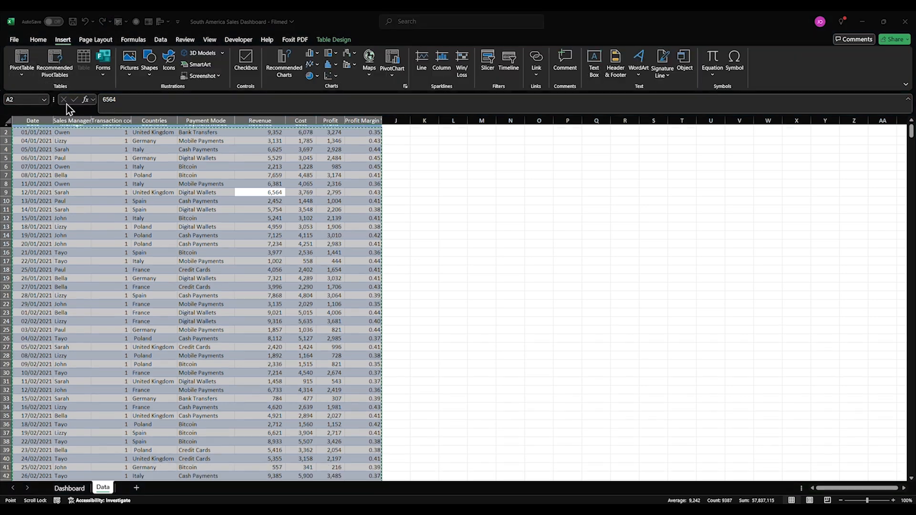
click(408, 307)
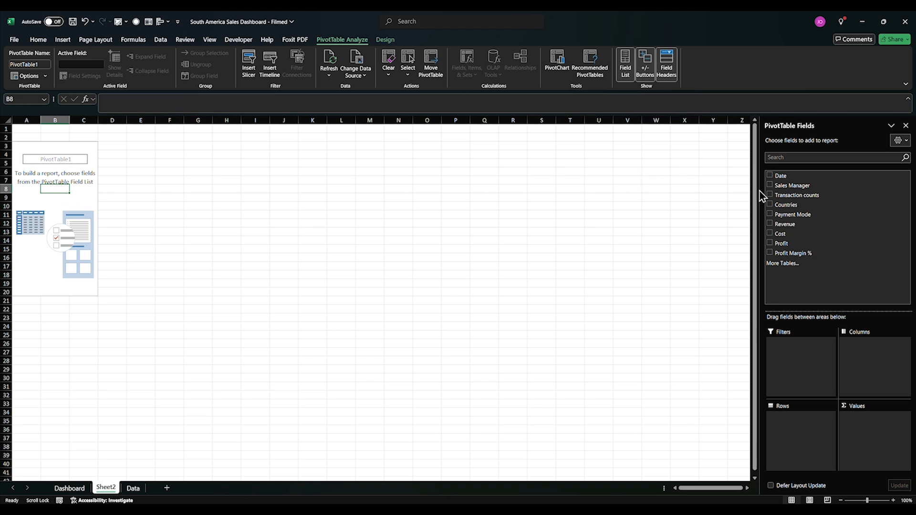
Step: Add Date as the rows and Revenue as the summed values of the PivotTable
click(769, 176)
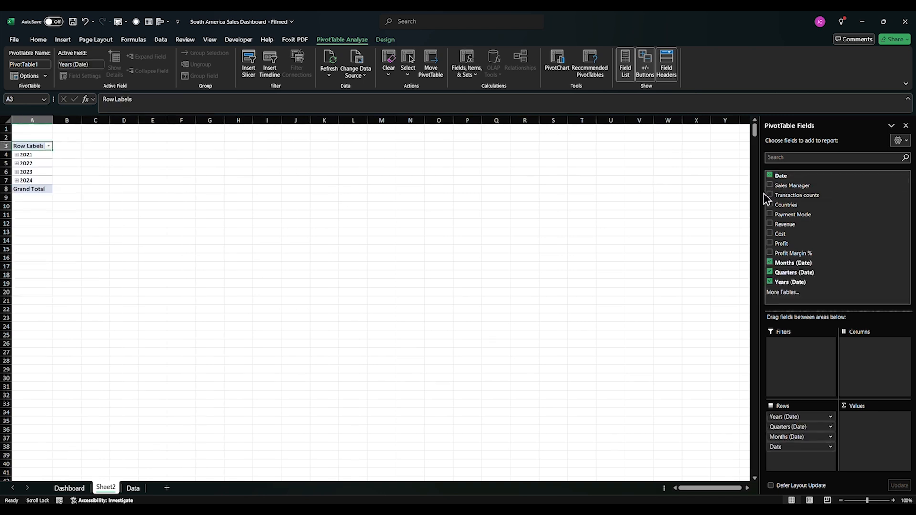
click(769, 223)
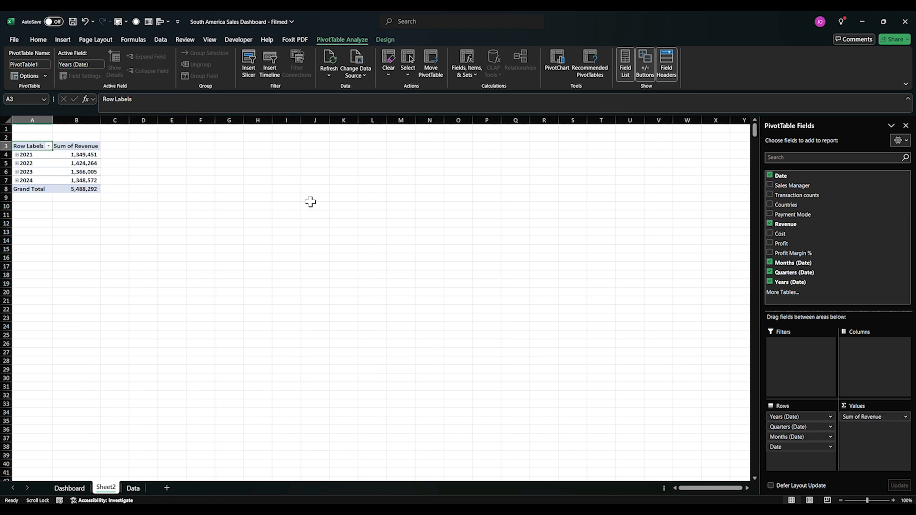
drag(22, 145, 83, 187)
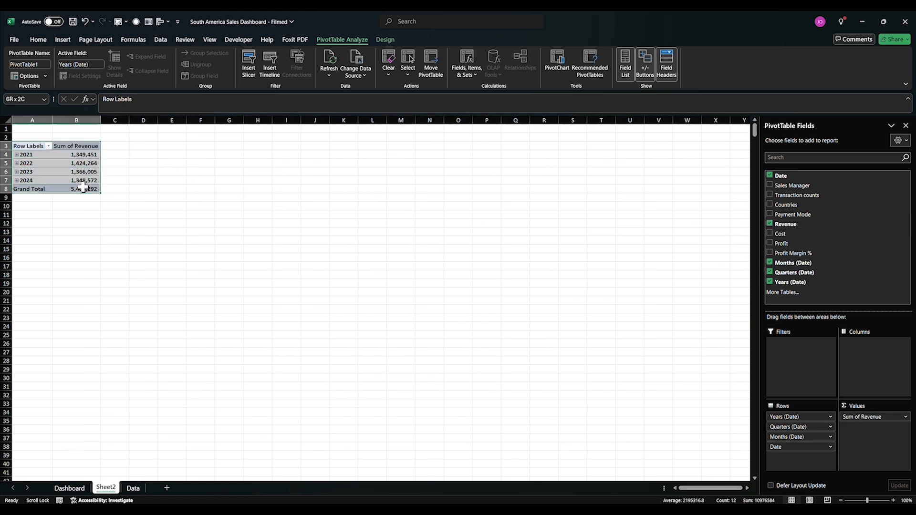
click(6, 129)
text(=)
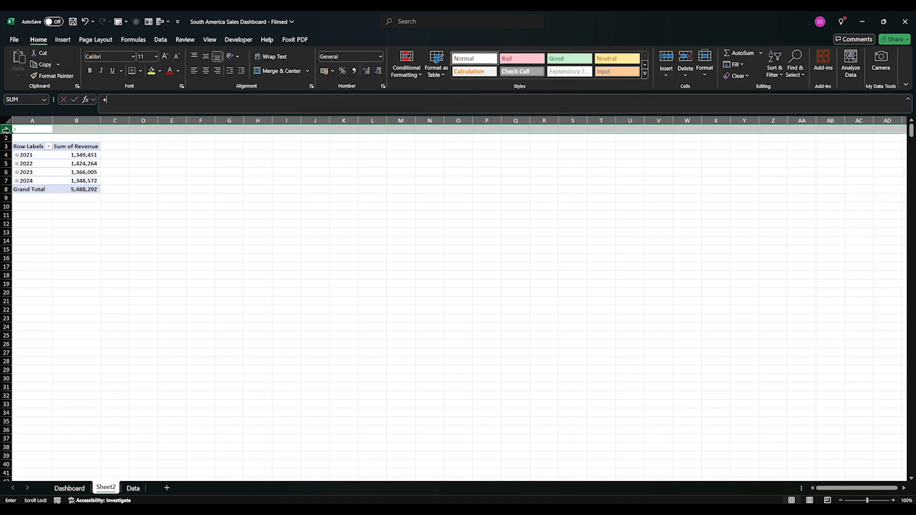
key(Escape)
click(27, 223)
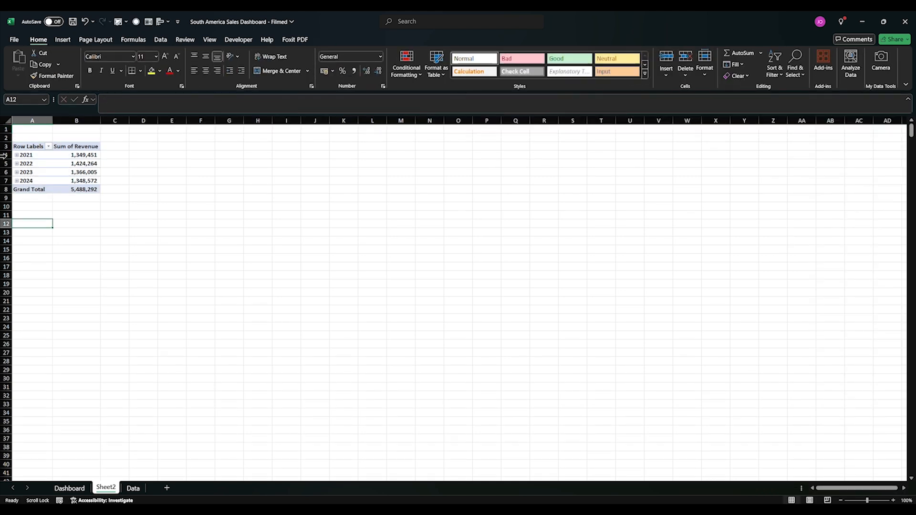
Step: Insert two blank rows at the top of the sheet, above the PivotTable
drag(3, 129, 4, 131)
right_click(5, 132)
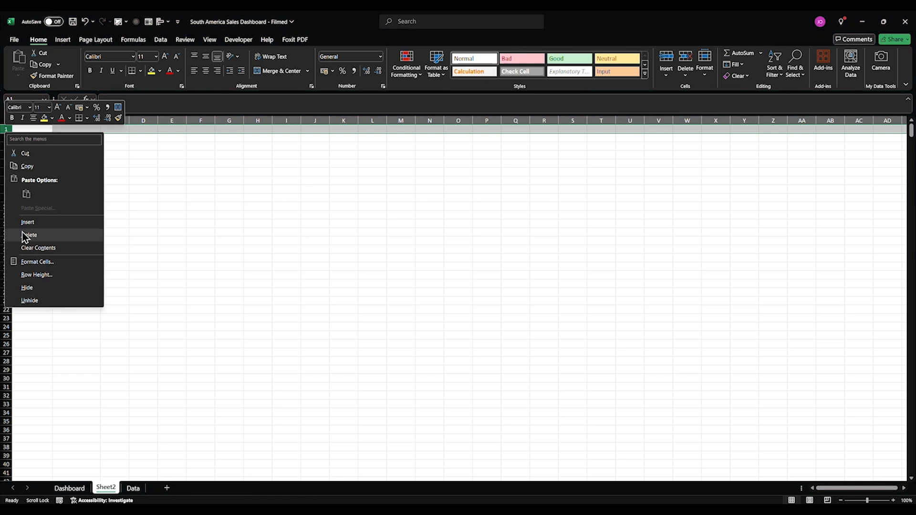
click(23, 222)
right_click(10, 129)
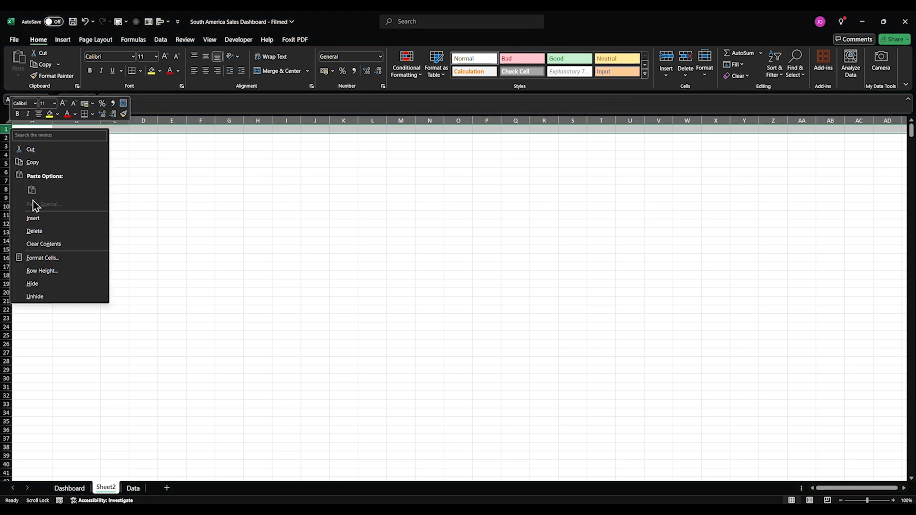
click(33, 218)
click(39, 174)
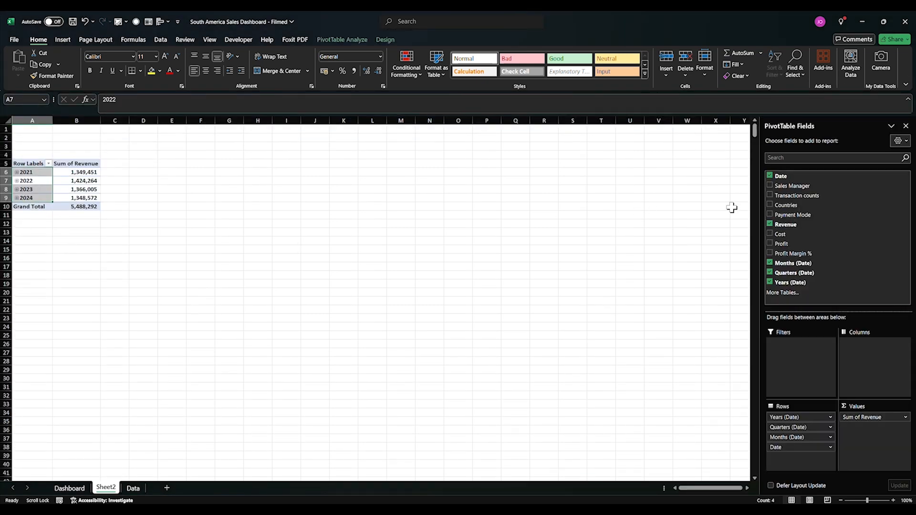
Step: Move Years (Date) into the PivotTable's filters and filter the report to 2024
drag(792, 282, 804, 353)
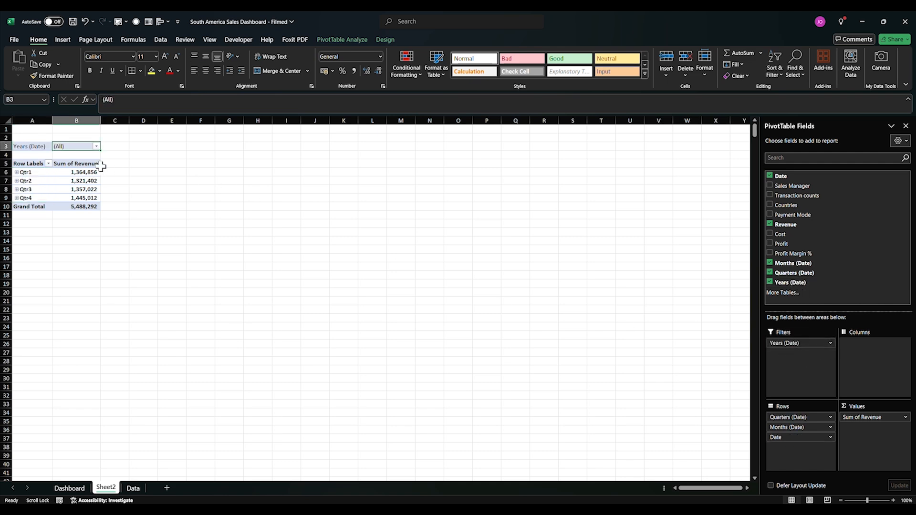
click(96, 146)
click(17, 208)
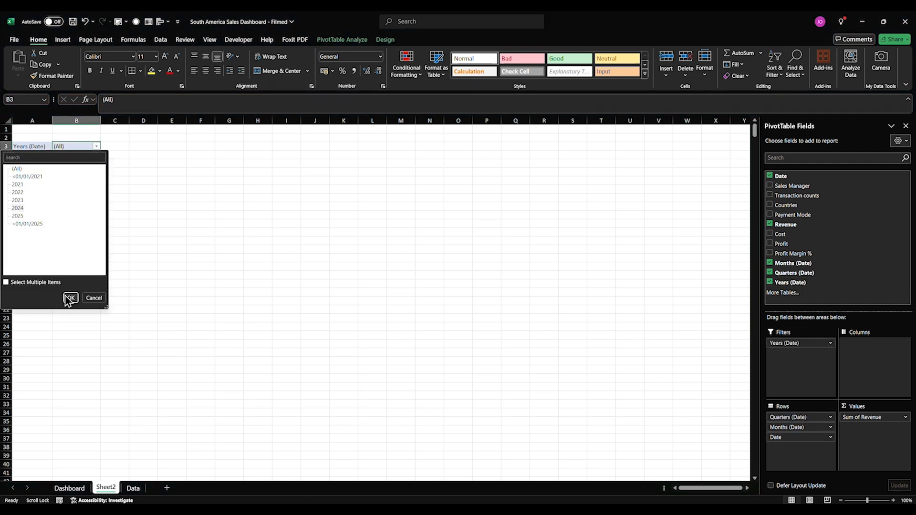
click(70, 297)
click(66, 284)
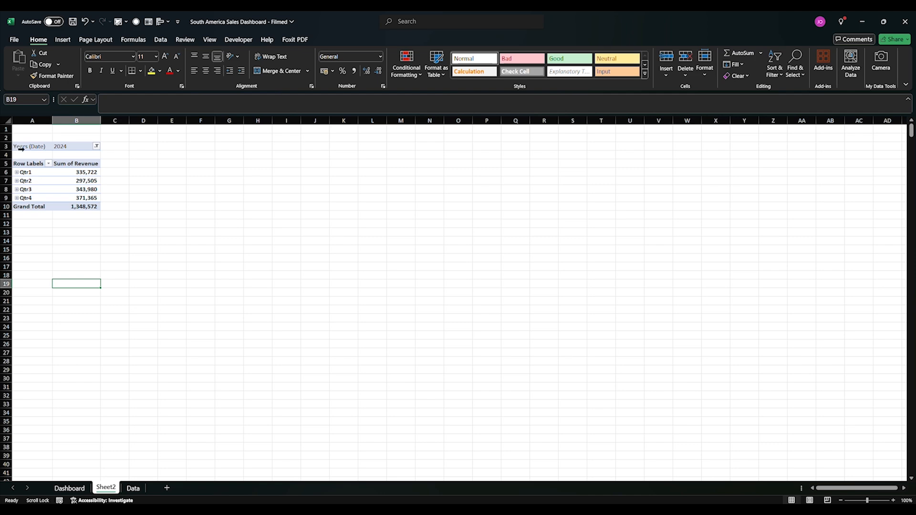
Step: Format the Sum of Revenue values in B6:B10 as Currency with the $ English (United States) symbol
drag(79, 171, 79, 208)
key(ctrl+1)
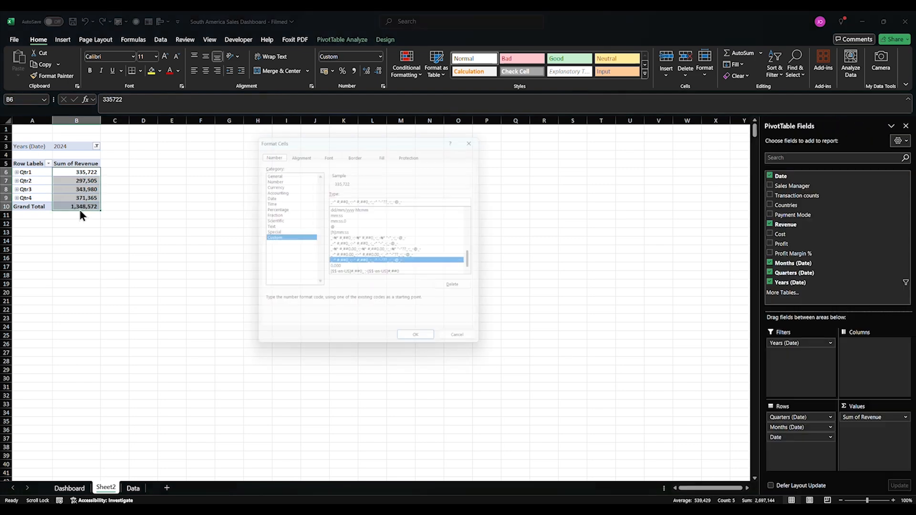
click(270, 184)
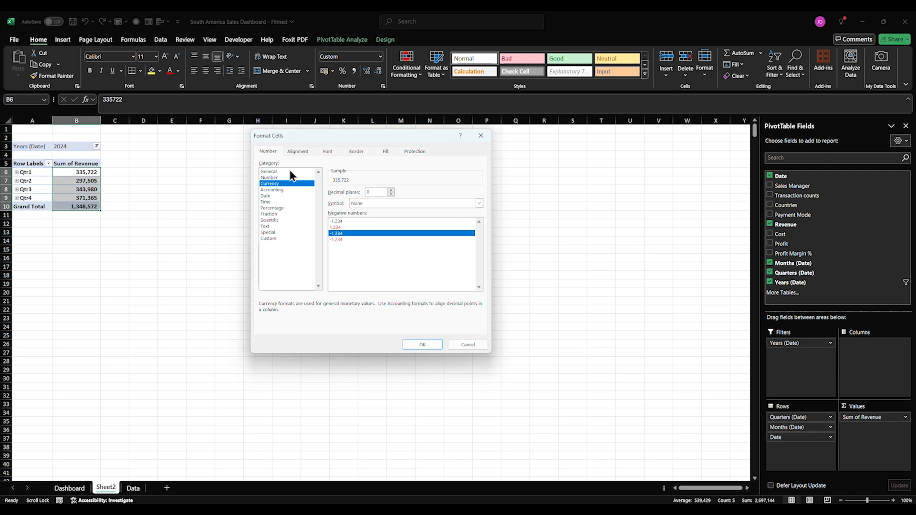
click(380, 203)
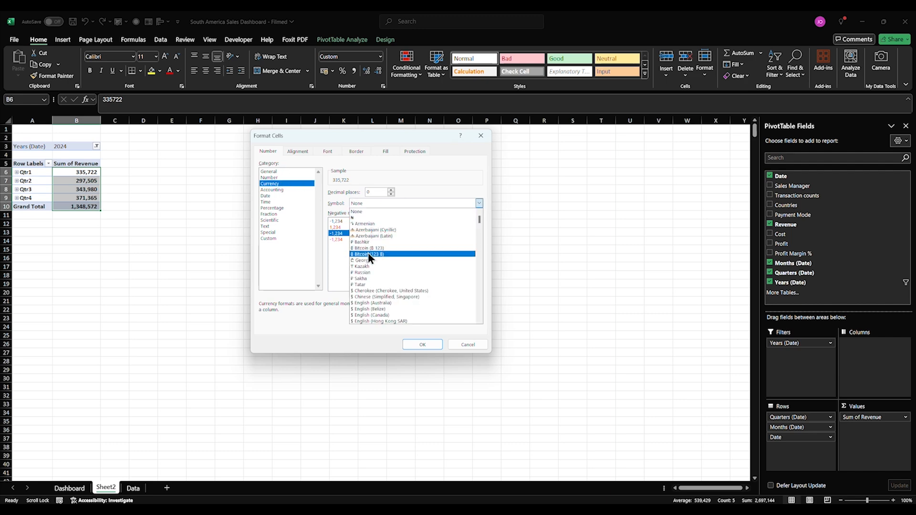
click(480, 319)
click(481, 320)
click(480, 319)
click(480, 320)
click(481, 320)
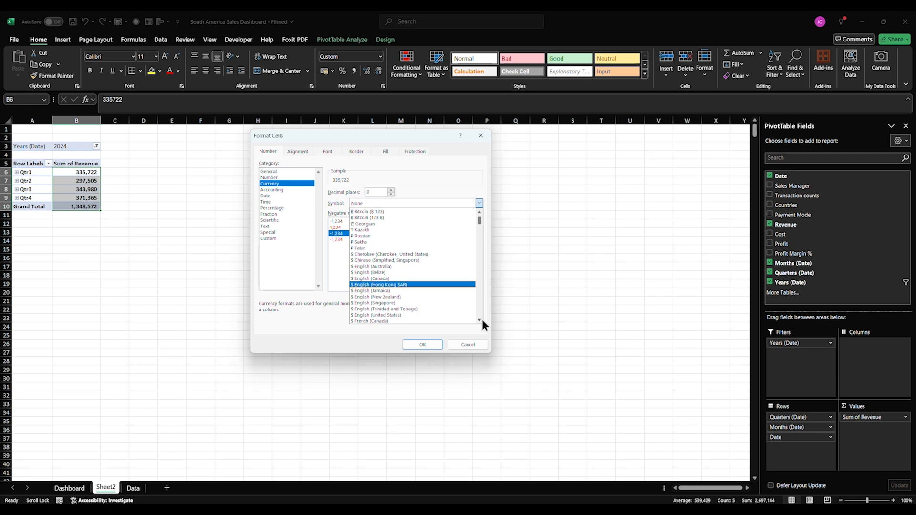
click(481, 319)
click(357, 309)
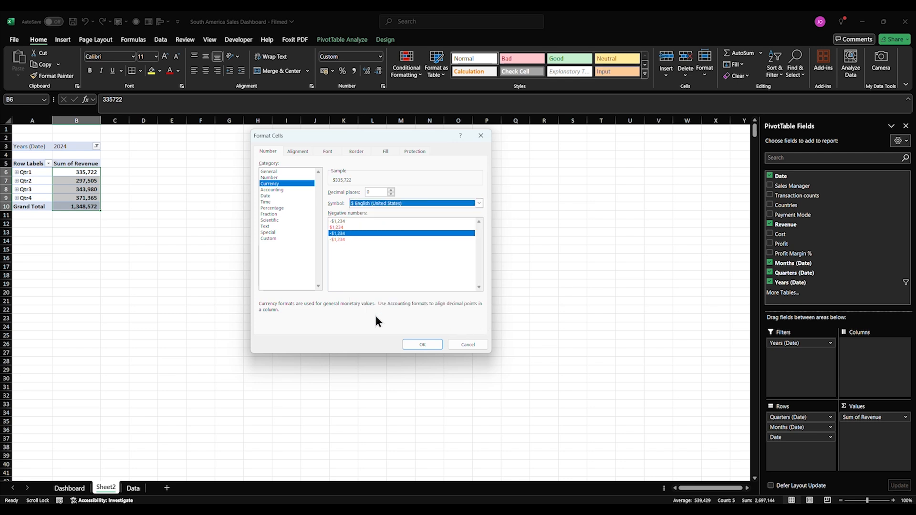
click(423, 345)
Step: Copy the revenue PivotTable to D3 and replace Revenue with Profit as the copy's value field
drag(24, 146, 78, 203)
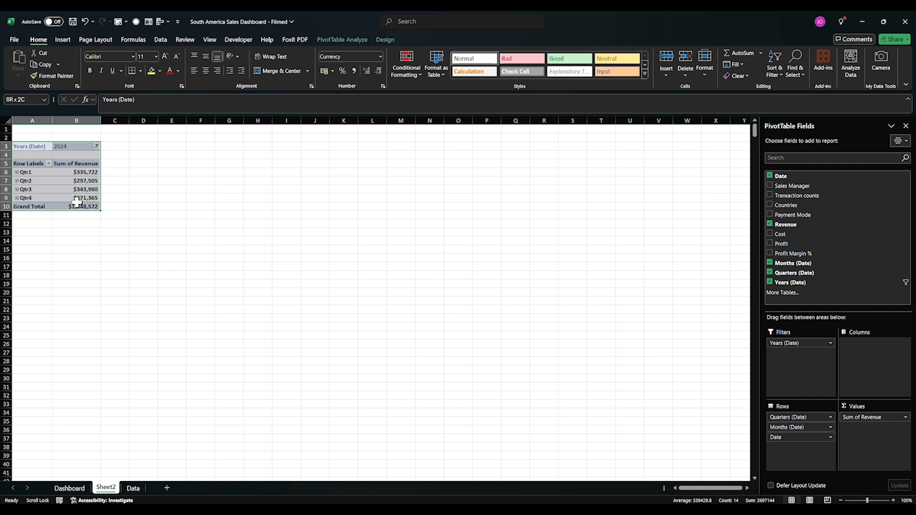
key(ctrl+c)
click(143, 146)
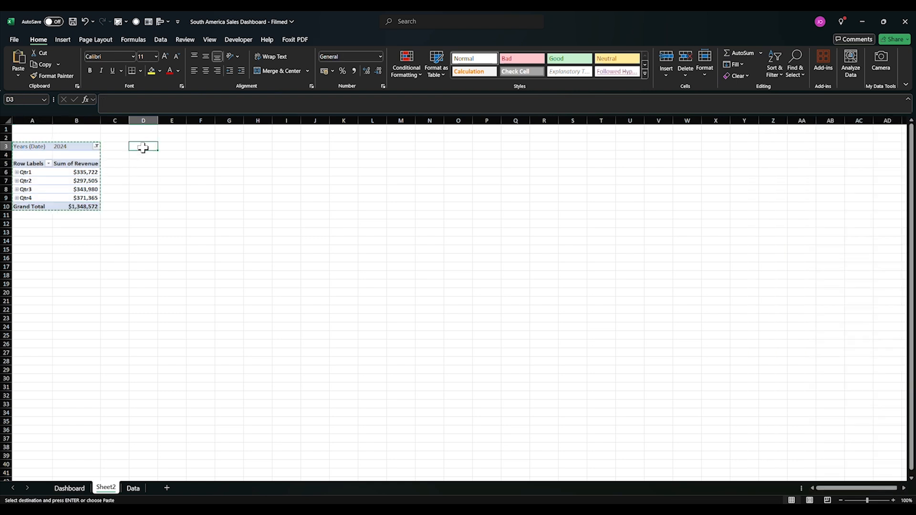
key(ctrl+v)
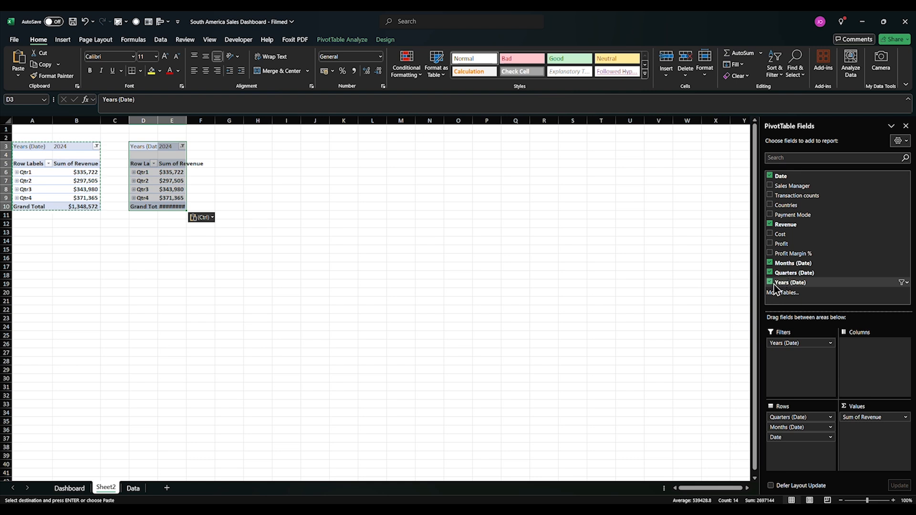
click(770, 243)
click(769, 224)
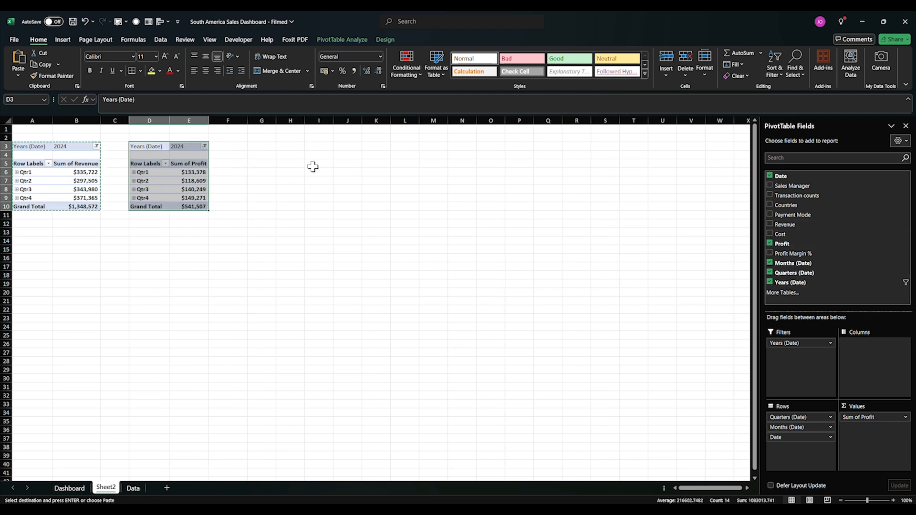
Step: Paste another copy of the PivotTable at G3 and replace Profit with Transaction counts as its value field
click(255, 146)
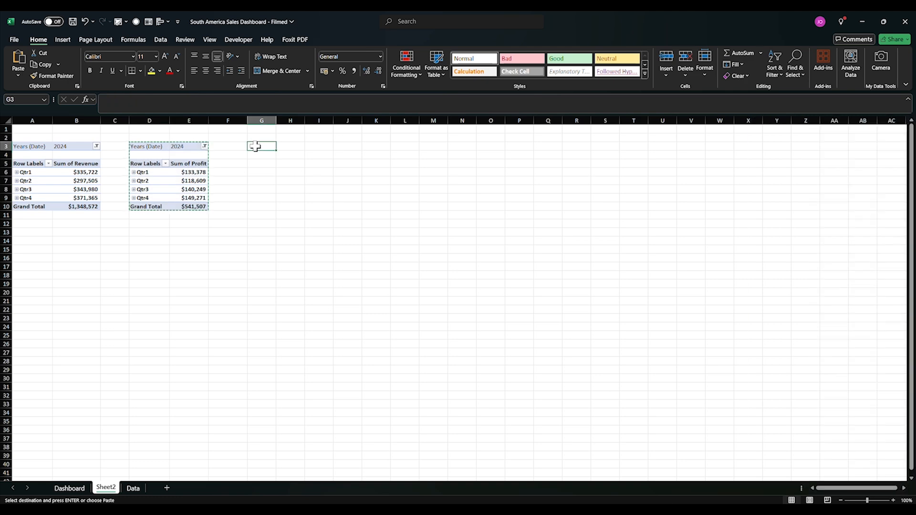
key(ctrl+v)
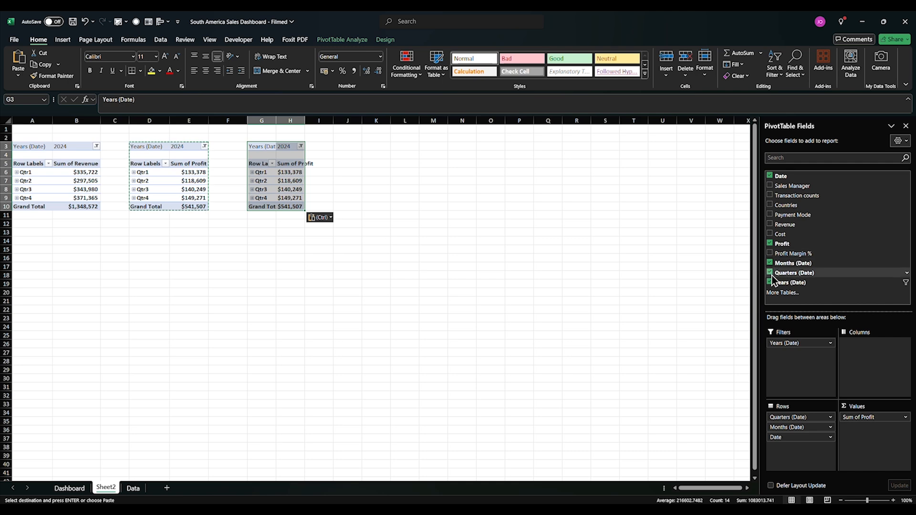
click(770, 196)
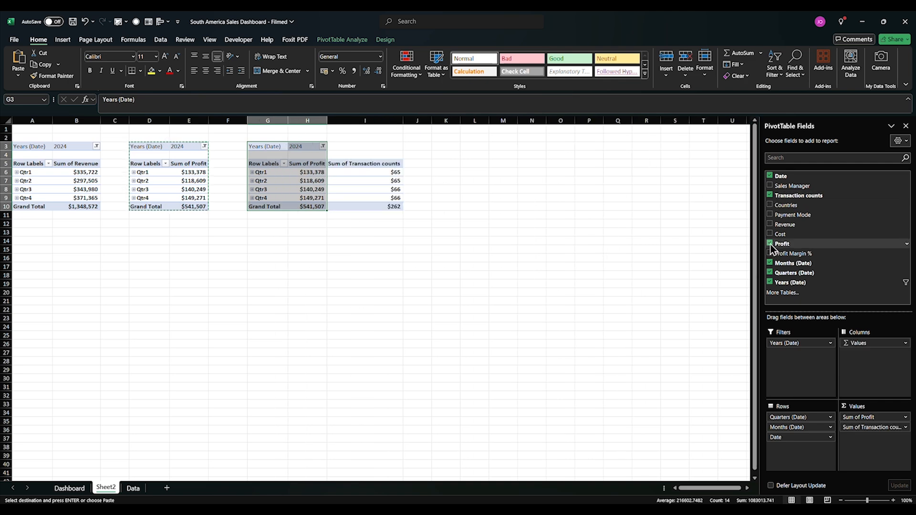
click(770, 244)
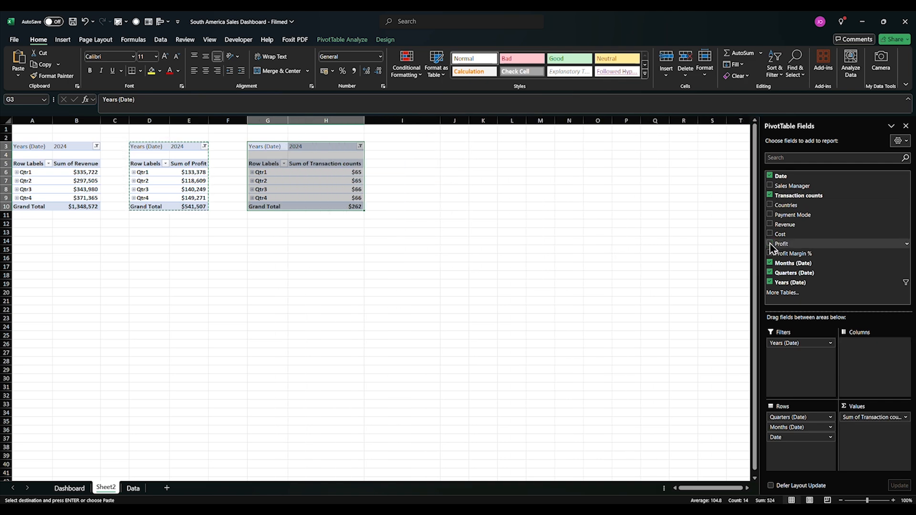
Step: Copy the transaction counts PivotTable to J3 with Cost as the copy's value field, and show the counts in H6:H10 as plain numbers
key(ctrl+c)
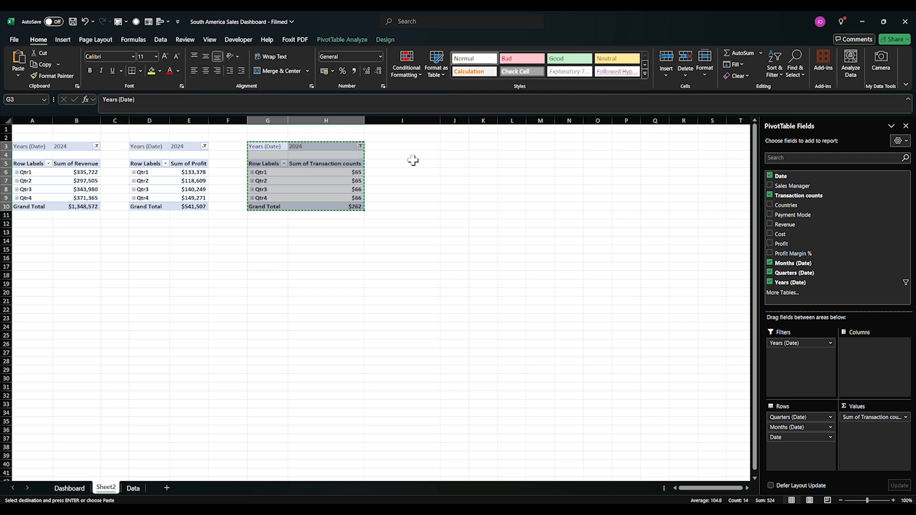
click(453, 146)
key(ctrl+v)
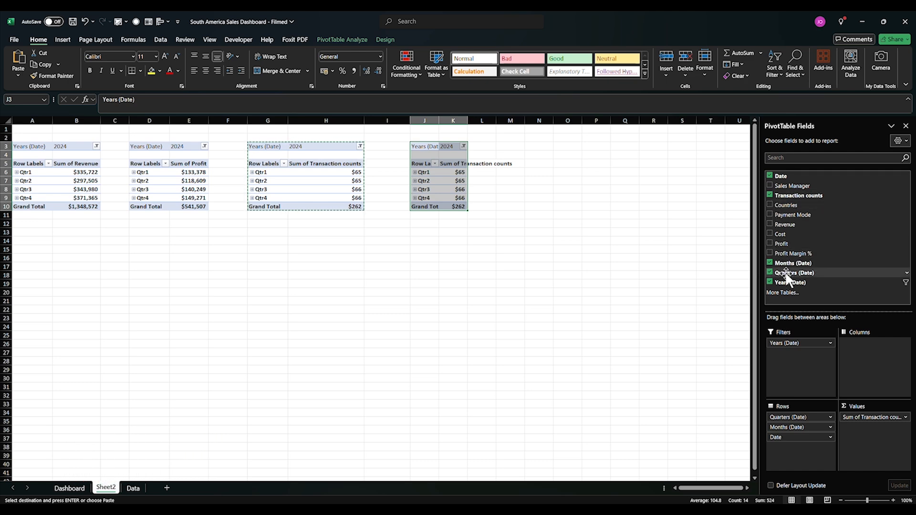
click(769, 234)
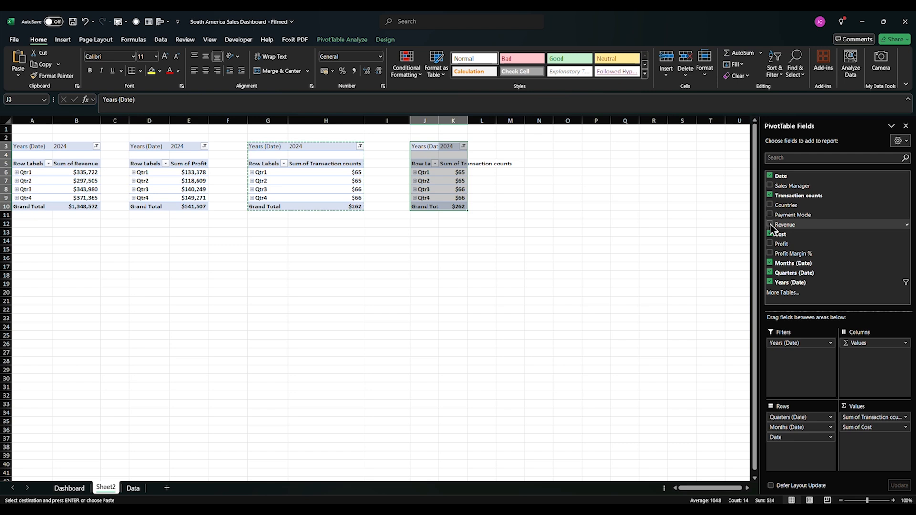
click(770, 194)
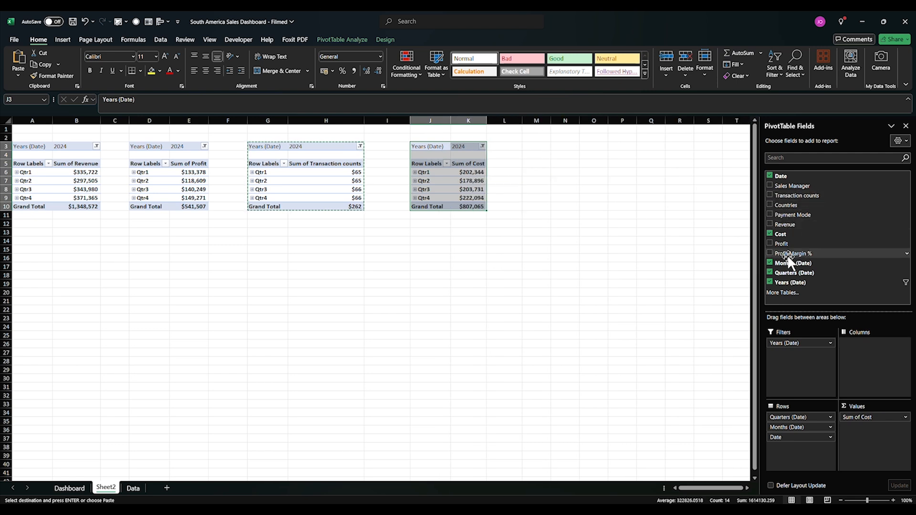
drag(360, 173, 355, 206)
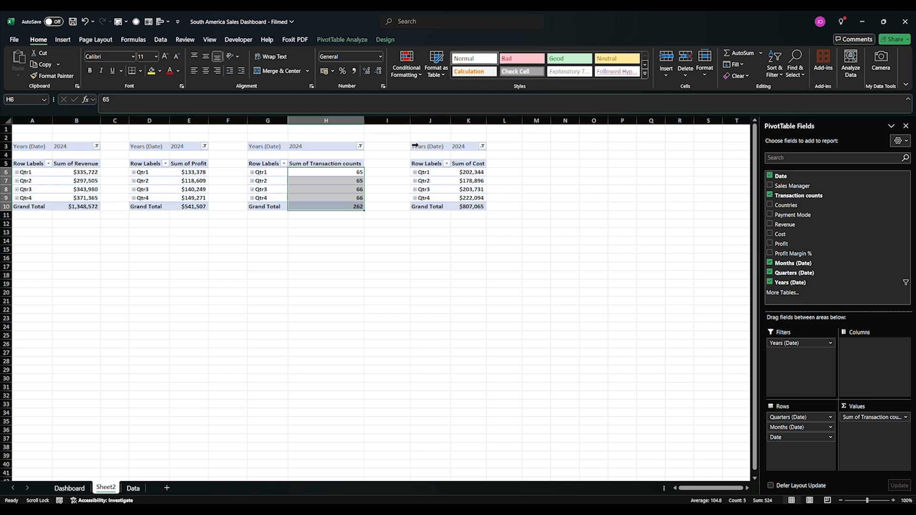
Step: Copy the Cost PivotTable to M3, replacing Date with Countries in the rows and Cost with Revenue in the values
drag(415, 146, 466, 206)
key(ctrl+c)
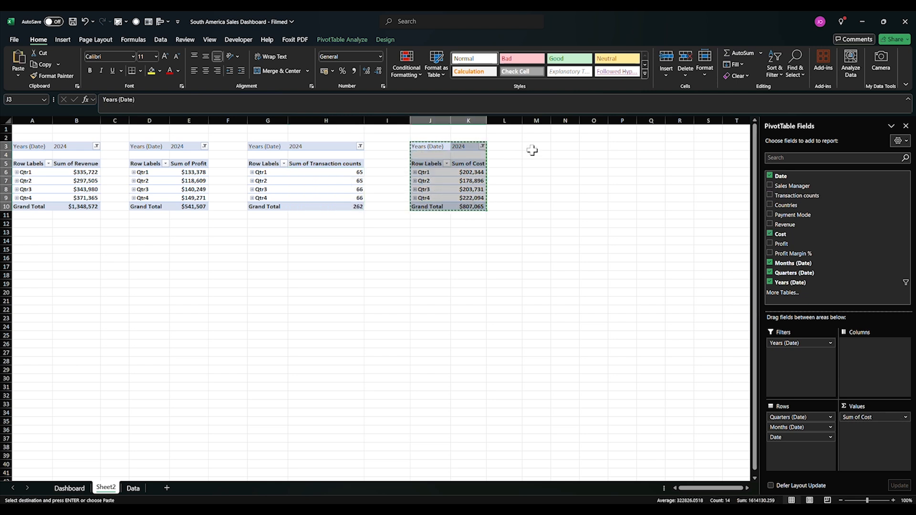
click(531, 150)
key(ctrl+v)
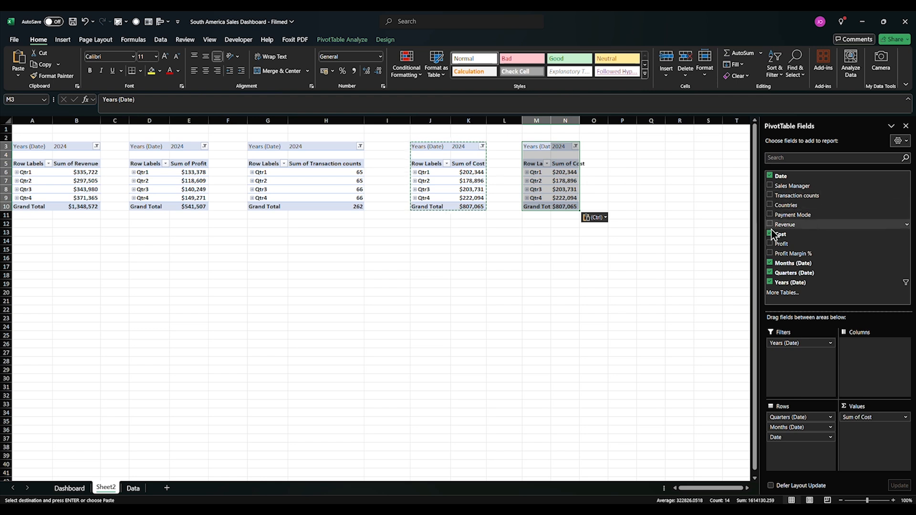
click(769, 205)
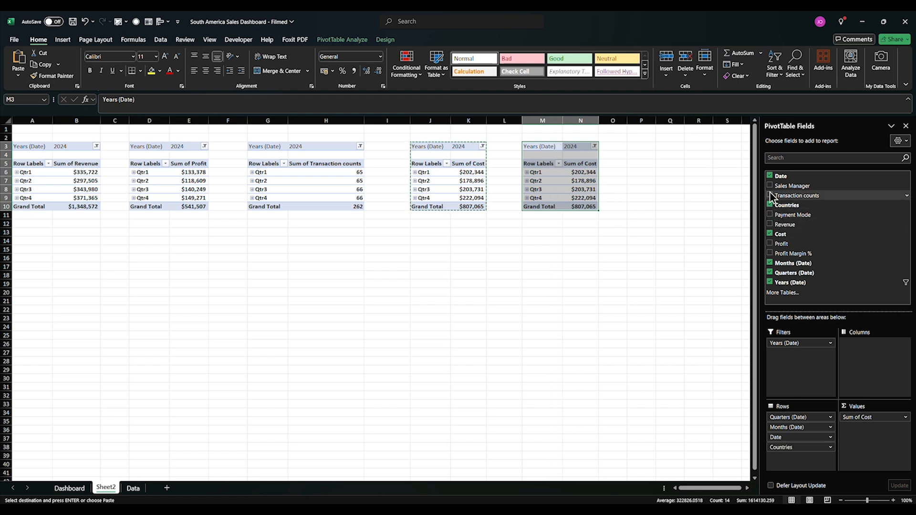
click(769, 176)
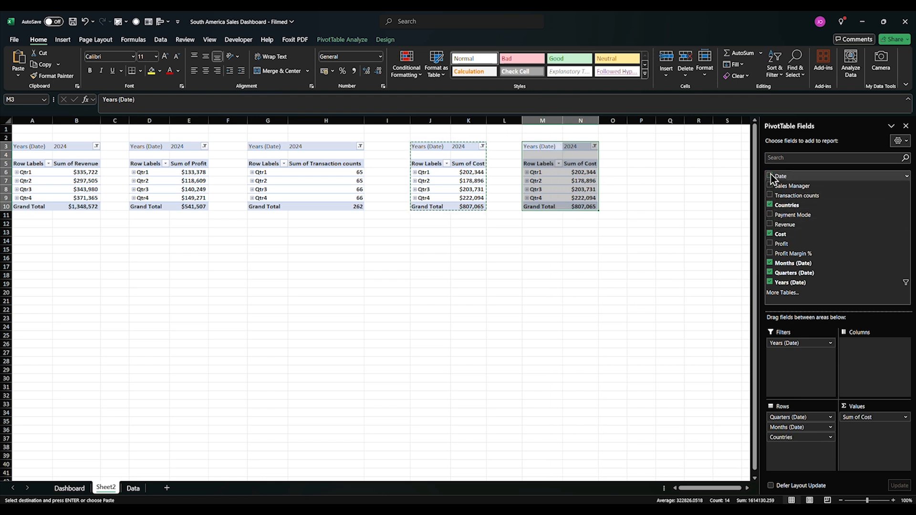
click(769, 234)
click(769, 225)
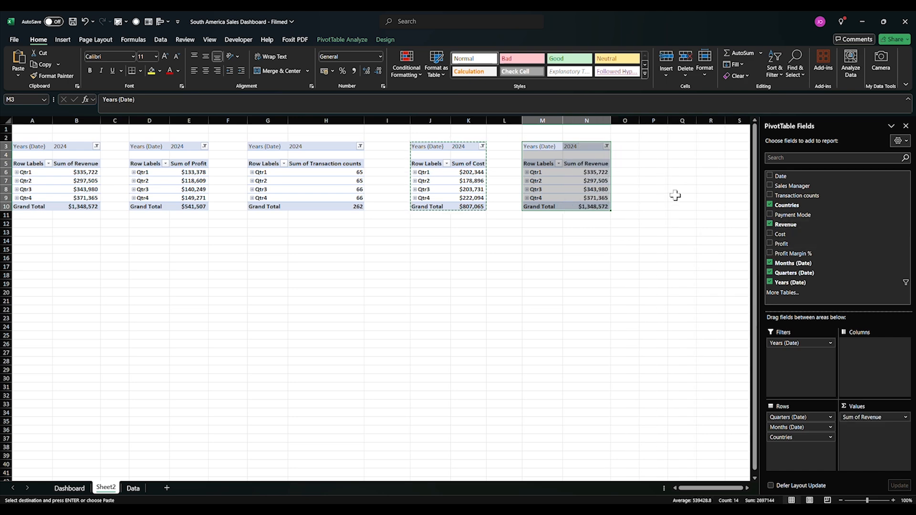
Step: Copy the Countries revenue PivotTable to P3 and replace Countries with Sales Manager in the copy's rows
key(ctrl+c)
click(666, 145)
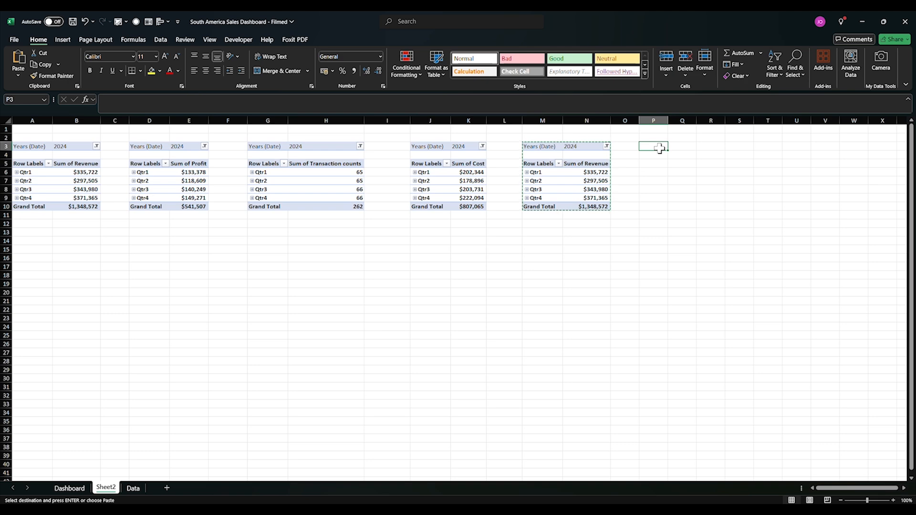
key(ctrl+v)
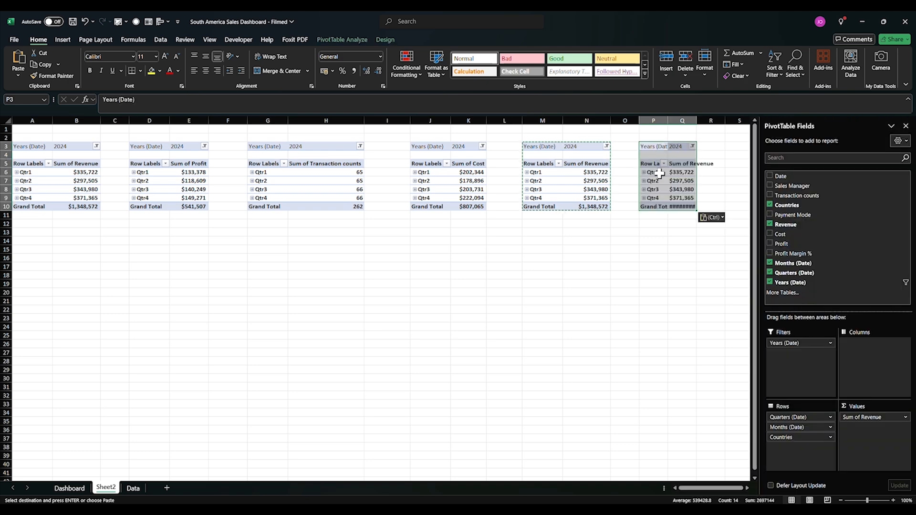
click(769, 206)
click(768, 186)
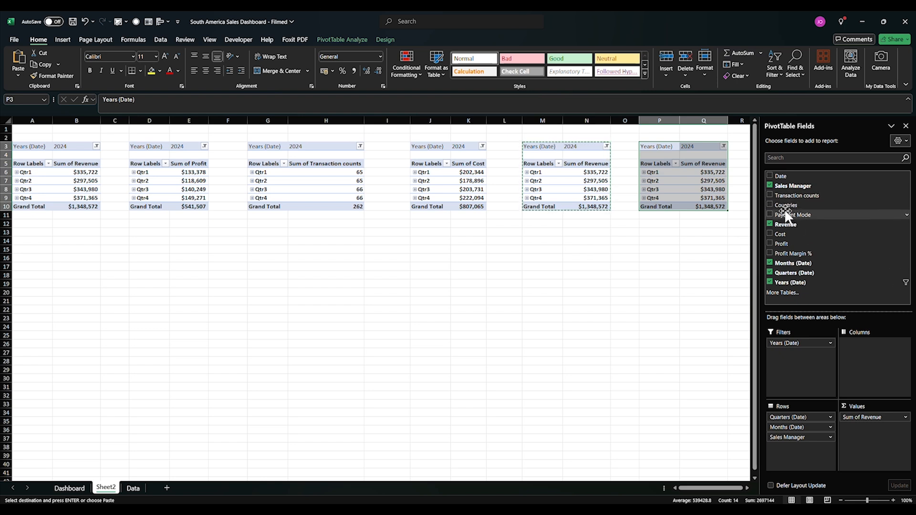
Step: Paste a copy of the Sales Manager PivotTable at A15 and replace Sales Manager with Payment Mode in its rows
key(ctrl+c)
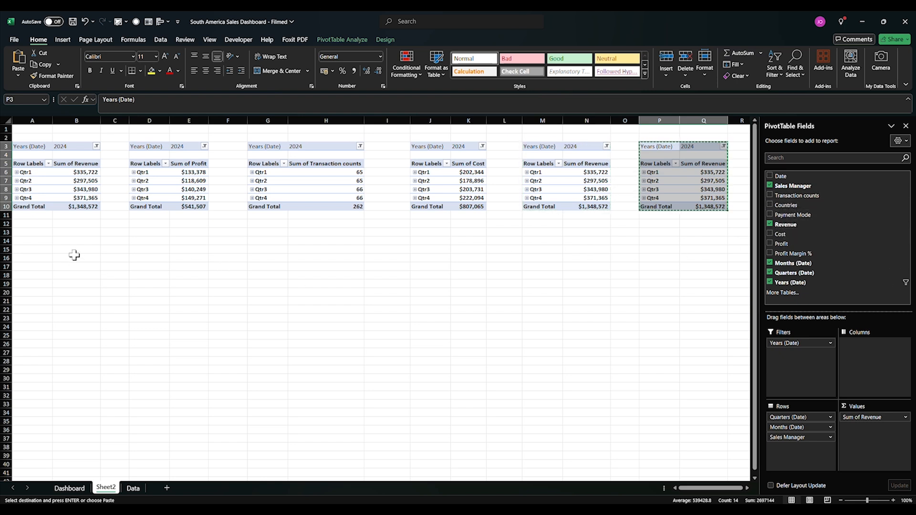
click(30, 251)
key(ctrl+v)
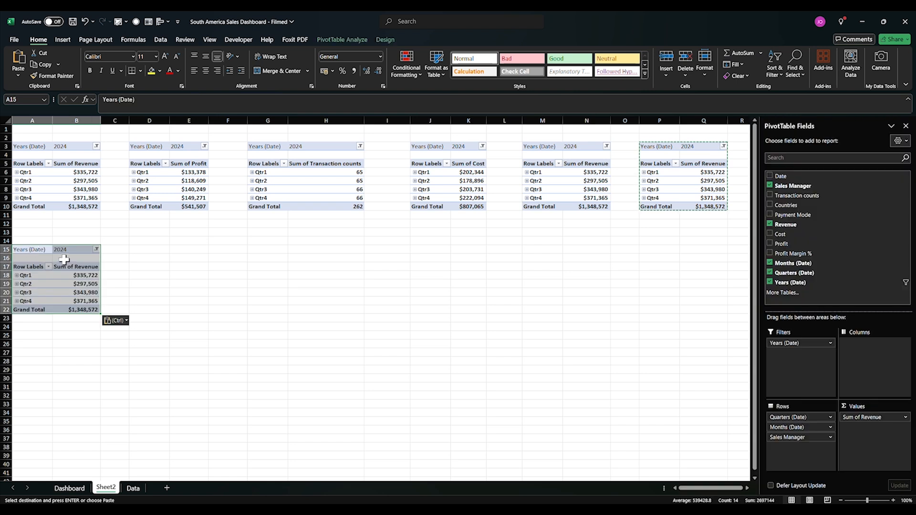
click(770, 215)
click(770, 186)
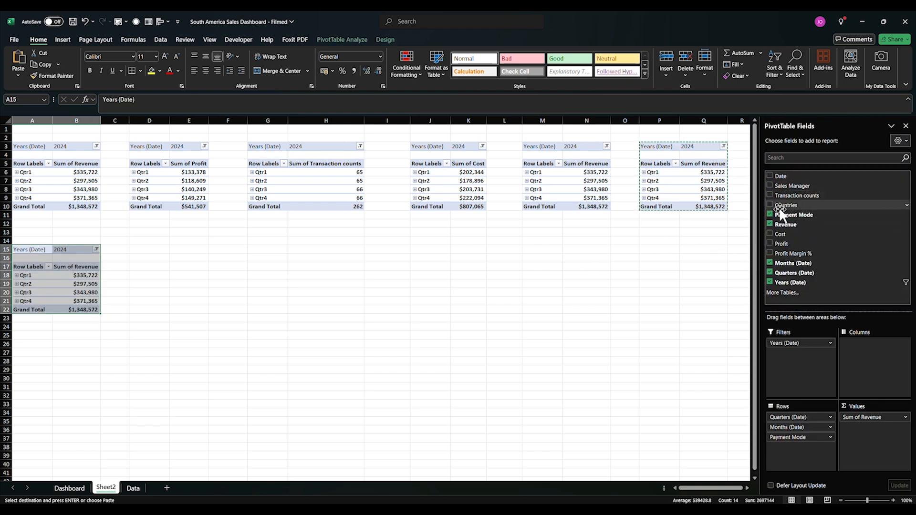
Step: Copy the Payment Mode PivotTable to D15 and reduce the copy to Revenue by Months (Date), removing Years, Quarters and Payment Mode
key(ctrl+c)
click(149, 250)
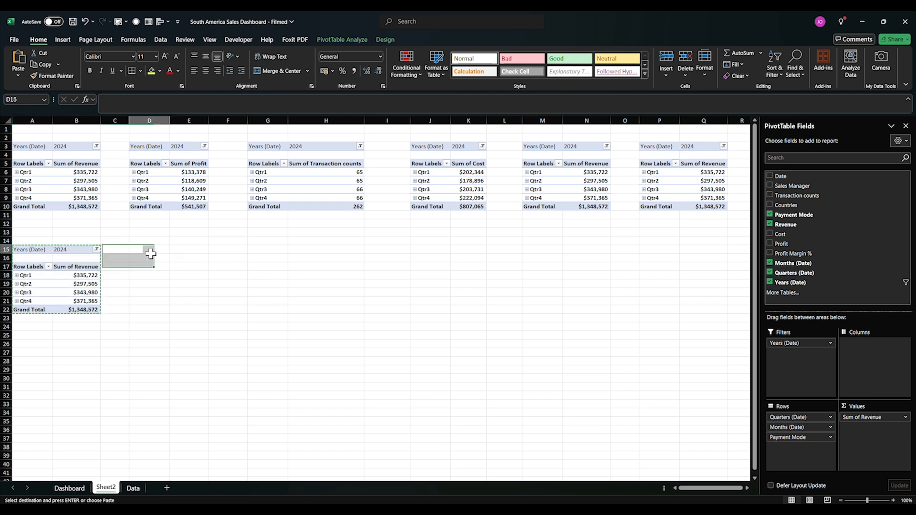
key(ctrl+v)
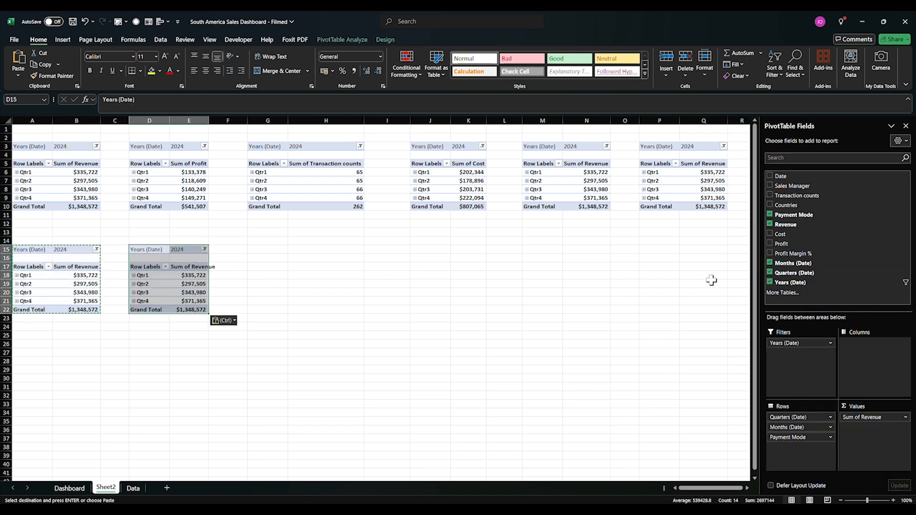
click(769, 282)
click(769, 273)
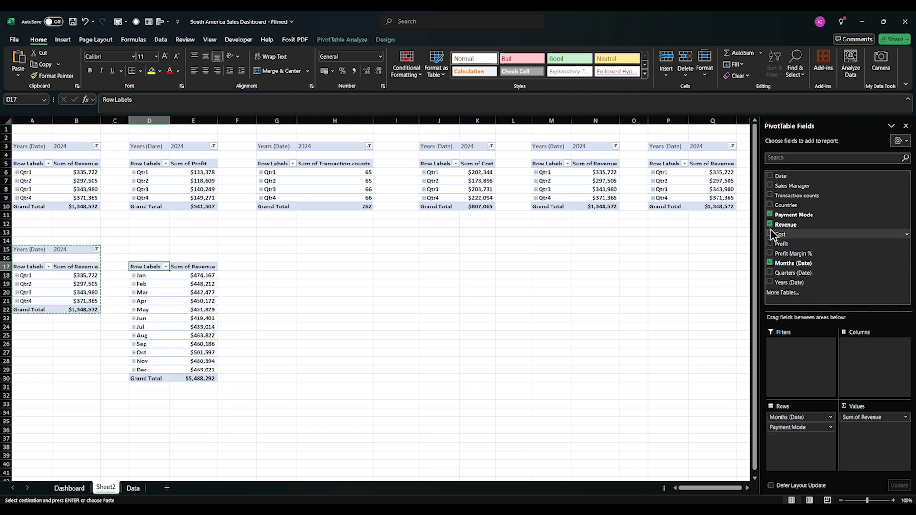
click(769, 215)
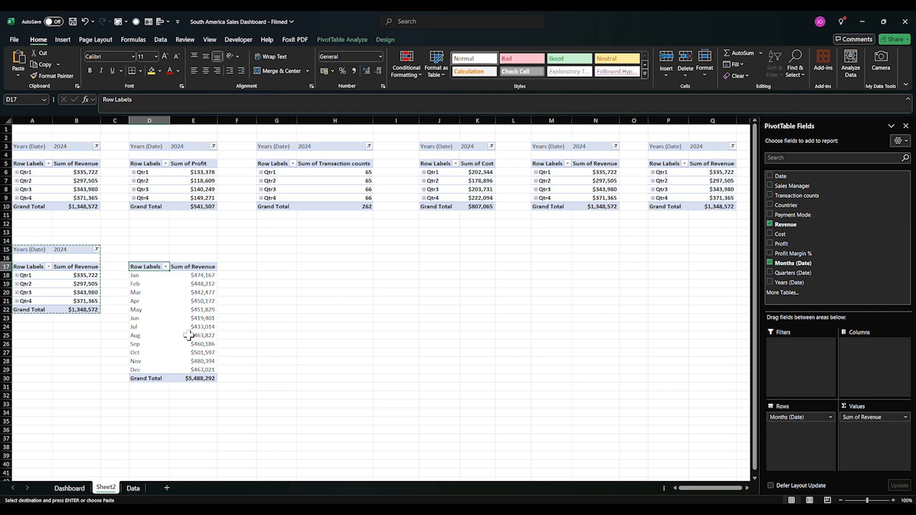
Step: Add Years (Date) as a filter to the monthly revenue PivotTable and filter it to 2024
drag(147, 265, 191, 379)
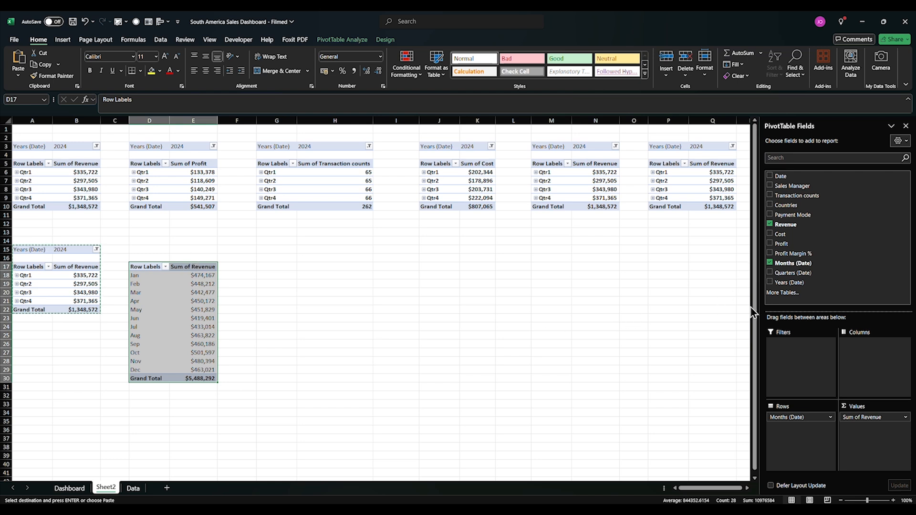
drag(791, 279, 802, 361)
click(213, 249)
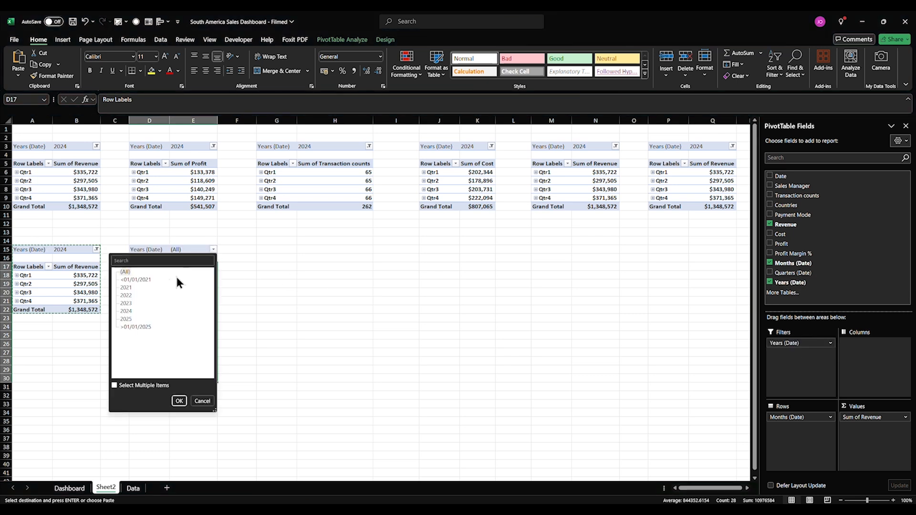
click(126, 311)
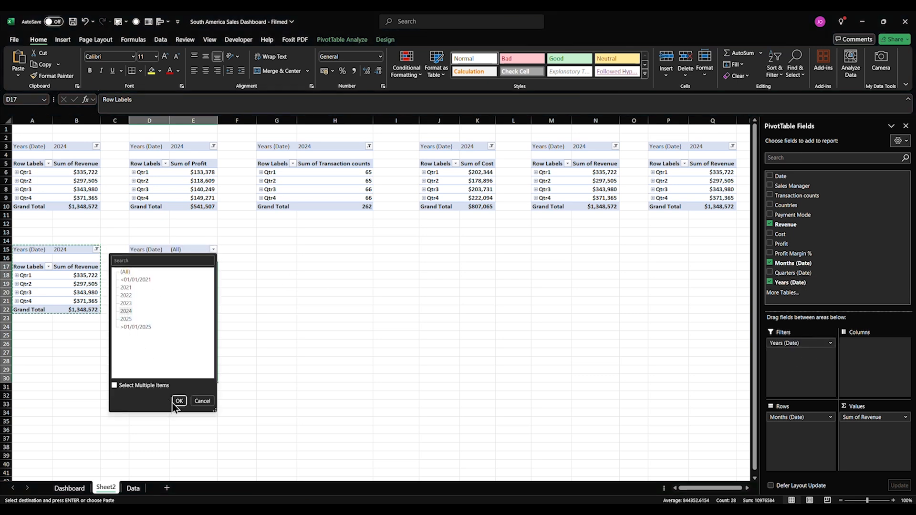
click(172, 402)
click(302, 377)
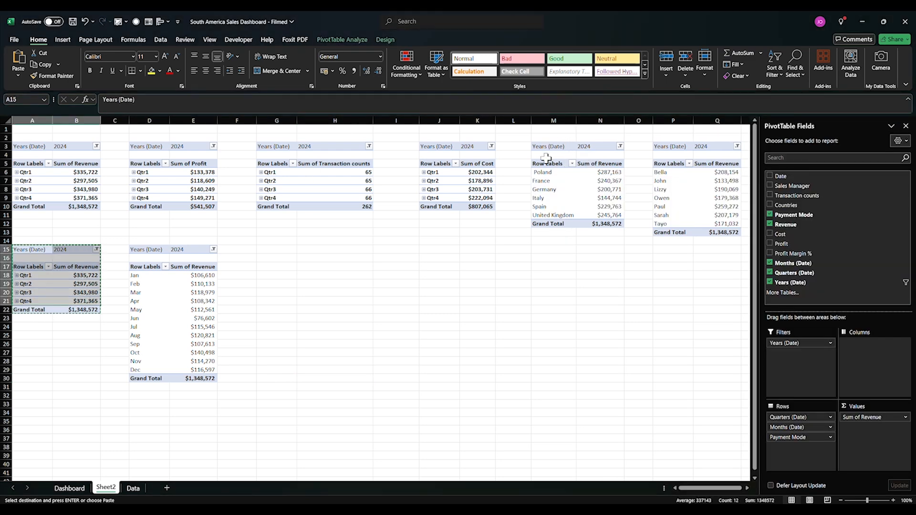
drag(543, 164, 608, 224)
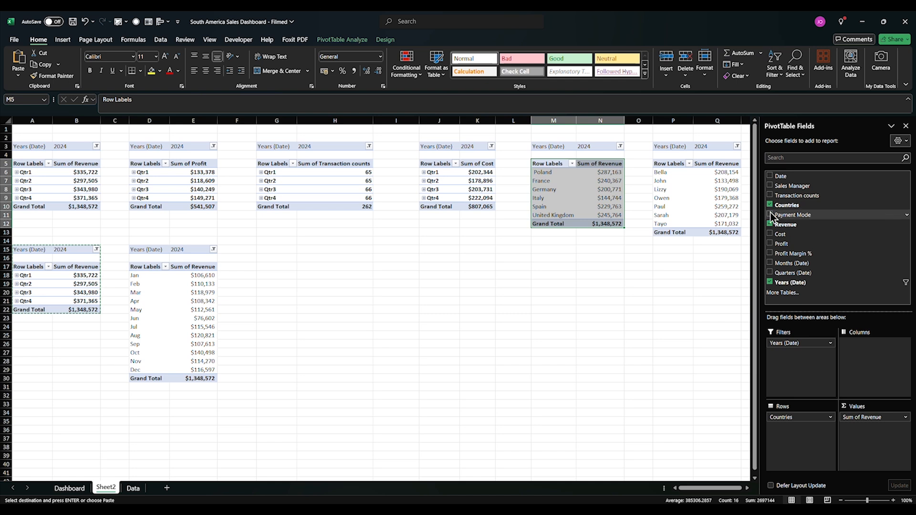
click(770, 273)
click(770, 273)
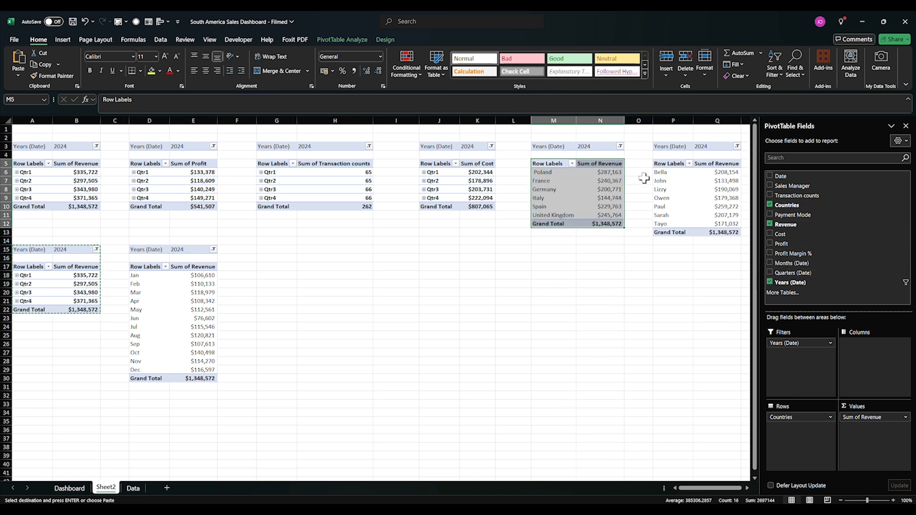
drag(668, 164, 715, 242)
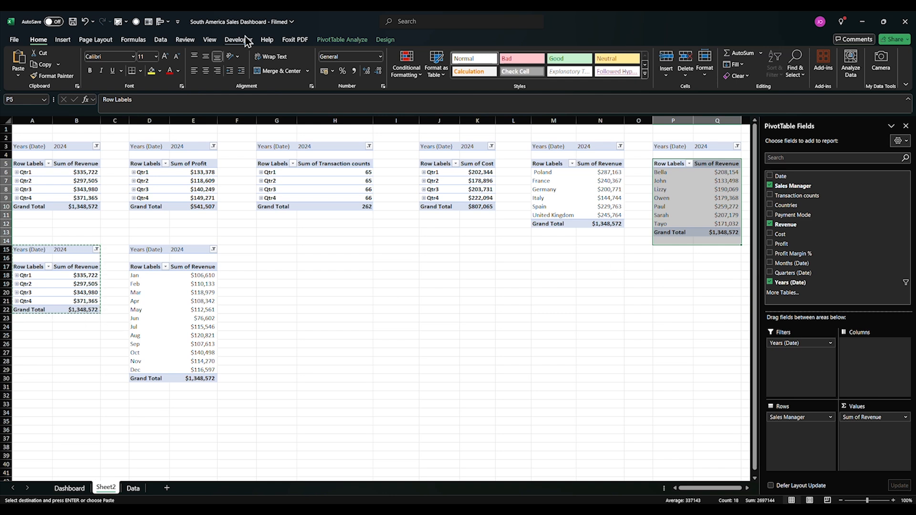
click(407, 28)
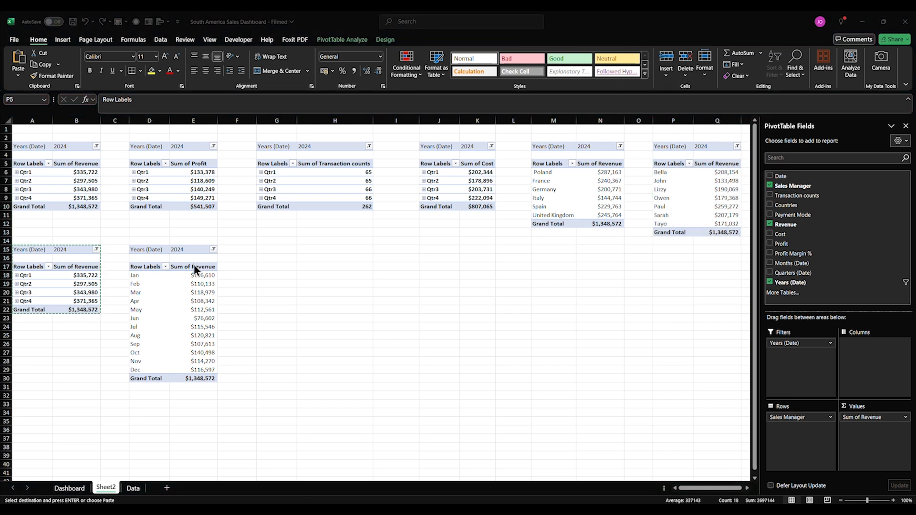
Step: Copy the monthly revenue PivotTable to G15 and filter the copy to 2023
drag(148, 250, 204, 378)
key(ctrl+c)
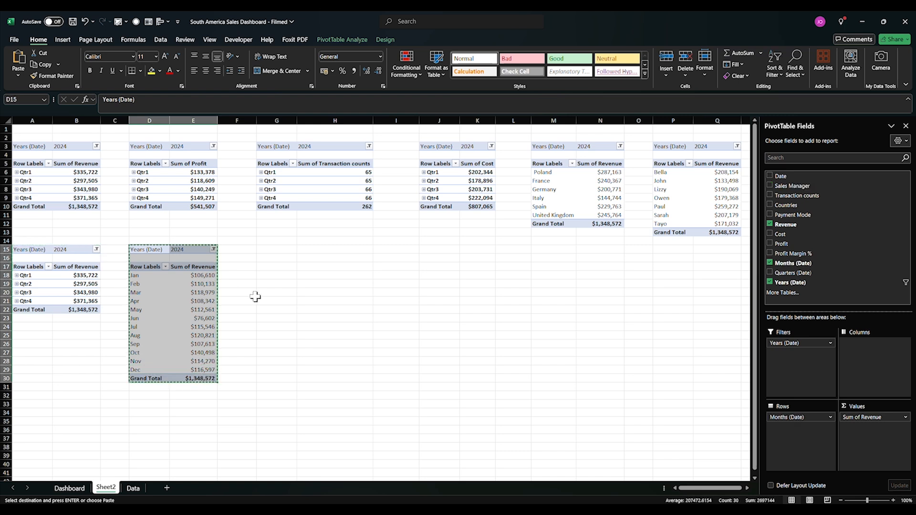
click(269, 249)
key(ctrl+v)
click(360, 249)
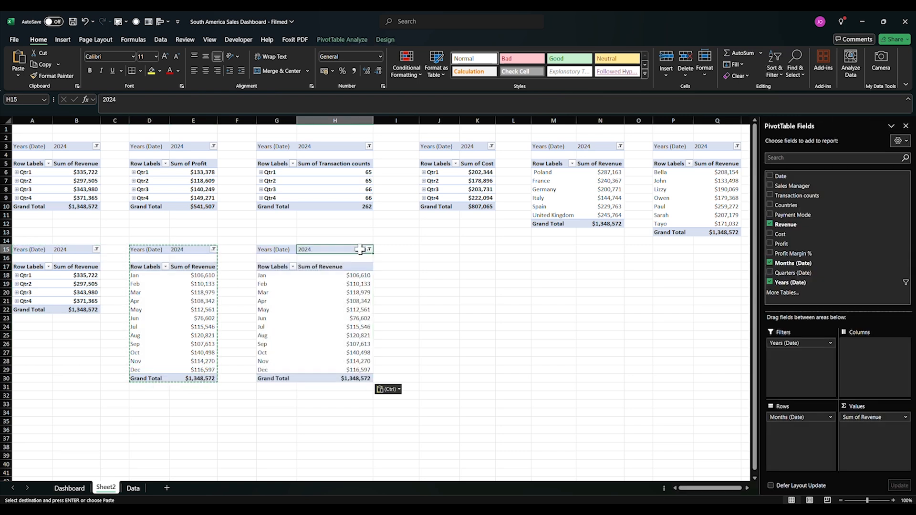
click(369, 249)
click(282, 304)
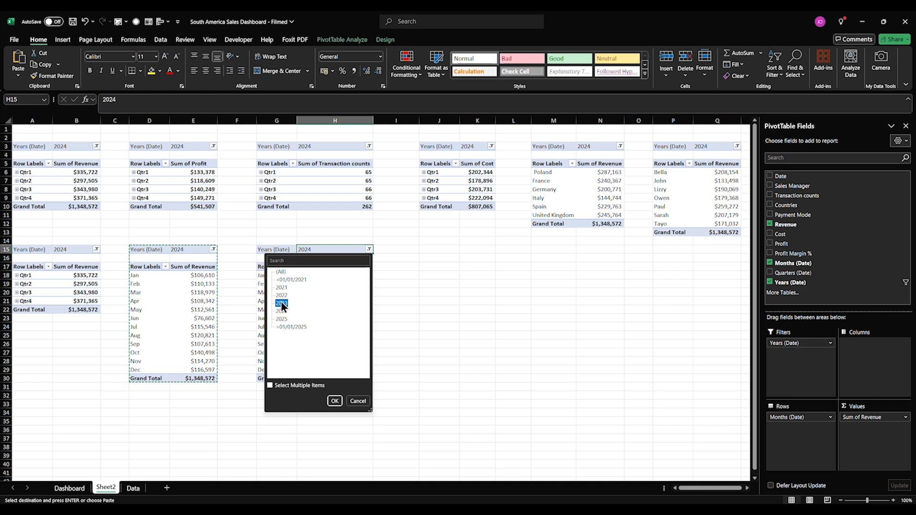
click(335, 402)
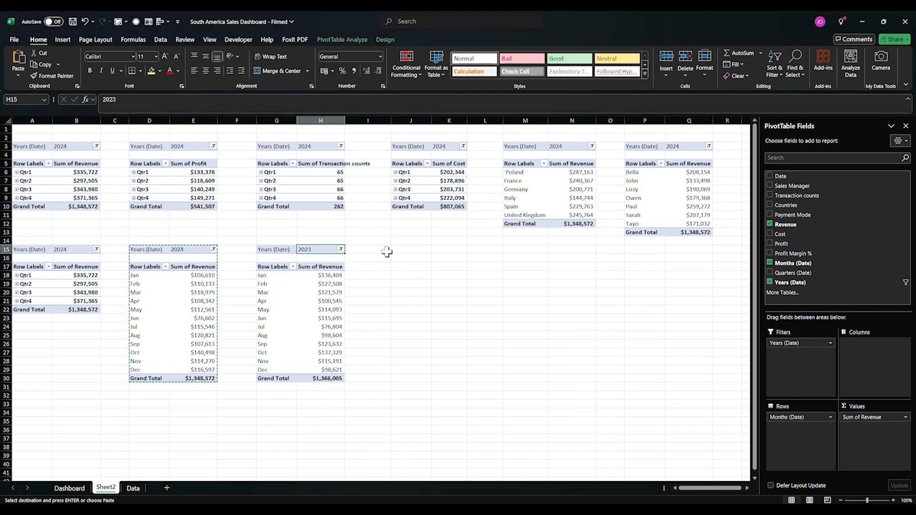
Step: Enter the comparison table headings Months, 2023 and 2024 in cells J15 to L15
click(402, 249)
text(Months)
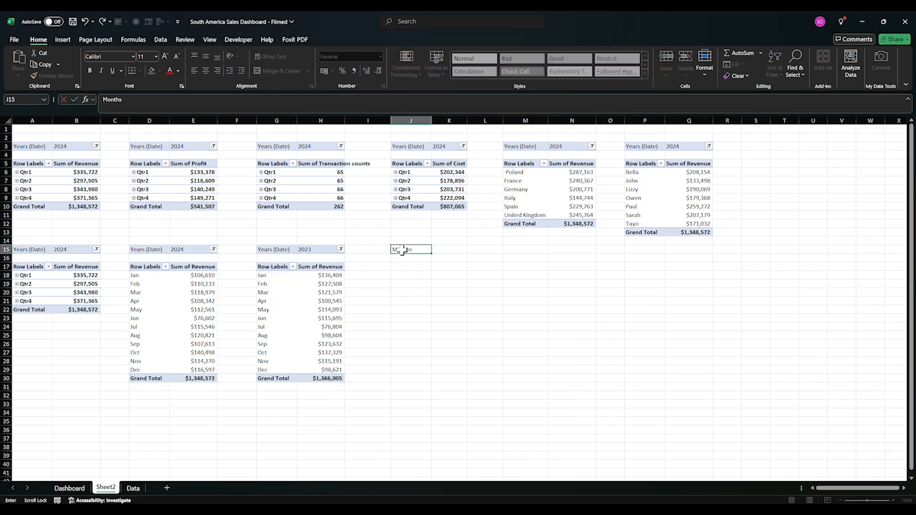
key(Tab)
text(2)
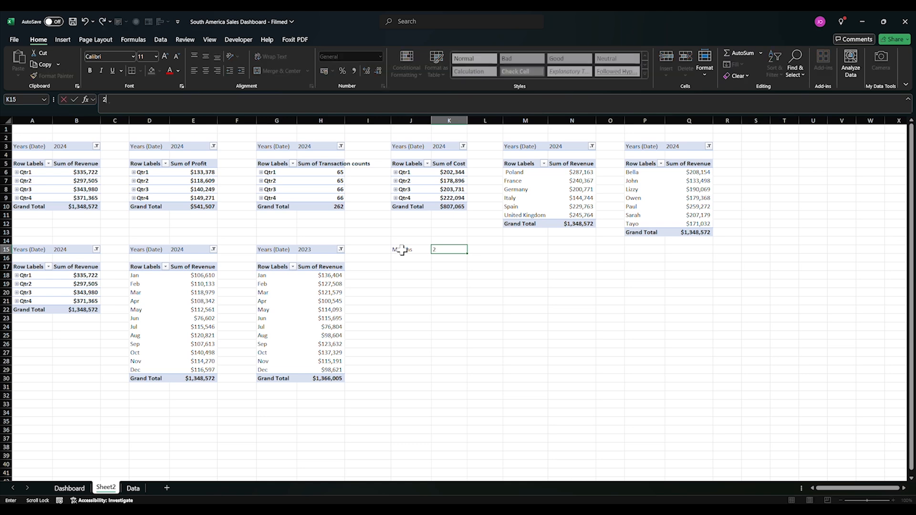
text(023)
key(Tab)
text(2024)
key(Return)
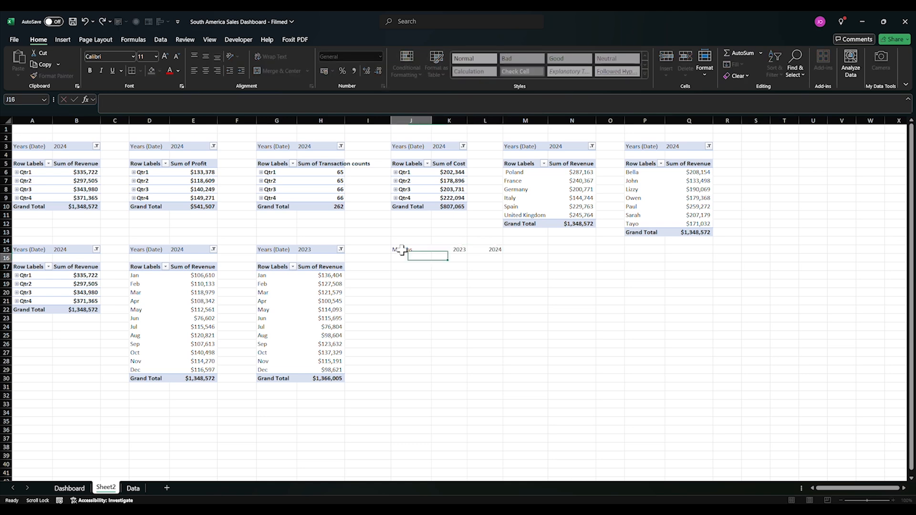
Step: Move the comparison table headings down to cells J17 to L17
text(=)
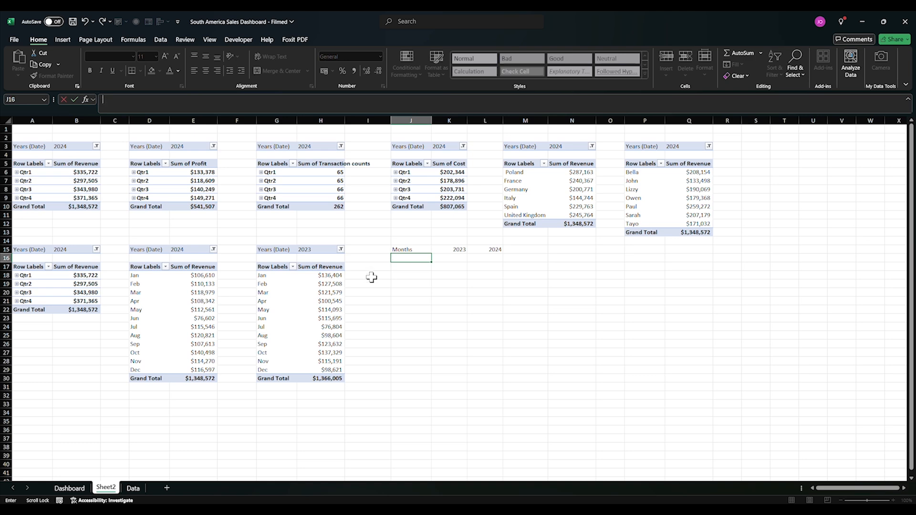
key(Escape)
drag(405, 249, 466, 267)
Step: Link J18 to cell G18 and fill the formula down to J29 to list the months
click(406, 276)
text(=)
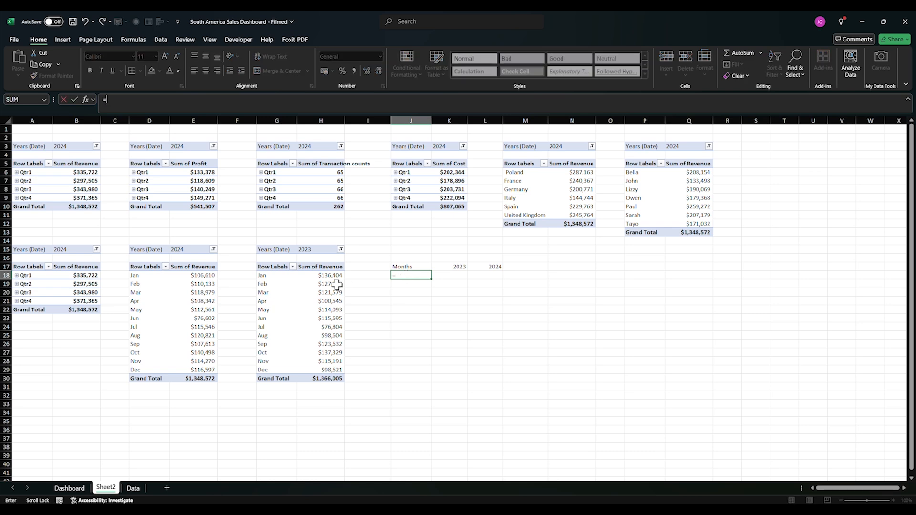
click(264, 276)
key(ctrl+Return)
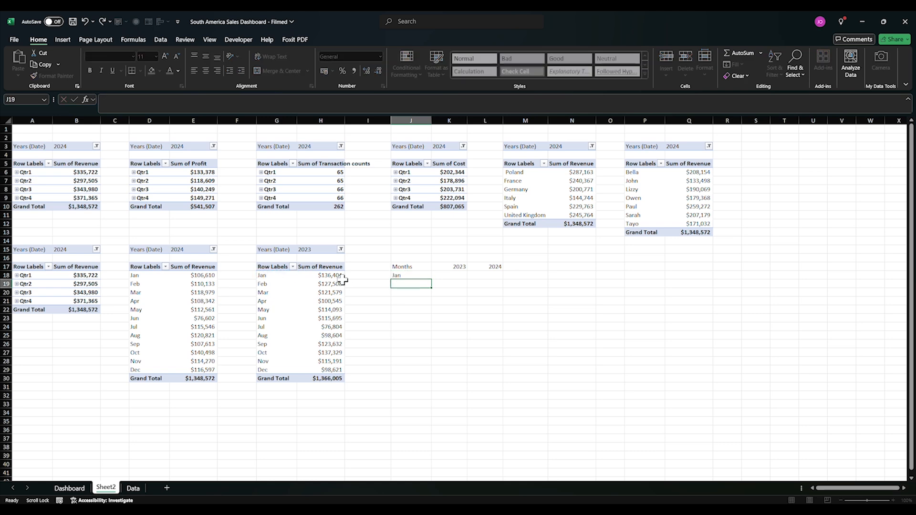
drag(431, 278, 423, 373)
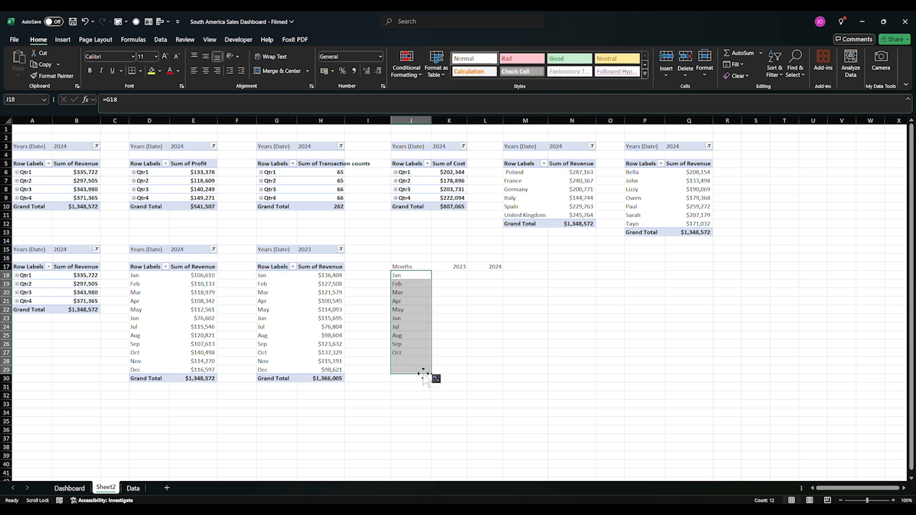
Step: Try to link K18 to the January revenue in the 2023 PivotTable through a GETPIVOTDATA reference
click(455, 276)
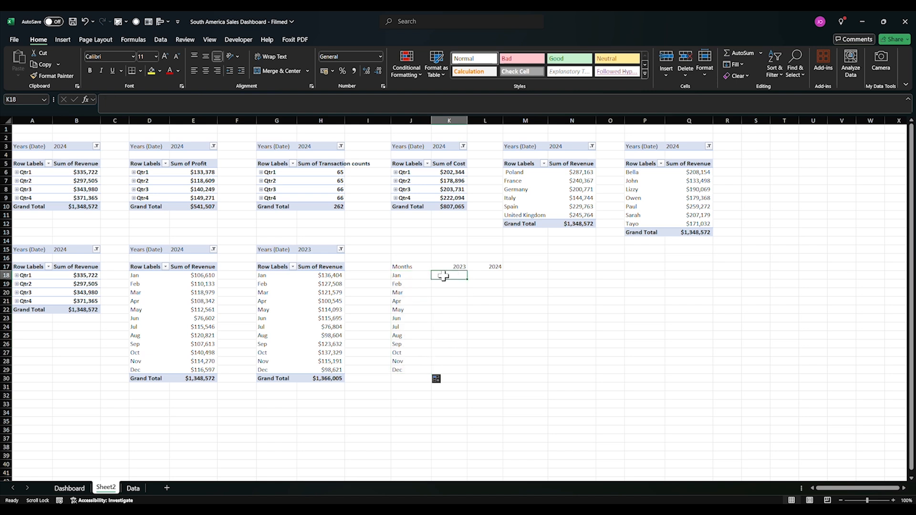
text(=)
click(205, 276)
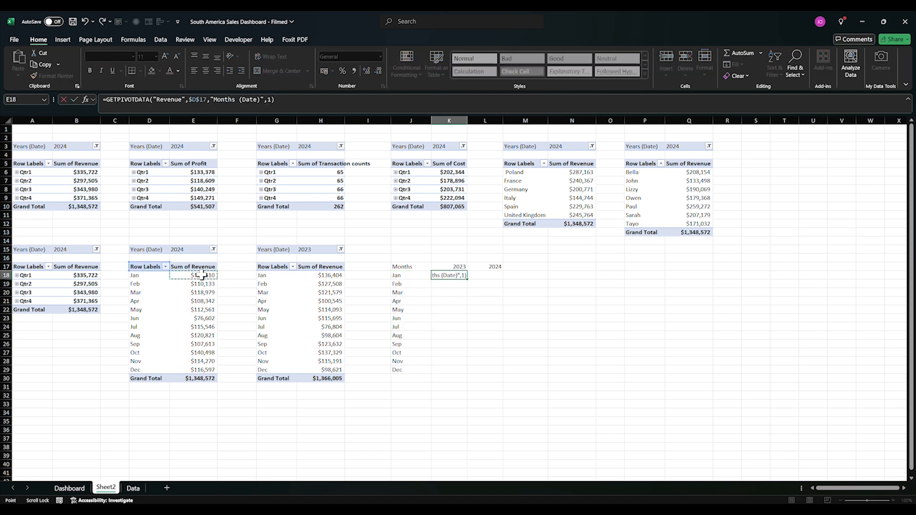
click(328, 274)
key(Return)
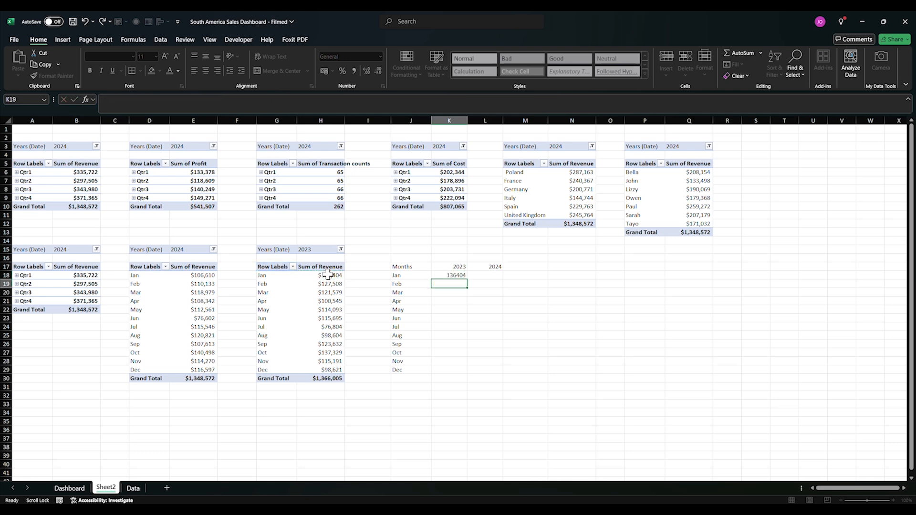
Step: Replace the formula in K18 with the direct cell reference =H18
click(447, 278)
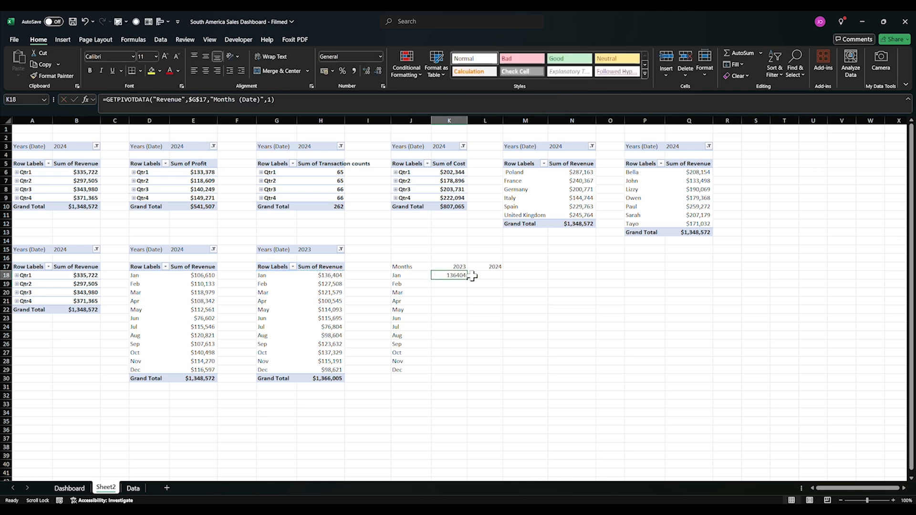
key(BackSpace)
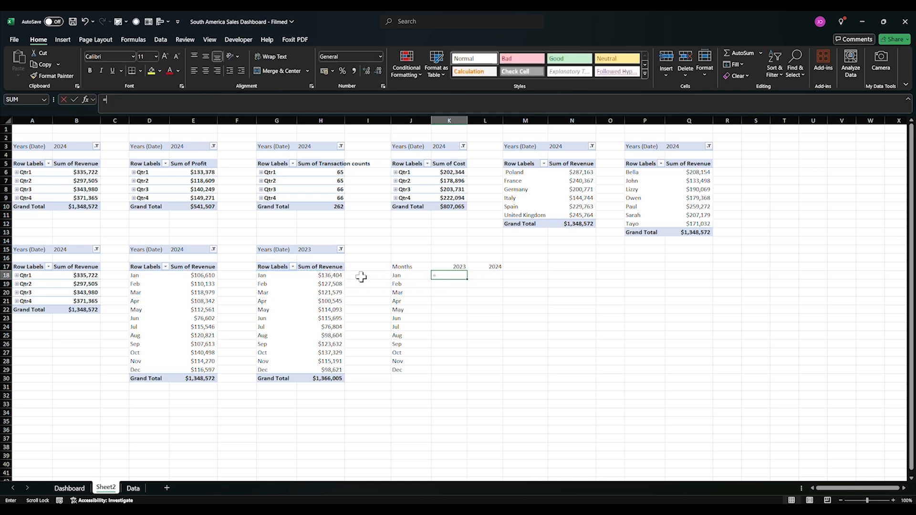
key(Return)
click(464, 273)
click(113, 99)
key(BackSpace)
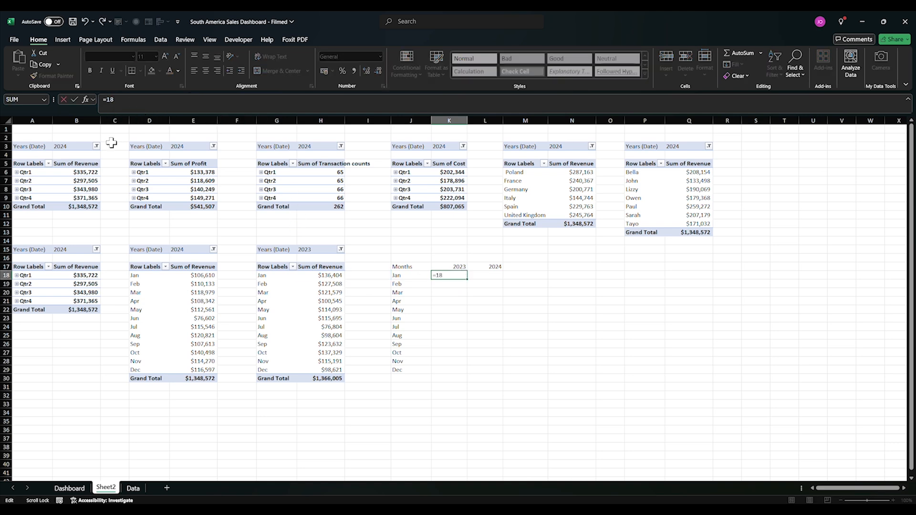
text(H)
key(Return)
Step: Try to link L18 to January 2024 revenue with the references =F18 and =G18
click(471, 275)
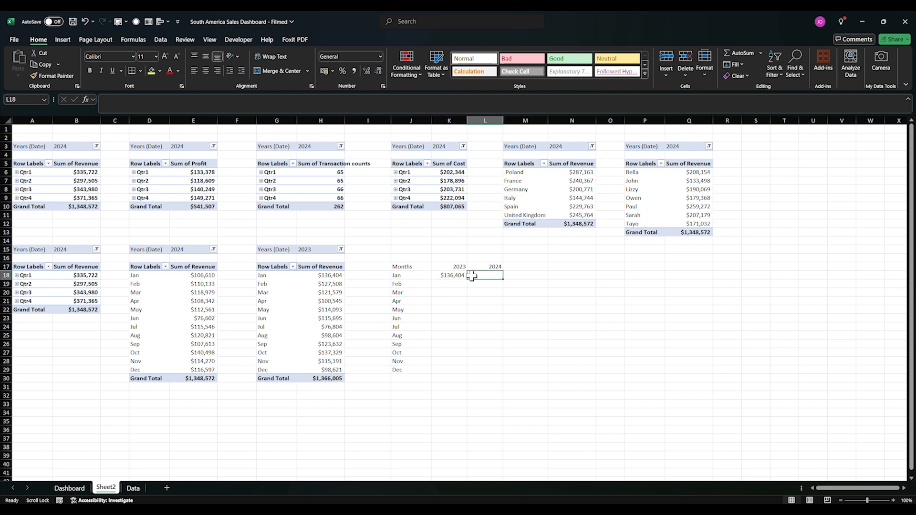
text(=)
click(236, 275)
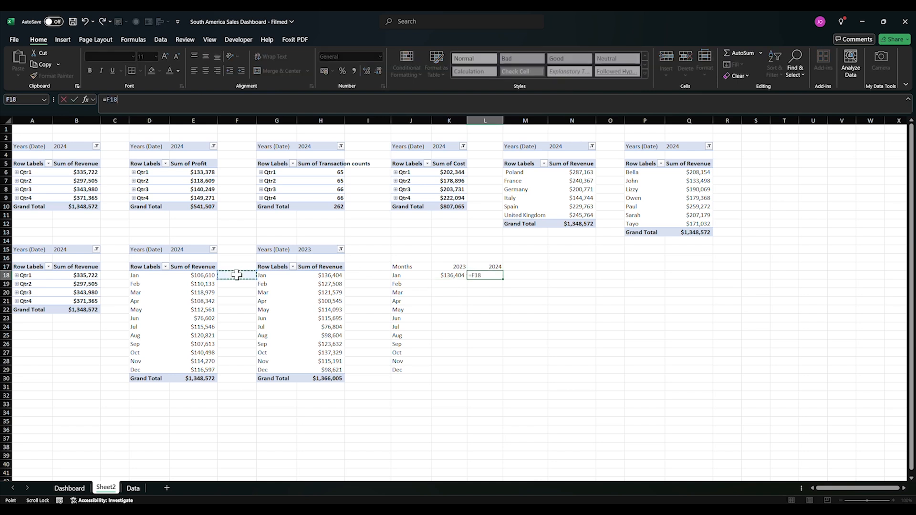
key(Return)
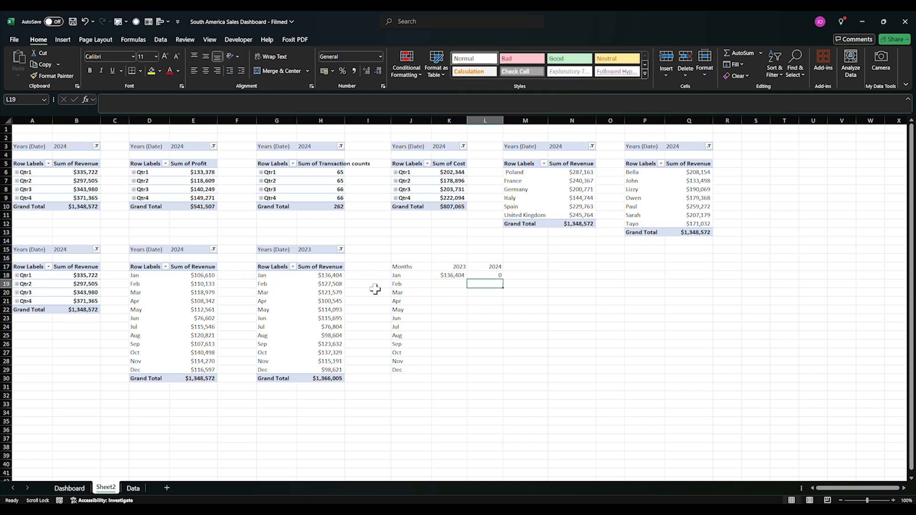
click(473, 275)
click(112, 100)
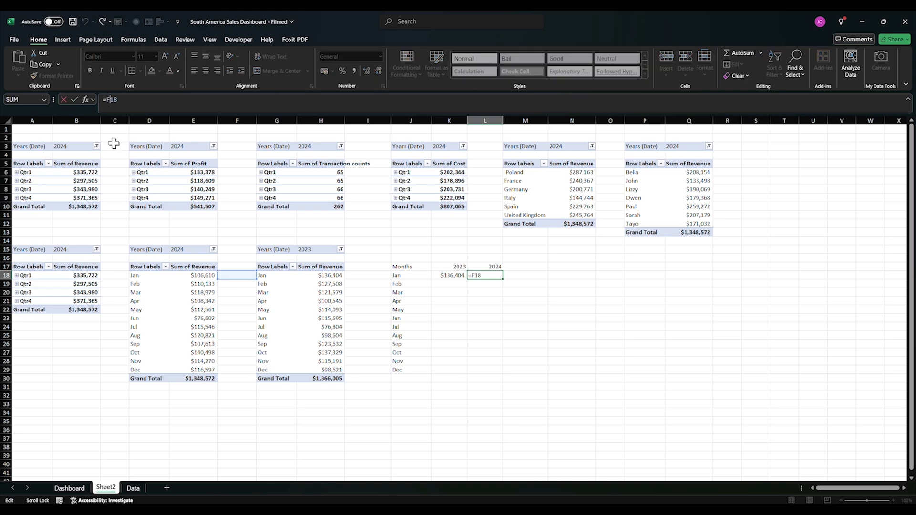
key(BackSpace)
text(G)
key(Return)
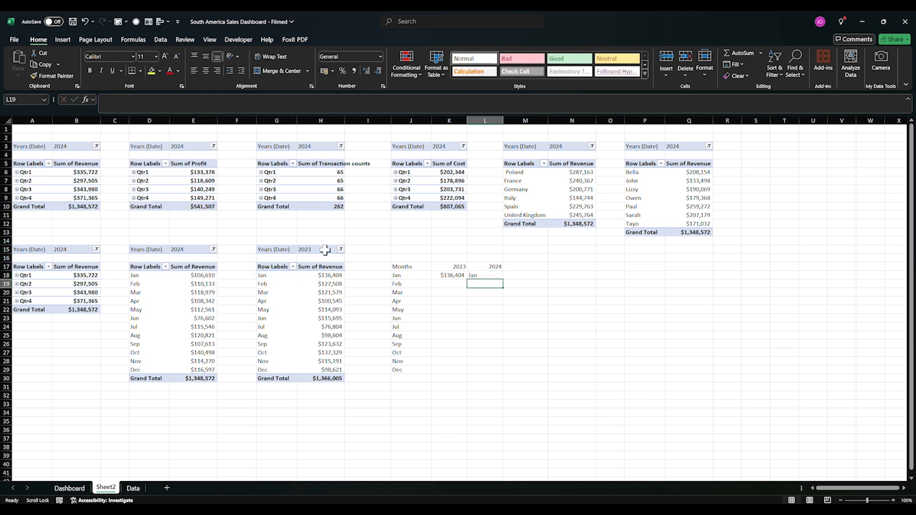
Step: Change the formula in L18 to =E18 for the January 2024 revenue
click(484, 274)
click(125, 101)
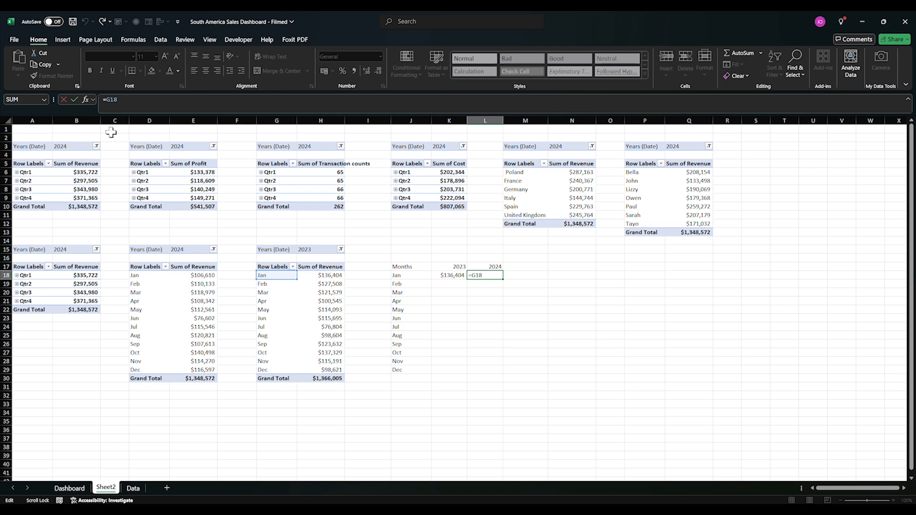
key(BackSpace)
key(BackSpace)
key(BackSpace)
text(E18)
key(Return)
Step: Bold the comparison headings in J17 to L17 and fill the K18:L18 formulas down to row 29
drag(410, 266, 499, 374)
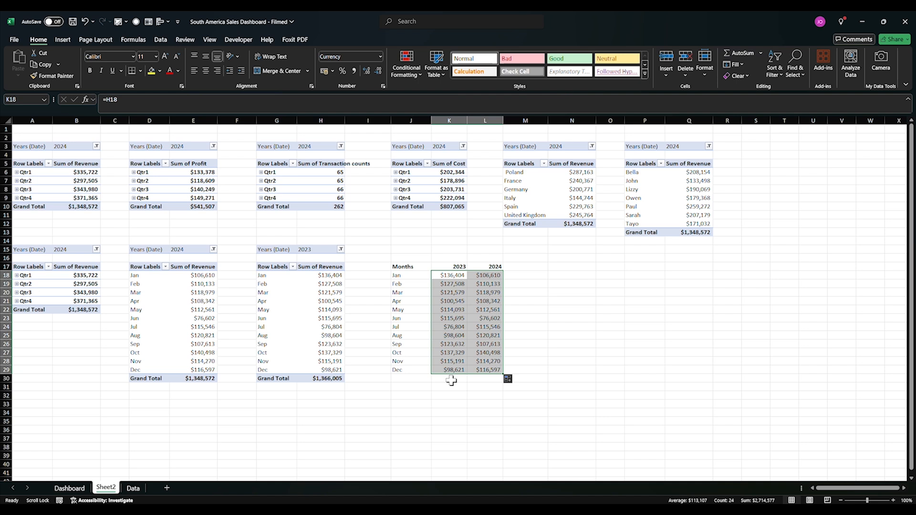
click(447, 403)
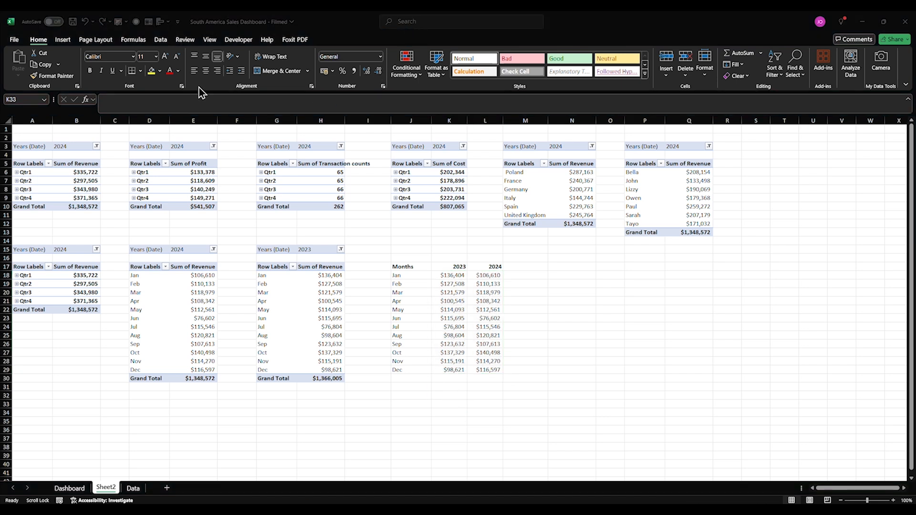
Step: Enter the title "Revenue By Year" in cell A2 above the first PivotTable
click(21, 137)
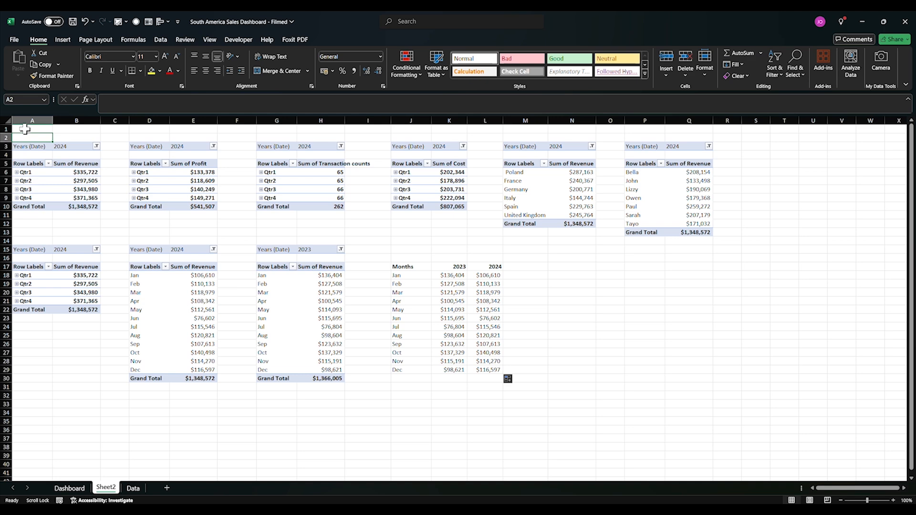
text(rE)
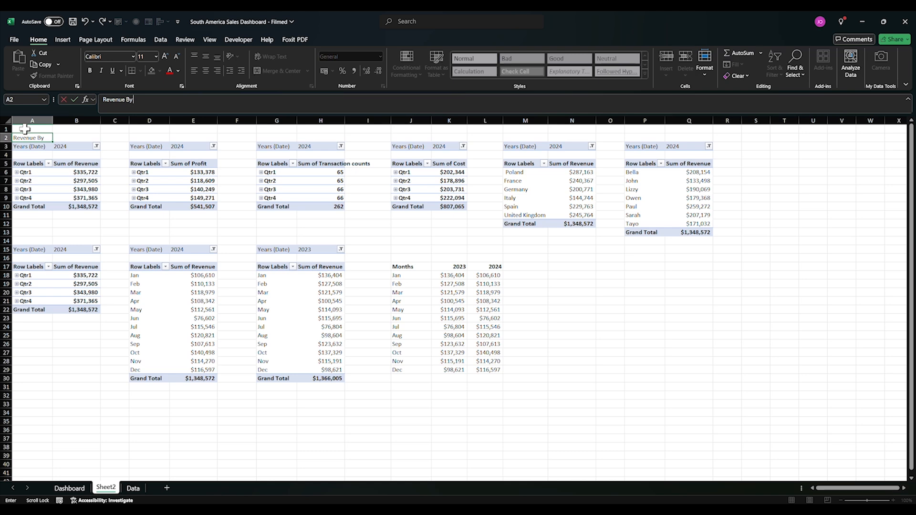
key(Tab)
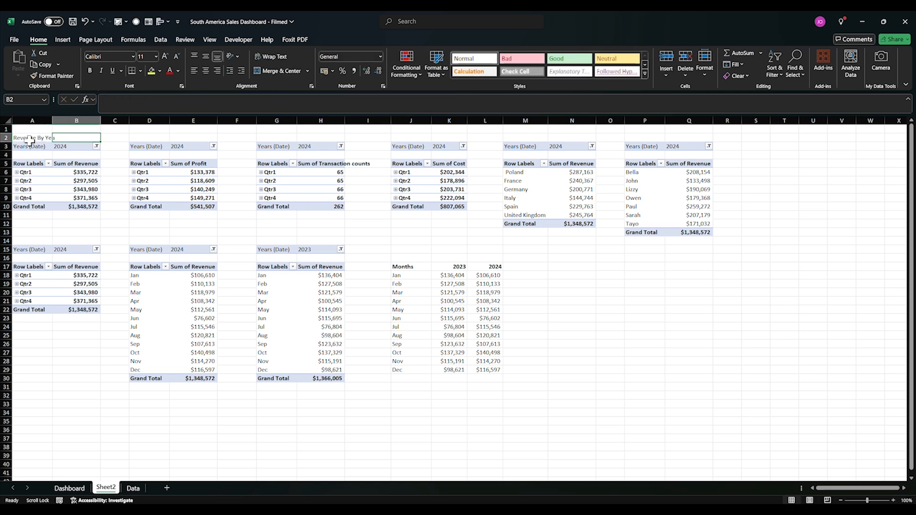
click(29, 136)
click(153, 106)
text(r)
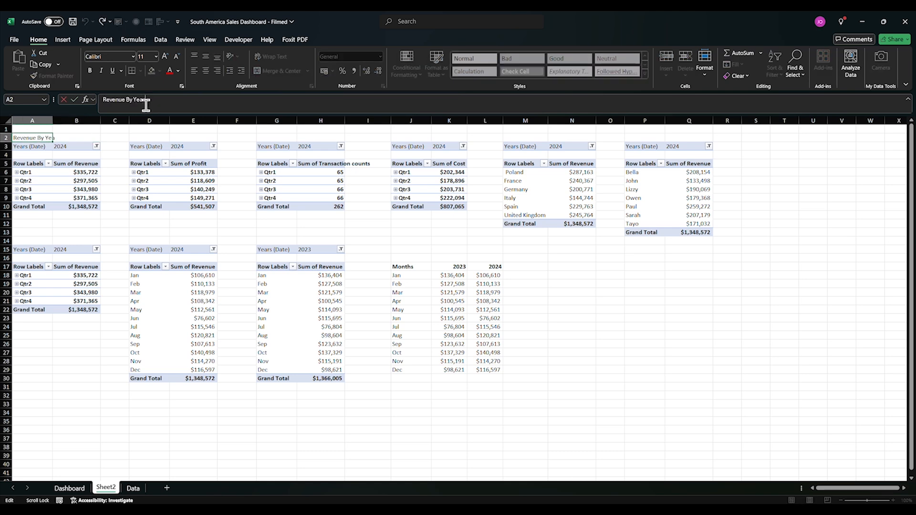
key(Return)
click(25, 136)
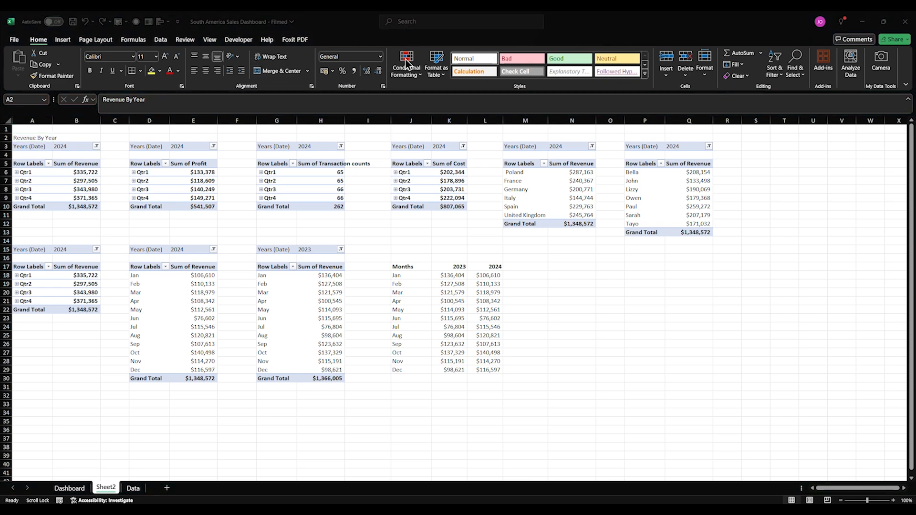
Step: Rename Sheet2 as Analysis
double_click(107, 477)
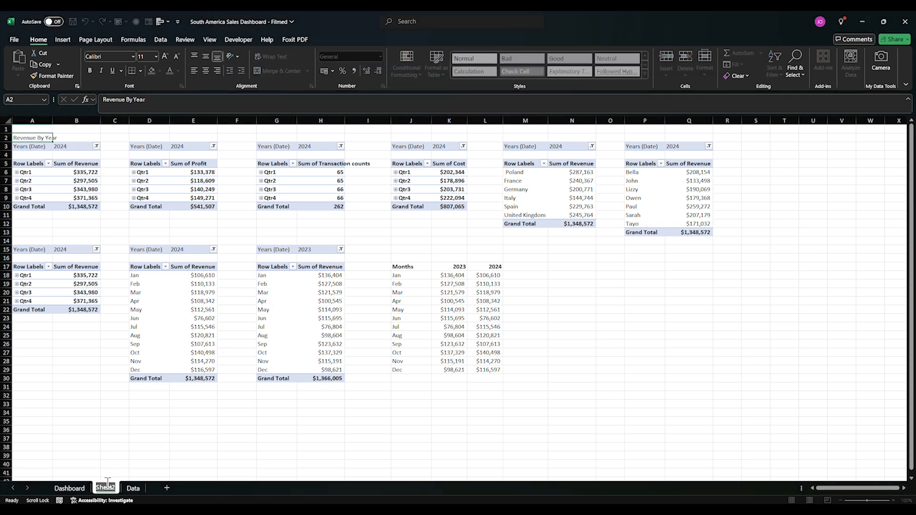
text(Analysis)
key(Return)
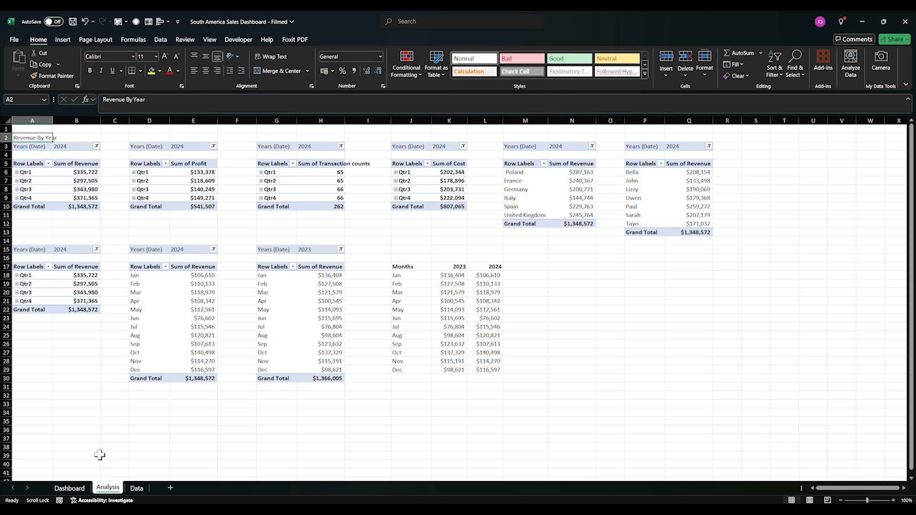
Step: Link the text box in the Dashboard sheet's Total Revenue card to the revenue grand total with =Analysis!B10
click(69, 488)
click(106, 490)
click(72, 489)
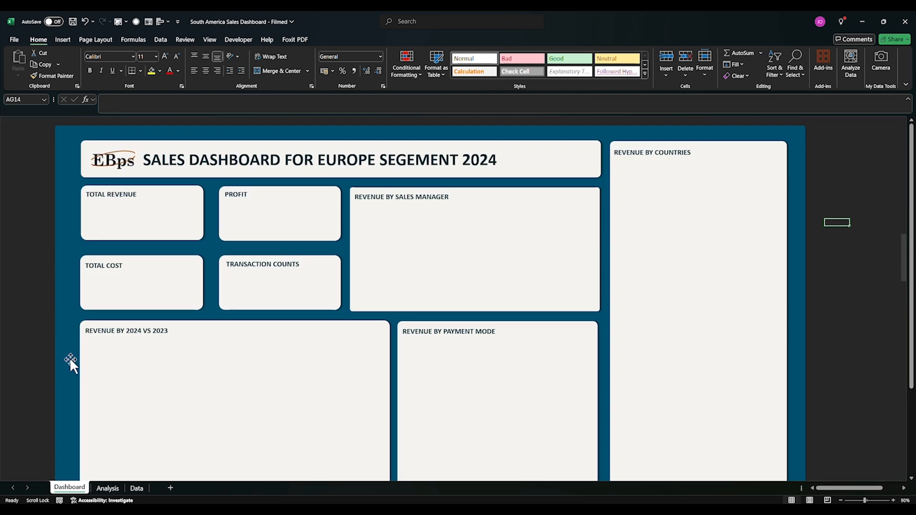
click(122, 217)
click(120, 102)
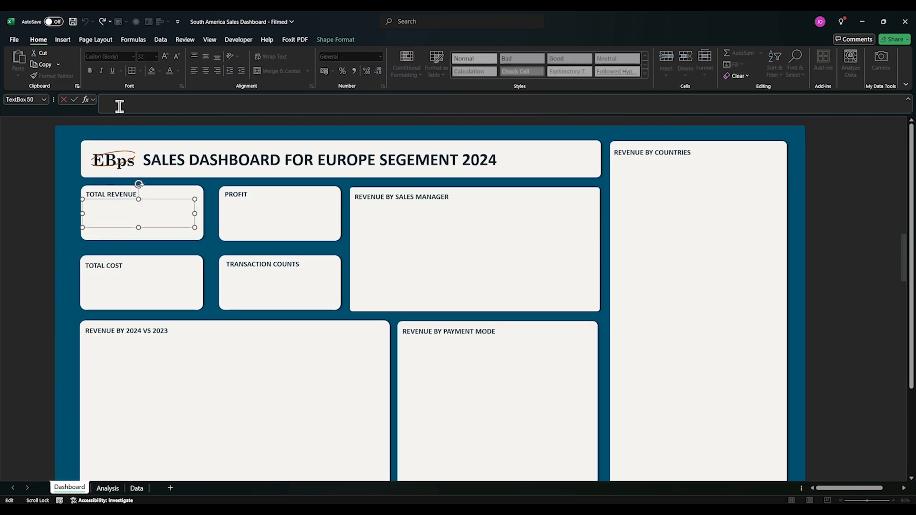
text(=)
click(108, 487)
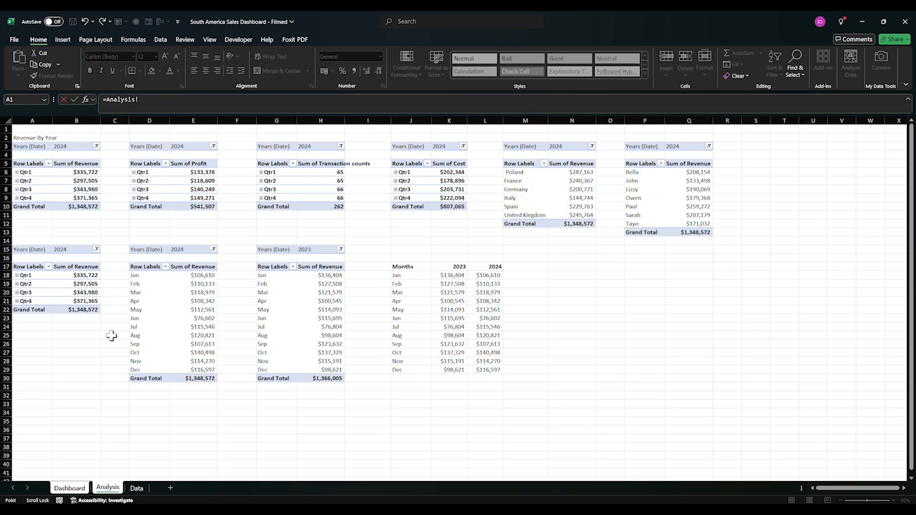
click(84, 215)
click(82, 207)
key(Return)
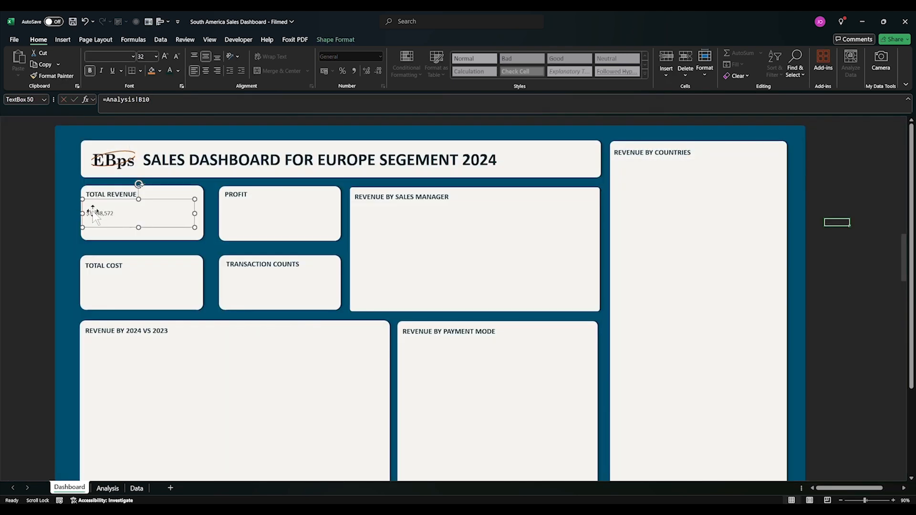
Step: Format the Total Revenue value as 28 pt bold and narrow its text box to fit the number
click(95, 213)
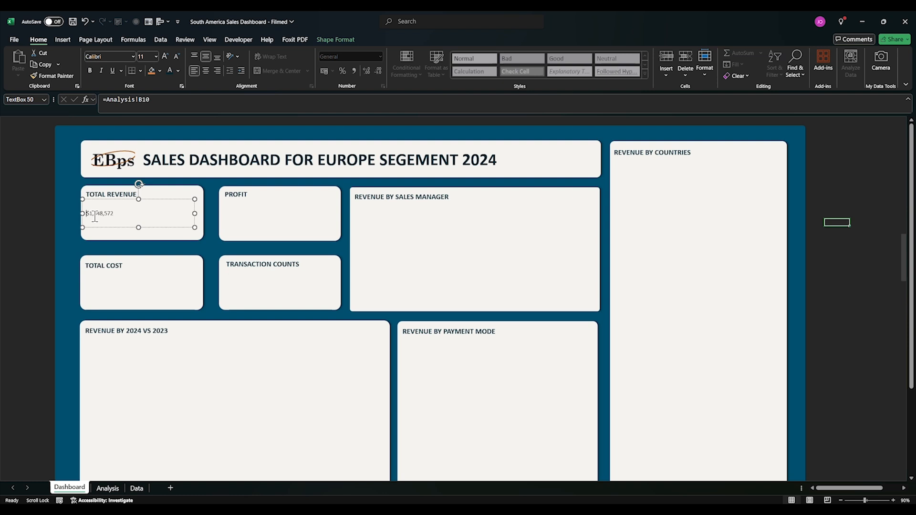
double_click(110, 214)
click(145, 56)
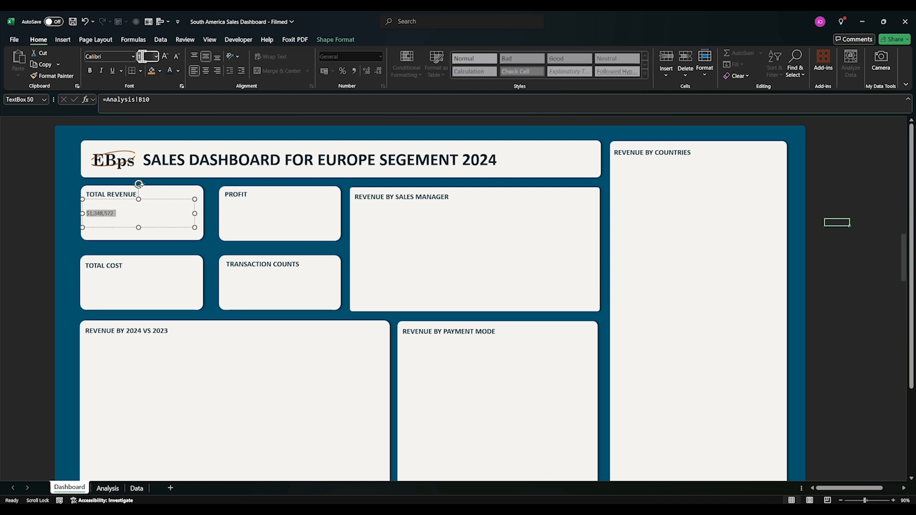
text(8)
key(Return)
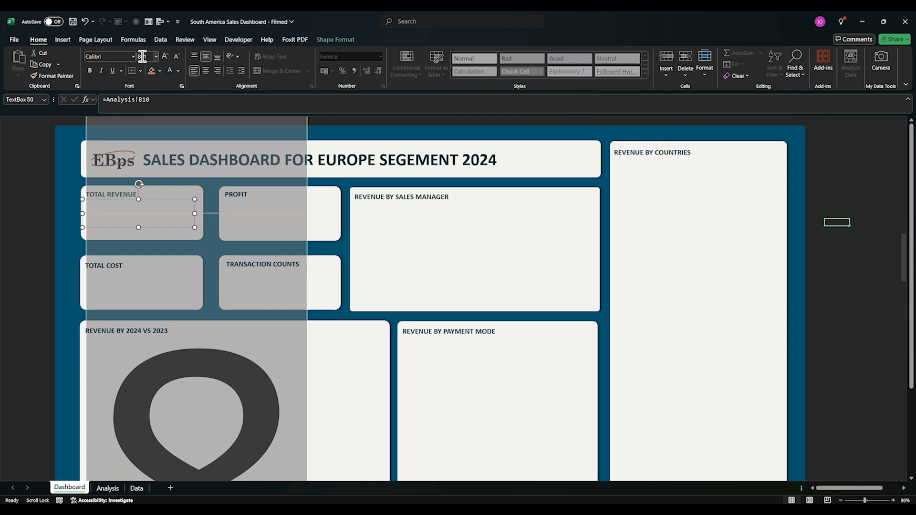
click(144, 56)
text(28)
key(Return)
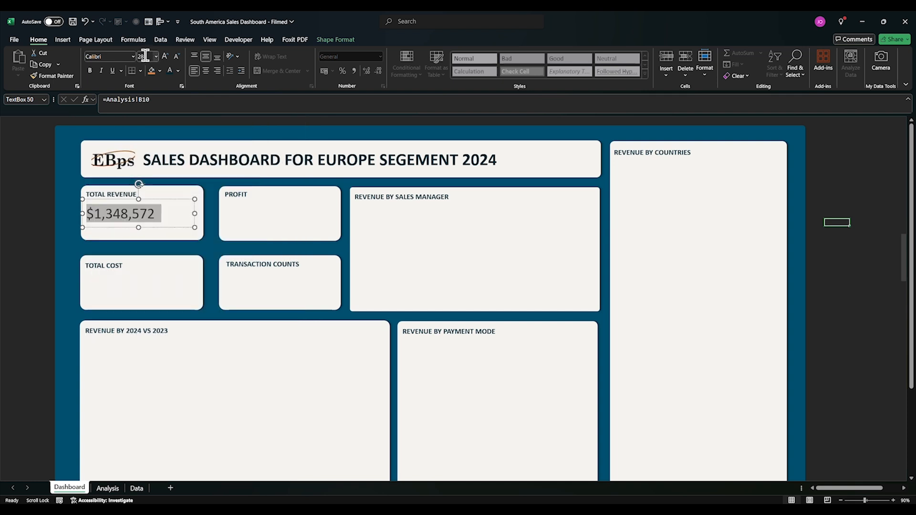
click(90, 71)
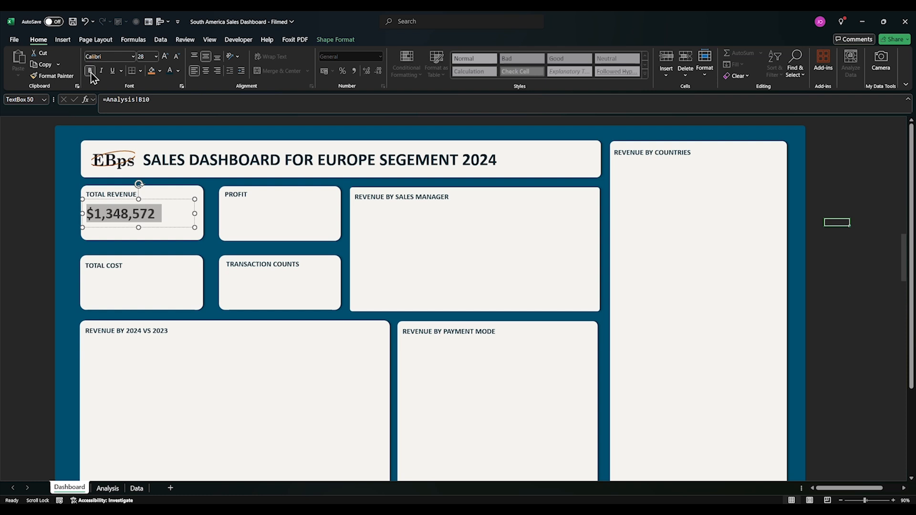
click(187, 211)
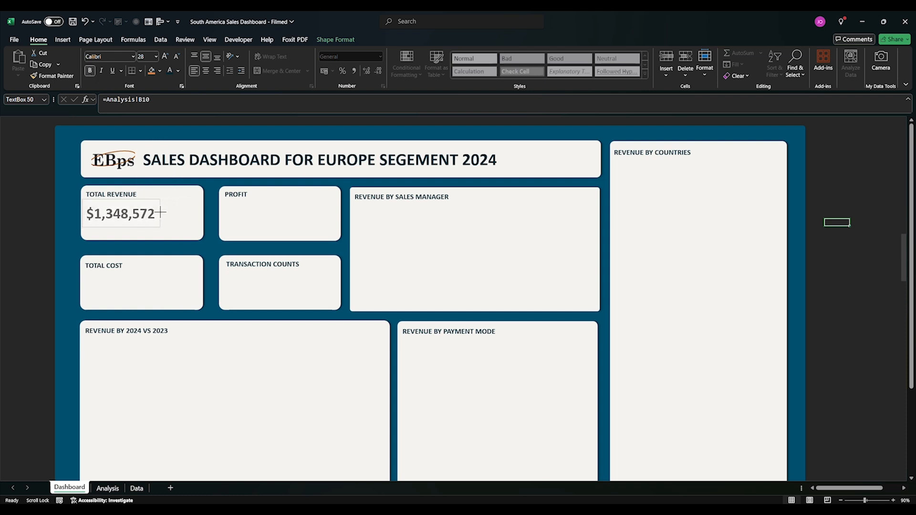
click(156, 227)
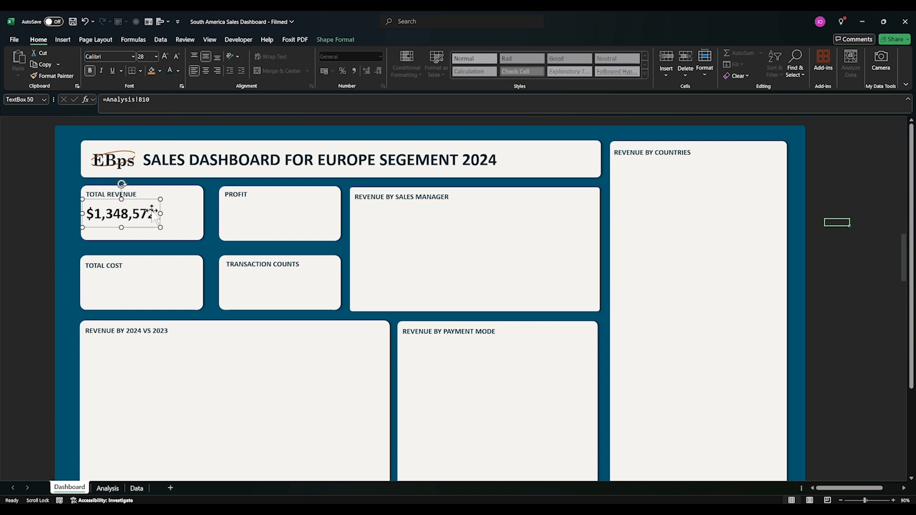
key(ctrl+a)
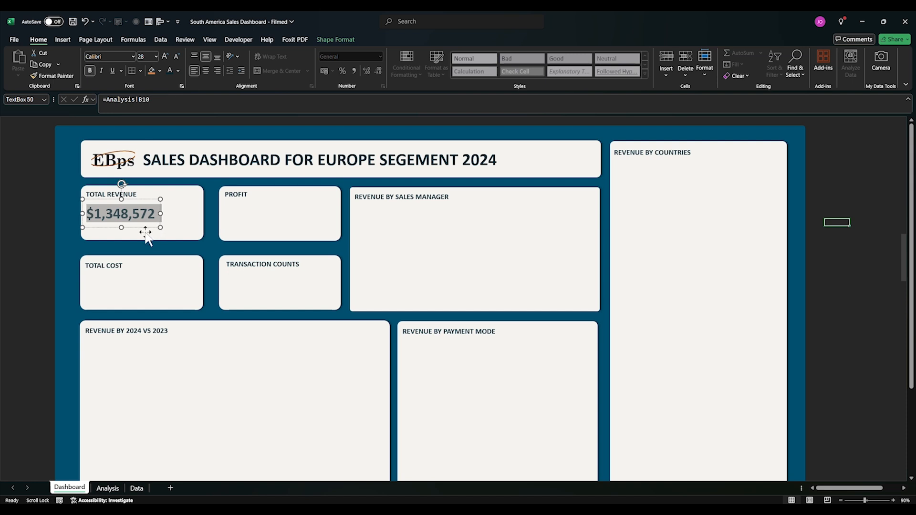
click(42, 222)
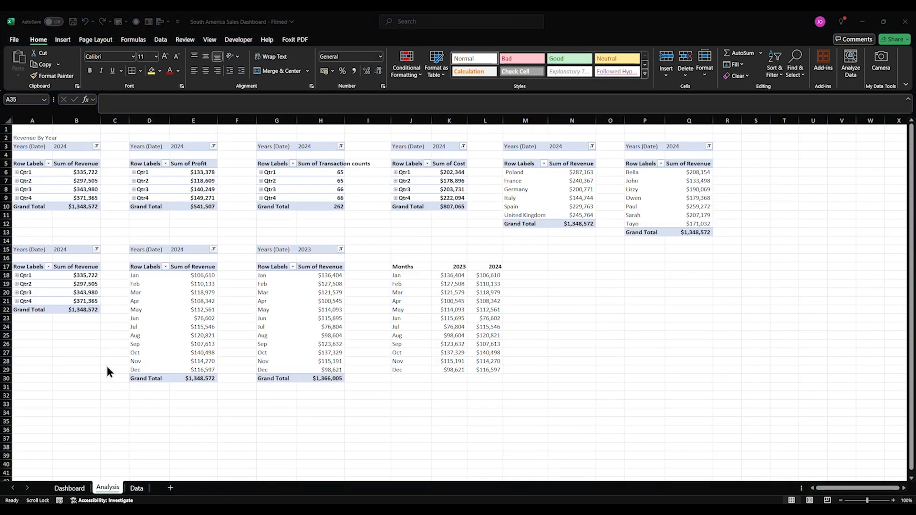
Step: Enter the bold heading CALCULATION in cell A34 of the Analysis sheet and the label REVENUE in A35 below it
click(29, 413)
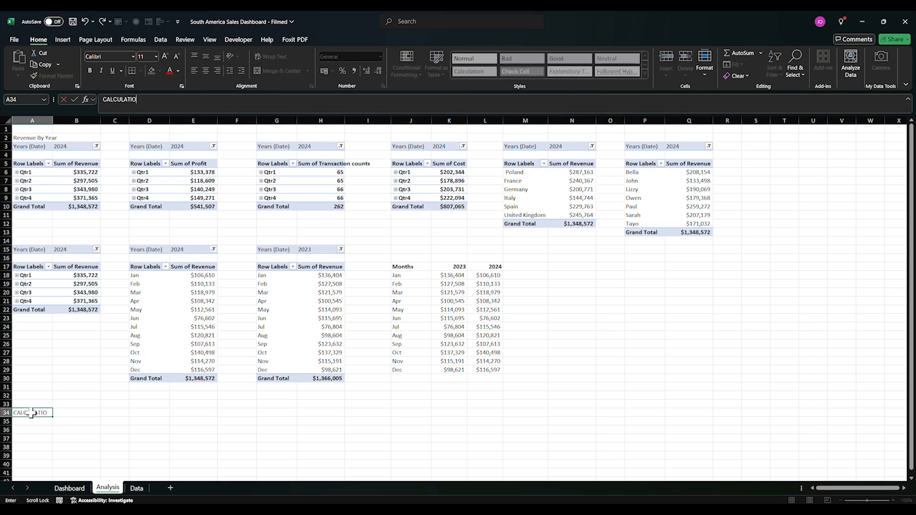
key(Return)
click(31, 413)
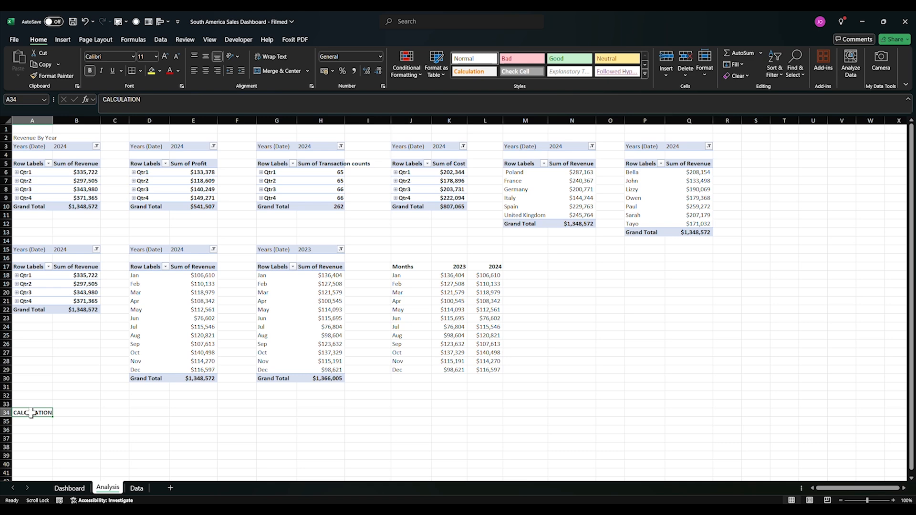
click(28, 424)
text(rEVNEU)
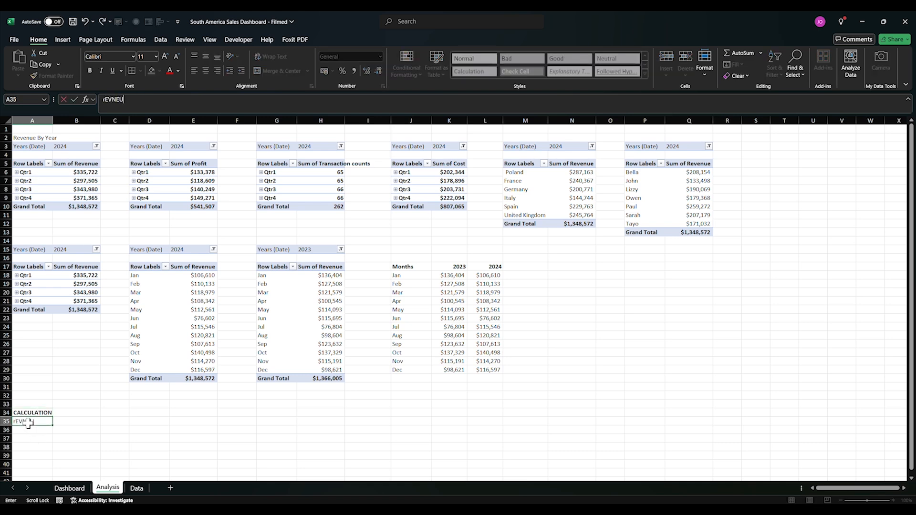
key(Return)
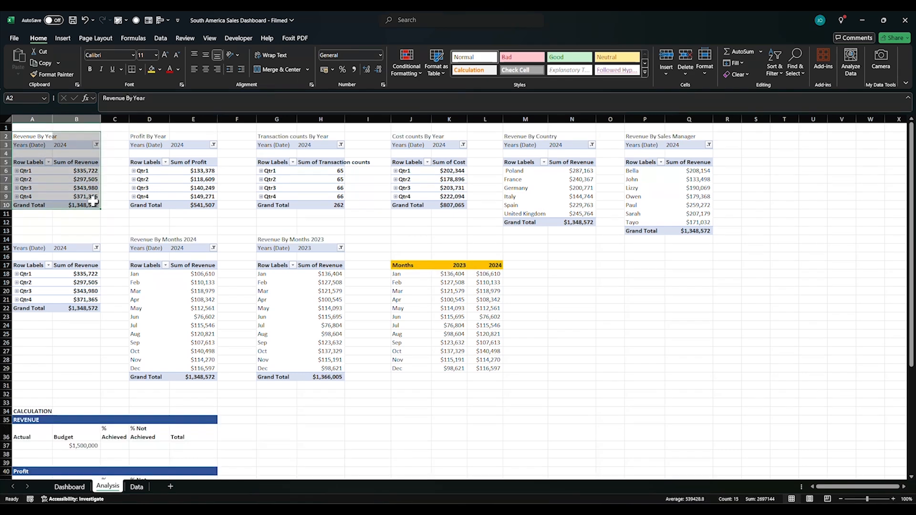
Step: Copy the Revenue By Year PivotTable with its title from A2:B10 and paste it at cell A14
drag(24, 138, 86, 206)
key(ctrl+c)
click(28, 239)
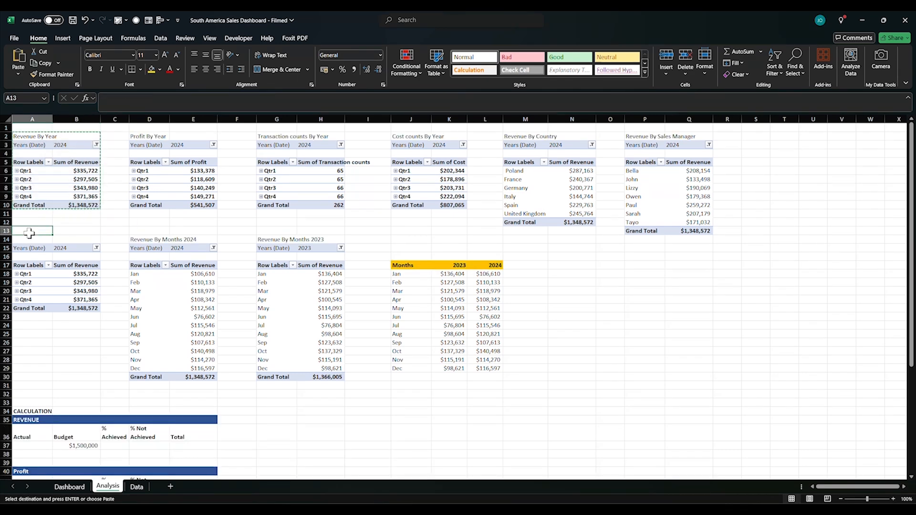
key(ctrl+v)
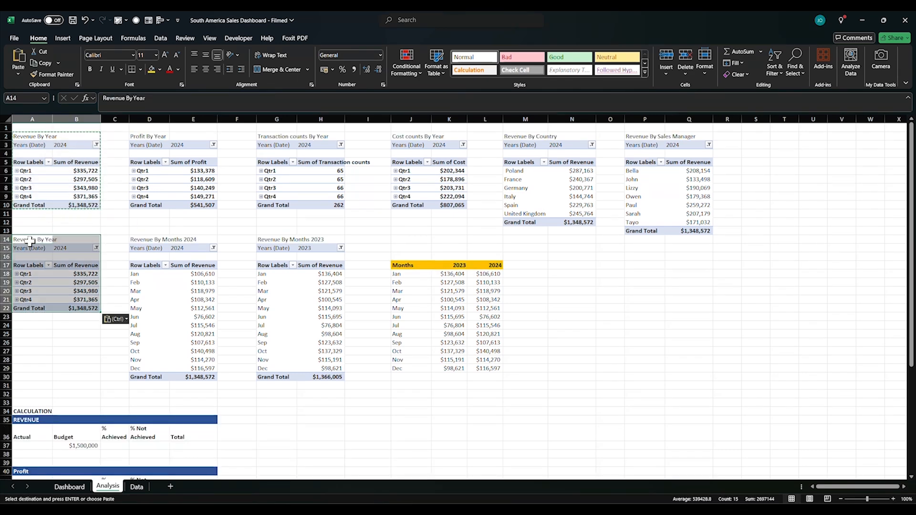
Step: Change the title in cell A14 to Revenue By Payment Moe and make it bold
click(30, 238)
double_click(137, 96)
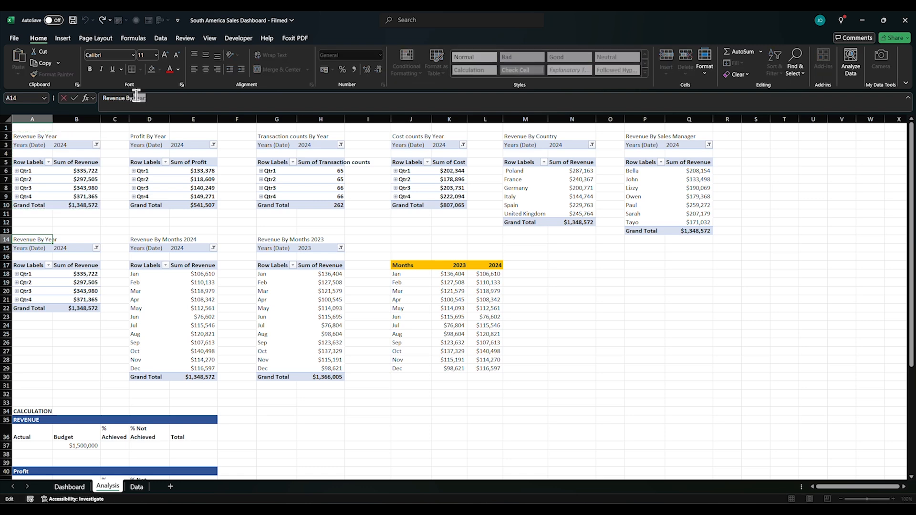
text(Payment)
key(Return)
key(Up)
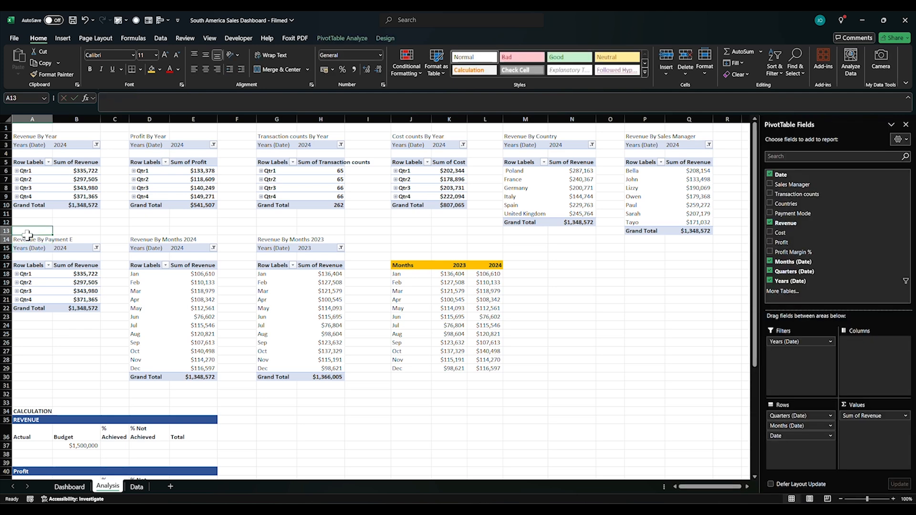
drag(157, 97, 164, 99)
text(Mode)
key(Return)
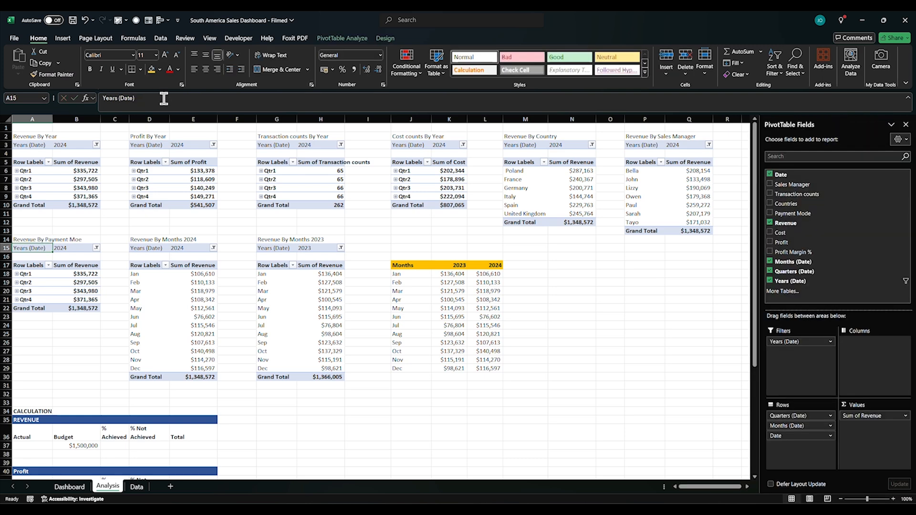
click(22, 240)
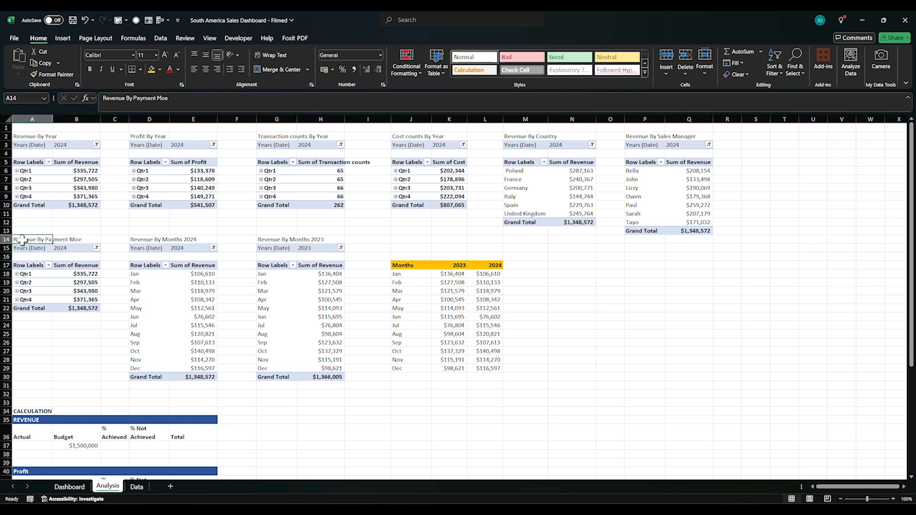
key(ctrl+b)
click(73, 324)
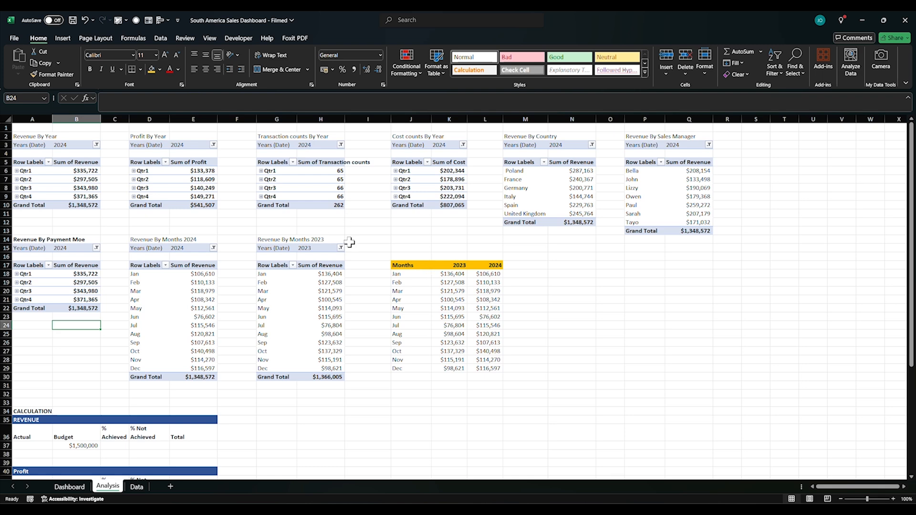
Step: Group the PivotTable under A14 by Payment Mode only, removing the Quarters, Months and Date fields from its rows
click(35, 286)
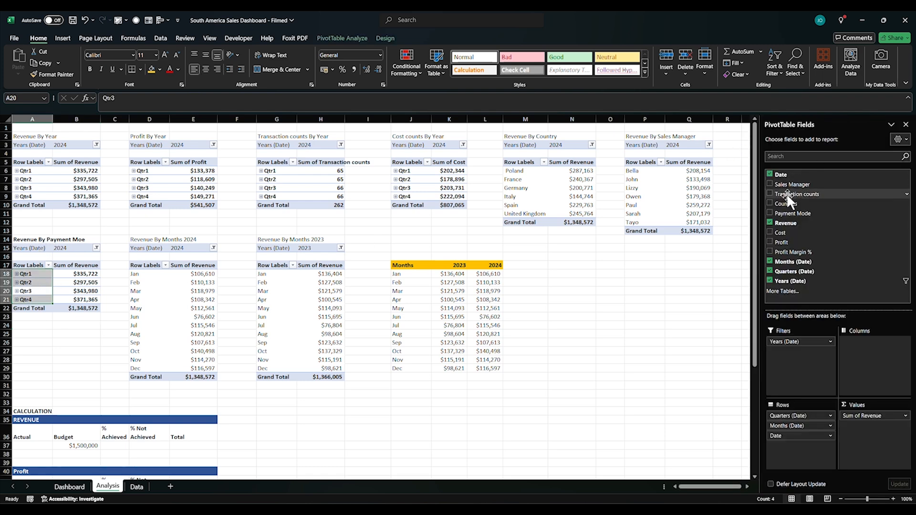
click(770, 213)
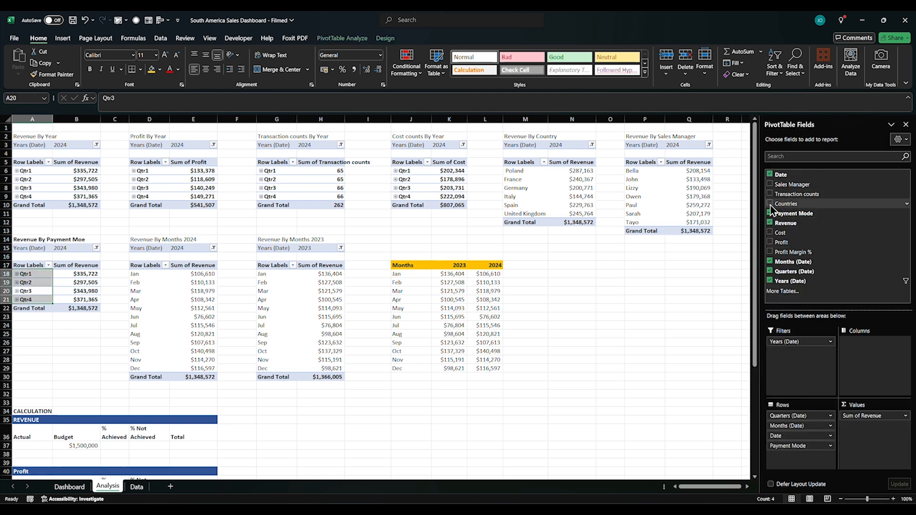
click(769, 272)
click(769, 261)
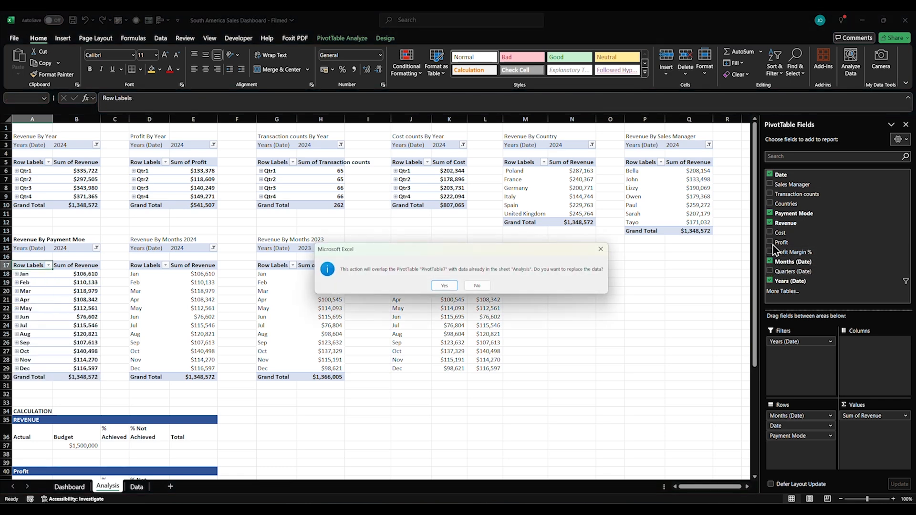
click(477, 284)
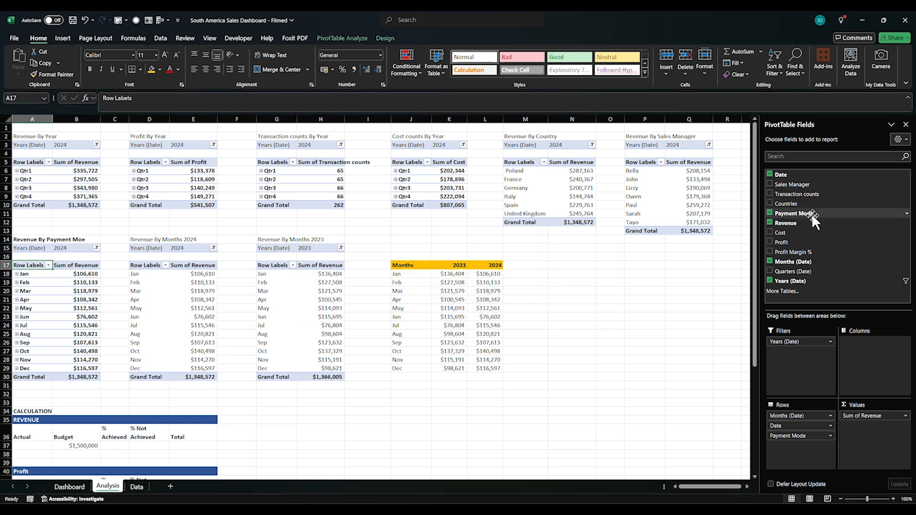
click(769, 174)
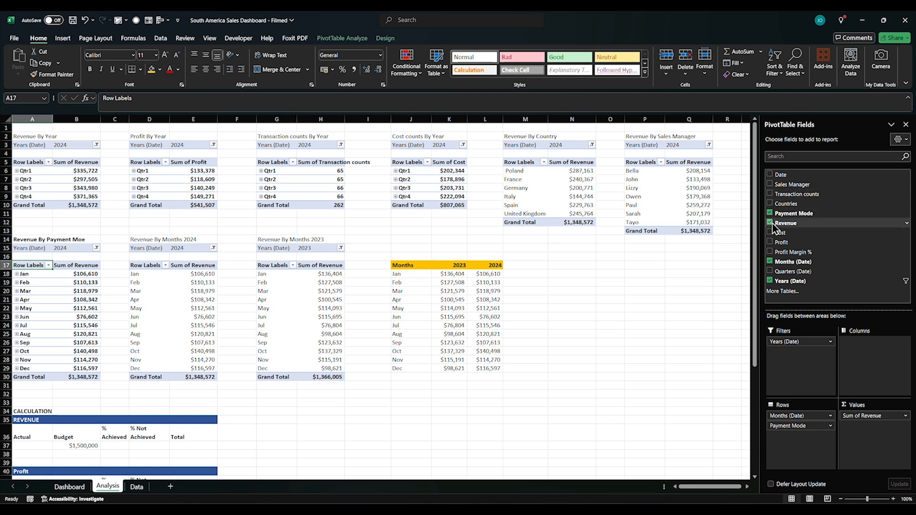
click(770, 262)
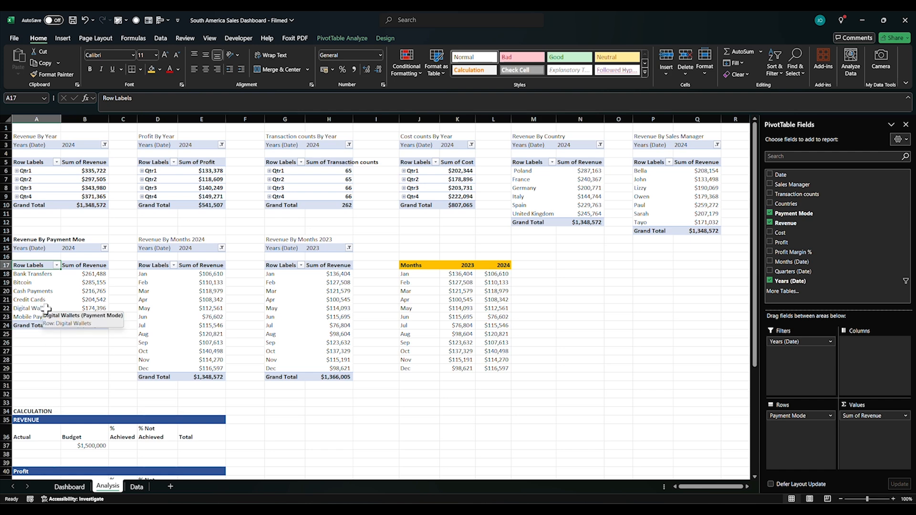
Step: Change the heading in cell A34 above the Revenue block to CALCULATIONs
scroll(203, 299, down, 13)
scroll(203, 300, up, 8)
scroll(243, 303, down, 3)
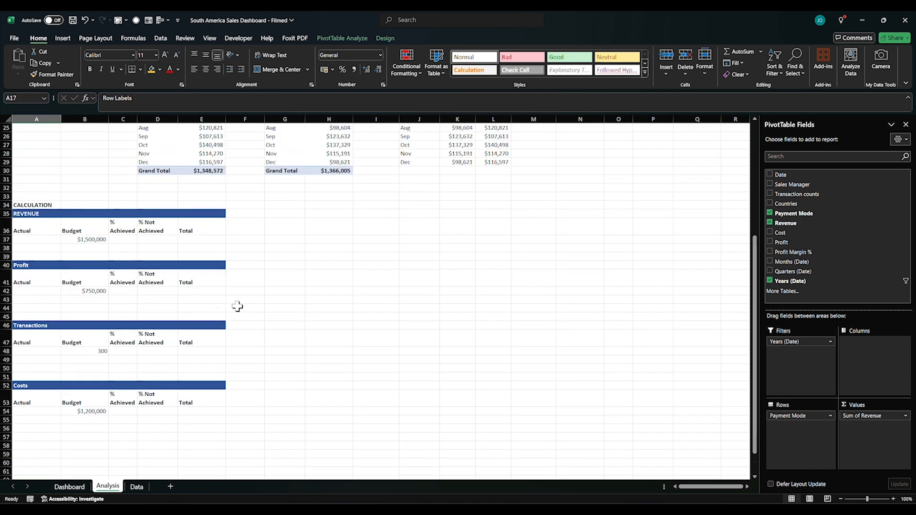
click(34, 205)
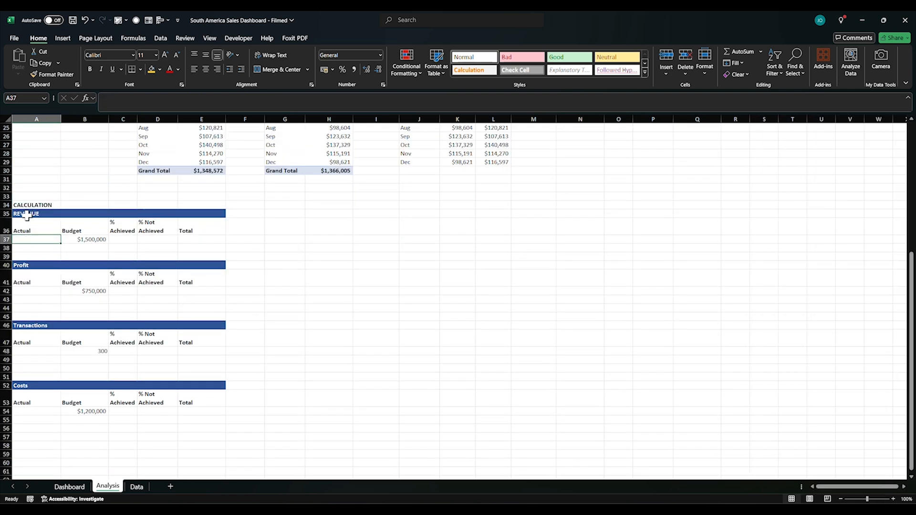
click(144, 100)
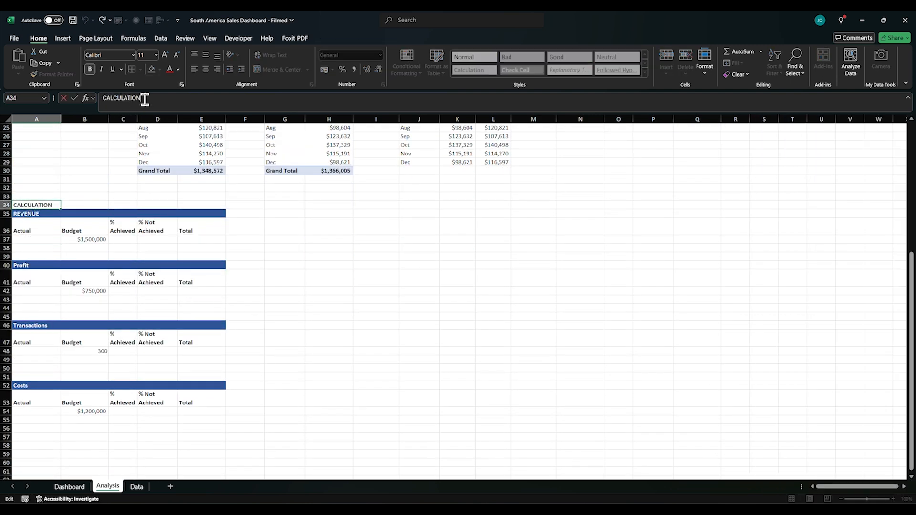
text(s)
key(Return)
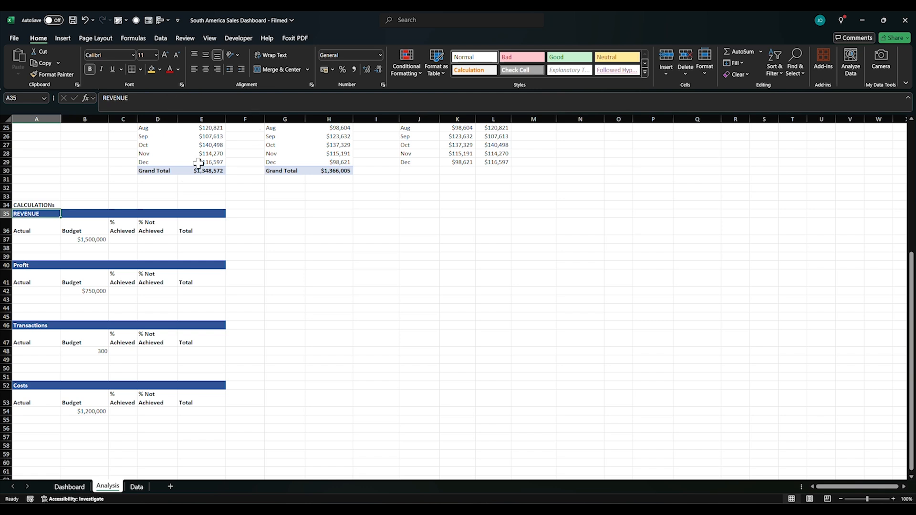
Step: Enter the heading KPIS in cell A33, directly above the calculations heading
drag(100, 231, 97, 335)
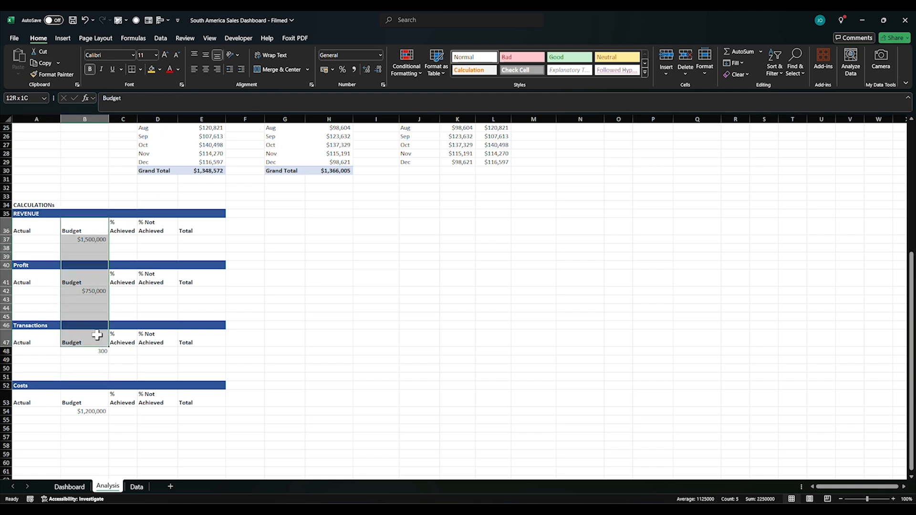
click(22, 230)
click(22, 195)
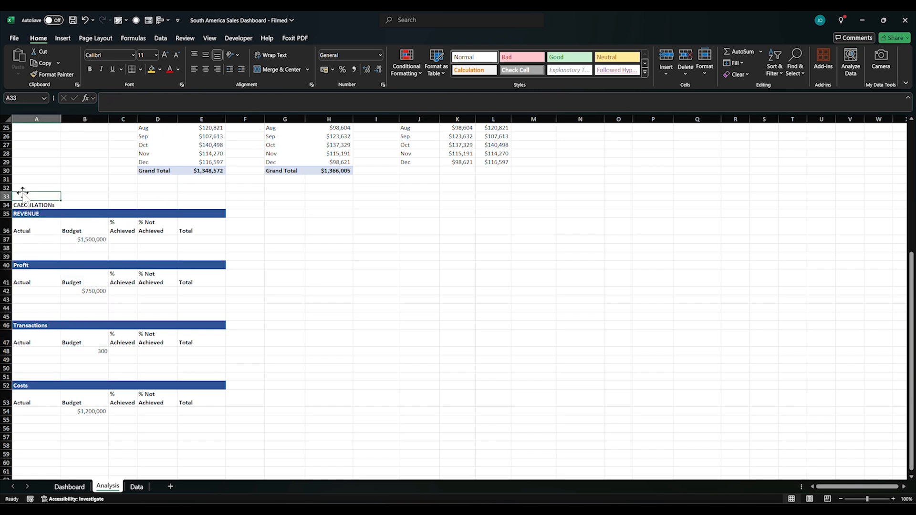
text(KPI)
key(Return)
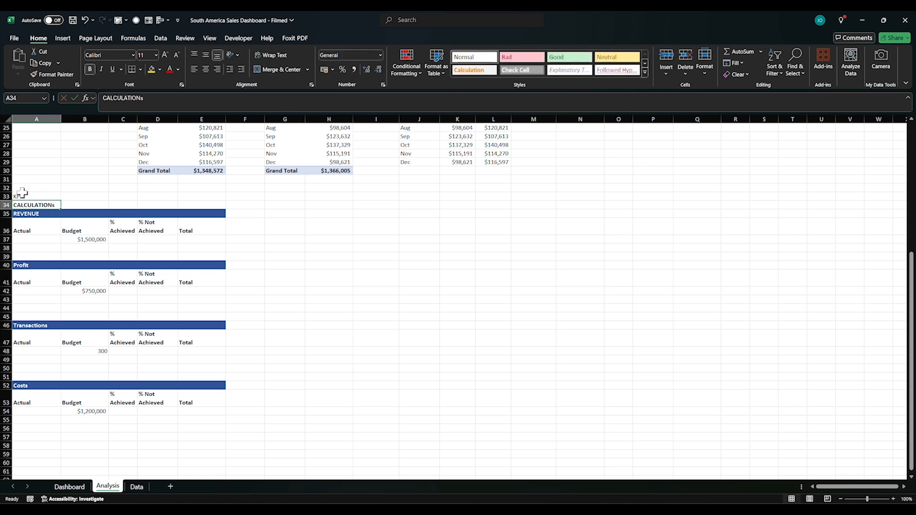
Step: Link the Revenue block's Actual value in cell A37 to the revenue grand total with =B10
click(42, 238)
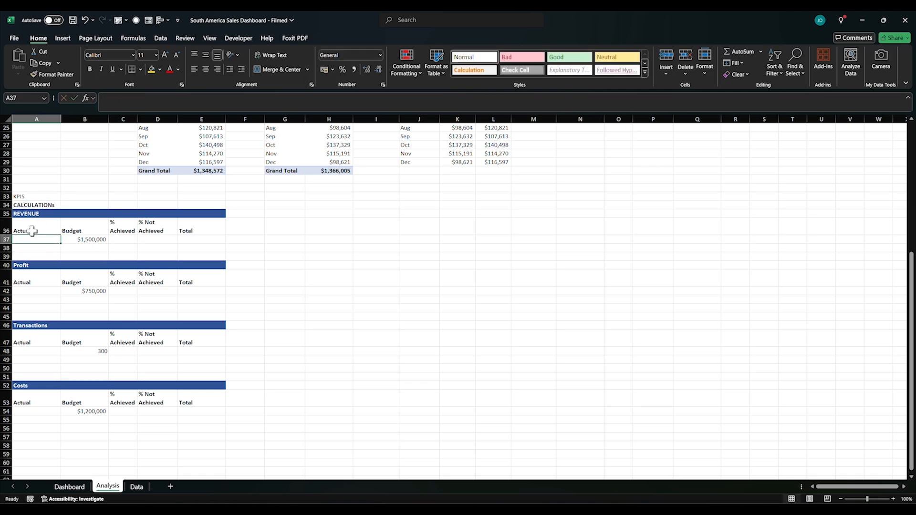
scroll(169, 258, up, 8)
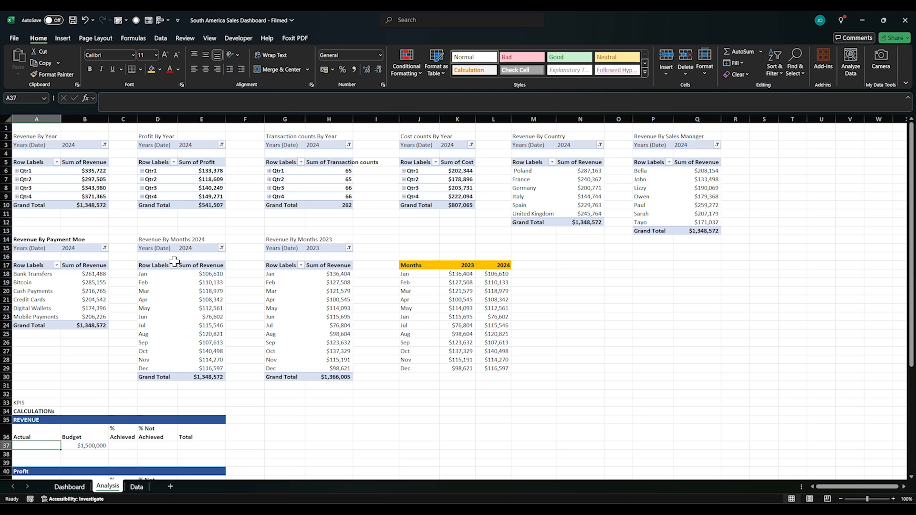
text(=)
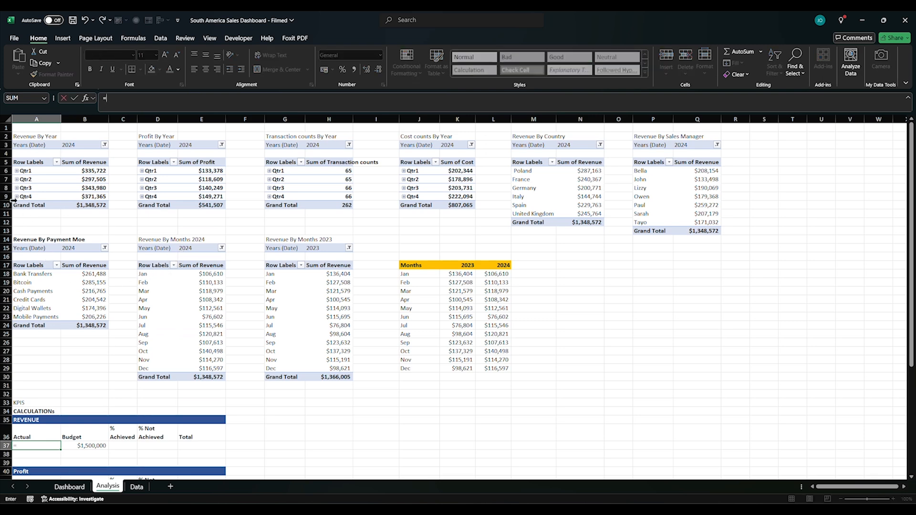
click(85, 212)
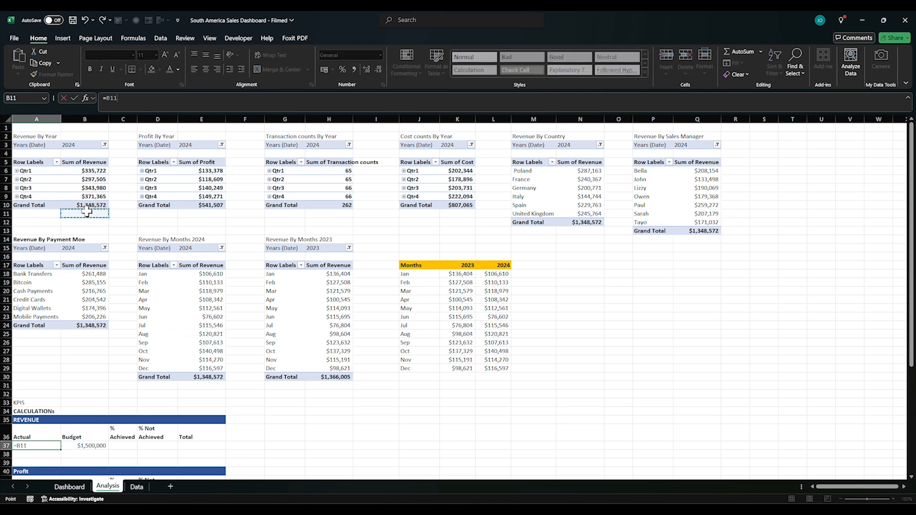
key(BackSpace)
text(0)
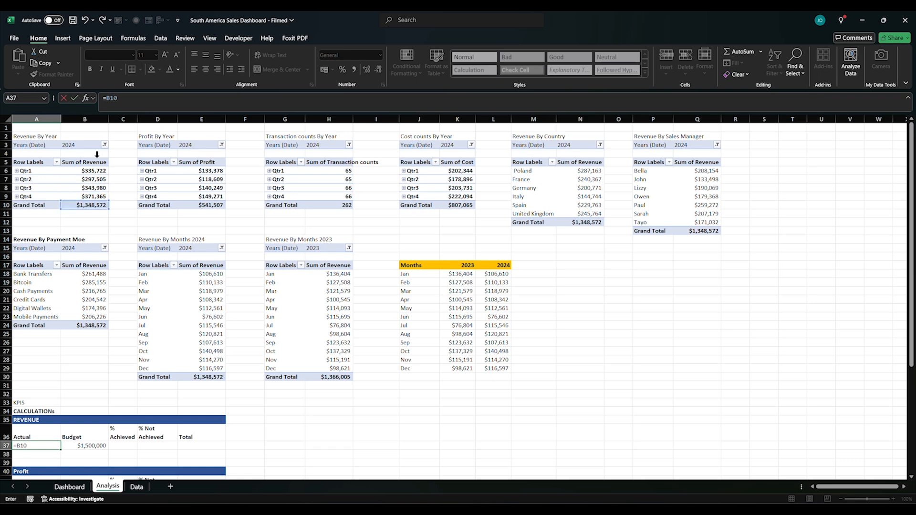
key(Return)
Step: Link the Profit block's Actual value in cell A42 to the profit grand total with =E10
scroll(77, 257, down, 5)
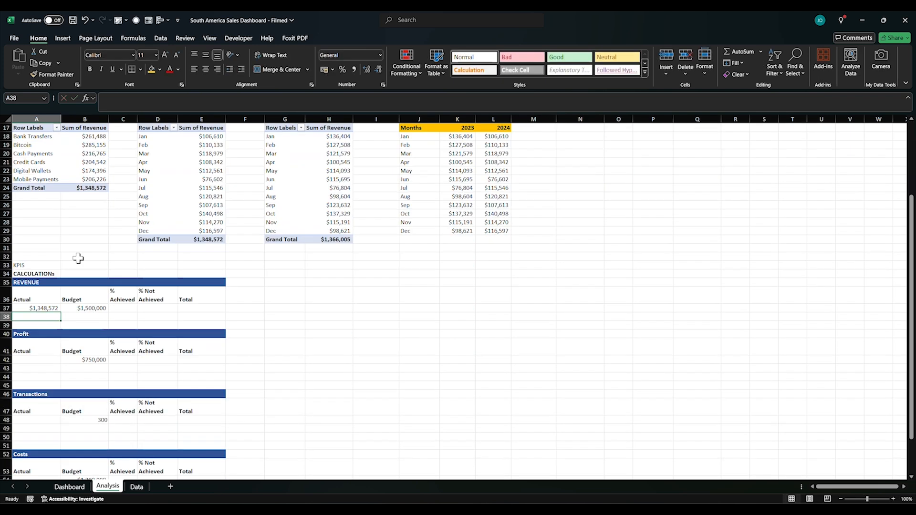
click(50, 362)
text(=)
scroll(202, 292, up, 5)
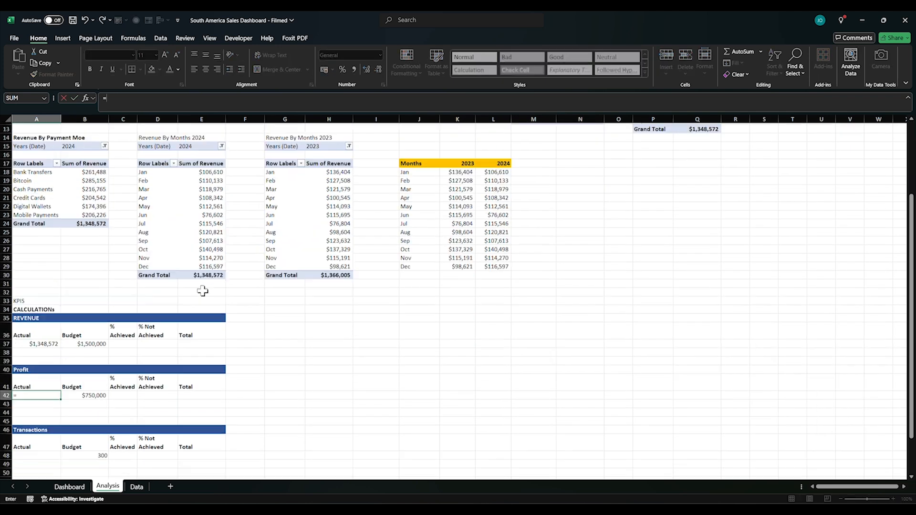
click(206, 215)
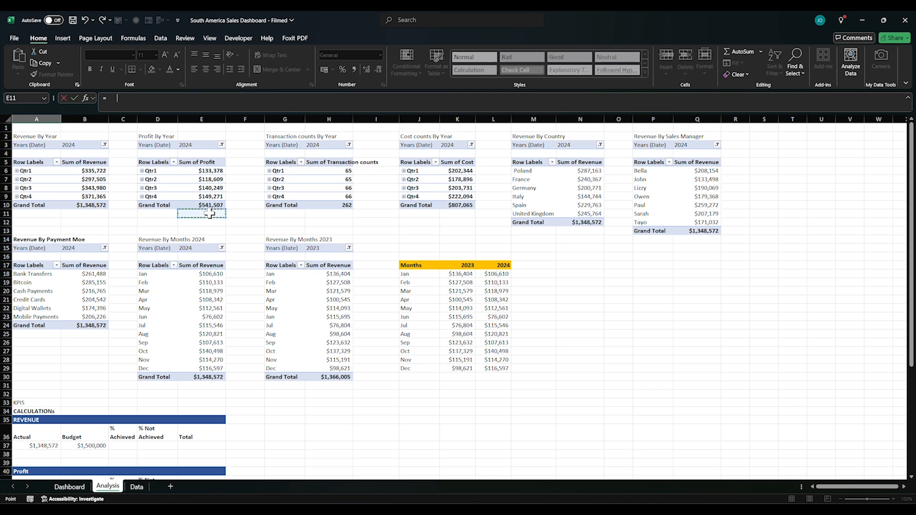
key(Return)
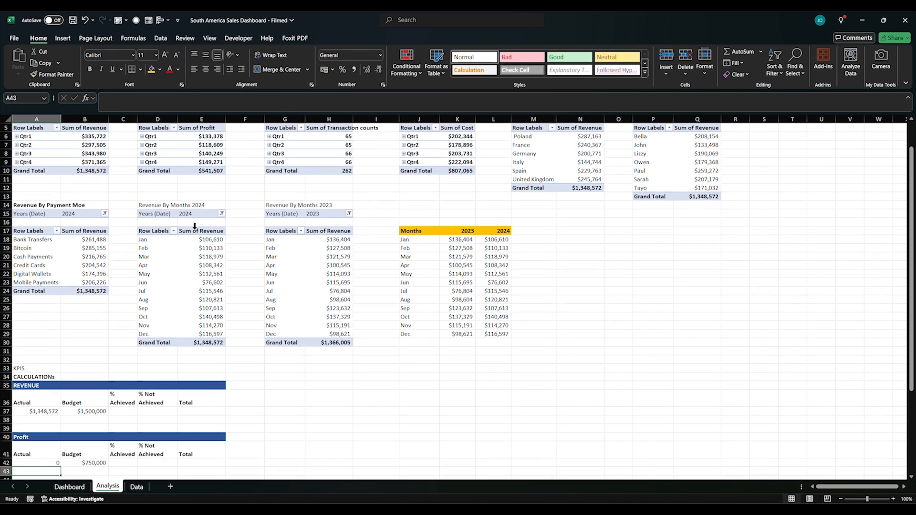
click(38, 462)
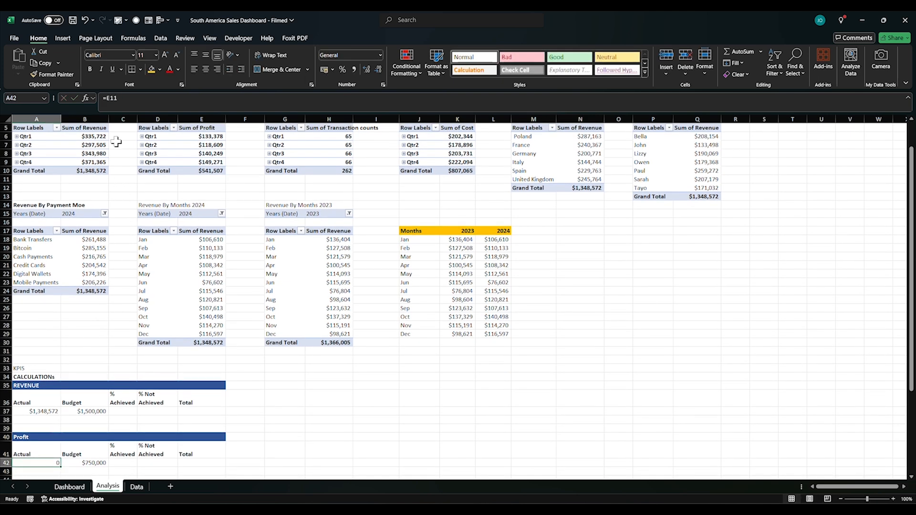
click(126, 100)
key(BackSpace)
text(0)
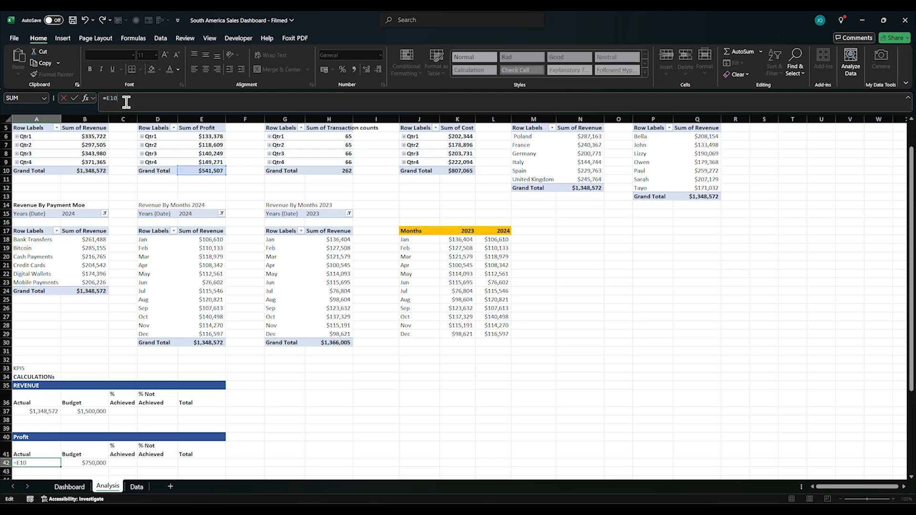
key(Return)
Step: Link the Transactions block's Actual value in cell A48 to the transaction grand total with =H10
scroll(98, 296, down, 5)
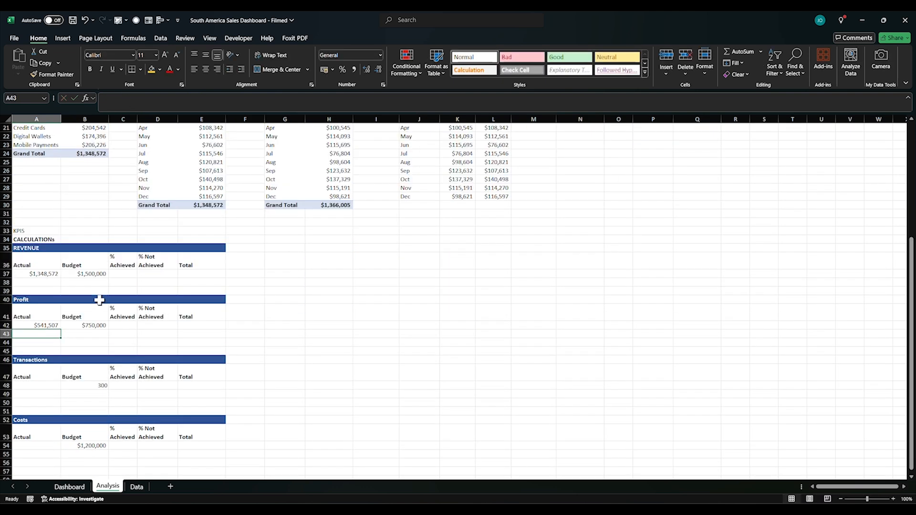
click(38, 387)
text(=)
scroll(266, 292, up, 7)
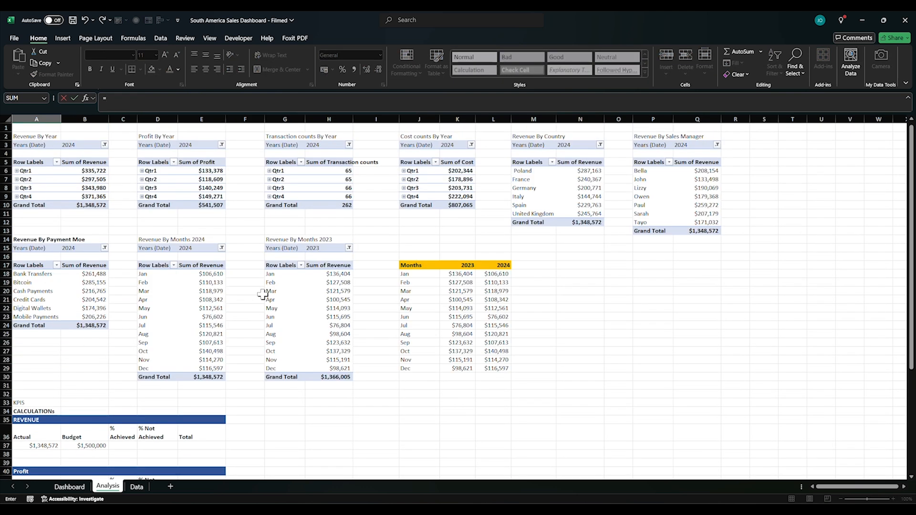
click(343, 213)
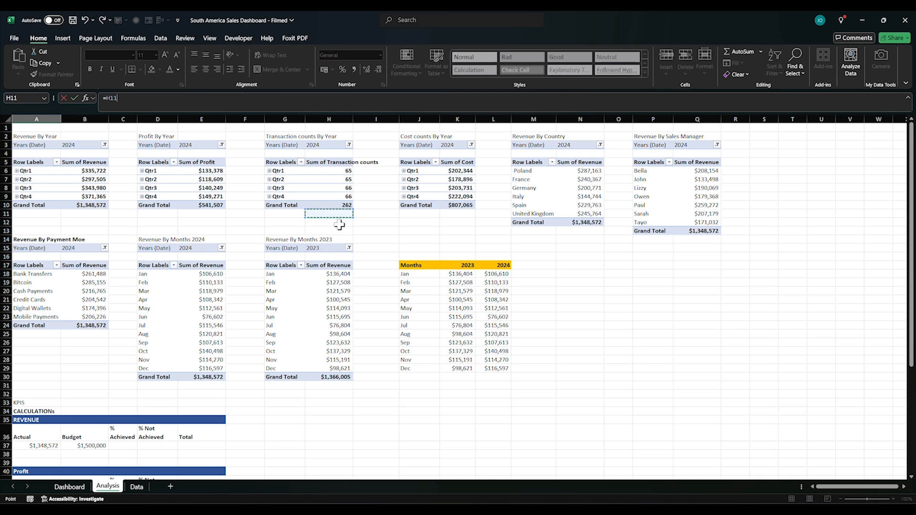
key(BackSpace)
text(0)
key(Return)
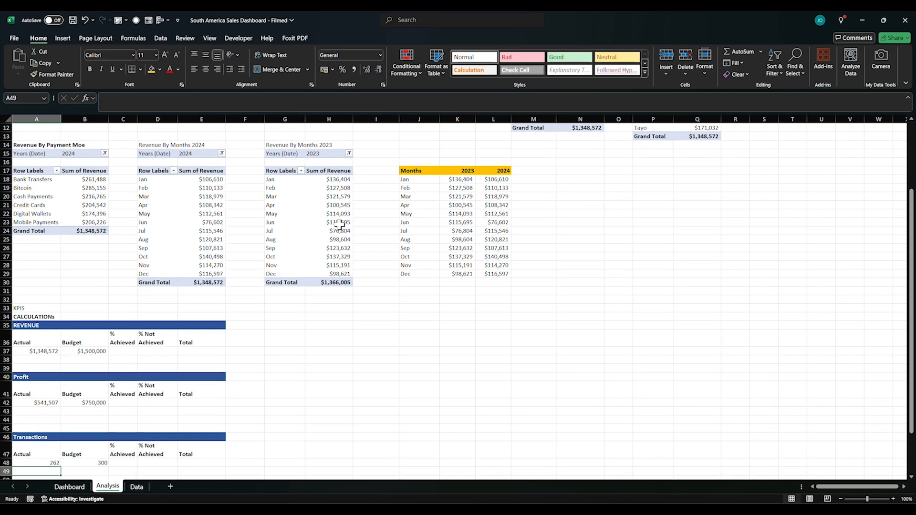
Step: Link the Costs block's Actual value in cell A54 to the cost grand total with =K10
scroll(305, 258, down, 5)
click(38, 385)
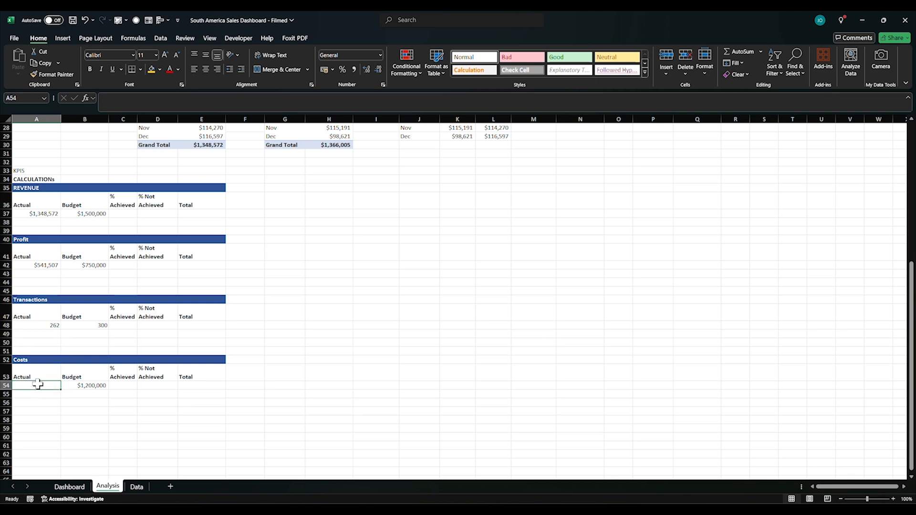
text(=)
scroll(328, 332, up, 8)
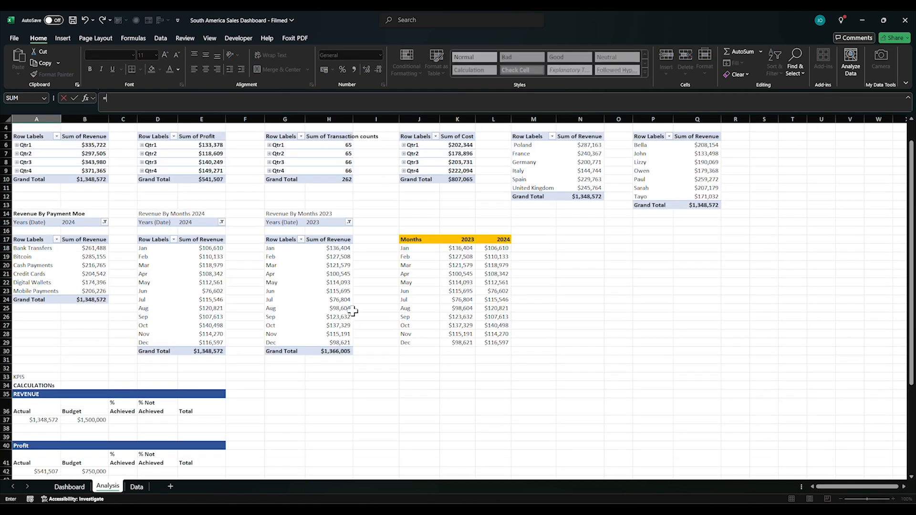
scroll(352, 311, up, 1)
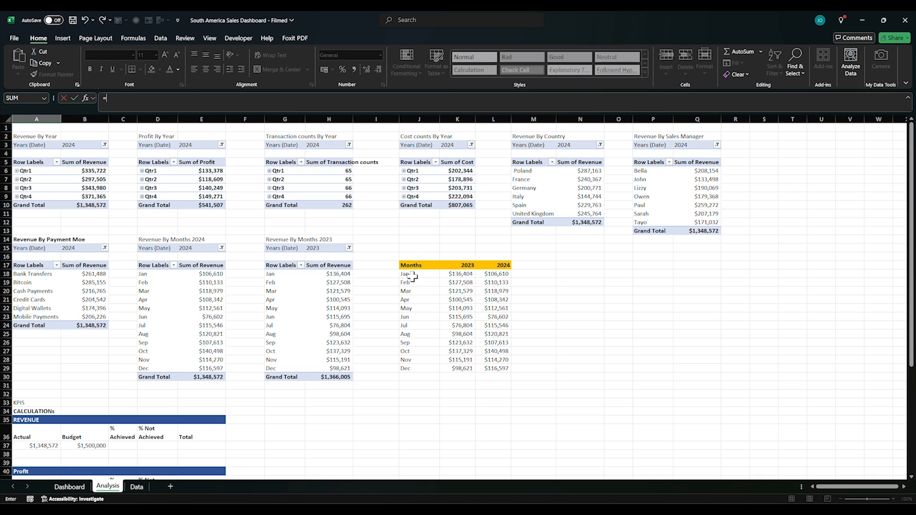
click(461, 218)
key(BackSpace)
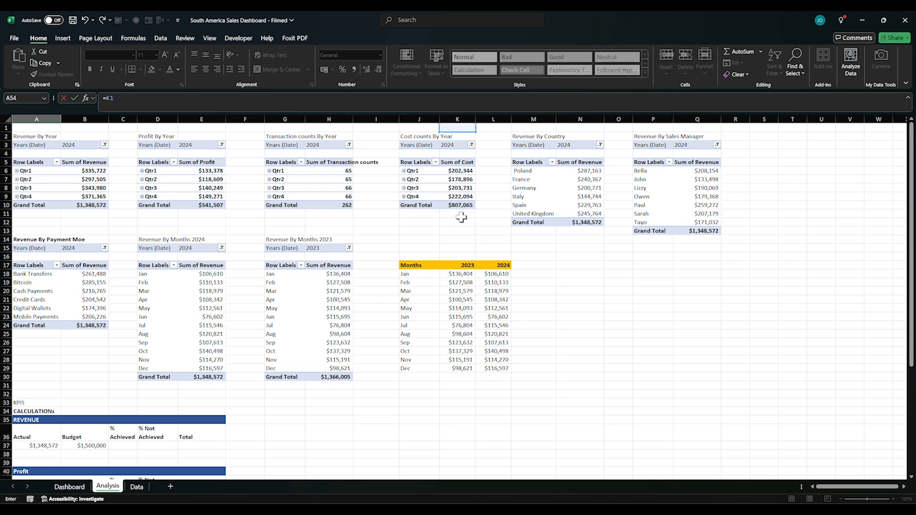
text(0)
key(Return)
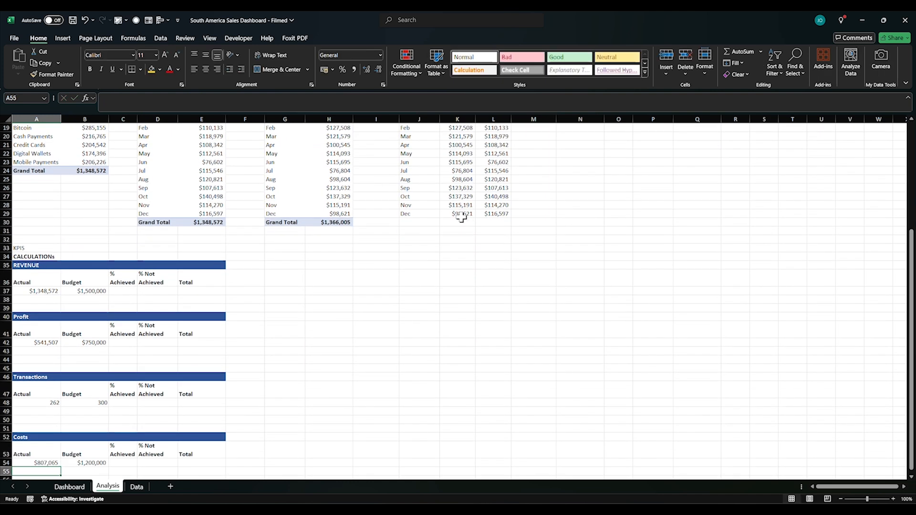
click(46, 461)
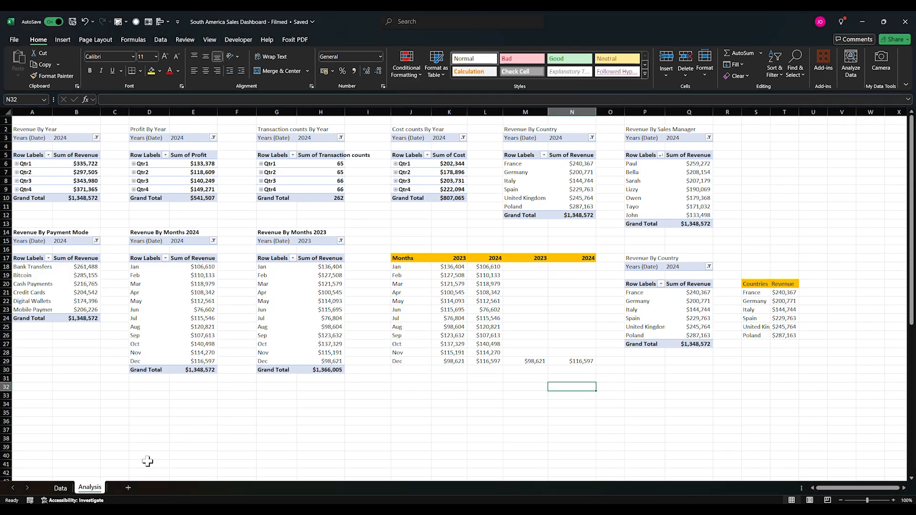
Step: Add a new worksheet after Analysis and try to name it Dashboard
click(127, 487)
double_click(123, 487)
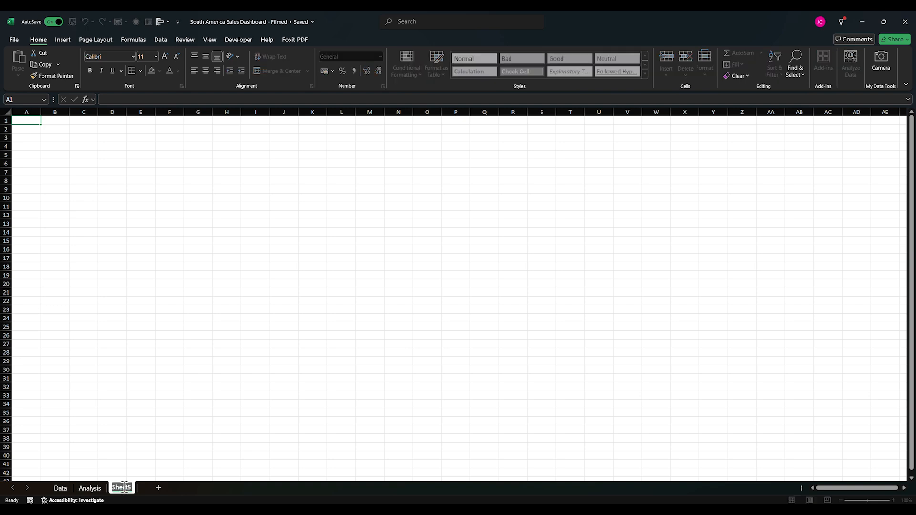
text(Dashboard)
key(Return)
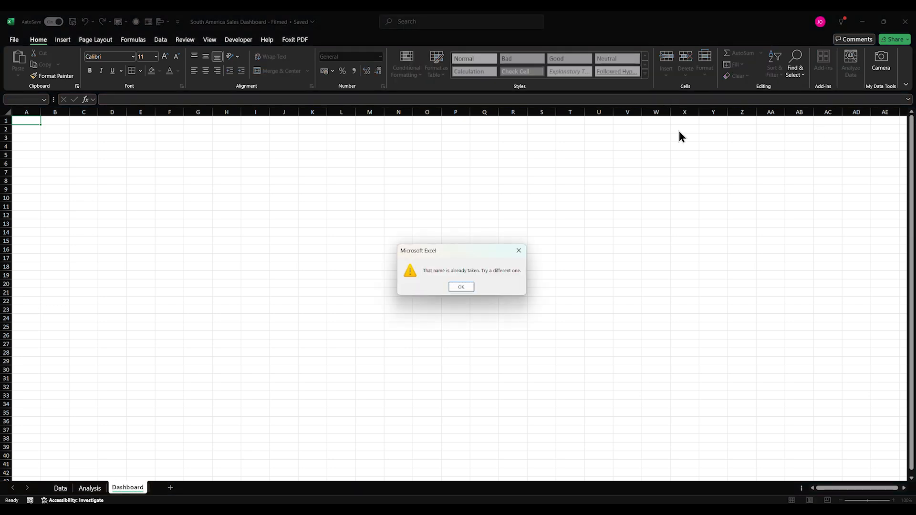
key(Return)
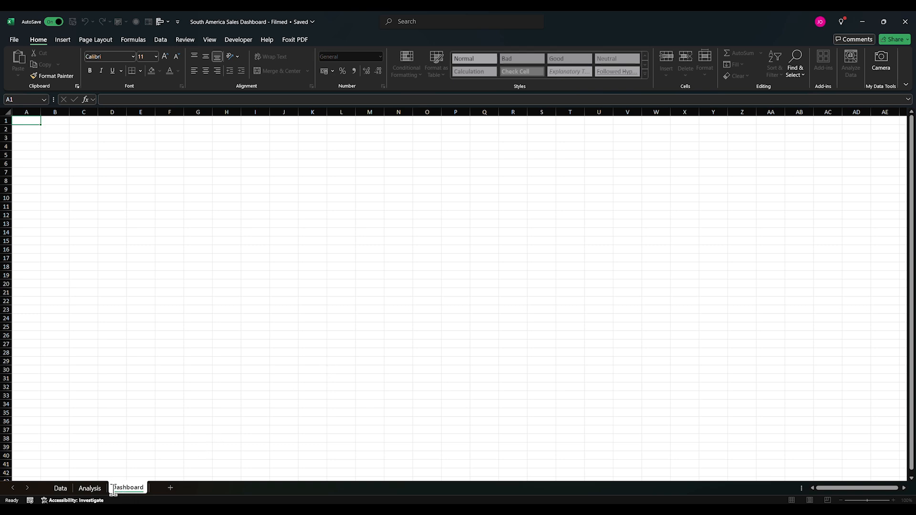
Step: Change the new worksheet's name to Sales Dashboard
text(S)
key(BackSpace)
key(BackSpace)
text(s)
key(BackSpace)
text(Sales)
key(Return)
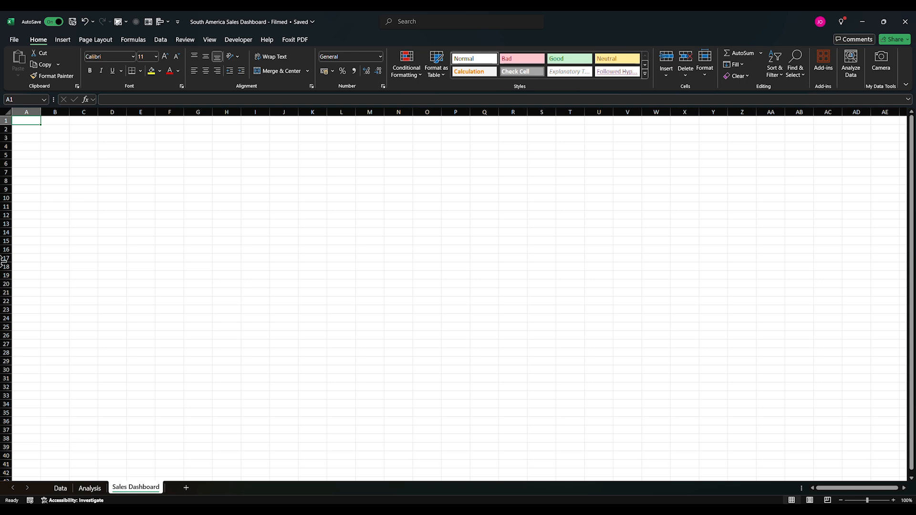
Step: Hide the gridlines and the row and column headings on the Sales Dashboard sheet, keeping the formula bar shown
click(7, 109)
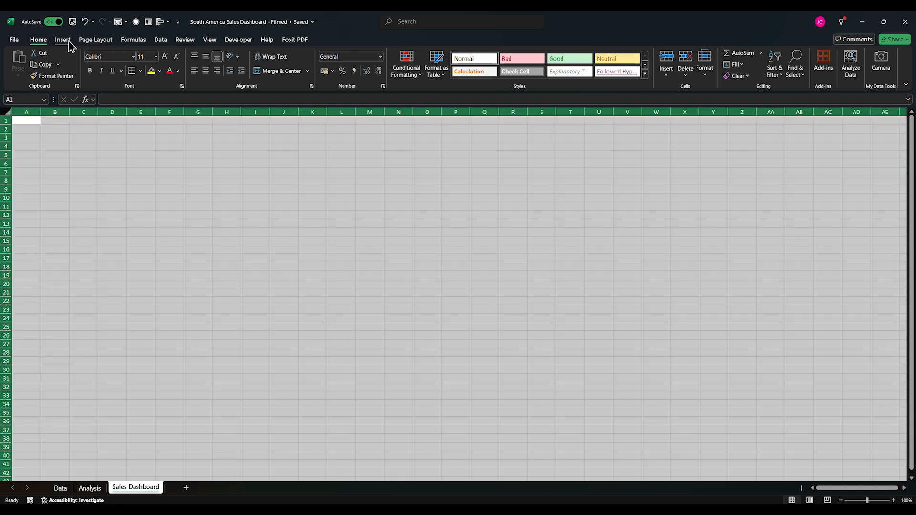
click(208, 40)
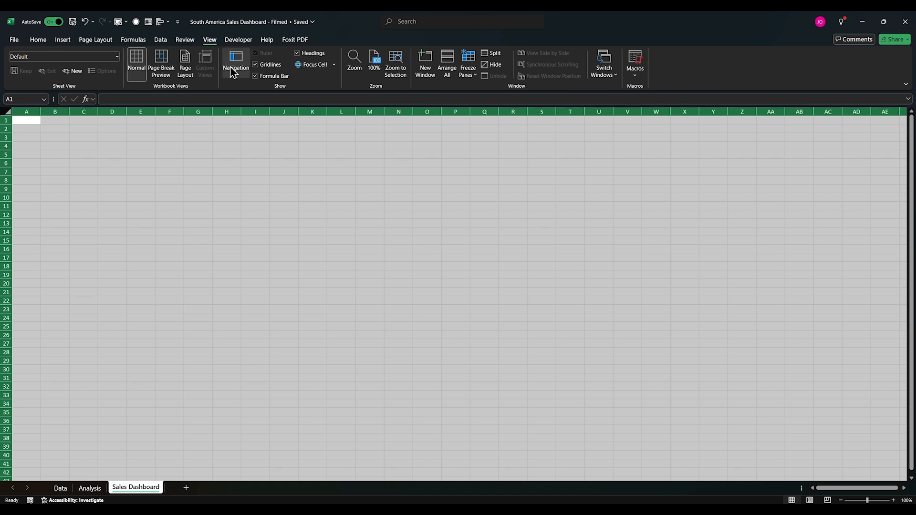
click(255, 65)
click(256, 76)
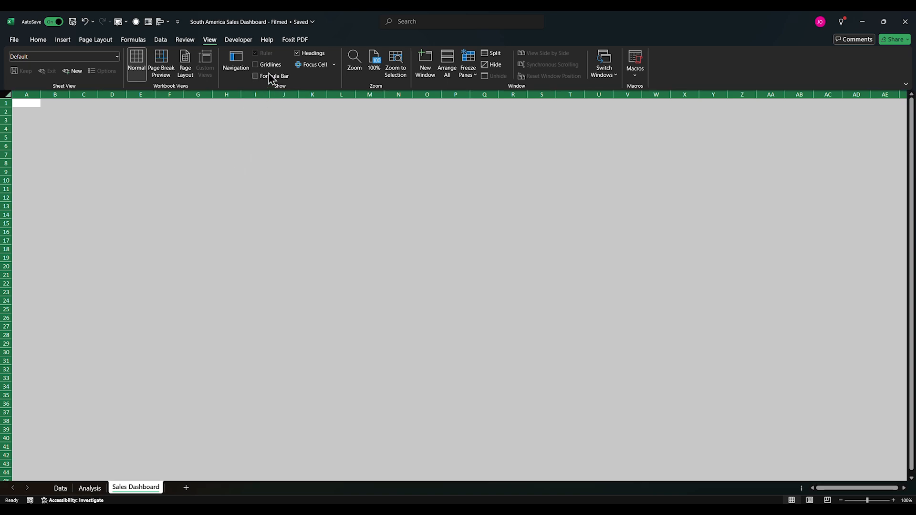
click(256, 77)
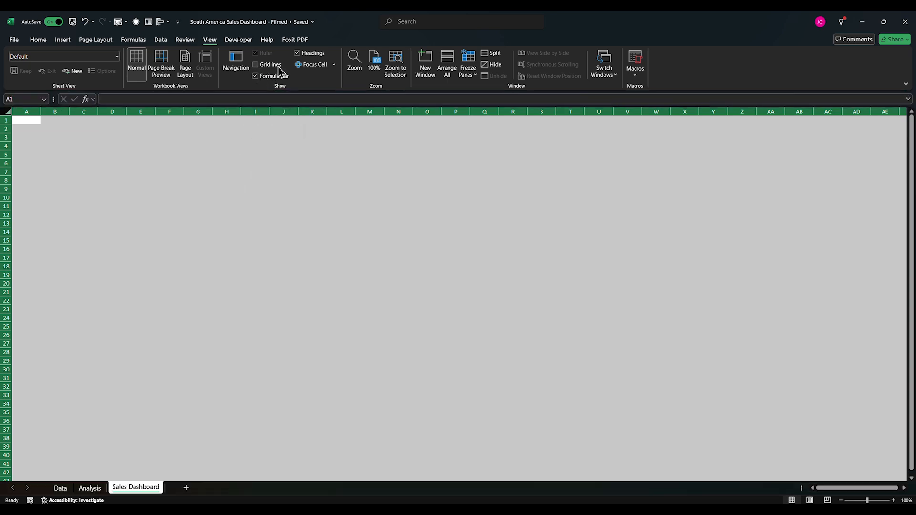
click(297, 53)
click(252, 171)
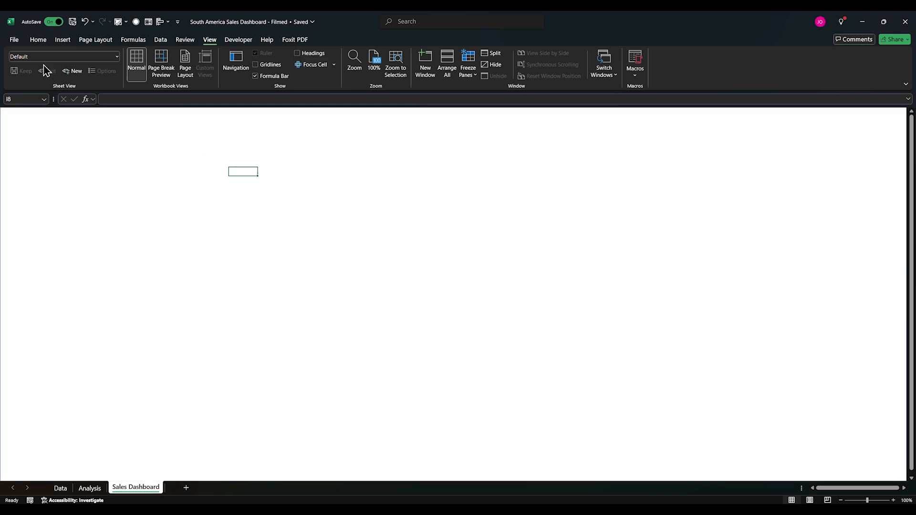
Step: Draw a rounded rectangle about 20.8 cm high and 40.7 cm wide across the sheet, and reduce its corner rounding to nearly square
click(39, 42)
click(66, 42)
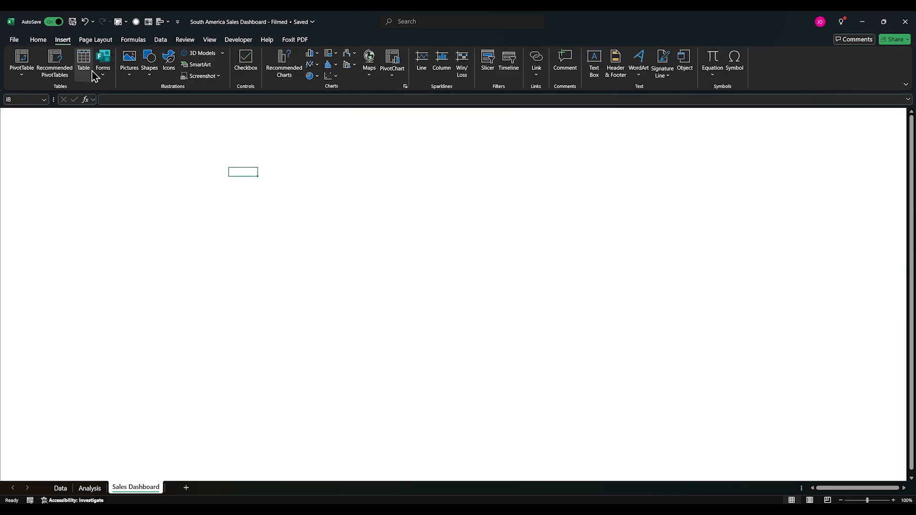
click(149, 71)
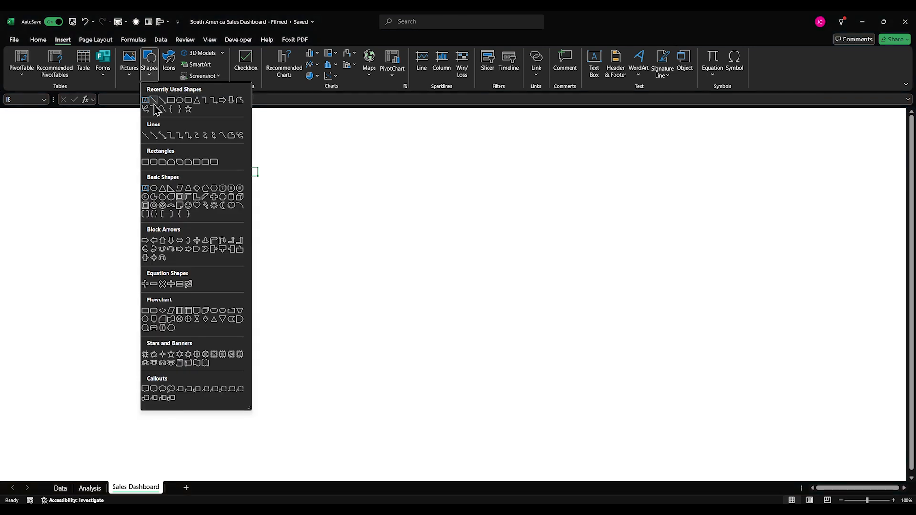
click(188, 101)
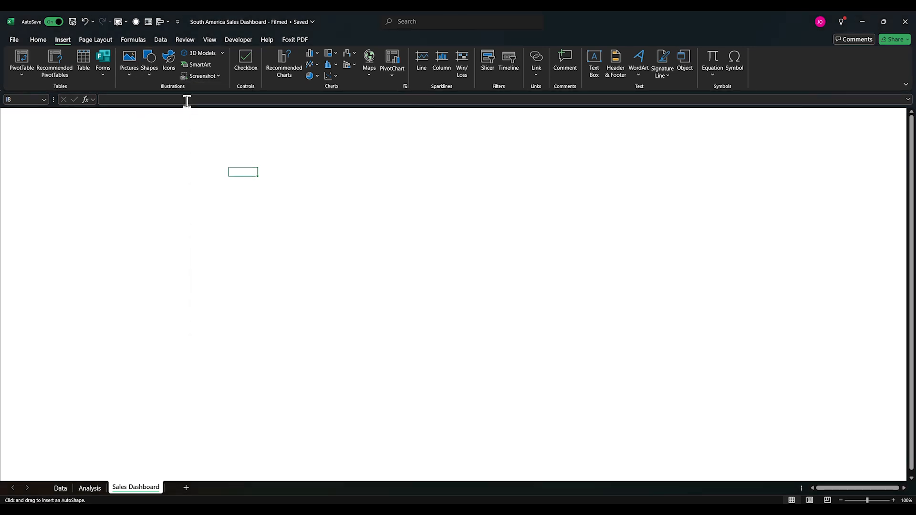
drag(97, 125, 784, 469)
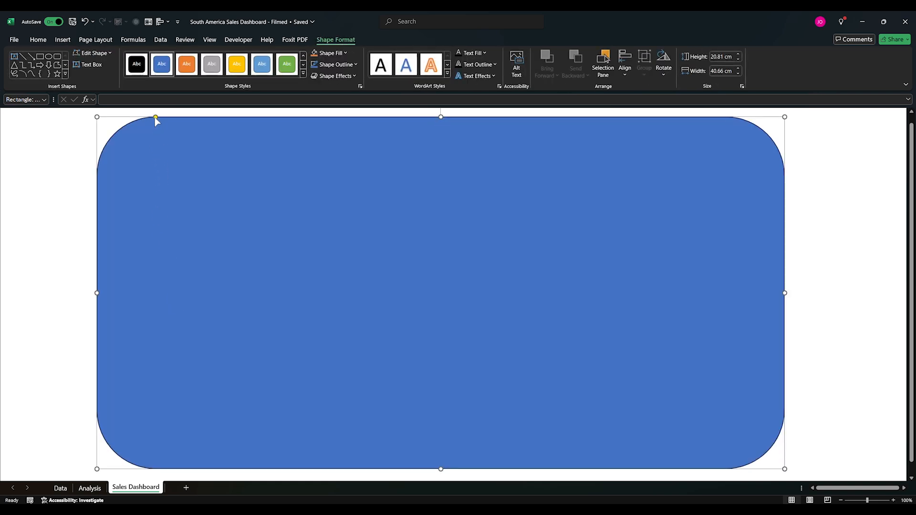
drag(155, 116, 101, 133)
Step: Give the large background rectangle a solid dark grey fill and set its outline to No line
right_click(228, 171)
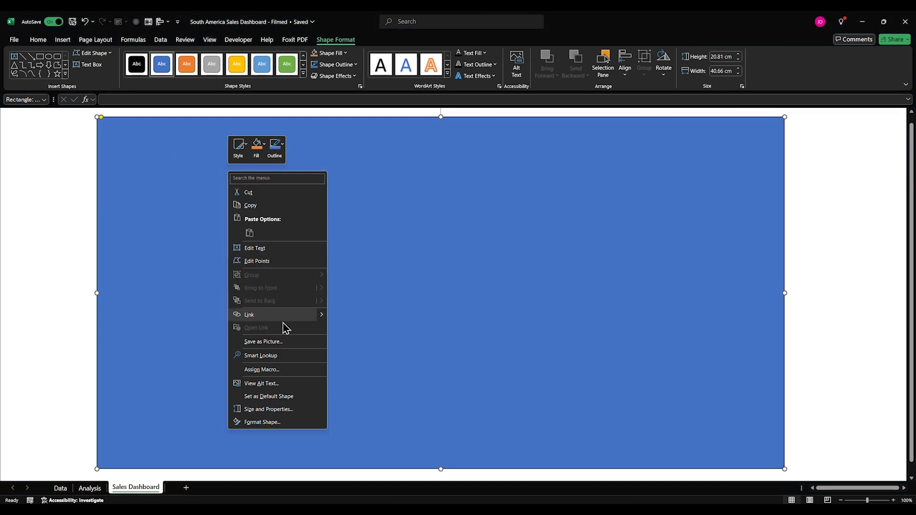
click(275, 422)
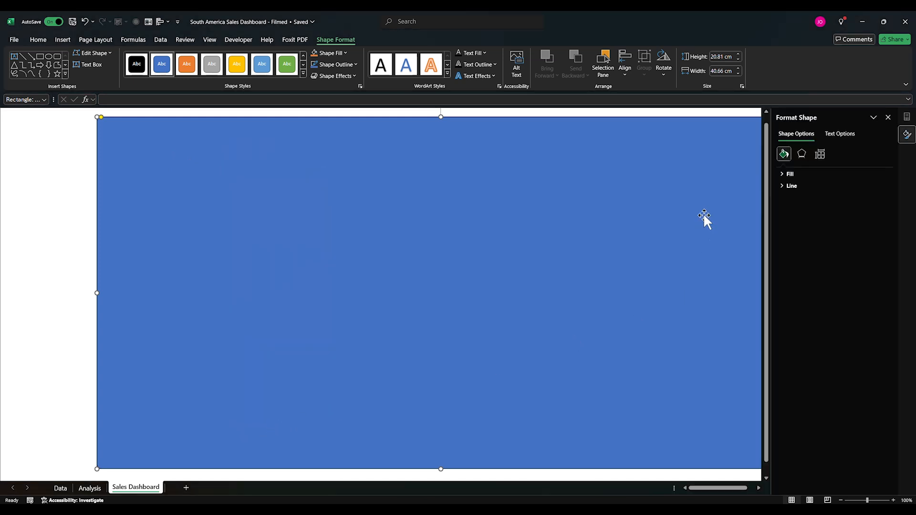
click(784, 174)
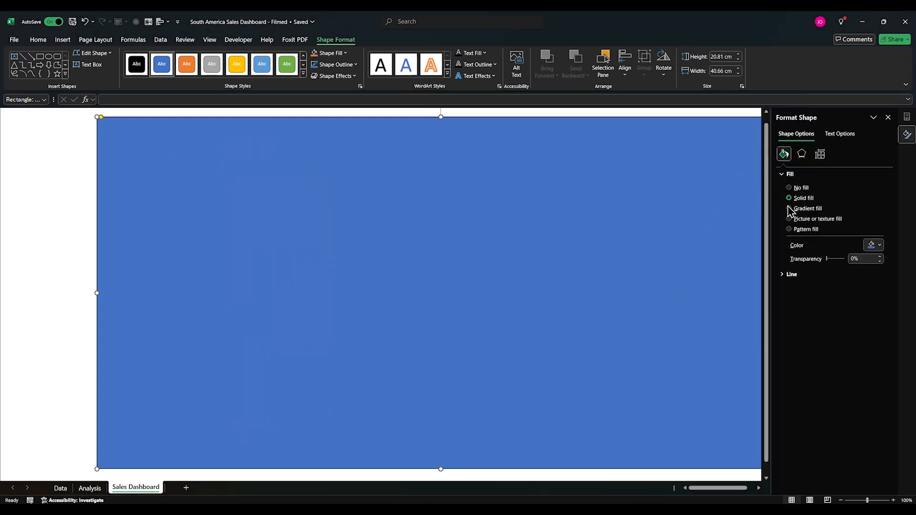
click(879, 245)
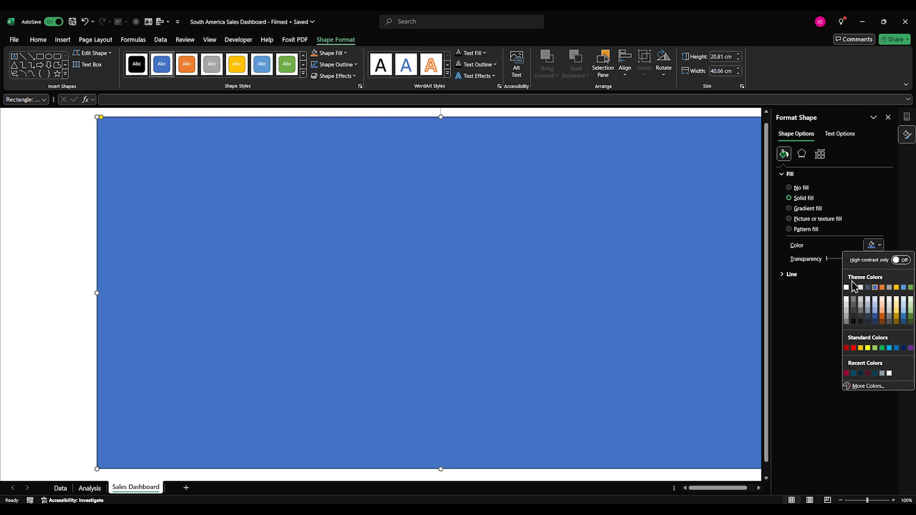
click(846, 321)
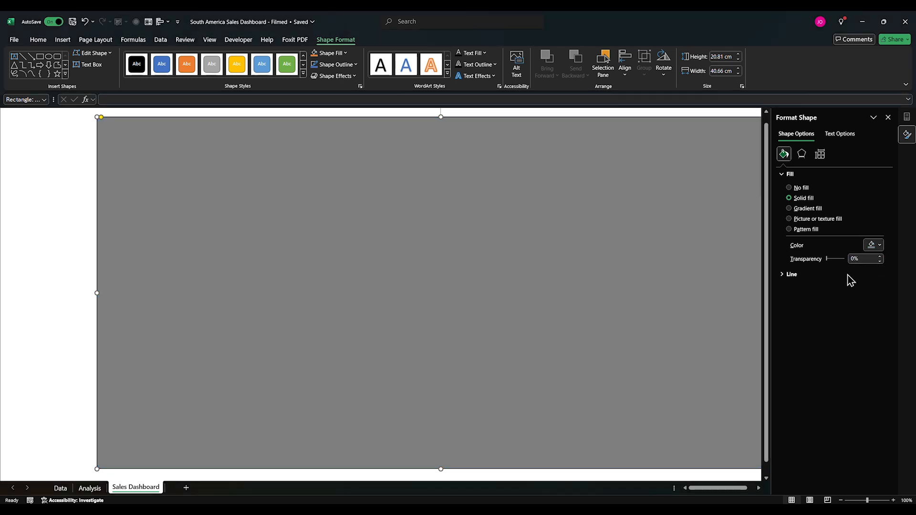
click(790, 275)
click(792, 286)
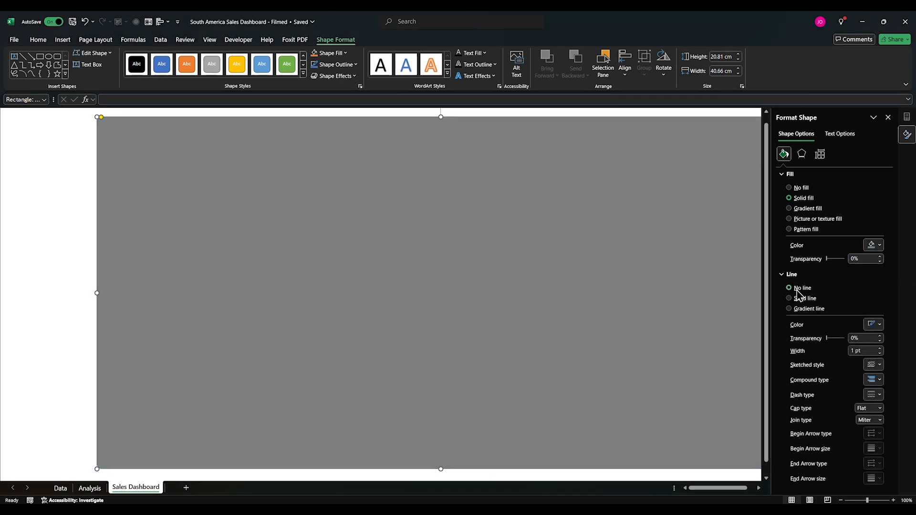
Step: Turn the row and column headings of the Sales Dashboard sheet back on
click(14, 138)
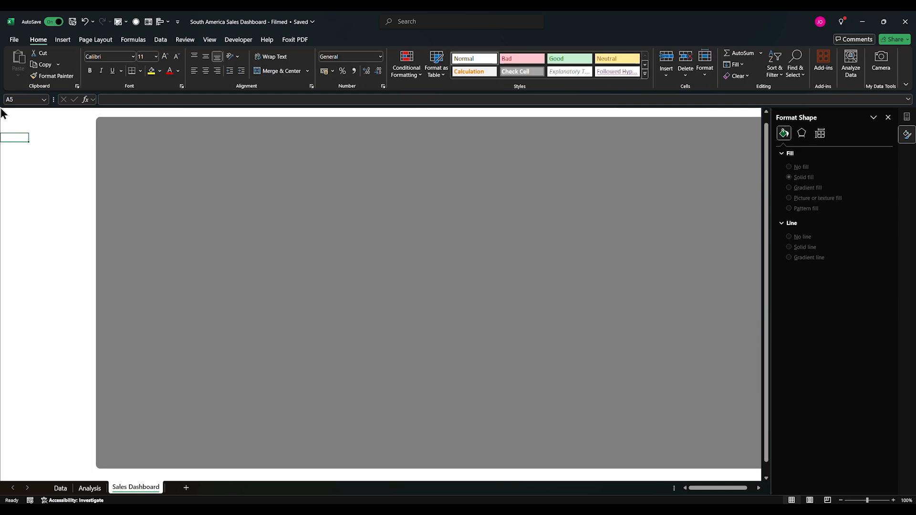
click(21, 158)
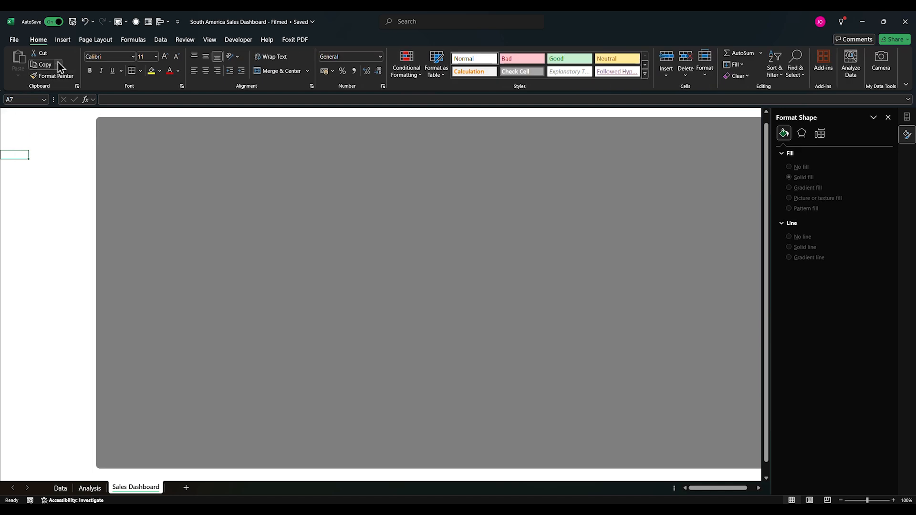
click(209, 40)
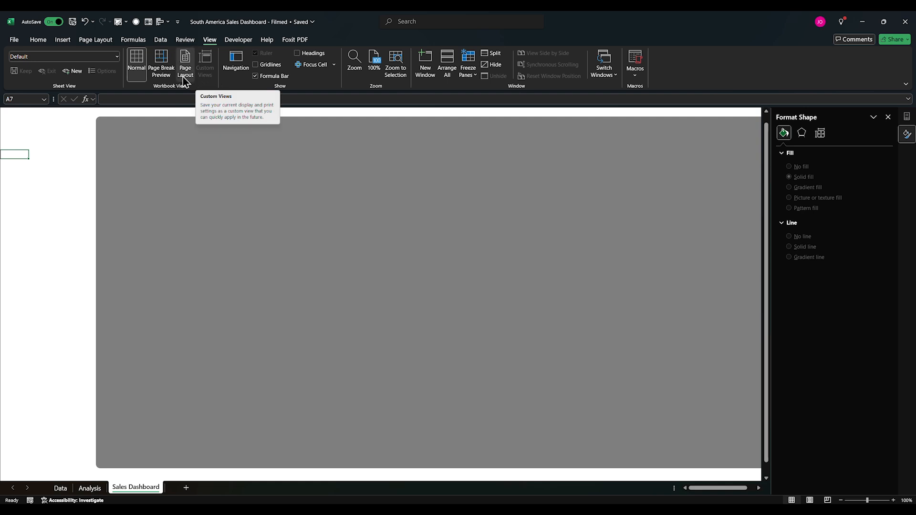
click(297, 53)
Step: Fill all cells of the Sales Dashboard sheet with a near-black grey theme colour
click(8, 111)
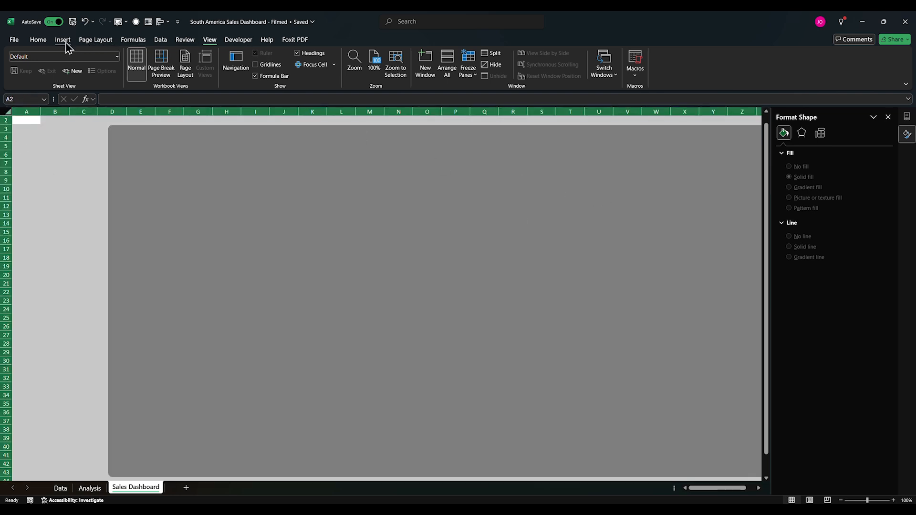
click(37, 41)
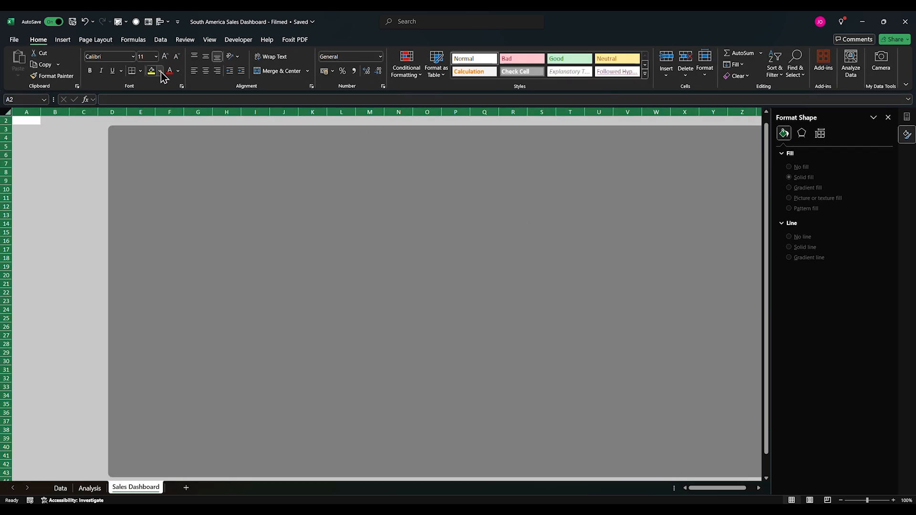
click(160, 70)
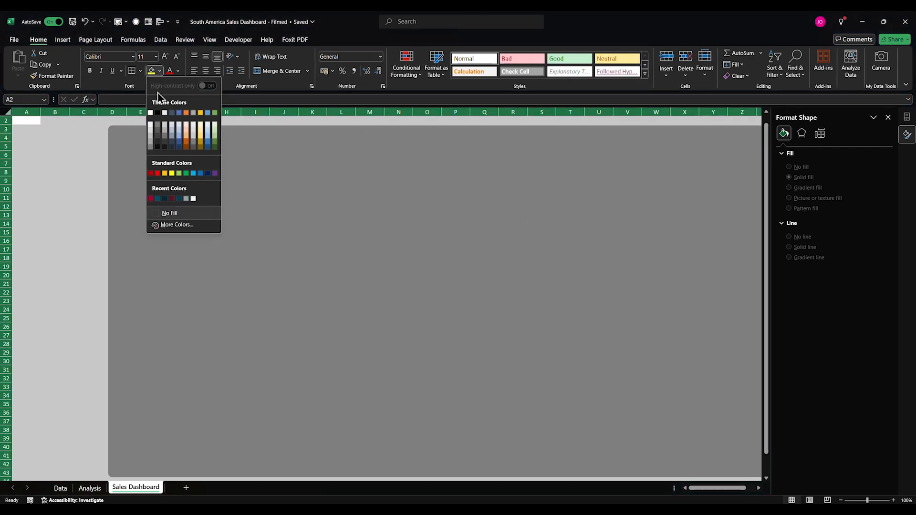
click(158, 141)
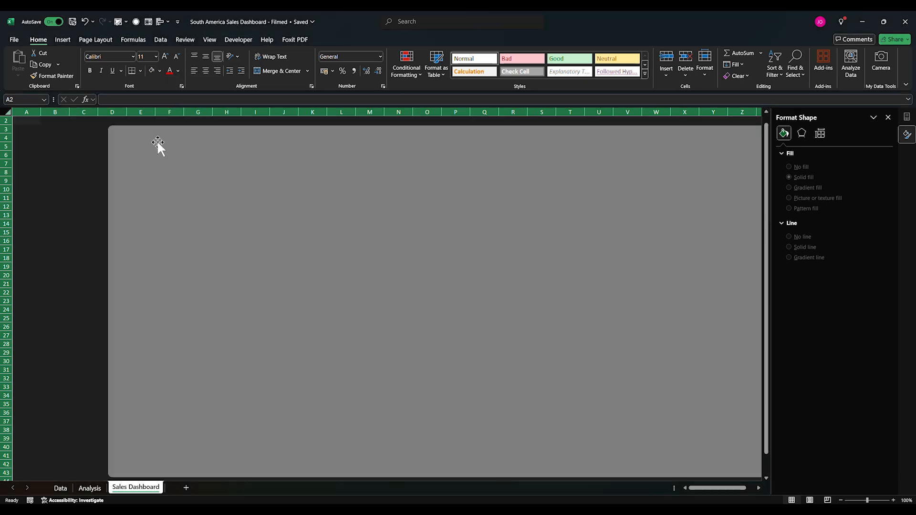
click(150, 159)
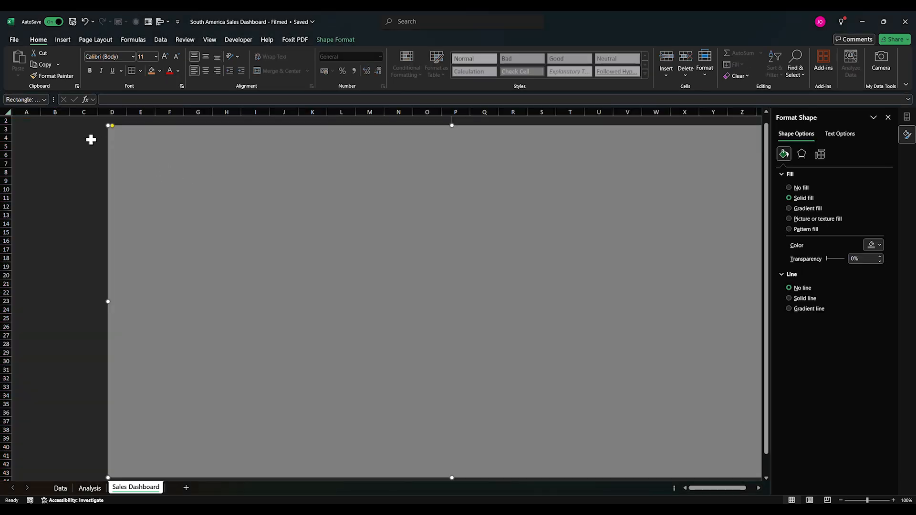
click(80, 251)
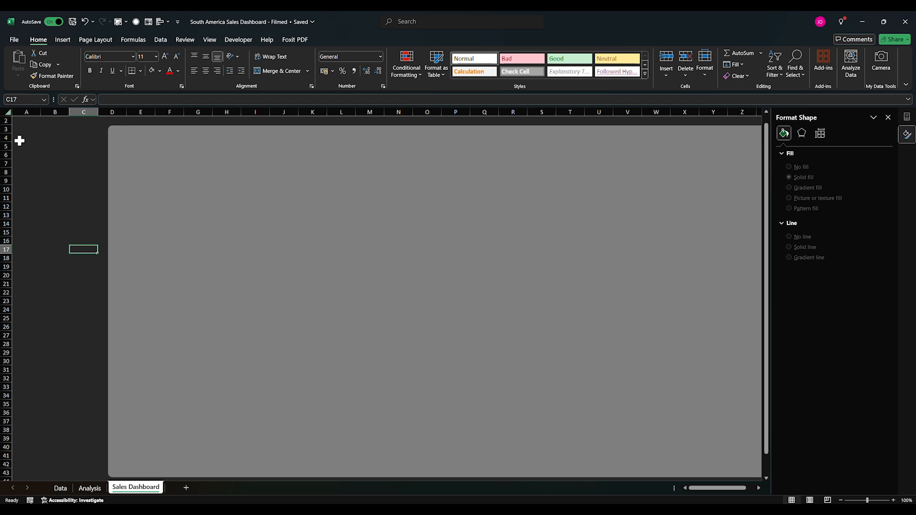
Step: Insert two new rows above row 2 to shift the background rectangle down
click(4, 120)
right_click(4, 120)
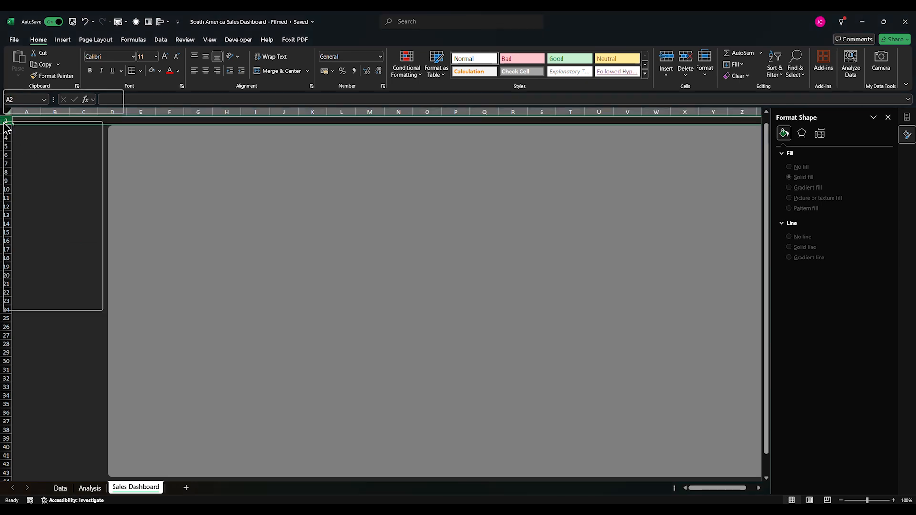
click(20, 203)
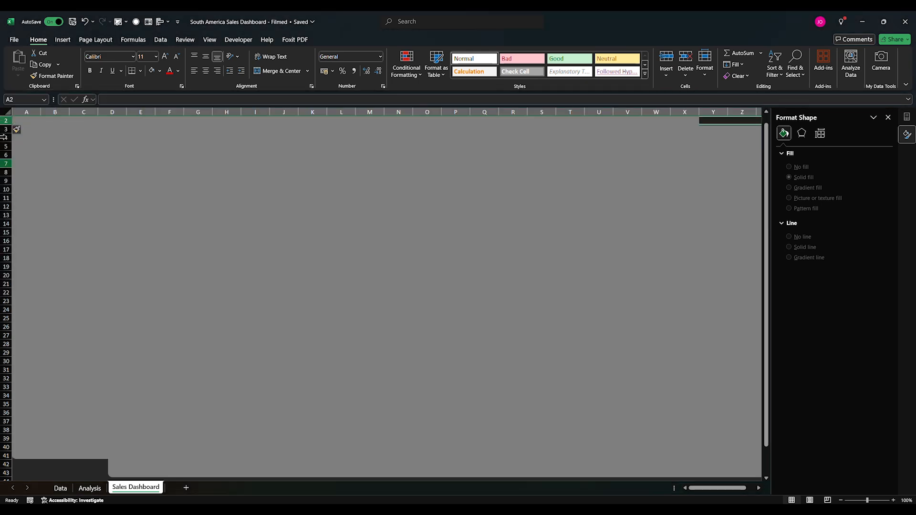
right_click(4, 120)
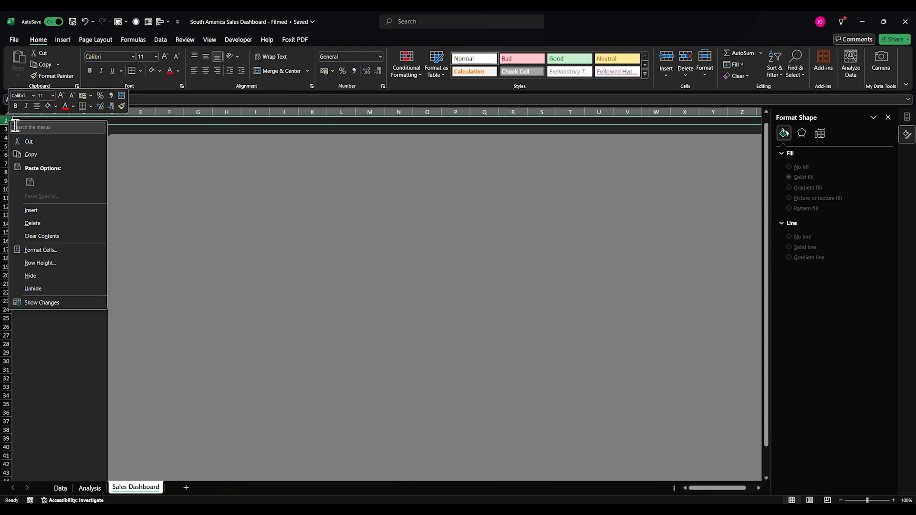
click(32, 214)
Step: Fill the large background rectangle with the recent dark blue colour, hex #004F6E
click(448, 253)
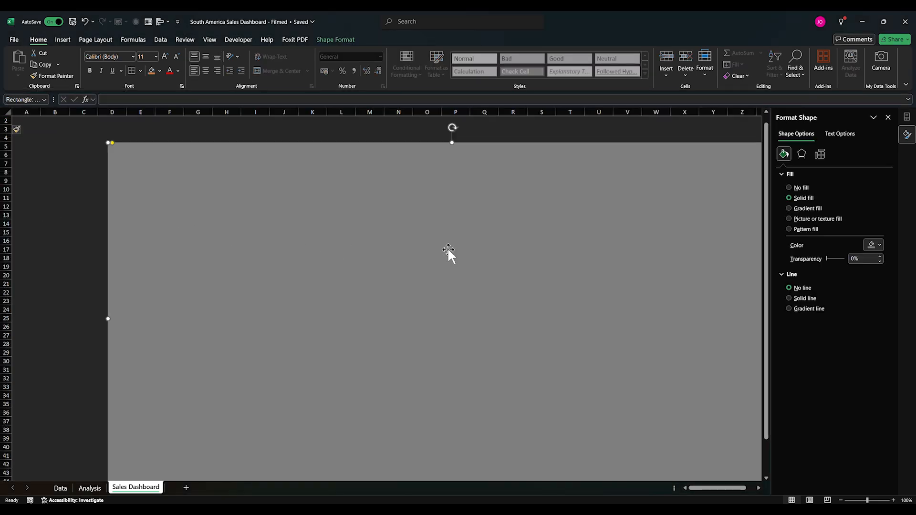
click(877, 245)
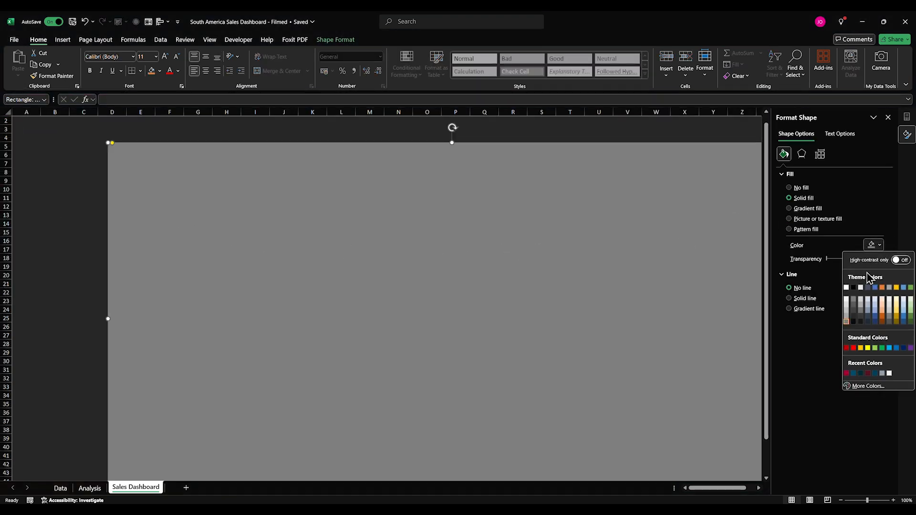
click(853, 373)
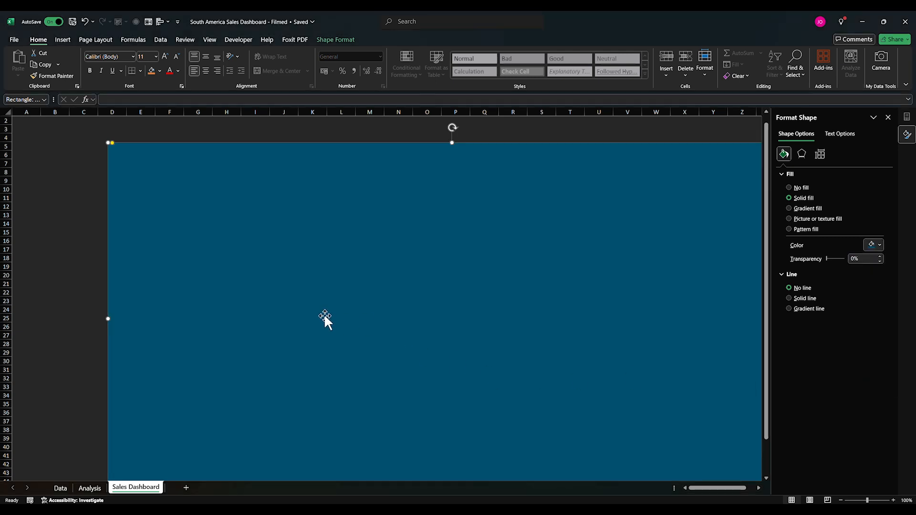
click(881, 247)
click(881, 389)
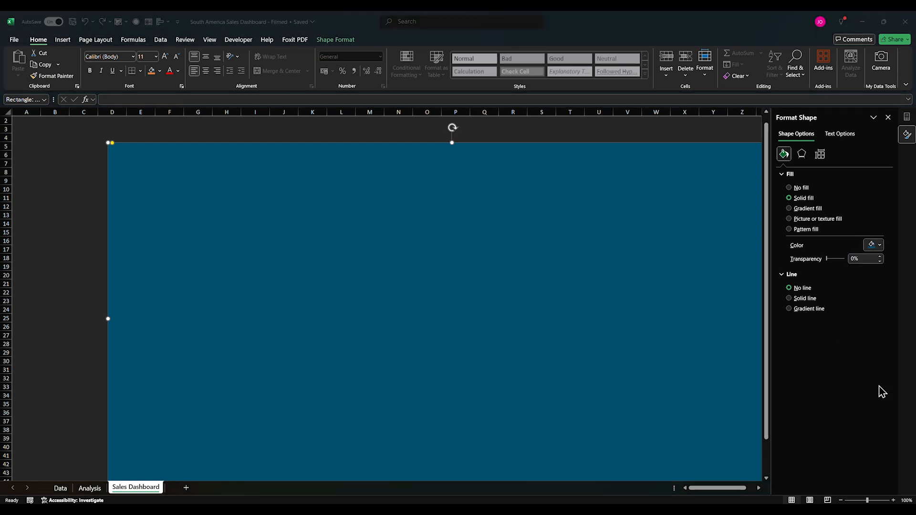
click(326, 179)
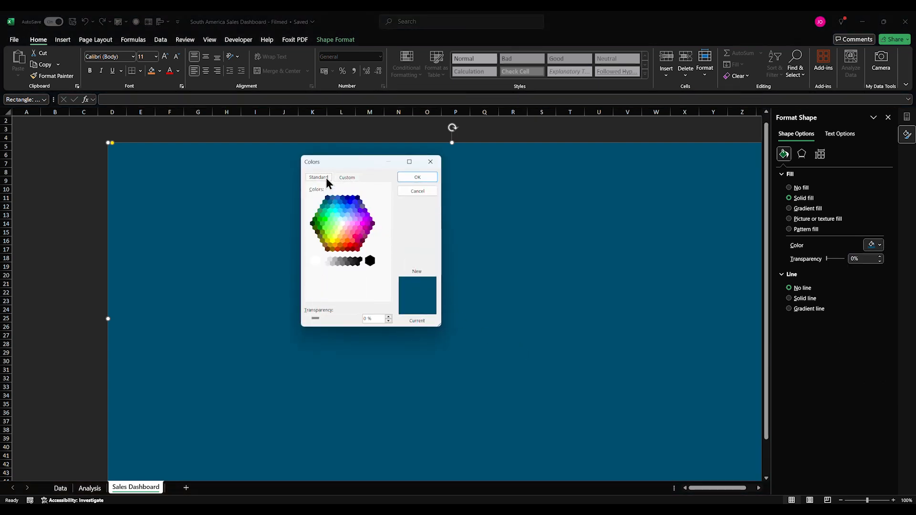
click(345, 178)
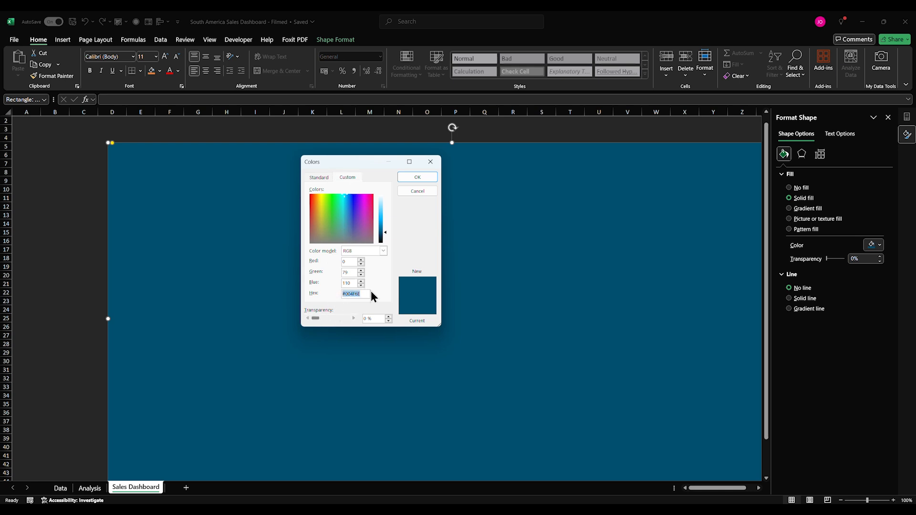
click(418, 177)
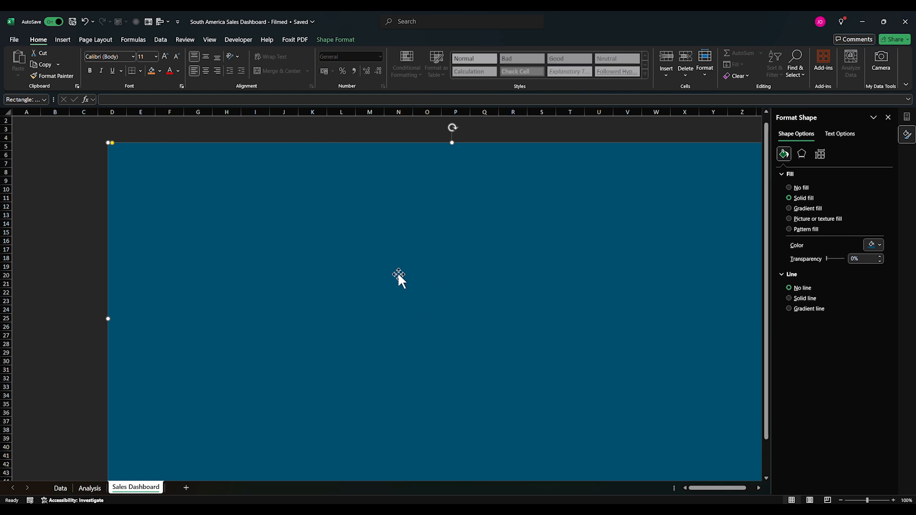
click(70, 242)
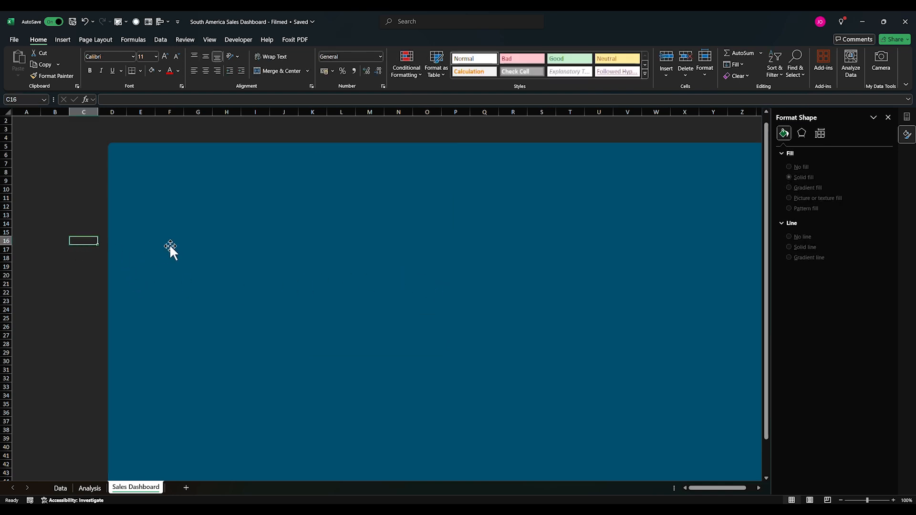
Step: Duplicate the background rectangle, shrink the copy to about four columns wide inside the original, and fill it white
click(220, 243)
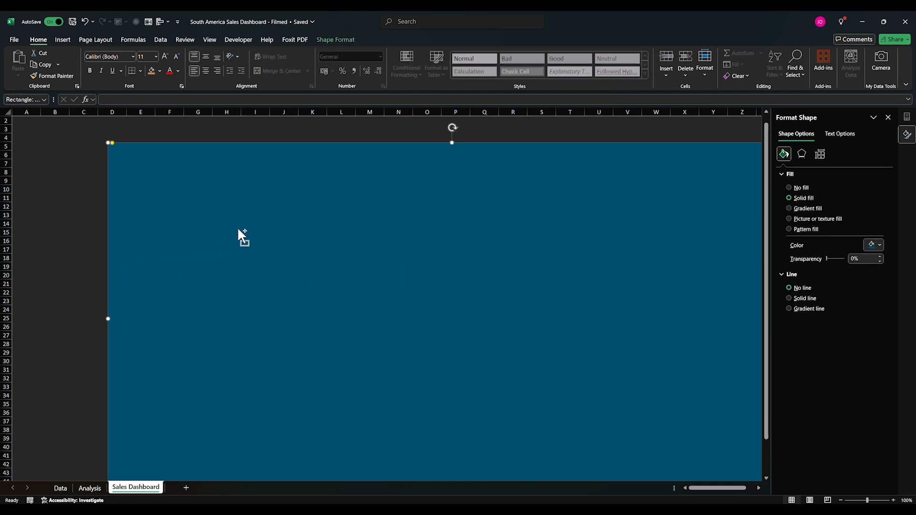
drag(243, 233, 242, 216)
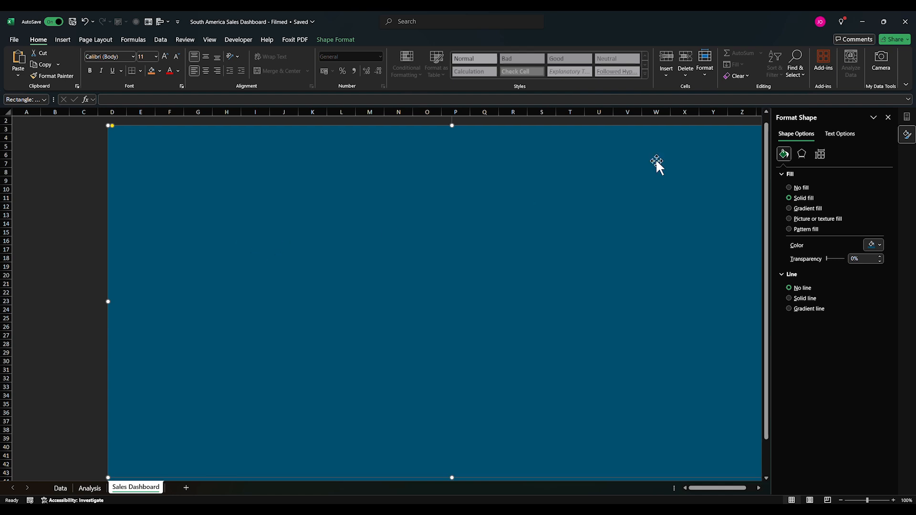
drag(682, 197, 587, 232)
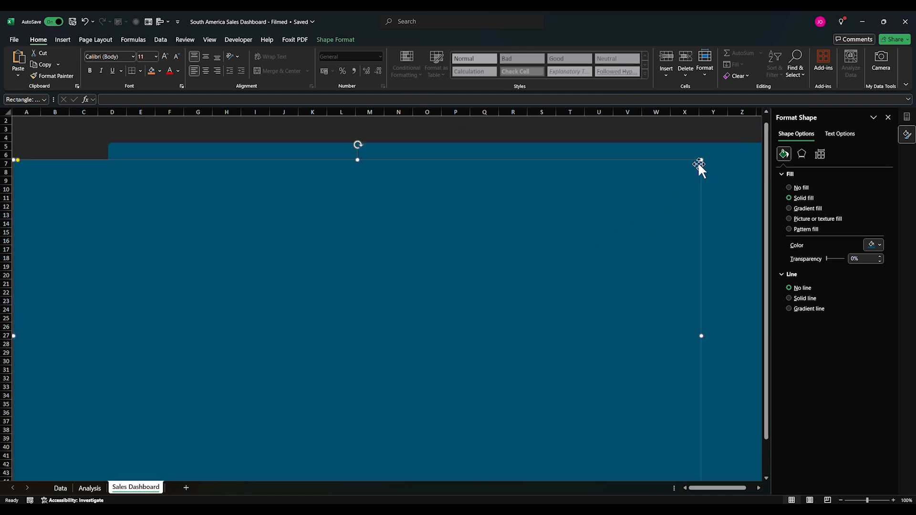
drag(700, 160, 138, 382)
drag(81, 424, 504, 202)
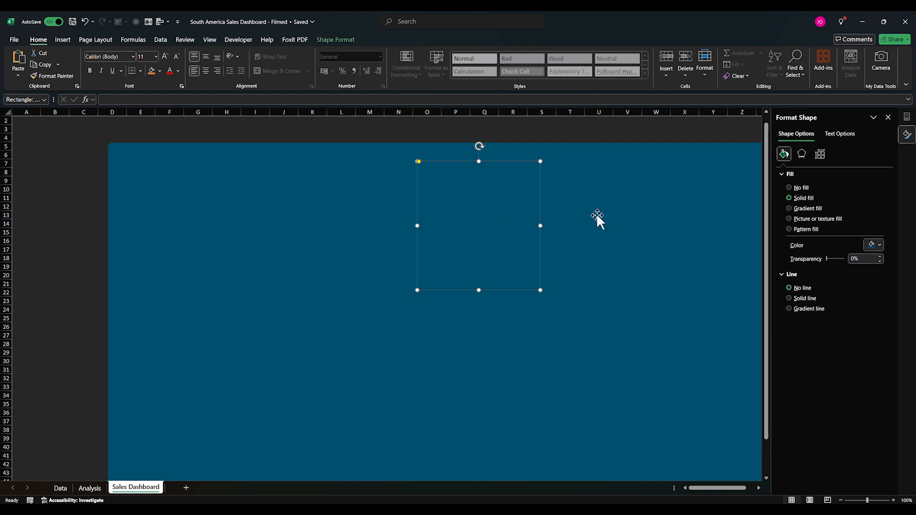
click(880, 244)
click(847, 287)
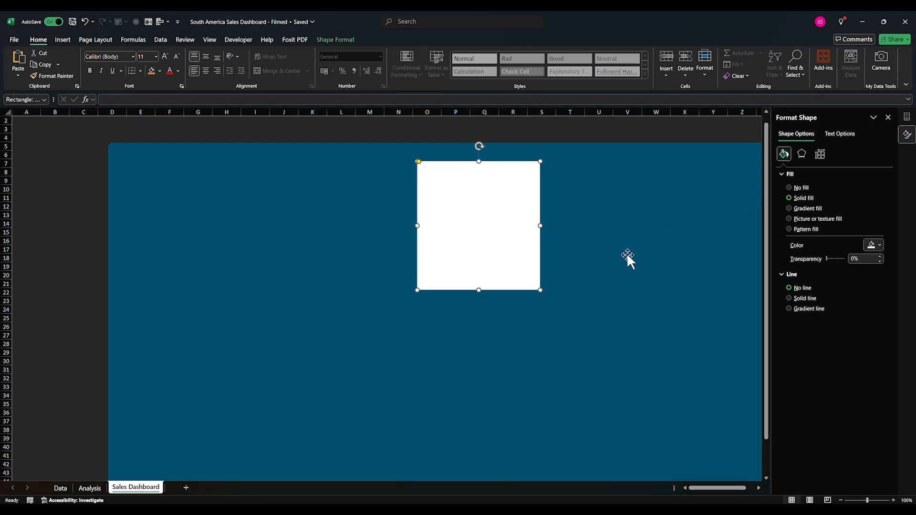
Step: Flatten the white rectangle, move it to the background's upper-left corner, and stretch it into a header banner across columns D to U
drag(478, 161, 486, 243)
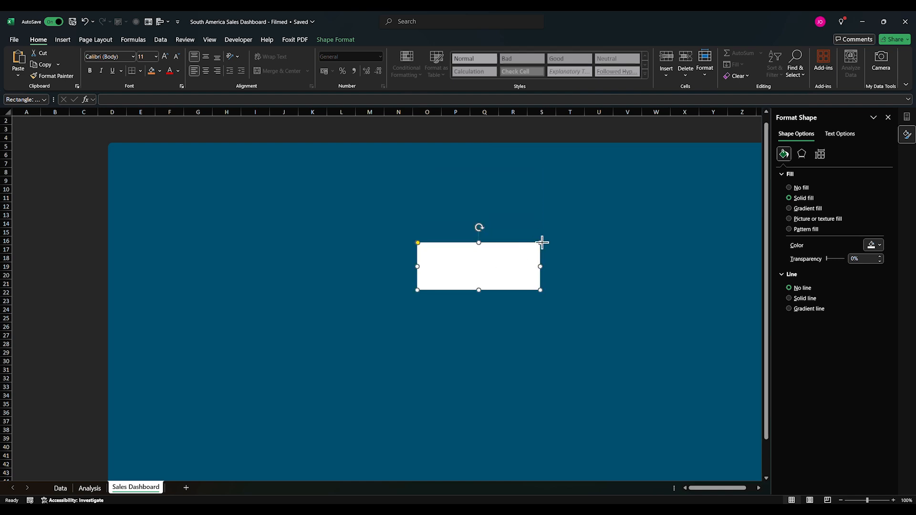
drag(542, 242, 531, 242)
drag(494, 268, 179, 173)
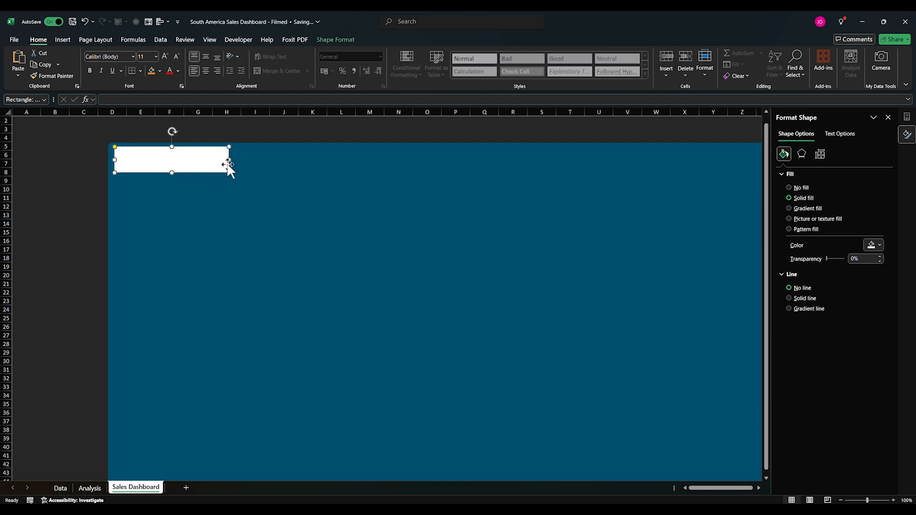
drag(229, 159, 499, 203)
Step: Create a white card over D10:H15 from a banner copy, and slightly increase the corner rounding of both card and banner
drag(612, 201, 239, 214)
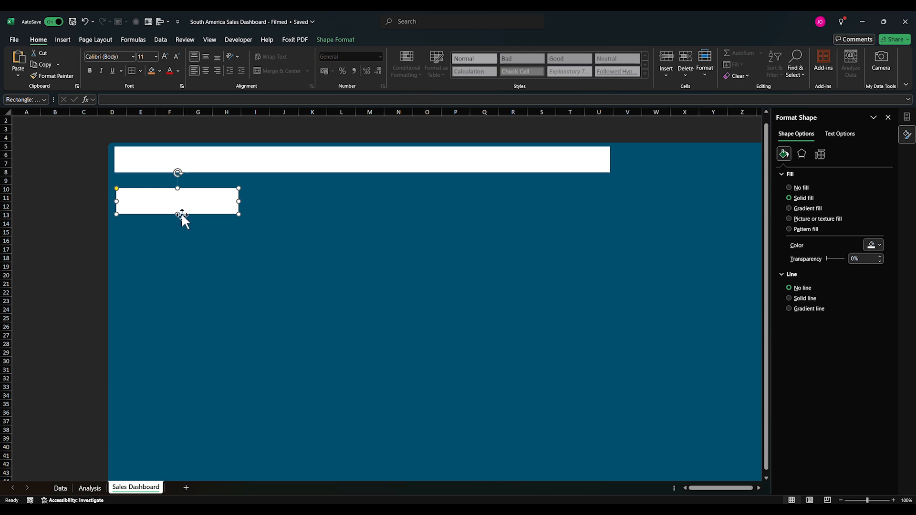
drag(180, 213, 175, 237)
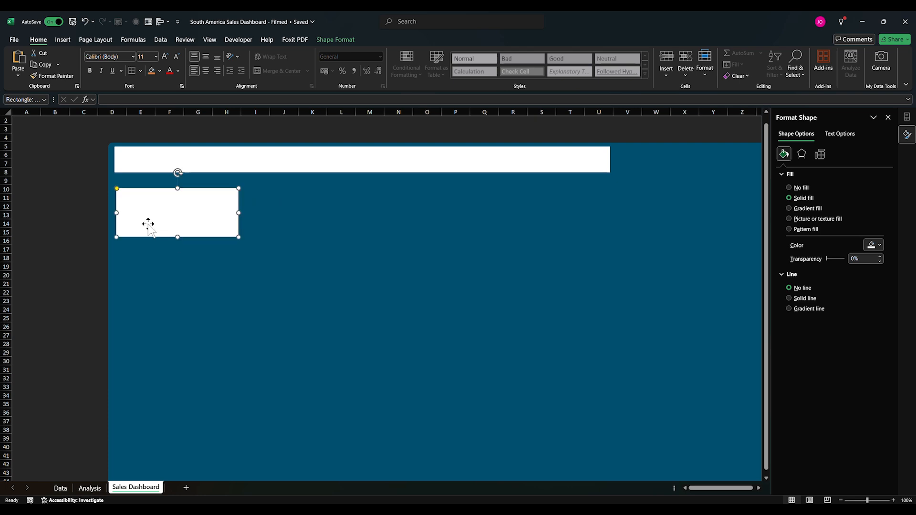
drag(117, 189, 120, 190)
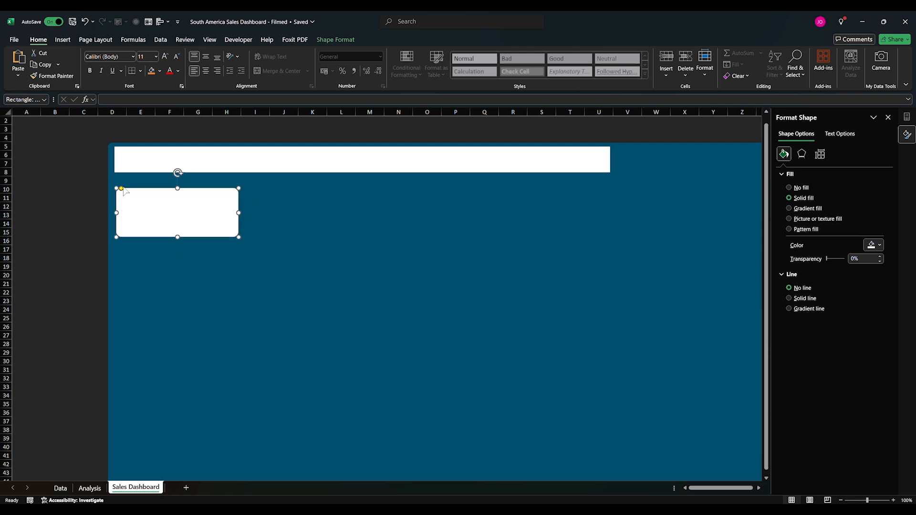
click(126, 157)
drag(114, 148, 116, 146)
click(154, 228)
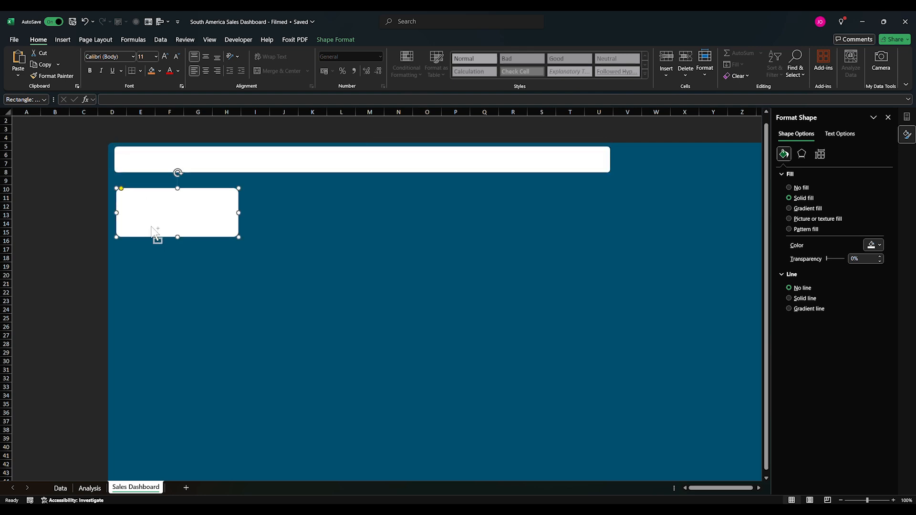
Step: Duplicate the white card four times, arranging the cards in two rows of two with the last copy underneath the left column
key(ctrl+d)
key(ctrl+d)
key(ctrl+d)
drag(165, 223, 151, 281)
drag(162, 244, 319, 231)
drag(189, 227, 192, 372)
key(ctrl+d)
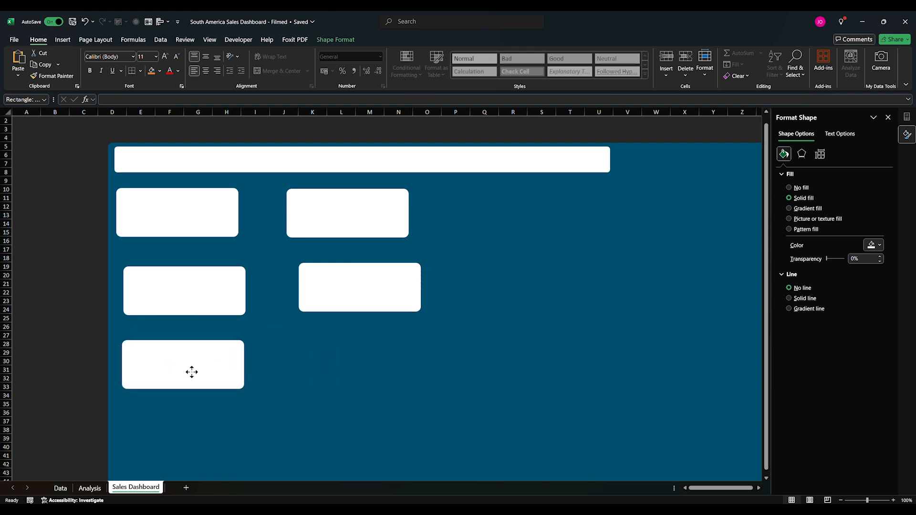
Step: Enlarge the lowest card into a wide panel with less corner rounding, and place a narrower duplicate of it alongside
drag(244, 389, 428, 475)
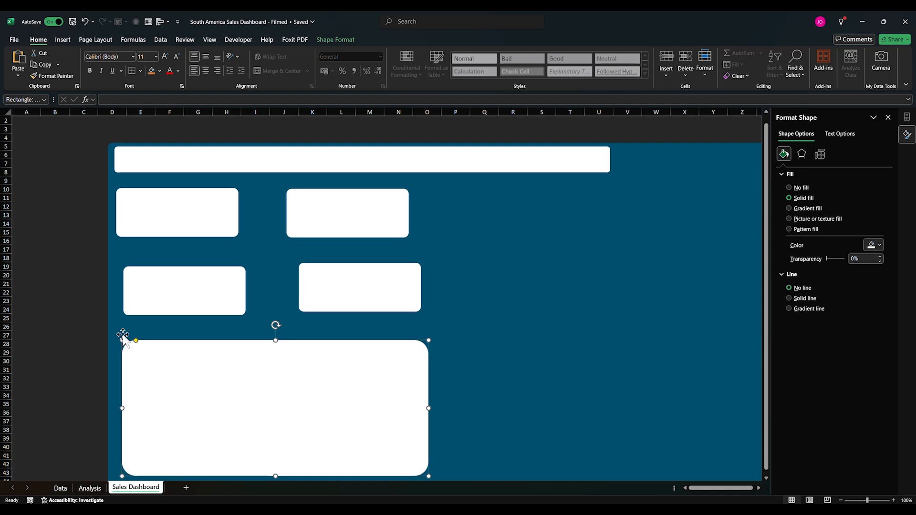
drag(136, 345, 130, 341)
key(ctrl+d)
drag(232, 398, 526, 383)
drag(732, 401, 551, 416)
drag(488, 418, 525, 422)
Step: Enlarge a card duplicate into a less-rounded panel over about O10:U26, and widen the panel below it to nearly the same right edge
drag(359, 301, 489, 212)
drag(543, 237, 607, 325)
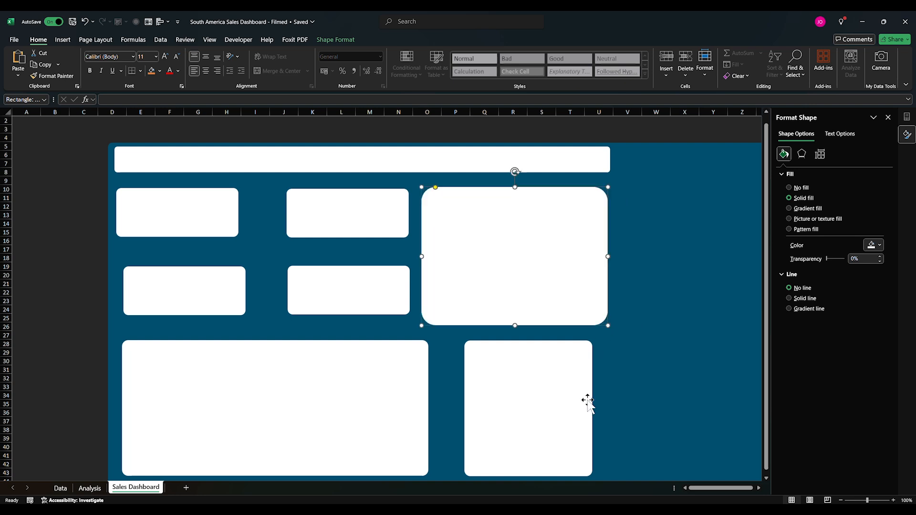
click(588, 417)
drag(593, 409, 602, 409)
click(481, 236)
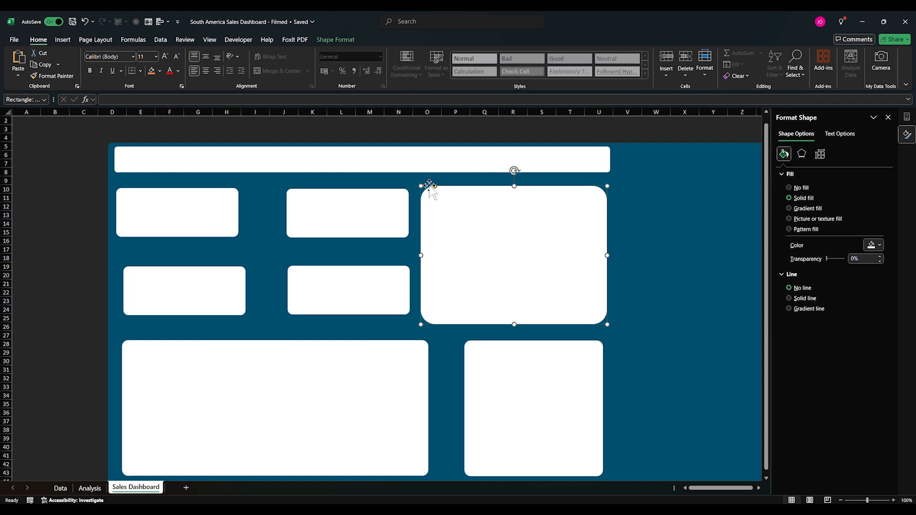
drag(435, 186, 426, 185)
Step: Duplicate the small lower panel into the free space beside the banner over columns V to Z, and stretch it down to row 43
click(496, 374)
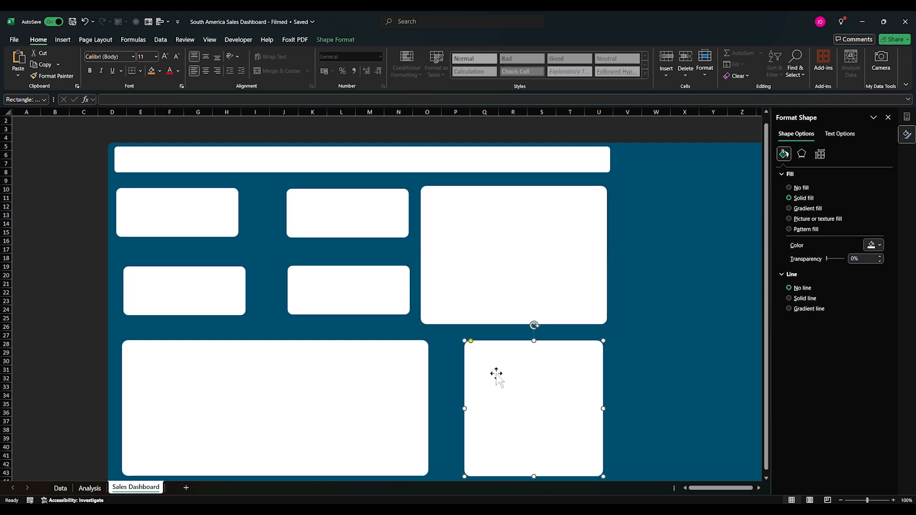
drag(498, 374, 658, 220)
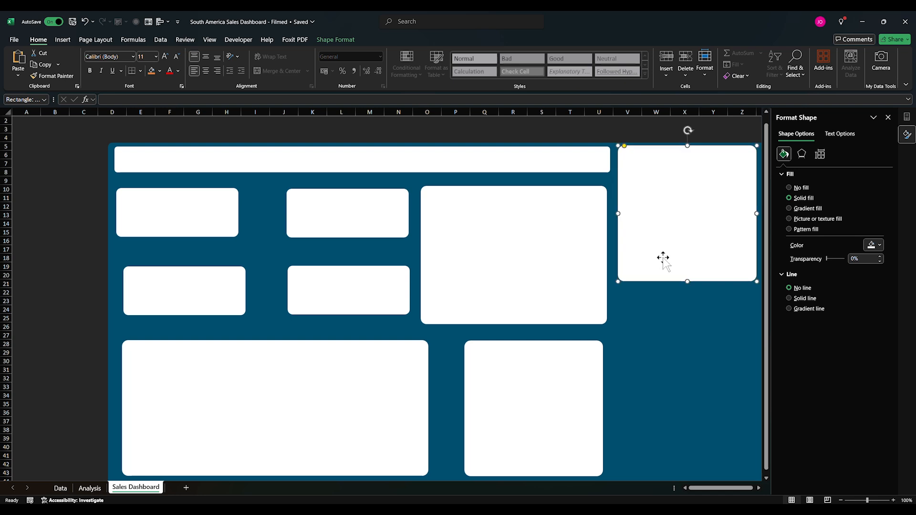
drag(687, 282, 684, 476)
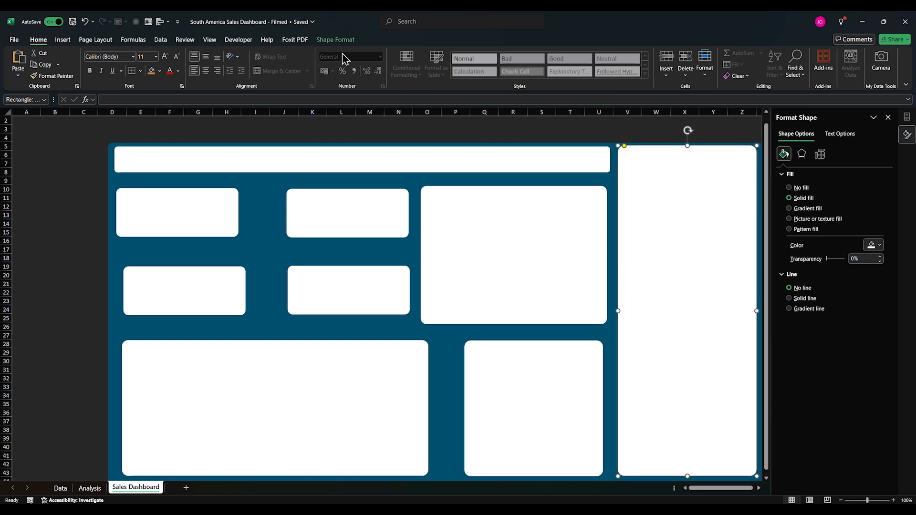
Step: Add a text box reading SALES DASHBOARD on the header banner and set its font size to 28
click(67, 42)
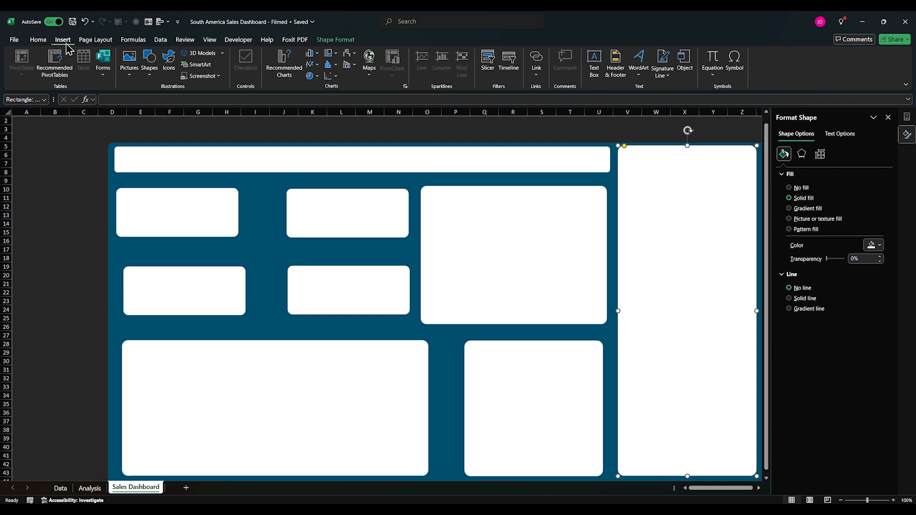
click(593, 62)
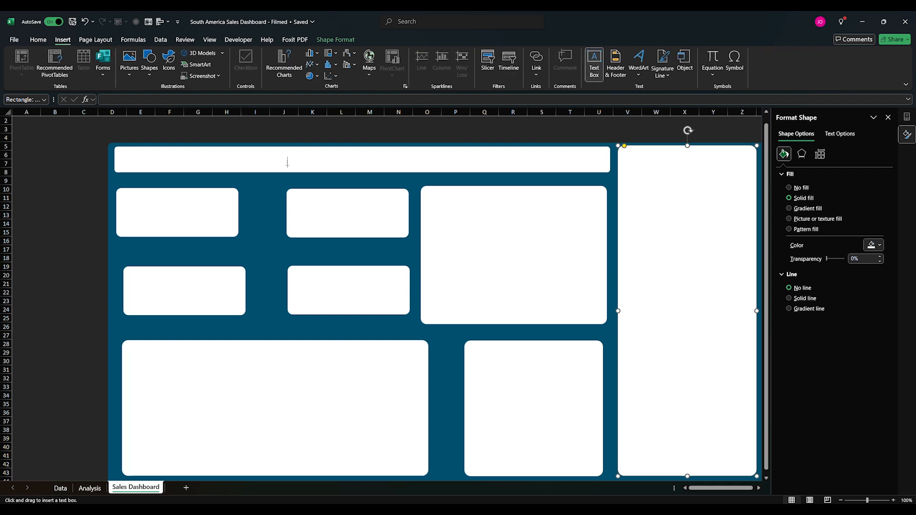
drag(122, 154, 320, 172)
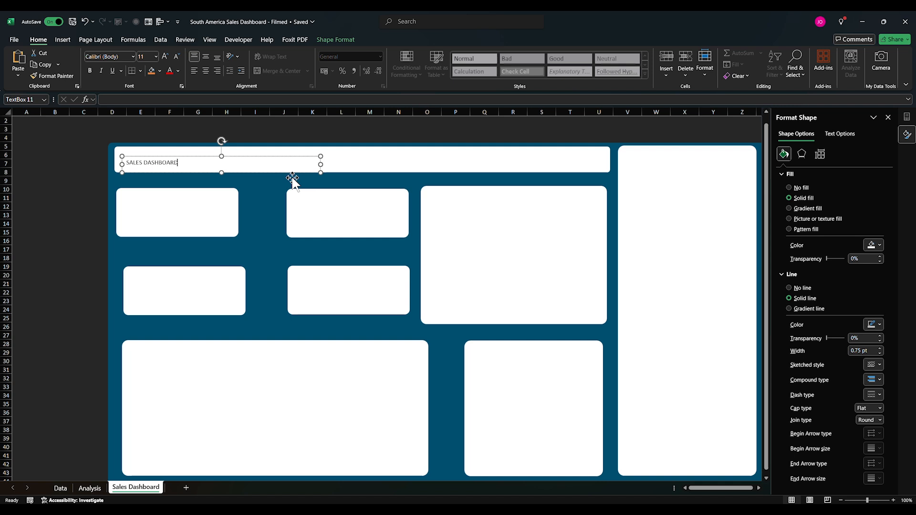
key(ctrl+a)
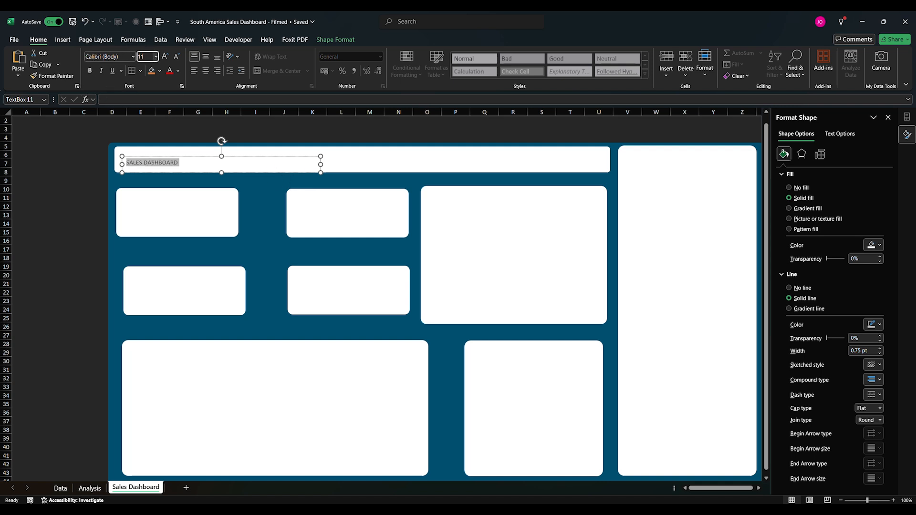
key(Return)
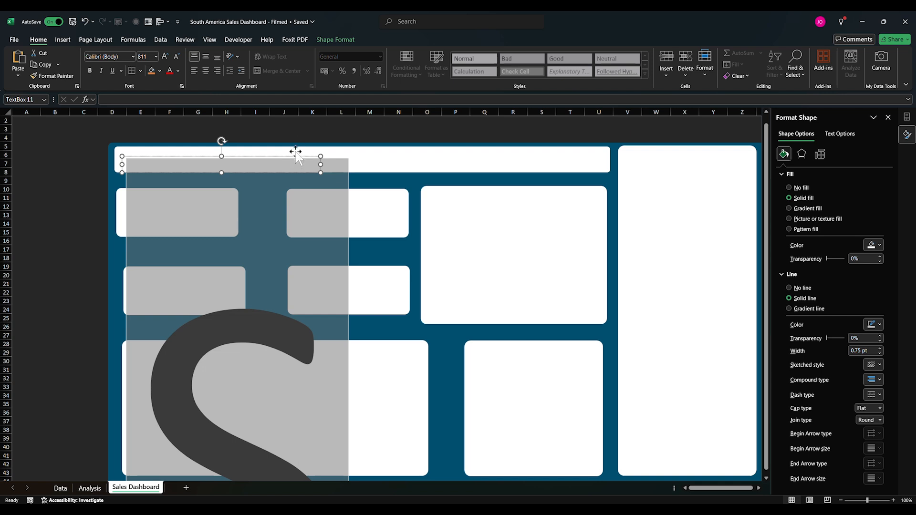
click(147, 56)
key(Return)
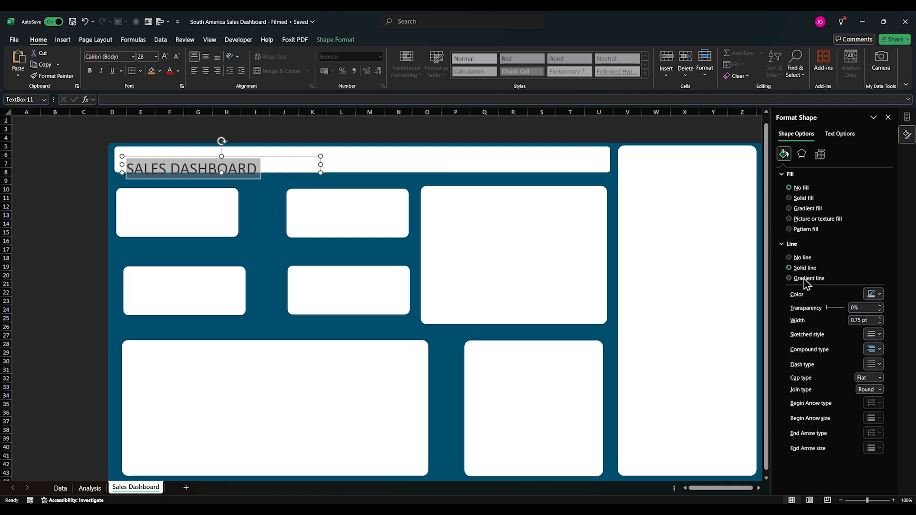
Step: Remove the title text box's fill and outline, move it up to fit inside the banner, and make its text bold
click(803, 258)
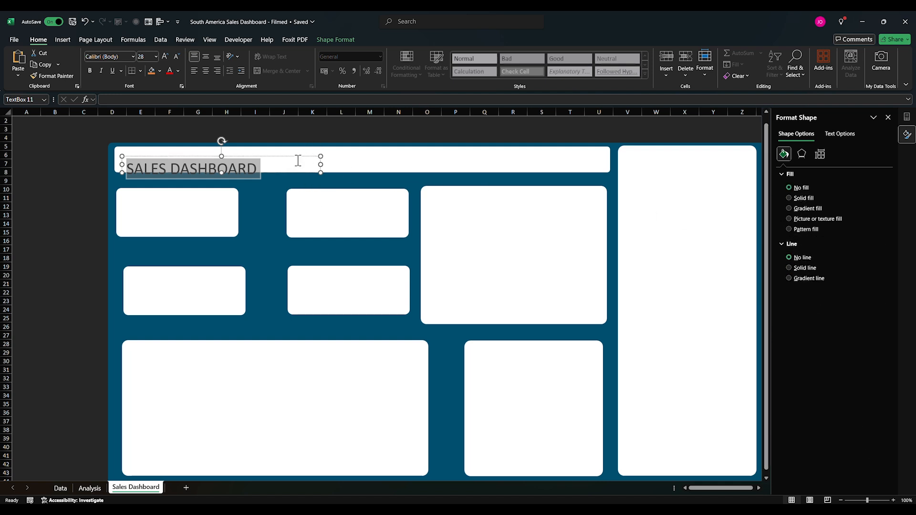
drag(295, 156, 319, 168)
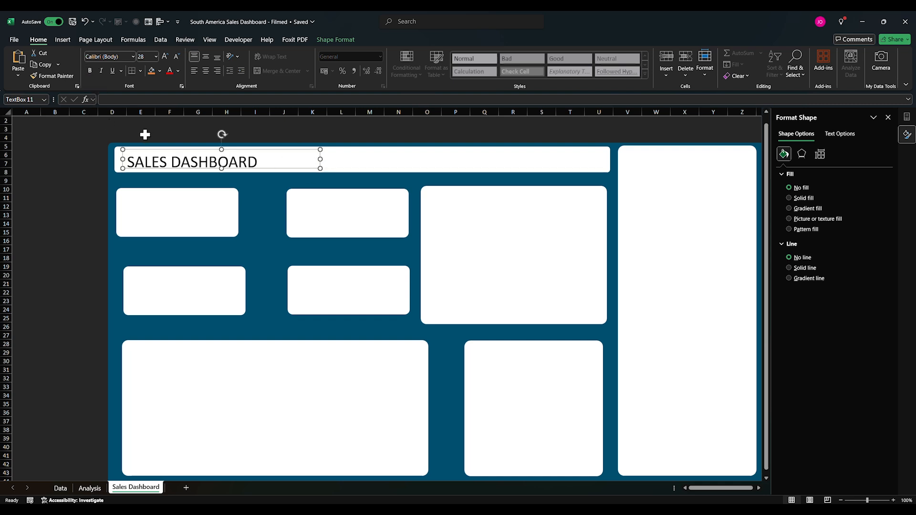
key(ctrl+a)
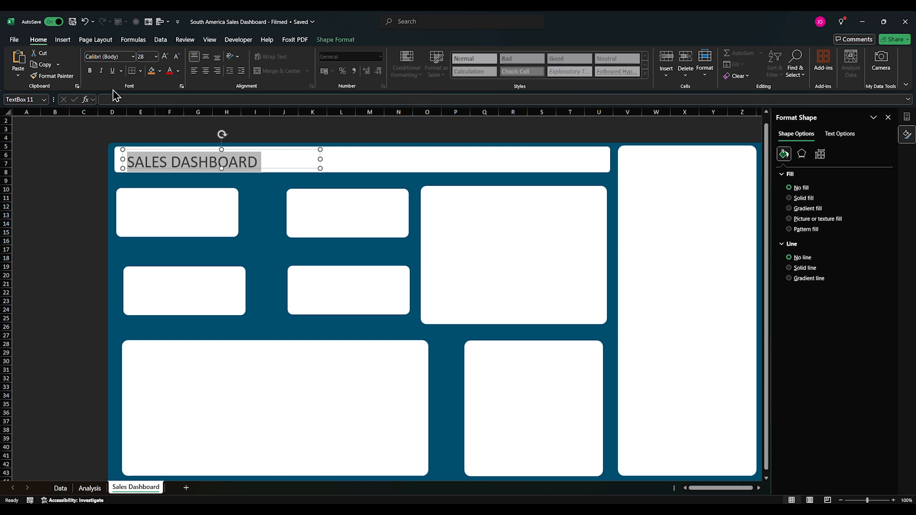
click(92, 76)
click(65, 168)
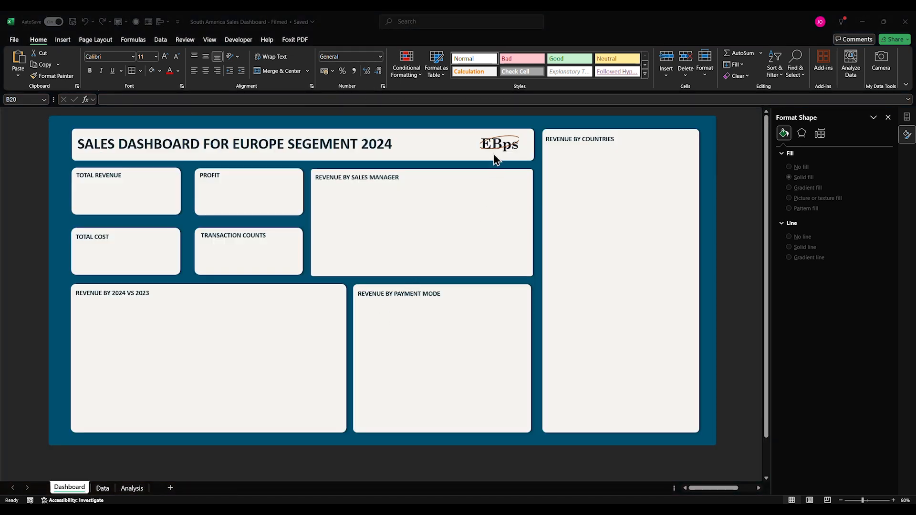
click(483, 154)
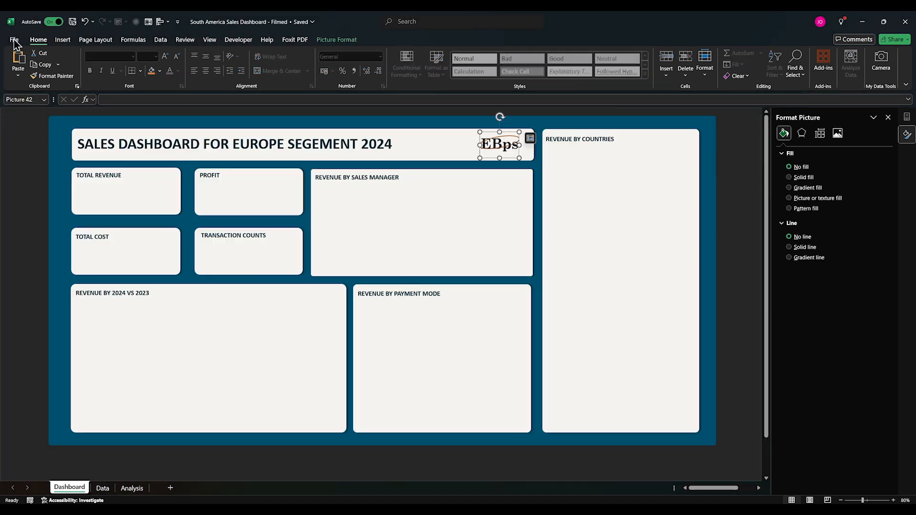
click(63, 41)
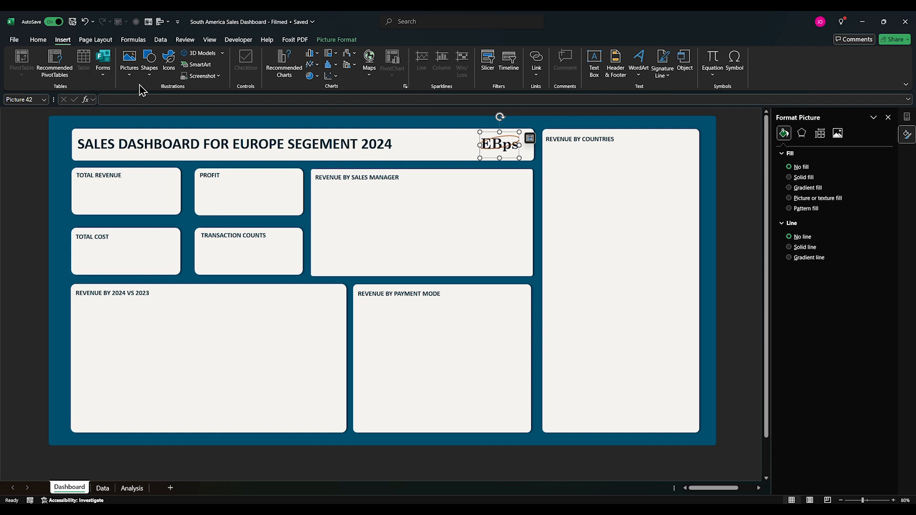
click(129, 71)
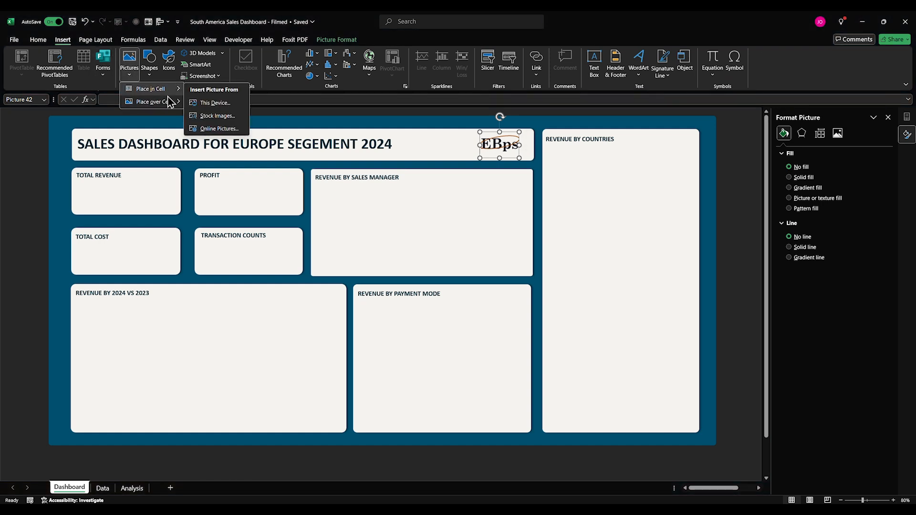
mouse_move(158, 103)
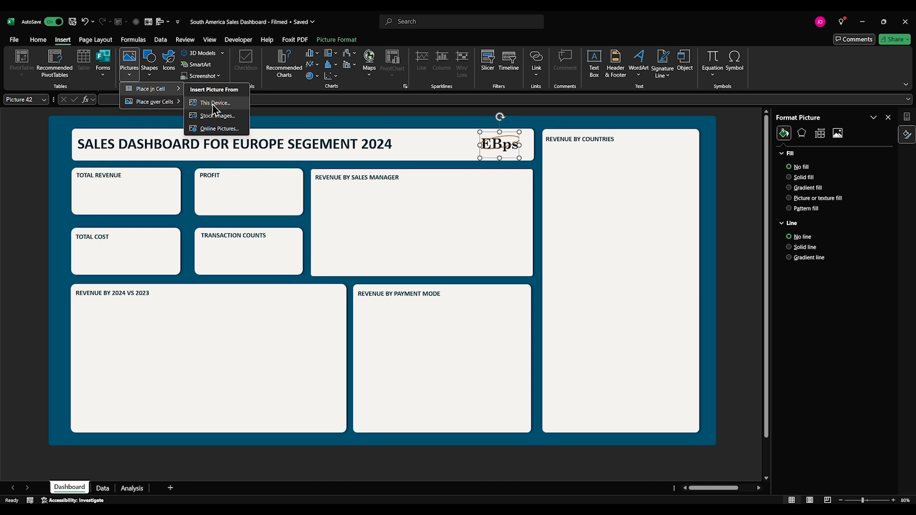
click(213, 104)
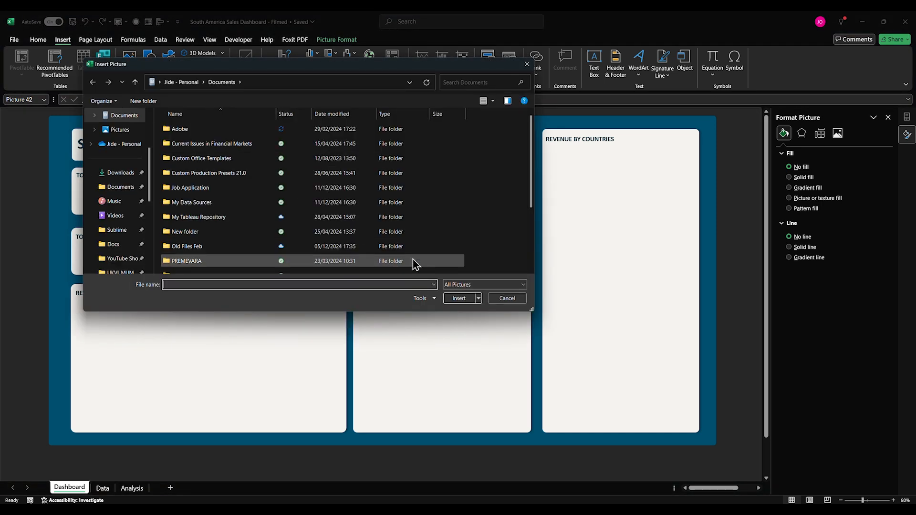
click(519, 303)
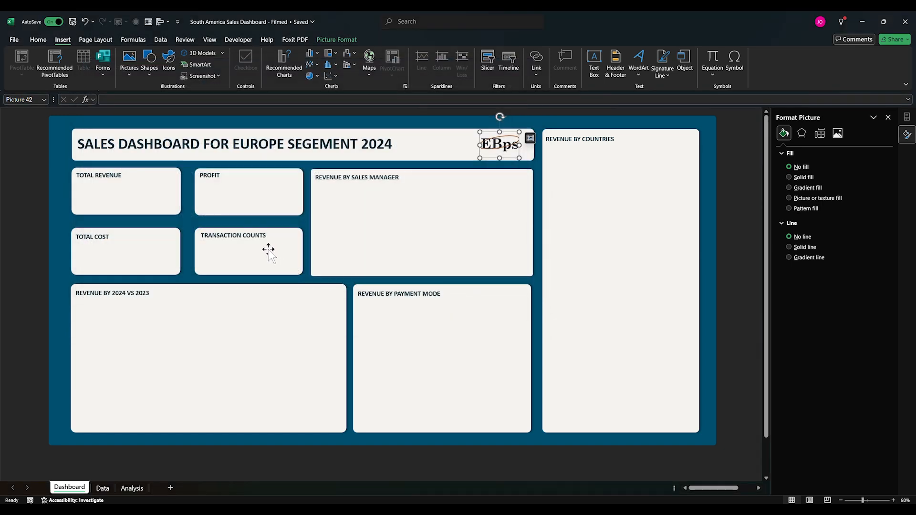
click(35, 253)
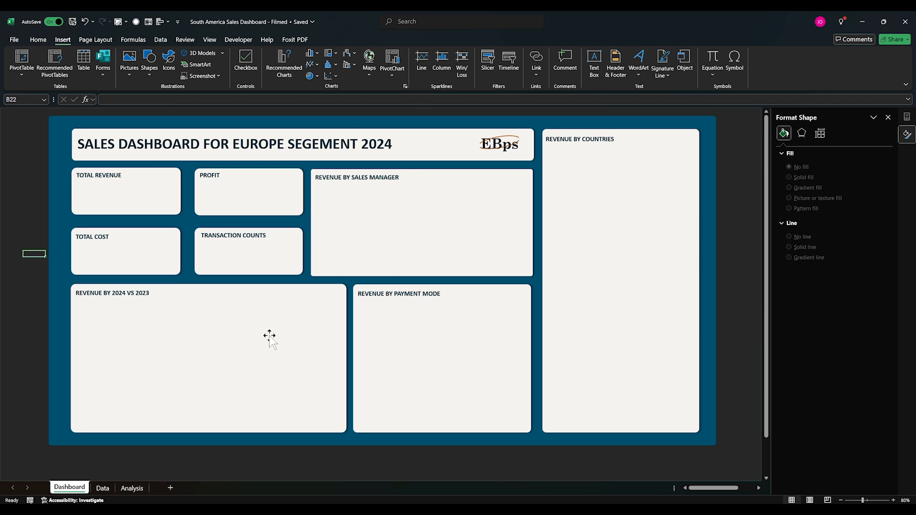
click(143, 147)
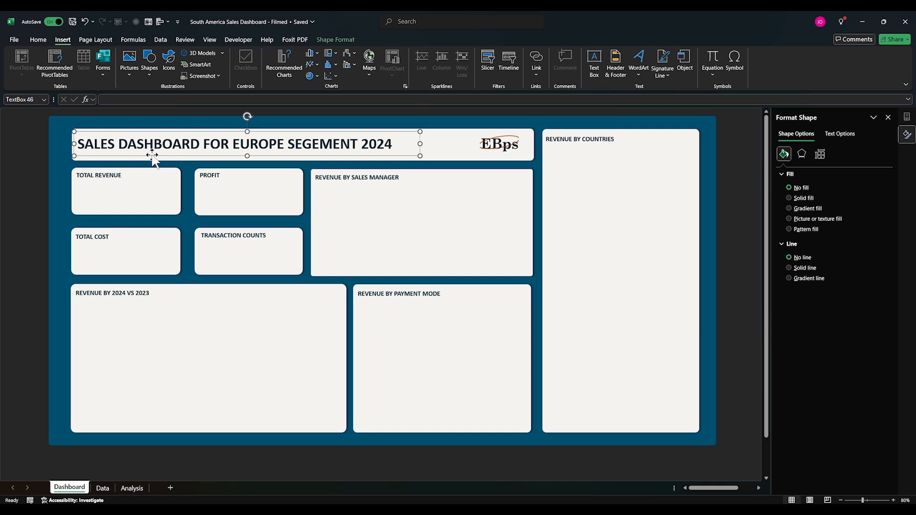
click(152, 155)
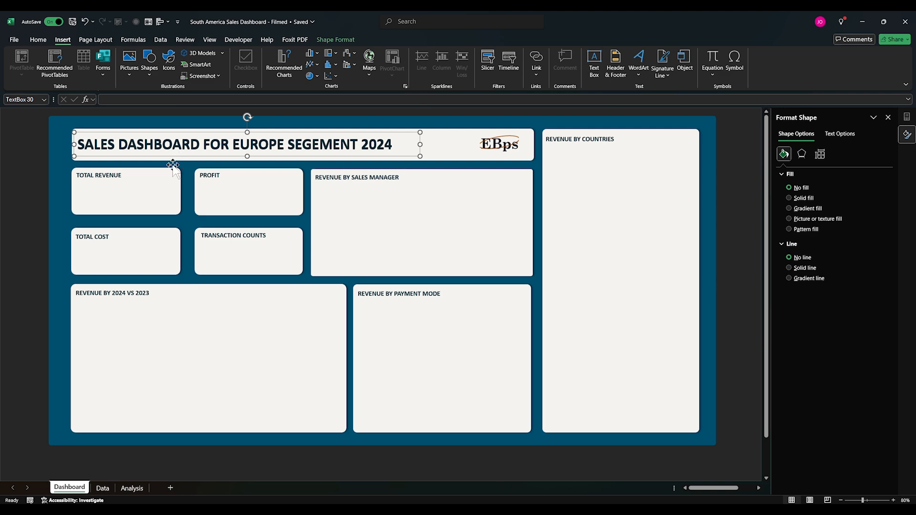
click(116, 181)
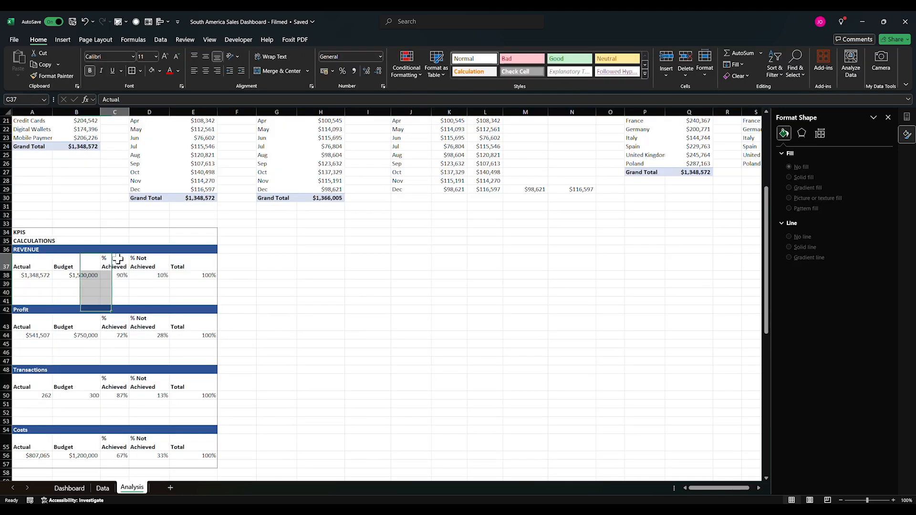
drag(118, 258, 219, 451)
click(302, 369)
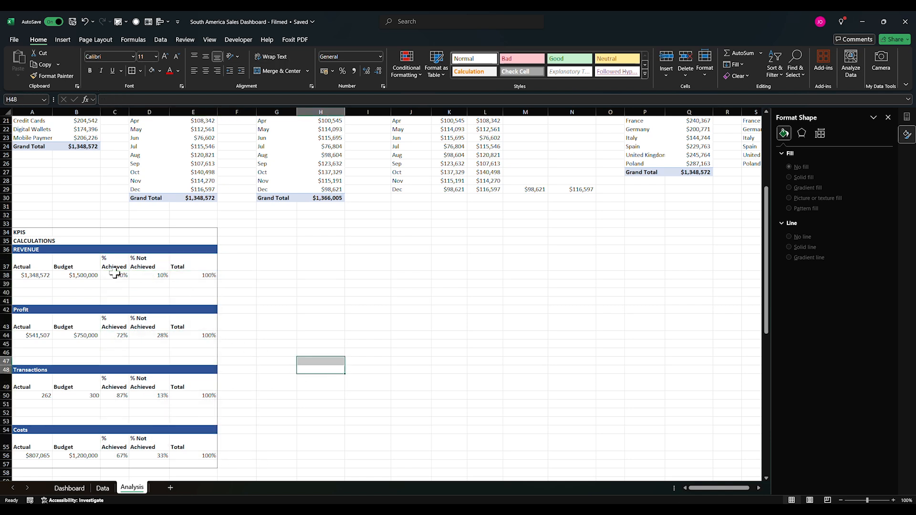
Step: Insert a doughnut chart from the revenue % Achieved and % Not Achieved cells, C37:D38, on the Analysis sheet
drag(113, 270, 147, 276)
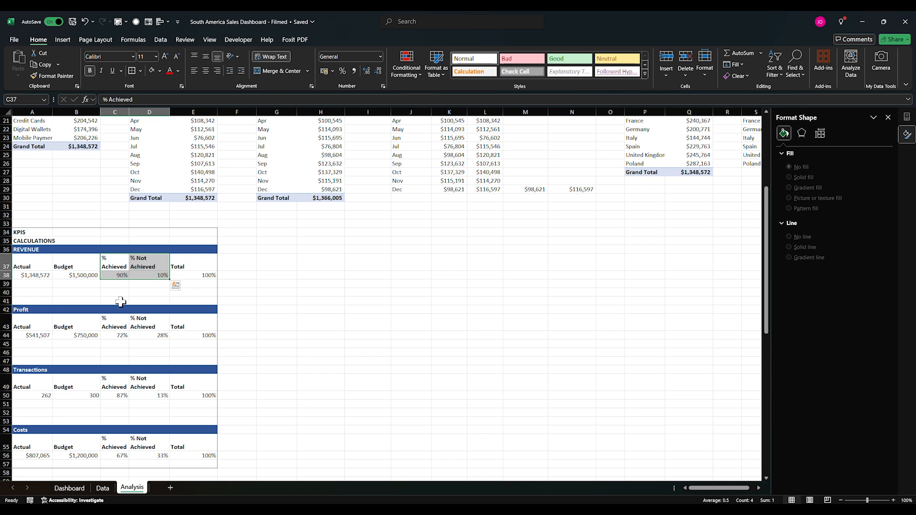
click(67, 42)
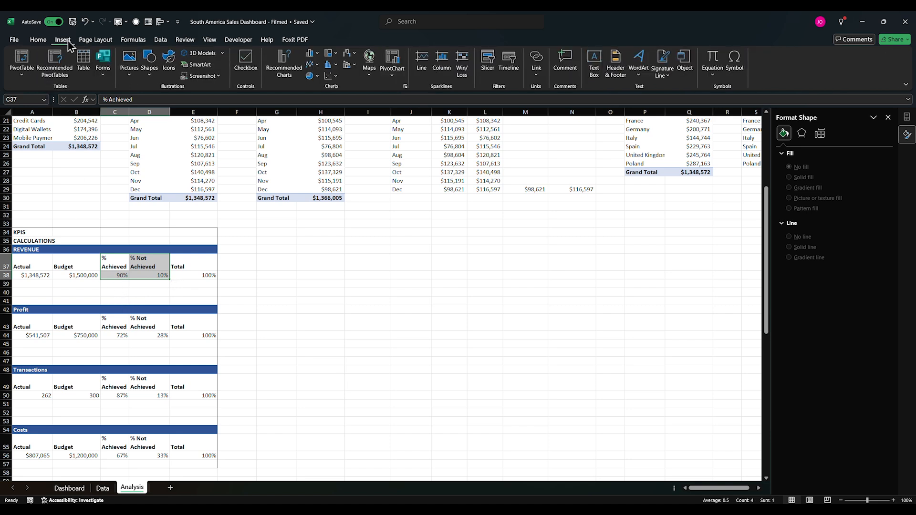
click(296, 72)
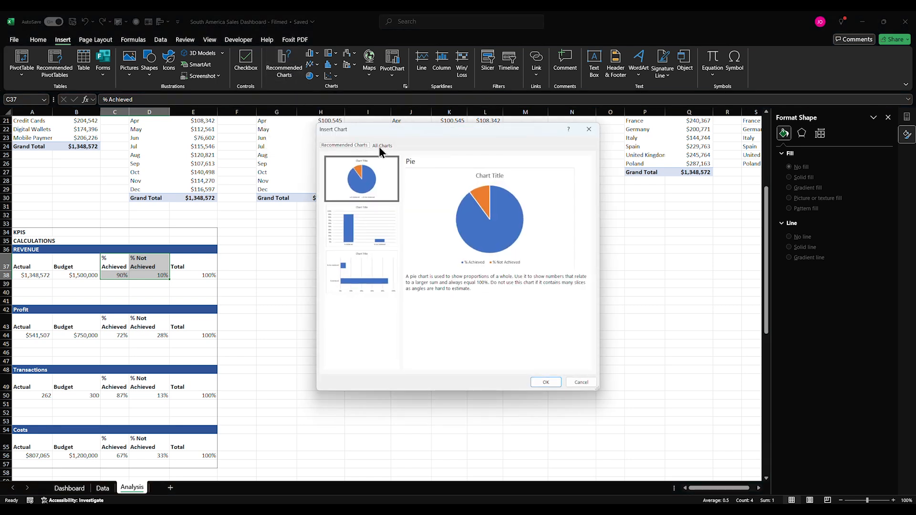
click(380, 146)
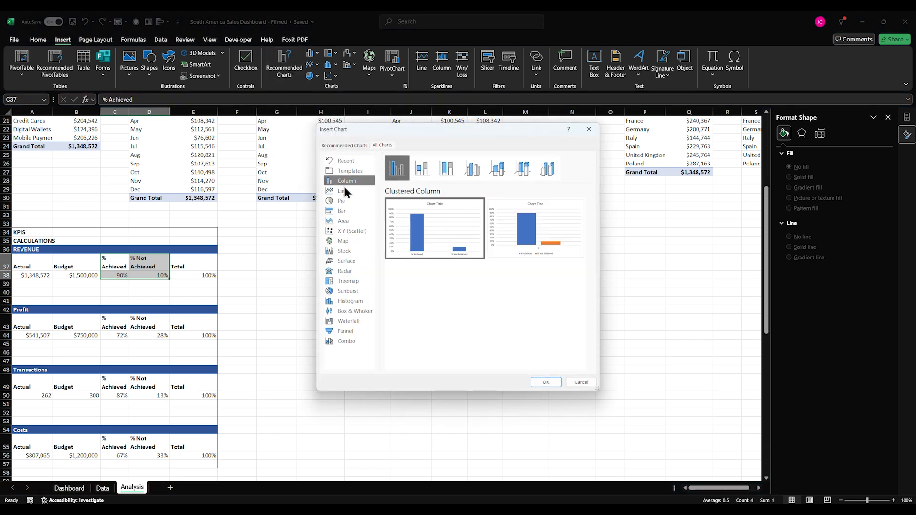
click(342, 201)
click(498, 168)
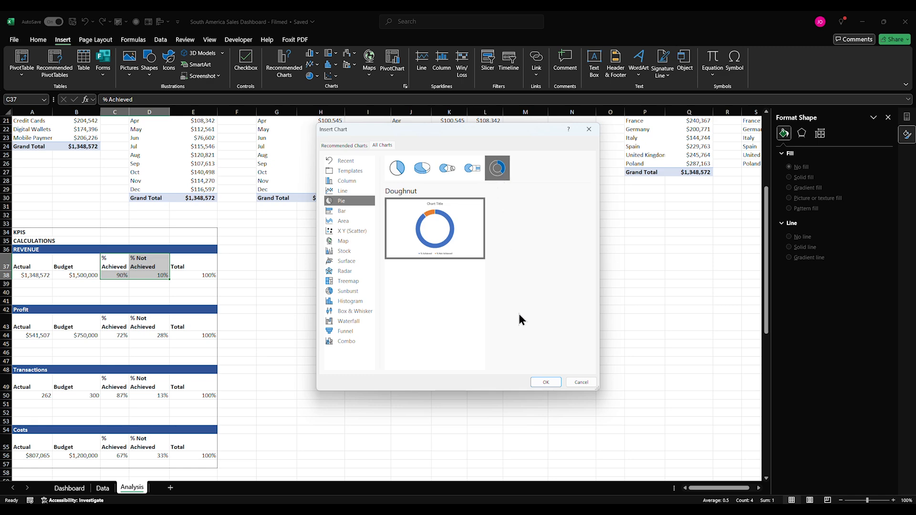
click(545, 382)
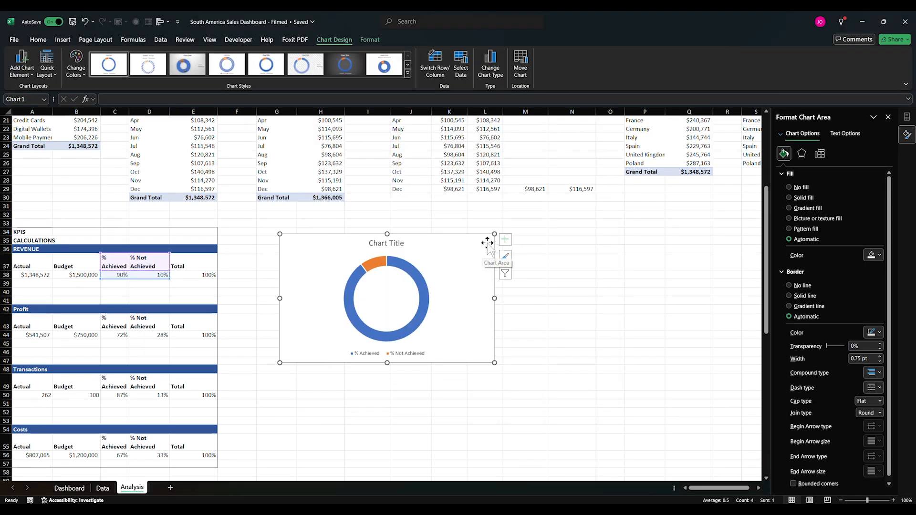
Step: Shrink the revenue doughnut chart to a small square across columns G to I and delete its title and legend
drag(459, 257, 363, 276)
click(327, 286)
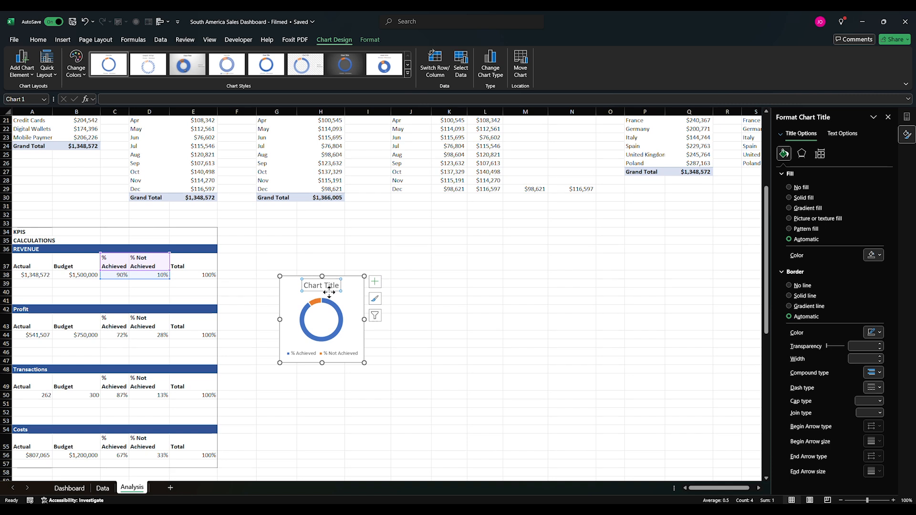
key(Delete)
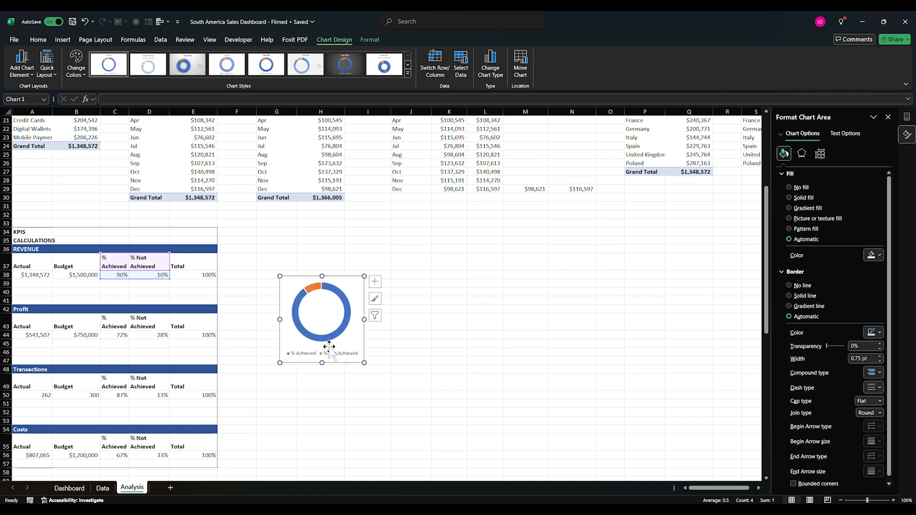
click(337, 355)
key(Delete)
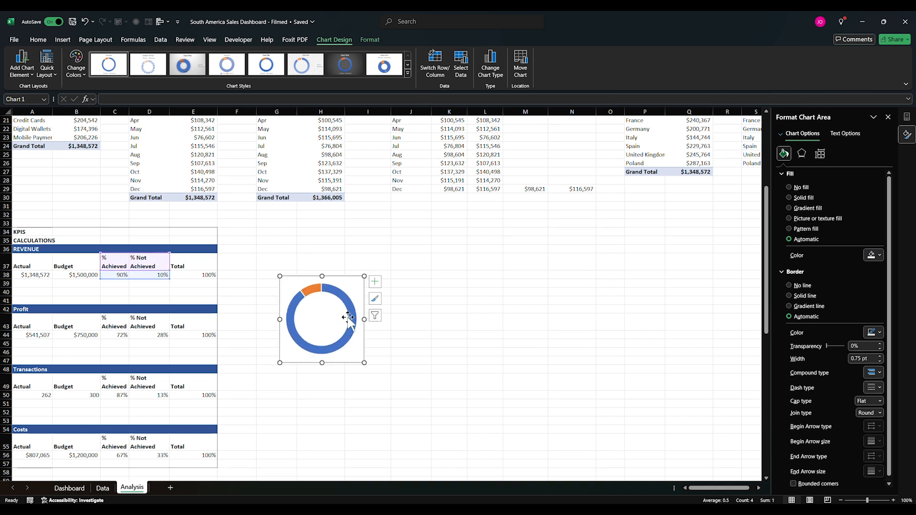
Step: Fill the revenue doughnut's % Achieved slice with the dark teal blue from the recent colors
click(349, 318)
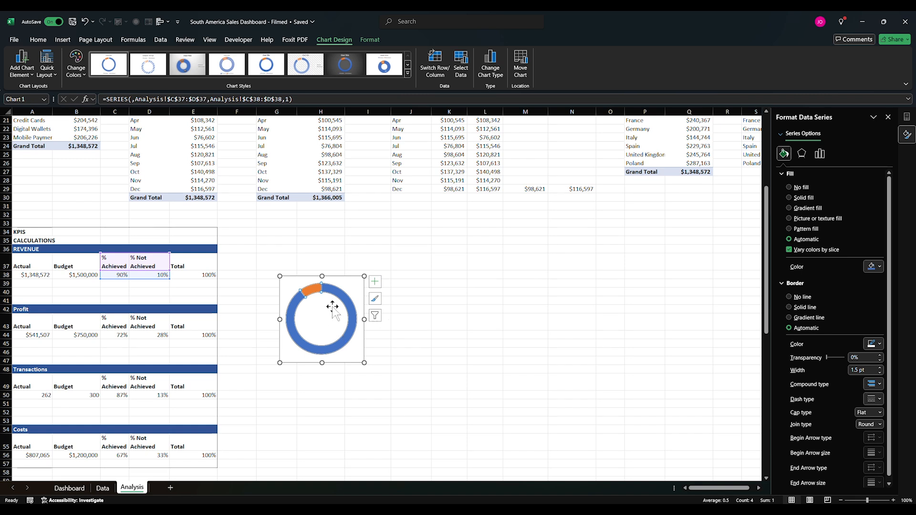
click(340, 295)
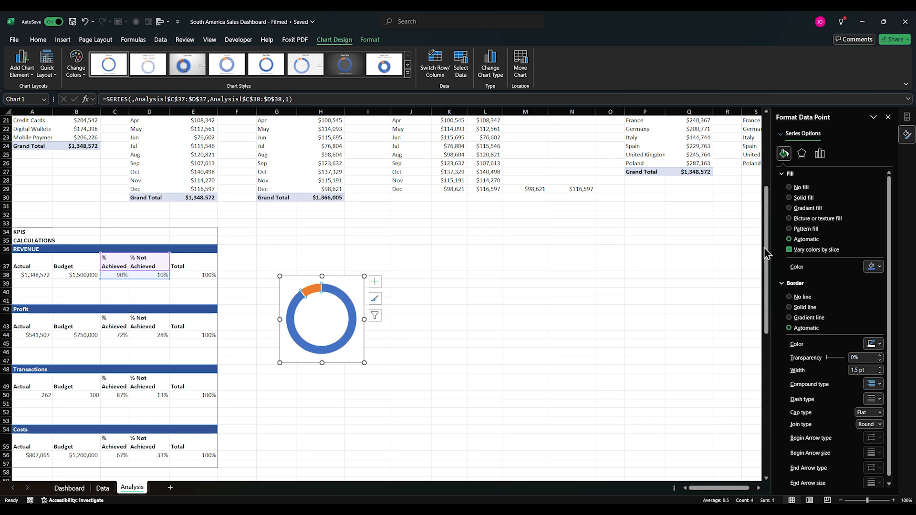
click(879, 267)
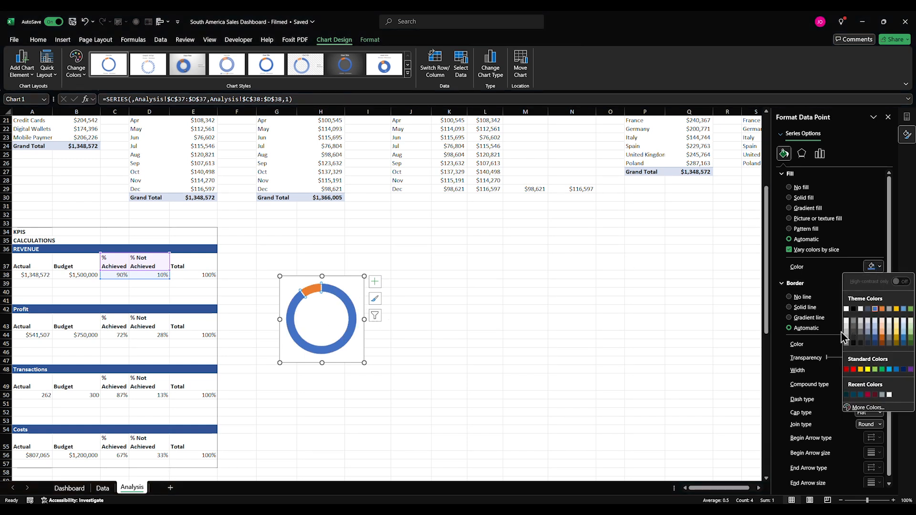
click(846, 396)
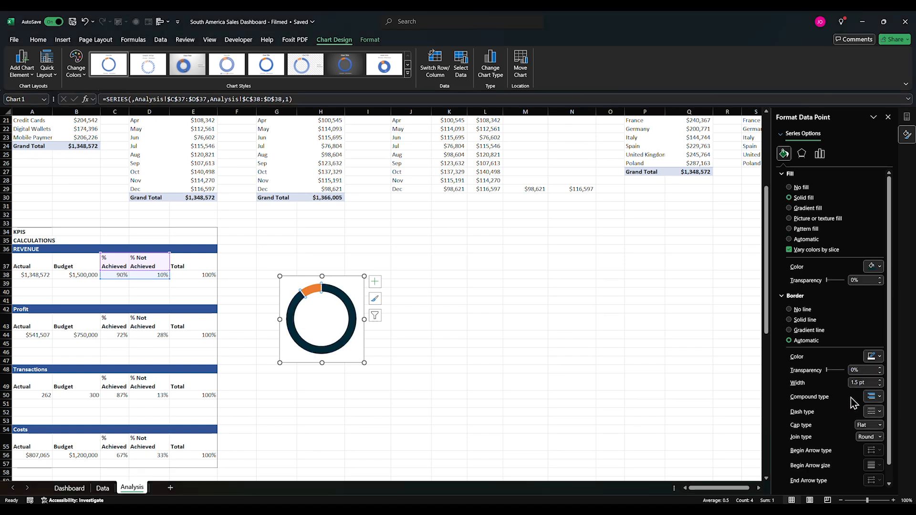
click(880, 267)
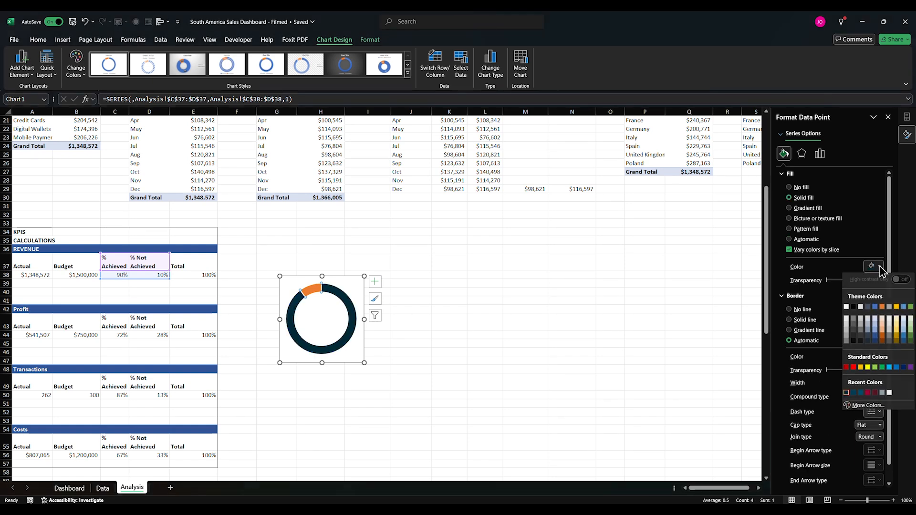
click(860, 394)
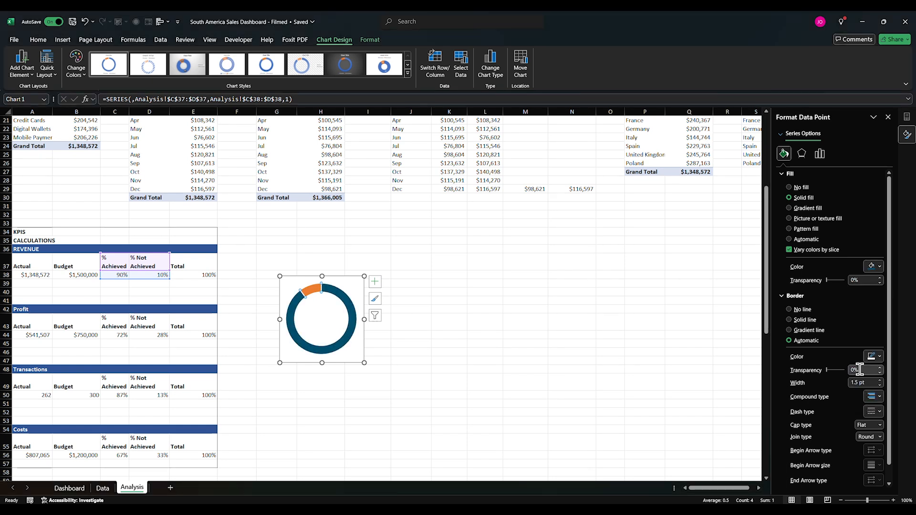
Step: Fill the revenue doughnut's % Not Achieved slice with the dark red from the recent colors
click(310, 290)
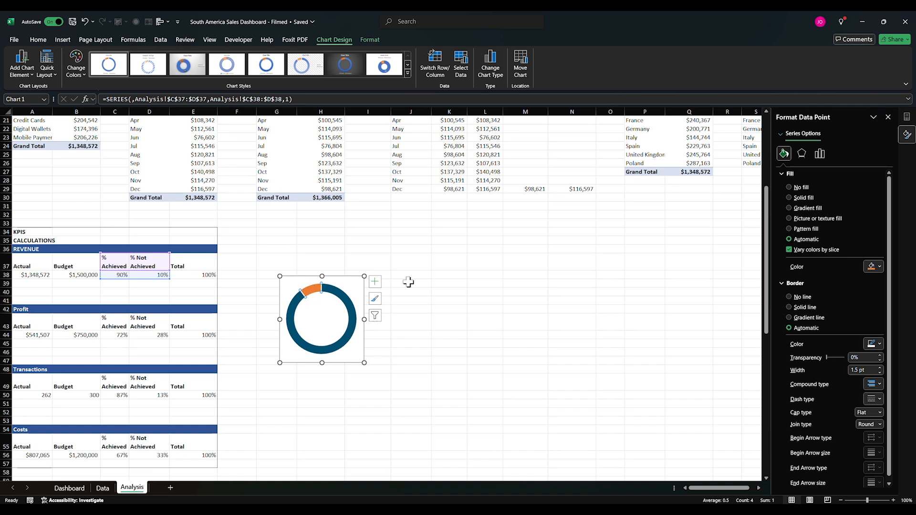
click(880, 266)
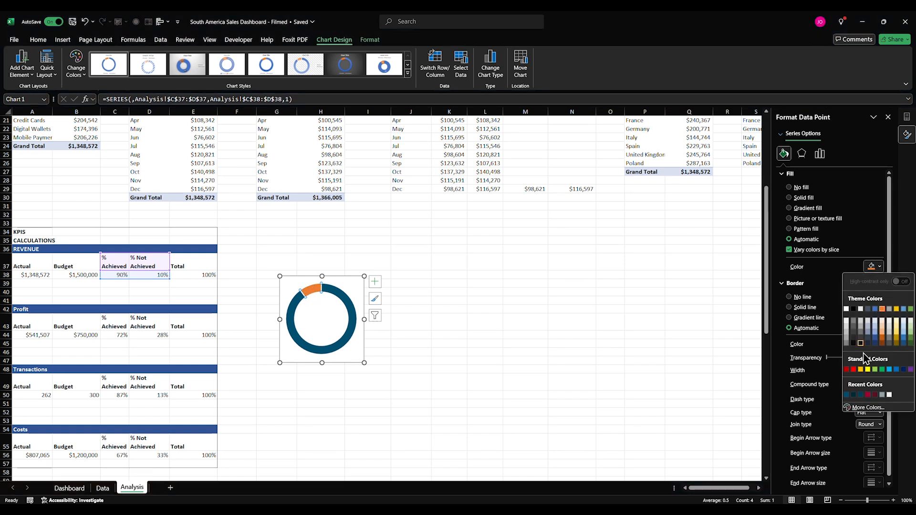
click(868, 395)
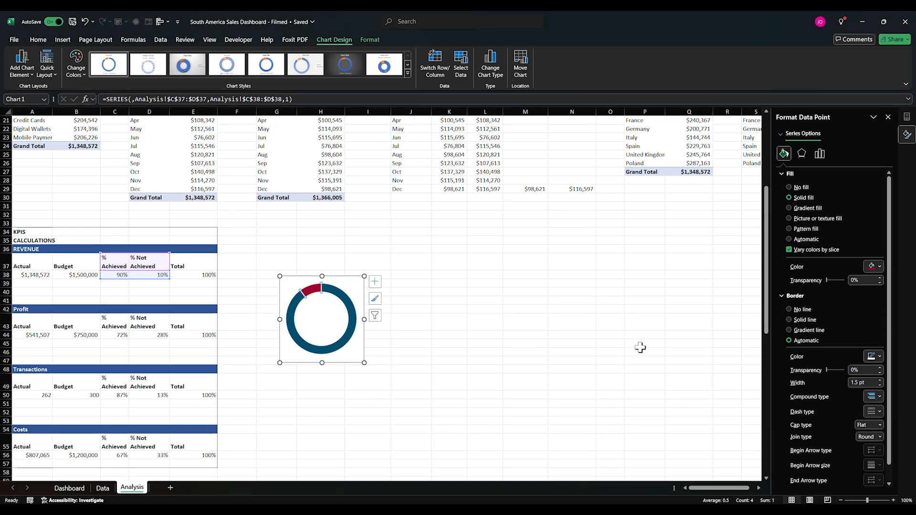
click(574, 347)
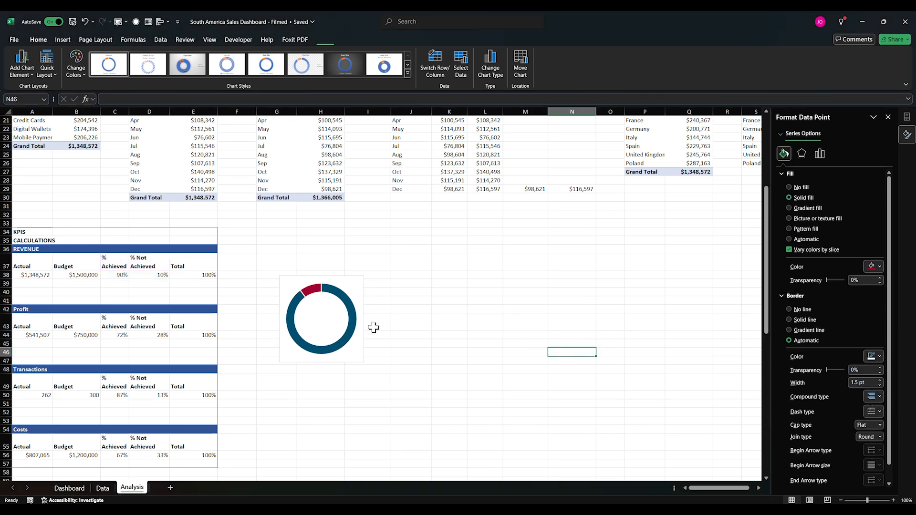
Step: Set the revenue doughnut's hole size to 65%
click(333, 318)
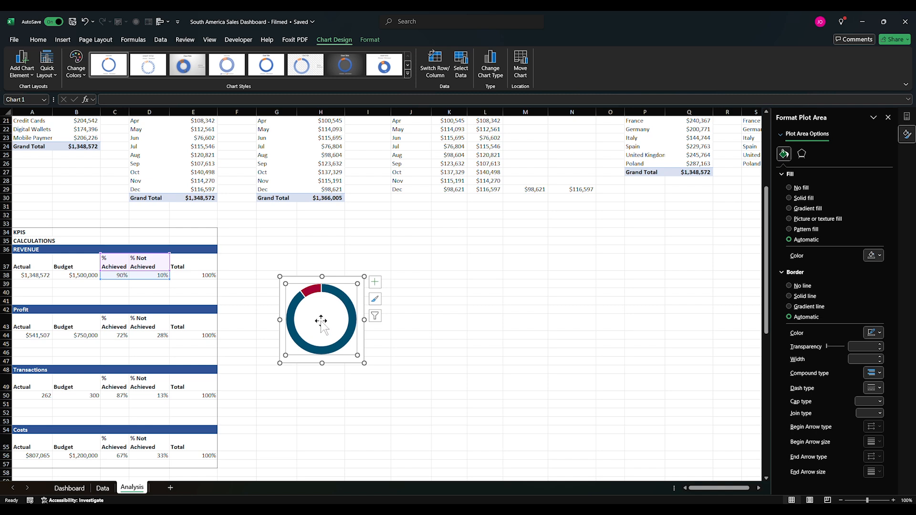
click(344, 300)
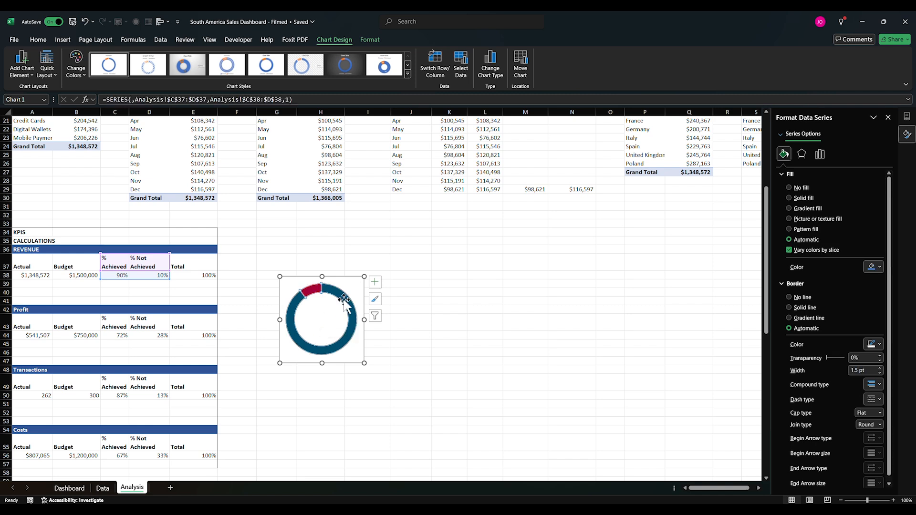
click(819, 153)
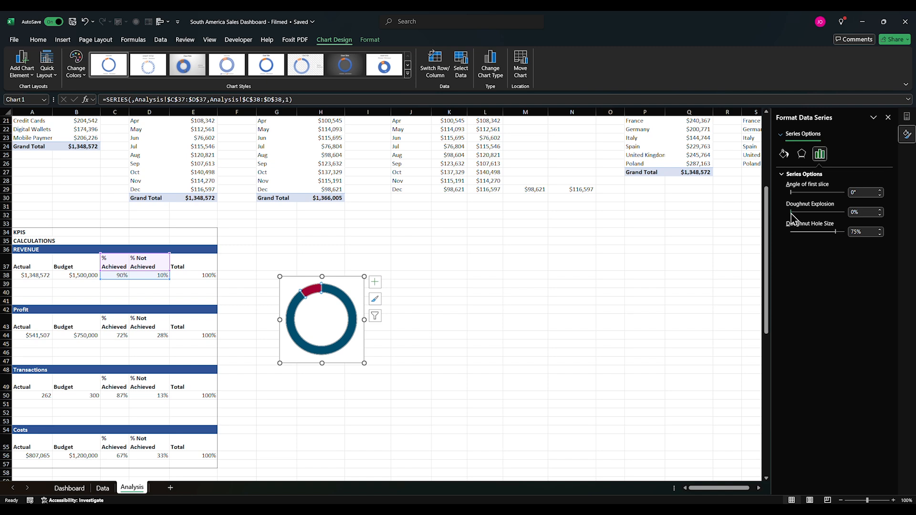
drag(834, 234, 830, 234)
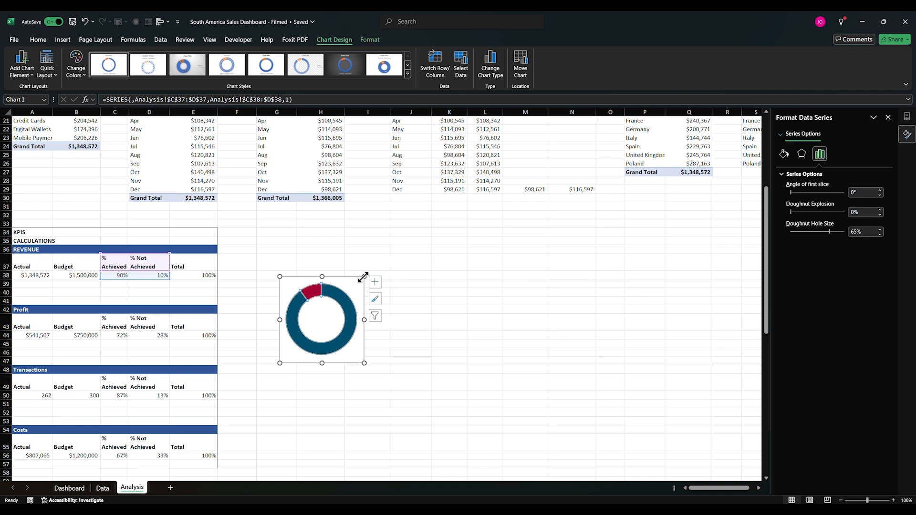
Step: Shrink the revenue doughnut chart to a small size that suits a KPI card and remove its fill and border
drag(363, 276, 339, 330)
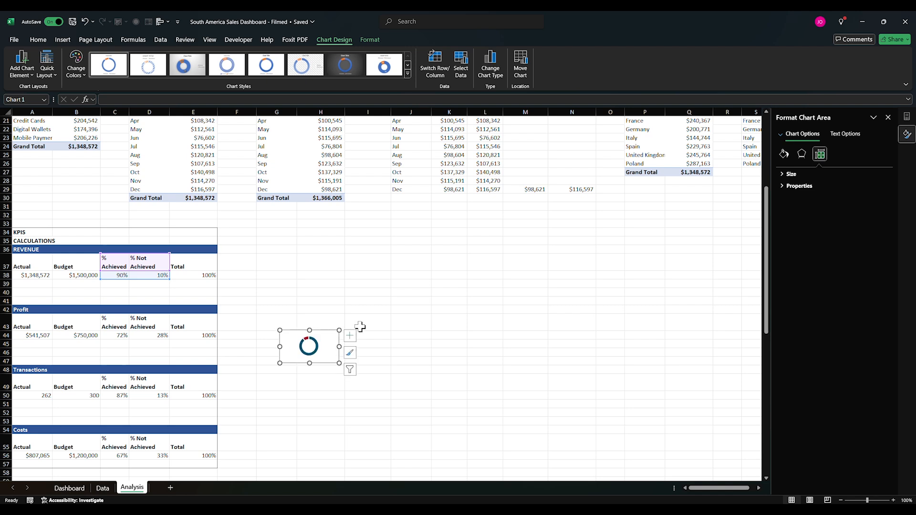
click(784, 153)
click(800, 188)
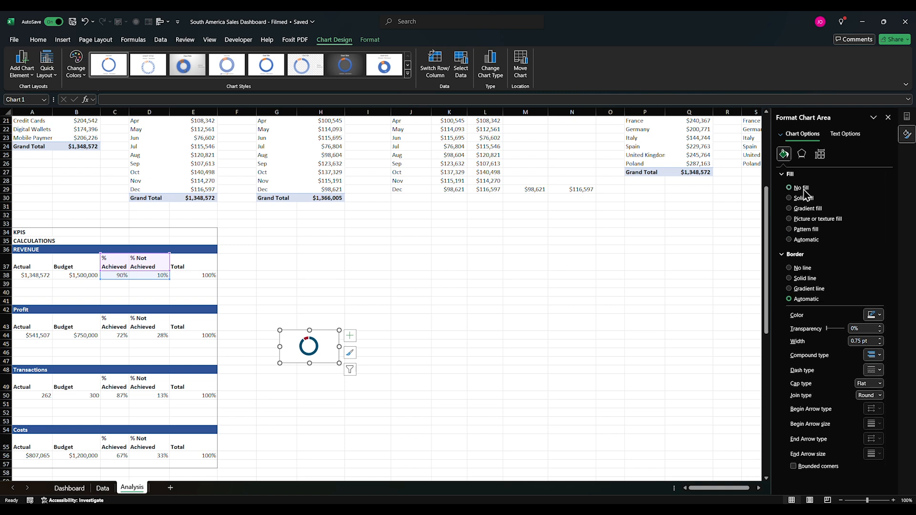
click(800, 269)
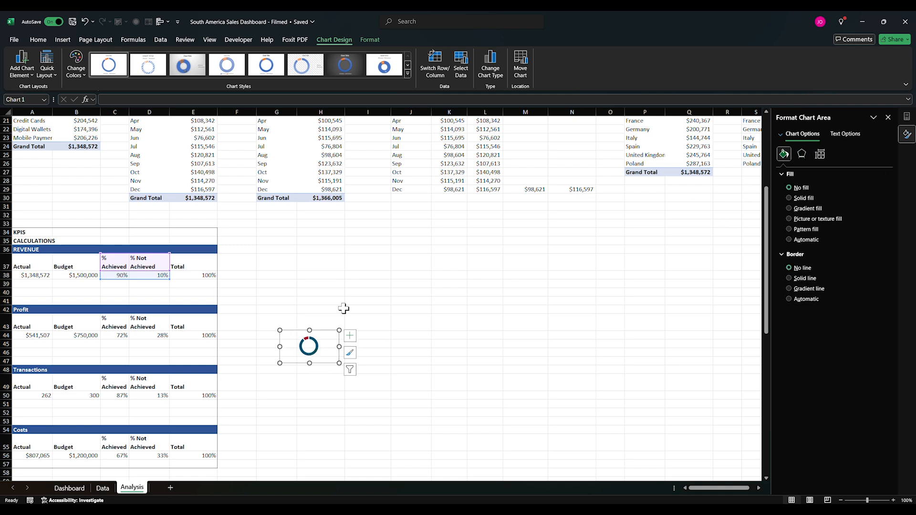
Step: Reduce the doughnut hole size to thicken the small revenue chart's ring
click(301, 340)
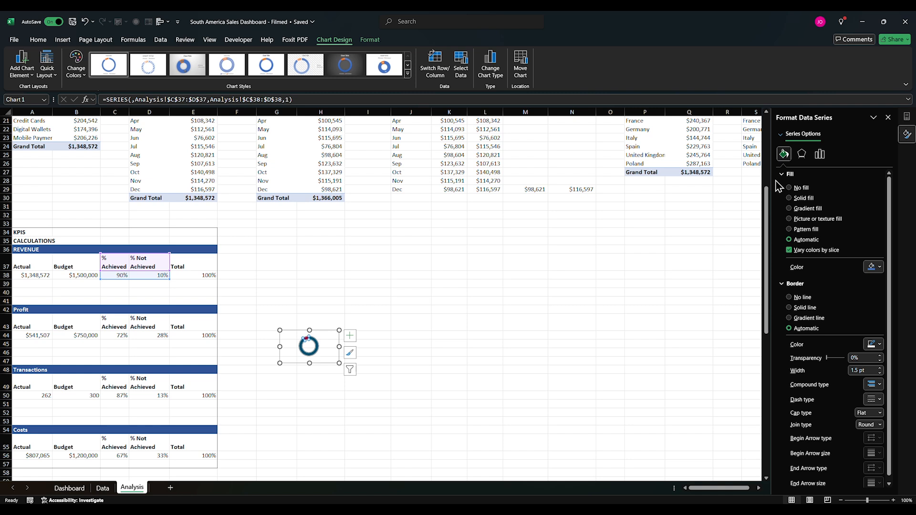
click(821, 155)
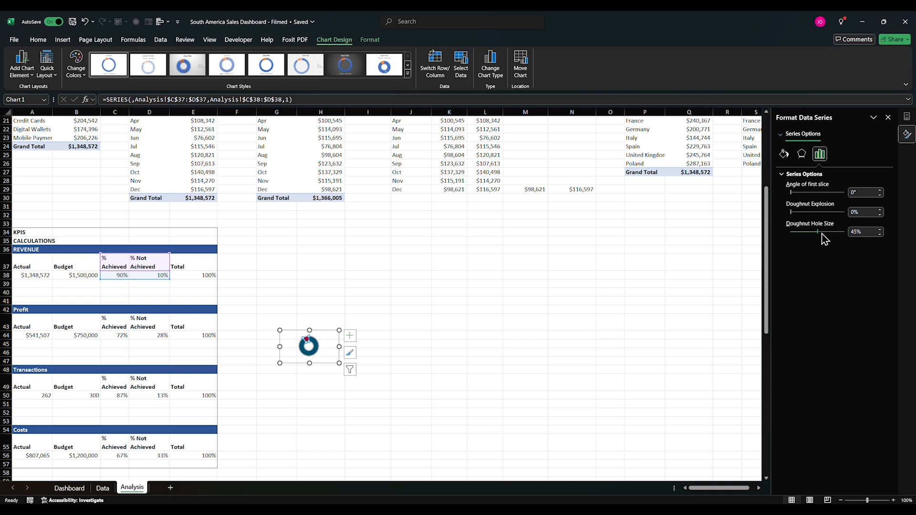
click(821, 232)
key(Escape)
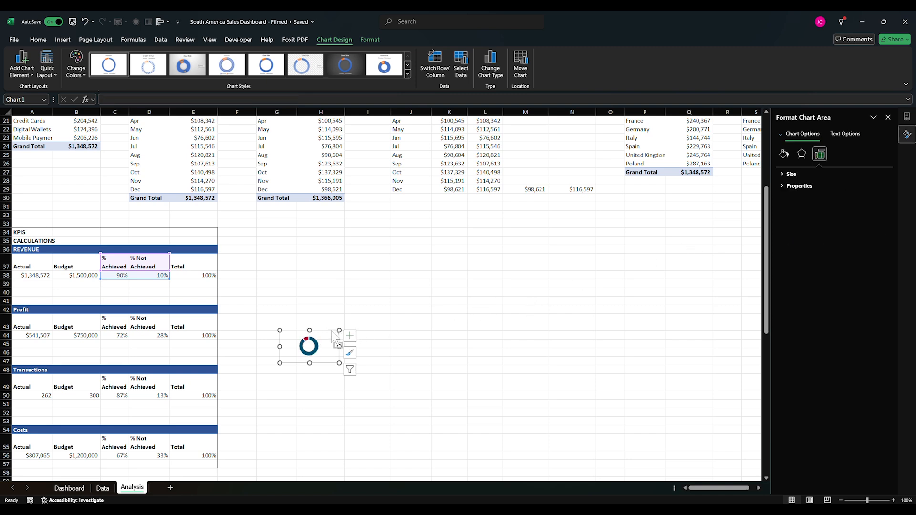
Step: Copy the revenue doughnut chart to the Dashboard sheet and place it beside the value in the TOTAL REVENUE card
key(Escape)
click(69, 488)
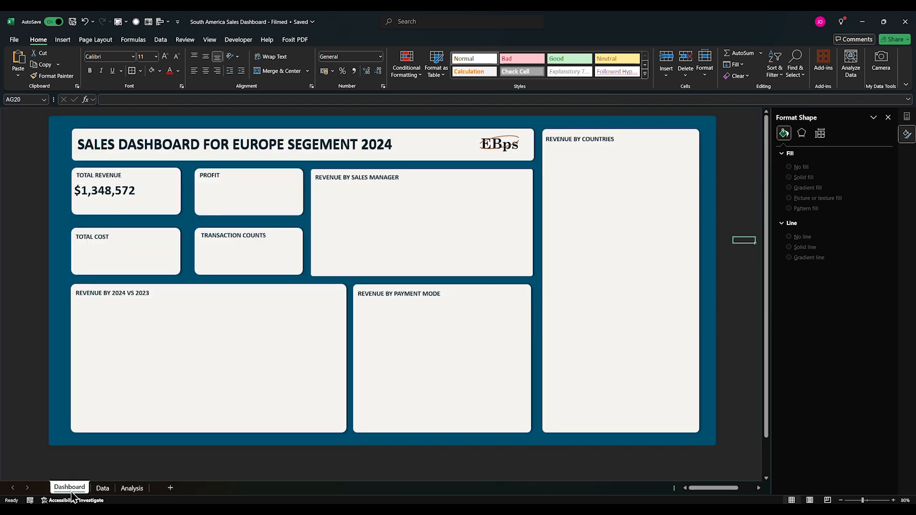
click(158, 192)
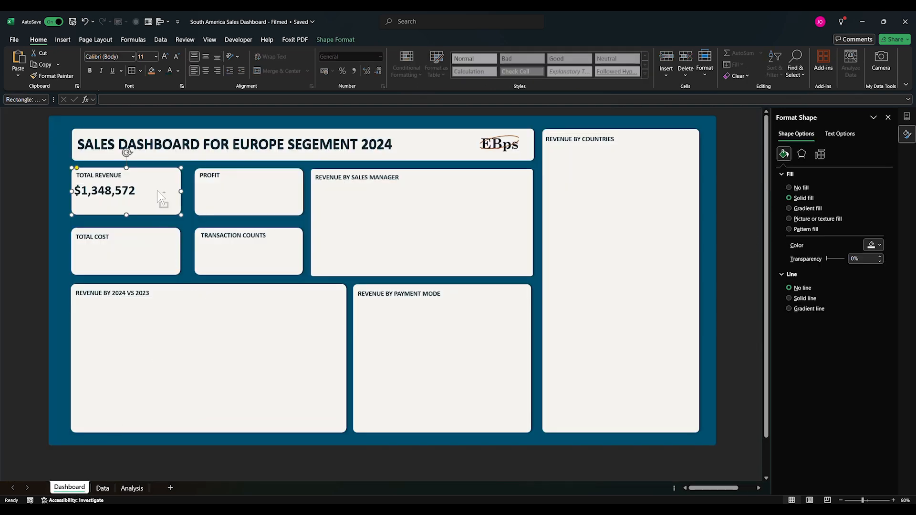
click(105, 193)
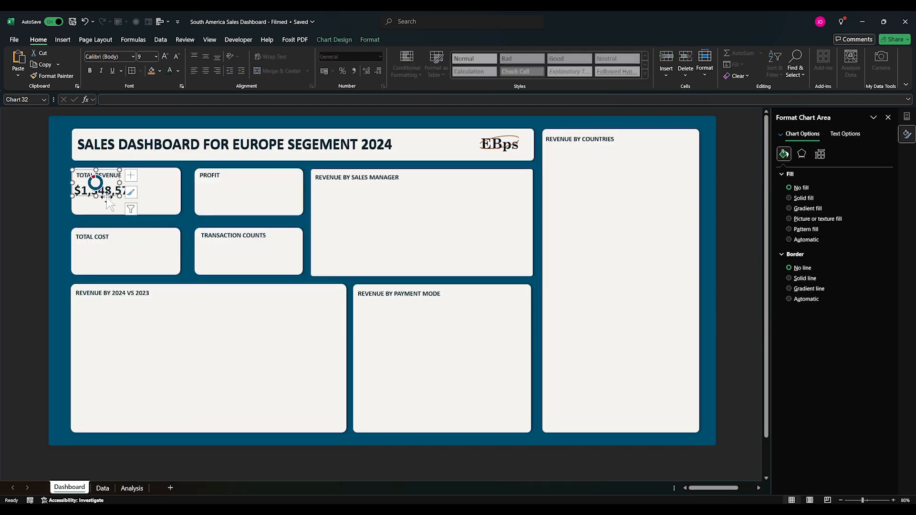
drag(106, 196, 170, 205)
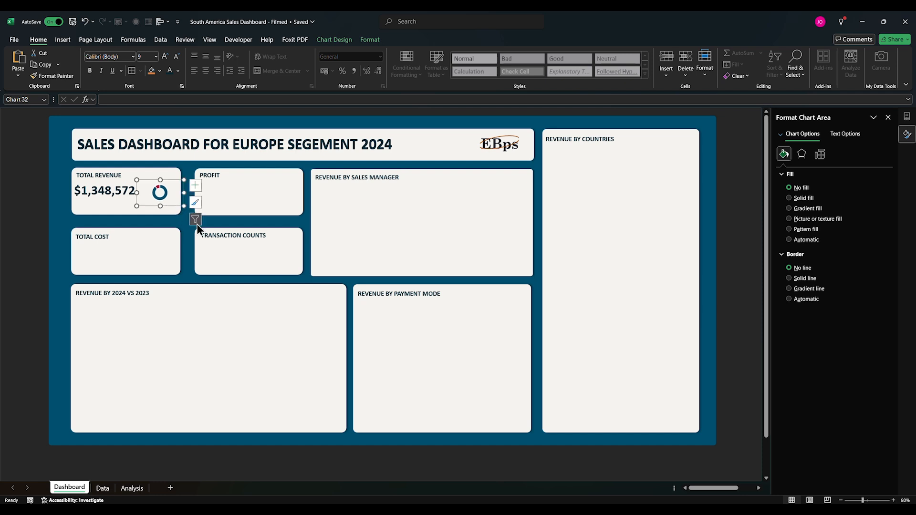
Step: Remove the doughnut series' border line and resize the chart to fit inside the TOTAL REVENUE card
click(154, 192)
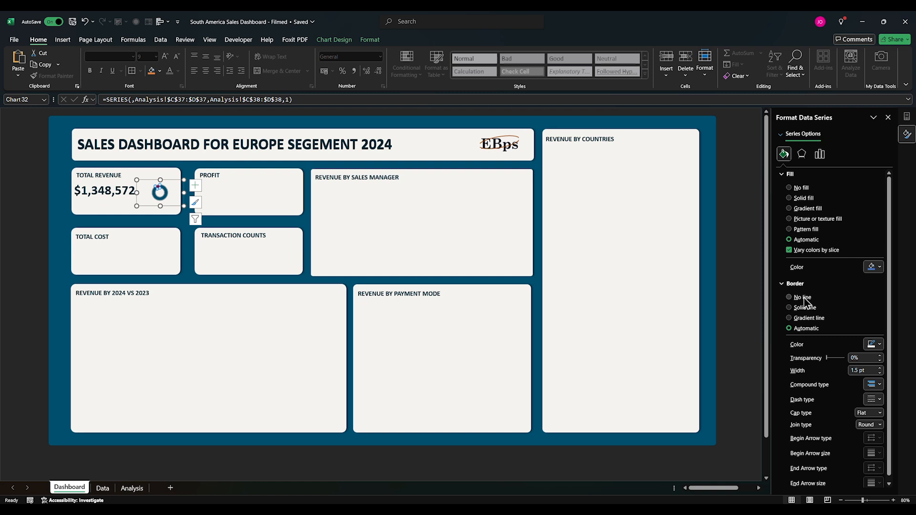
click(802, 297)
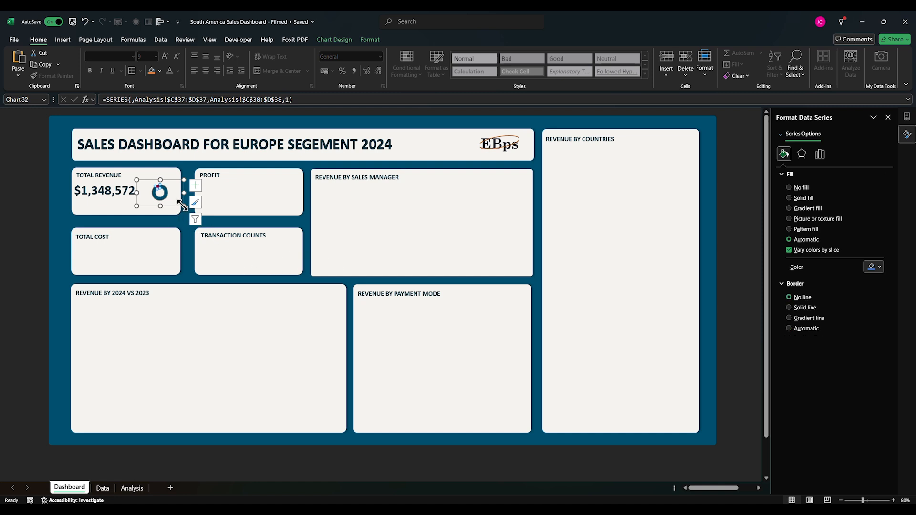
mouse_move(172, 214)
mouse_down()
mouse_move(153, 214)
mouse_move(167, 204)
mouse_up()
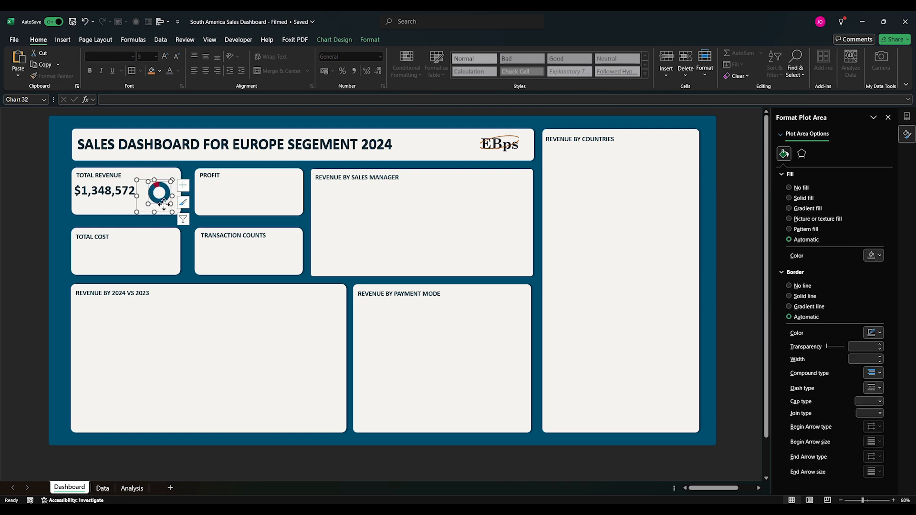
Step: Move the total revenue value text box down slightly to line up with the doughnut chart
click(121, 189)
drag(121, 189, 125, 204)
click(160, 191)
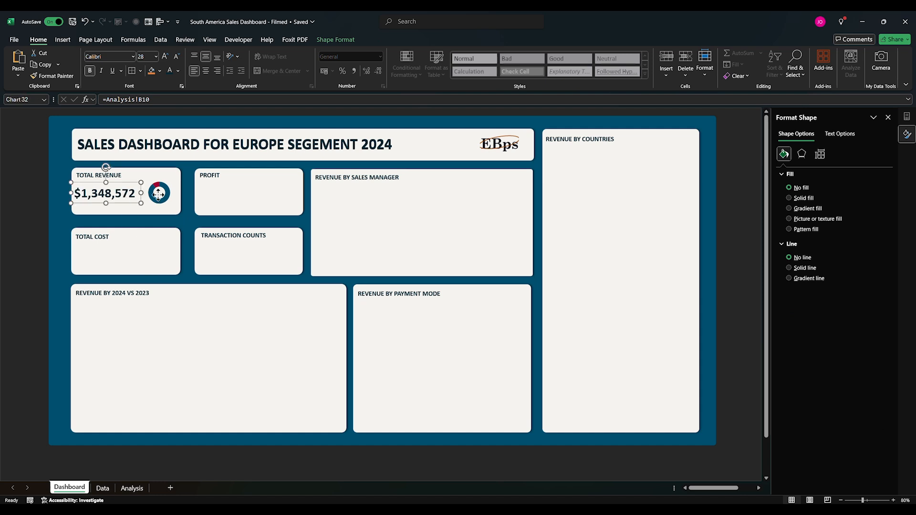
click(153, 464)
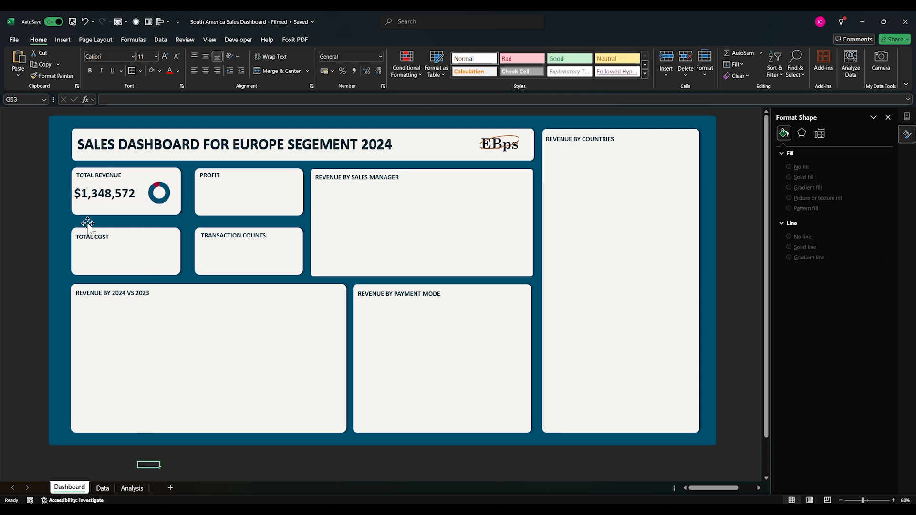
Step: Duplicate the TOTAL REVENUE label and place the copy over the center of the revenue doughnut
click(109, 181)
click(110, 182)
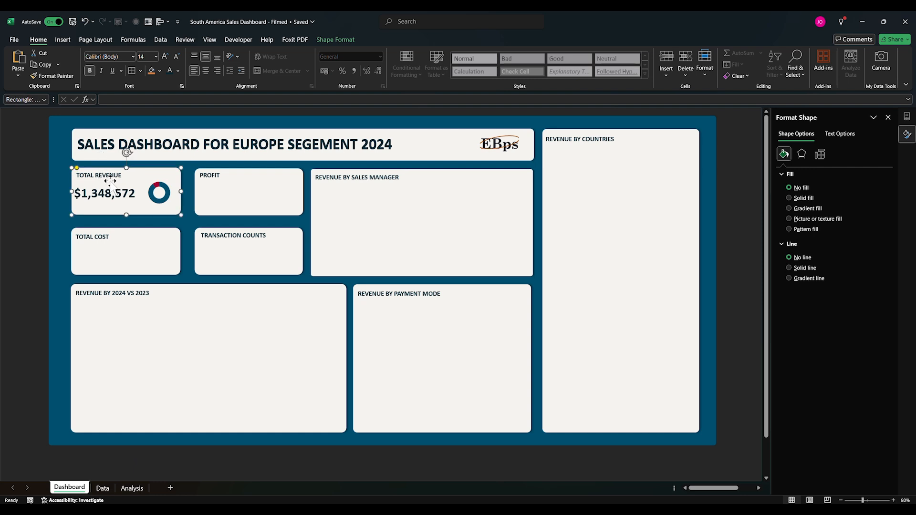
click(109, 177)
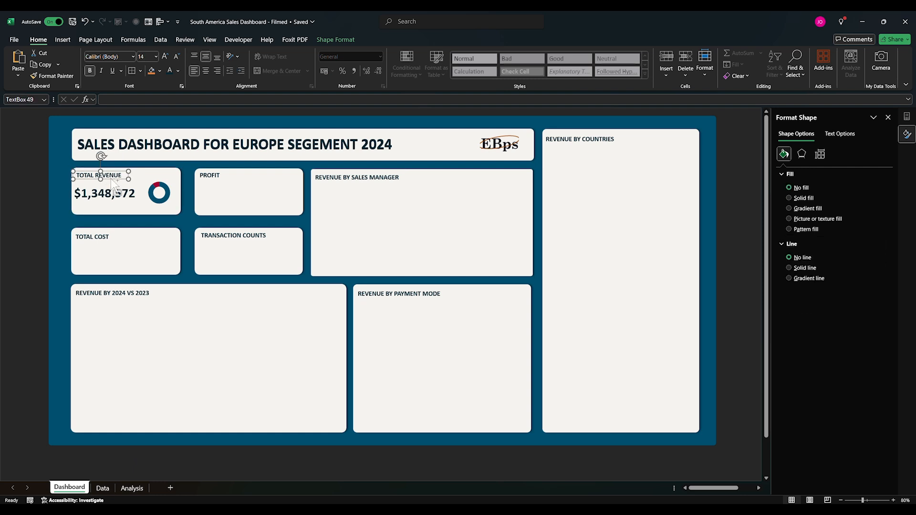
drag(120, 179, 186, 201)
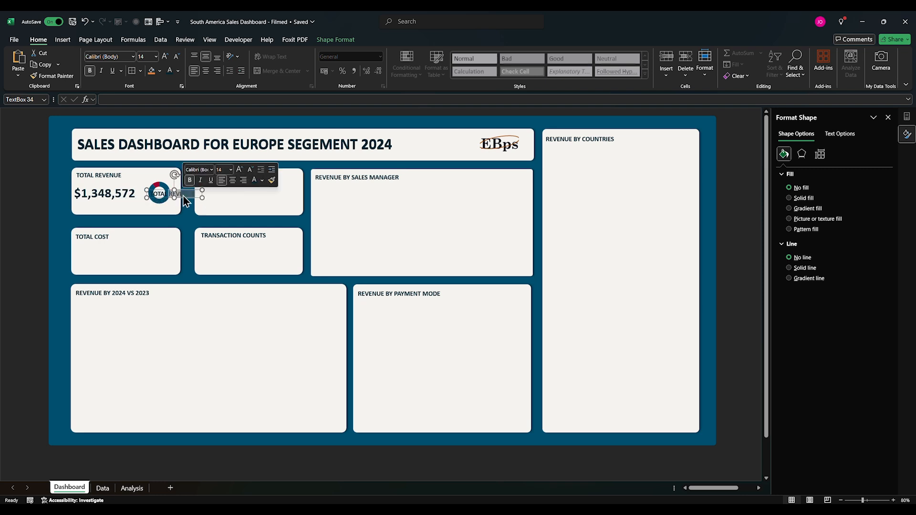
Step: Link the copied label over the doughnut to the revenue % Achieved cell, C38, on the Analysis sheet
click(104, 98)
text(=)
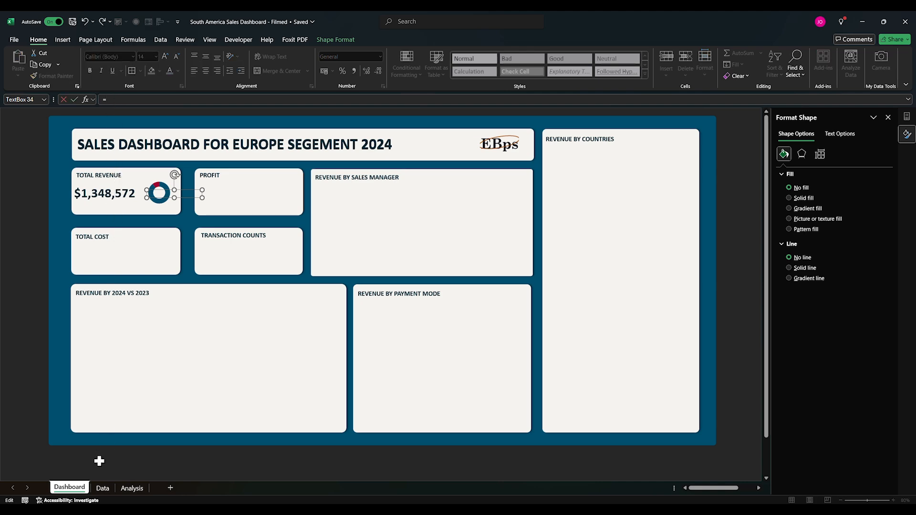
click(132, 489)
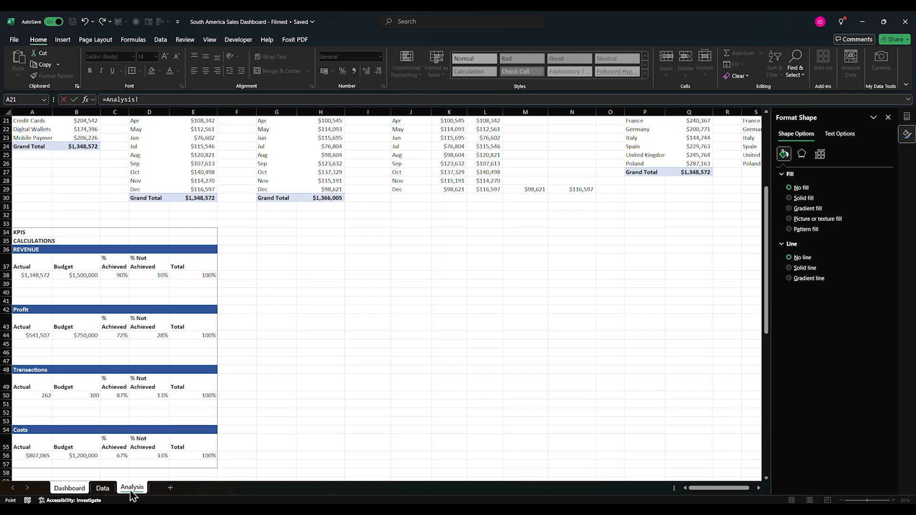
click(107, 275)
key(Return)
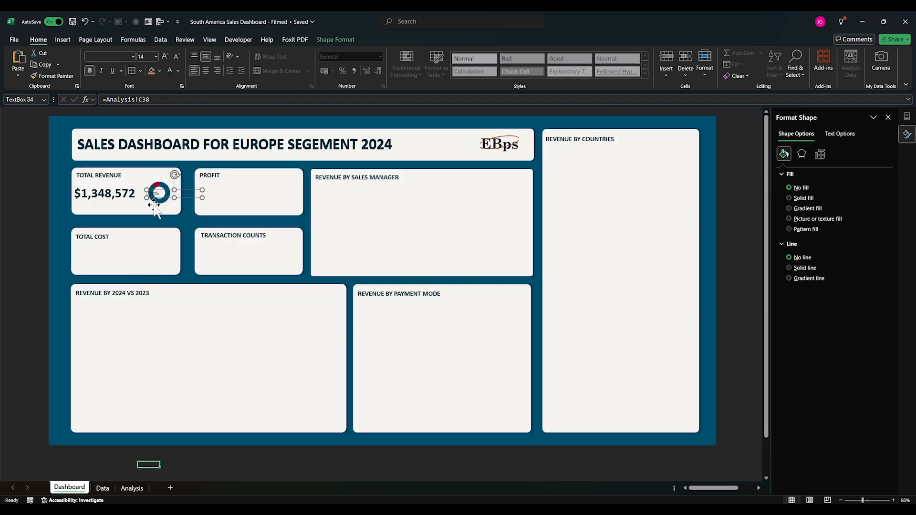
Step: Fit the linked percentage text box inside the revenue doughnut's center and format its text as 12 pt bold
drag(191, 196, 159, 193)
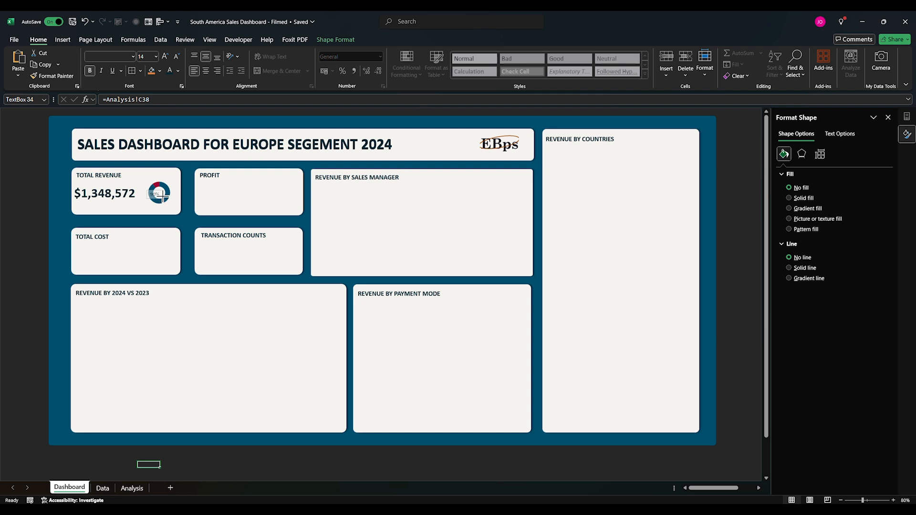
drag(163, 201, 162, 193)
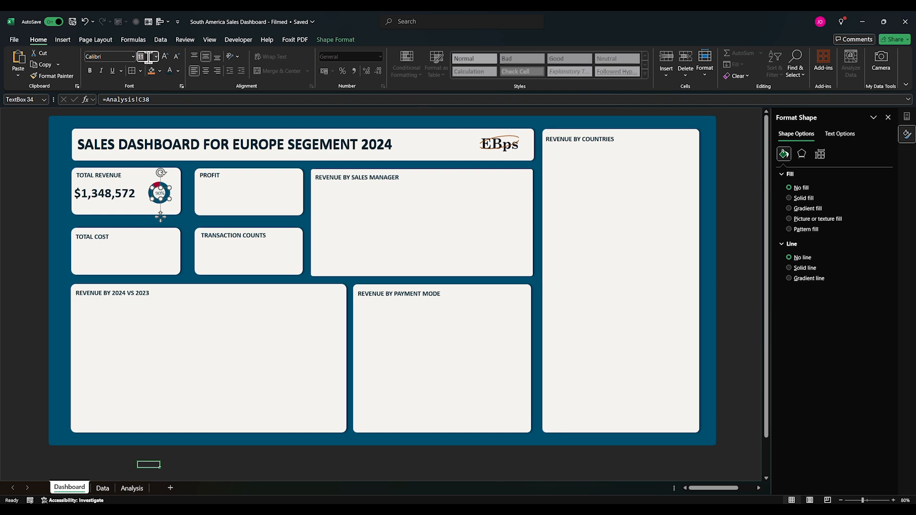
key(Return)
key(ctrl+b)
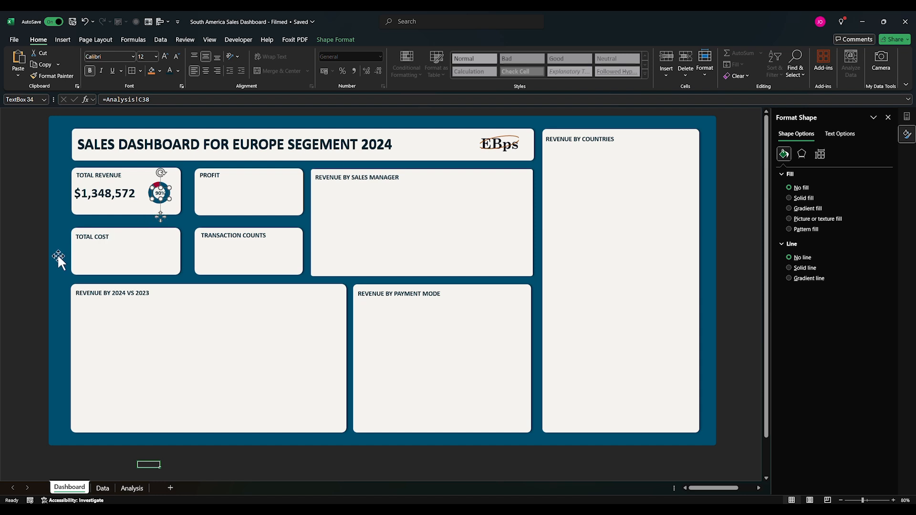
click(35, 252)
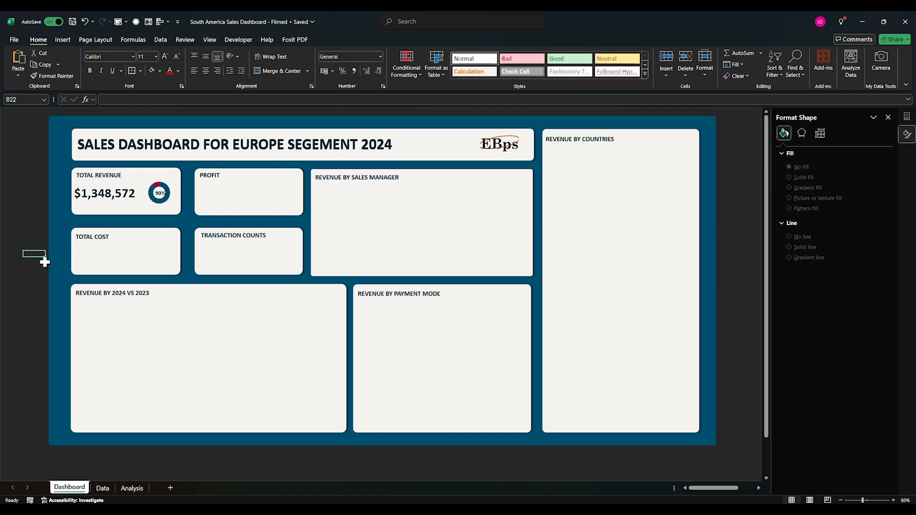
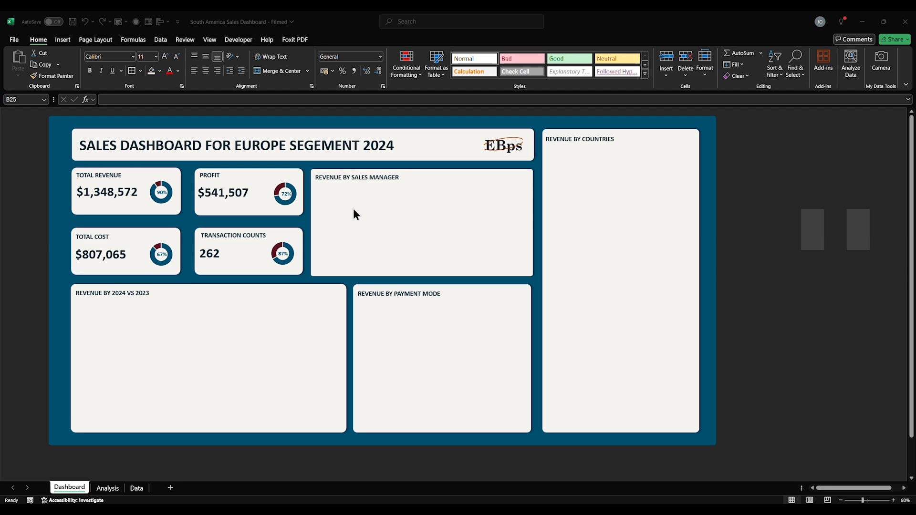
Step: Insert a clustered column PivotChart from the Revenue By Sales Manager pivot table on the Analysis sheet
click(104, 491)
click(106, 490)
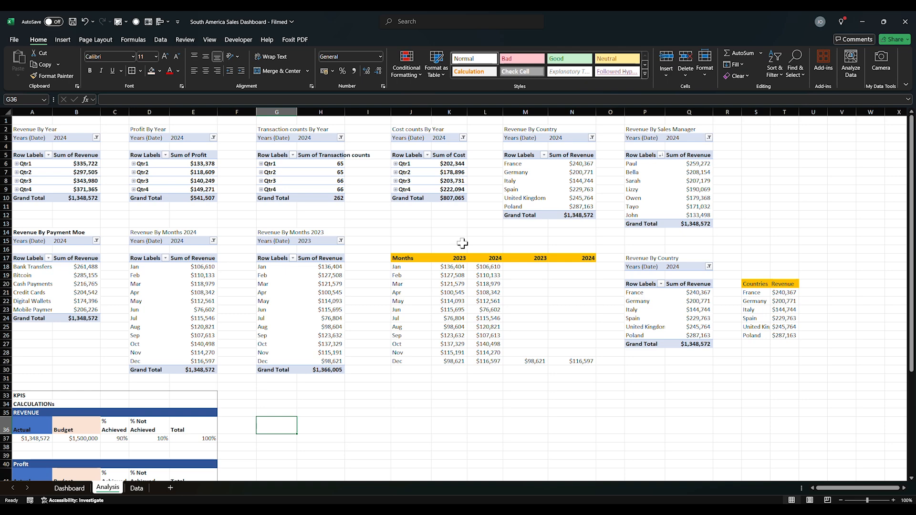
drag(627, 163, 667, 216)
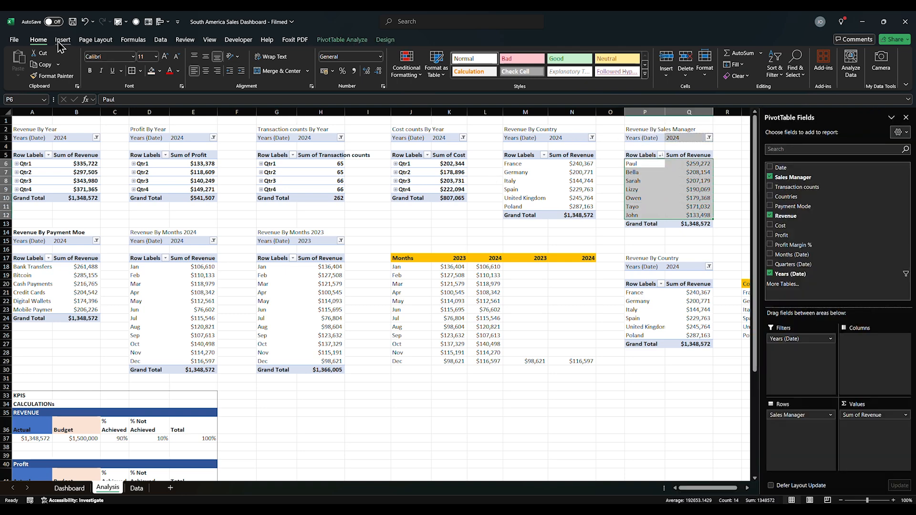
click(63, 39)
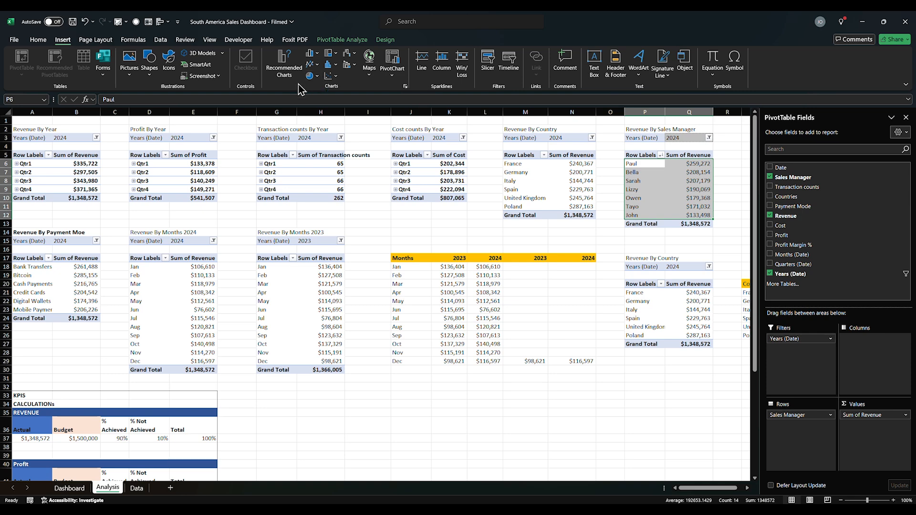
click(286, 74)
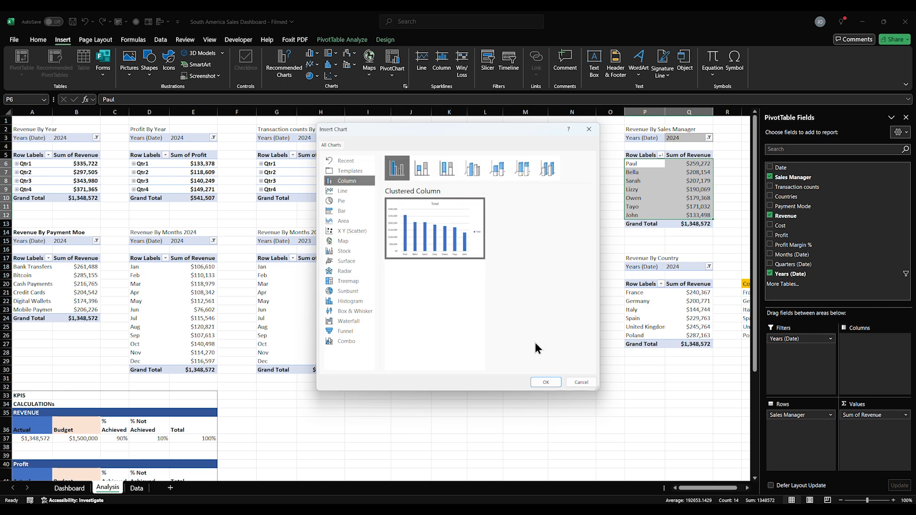
click(545, 382)
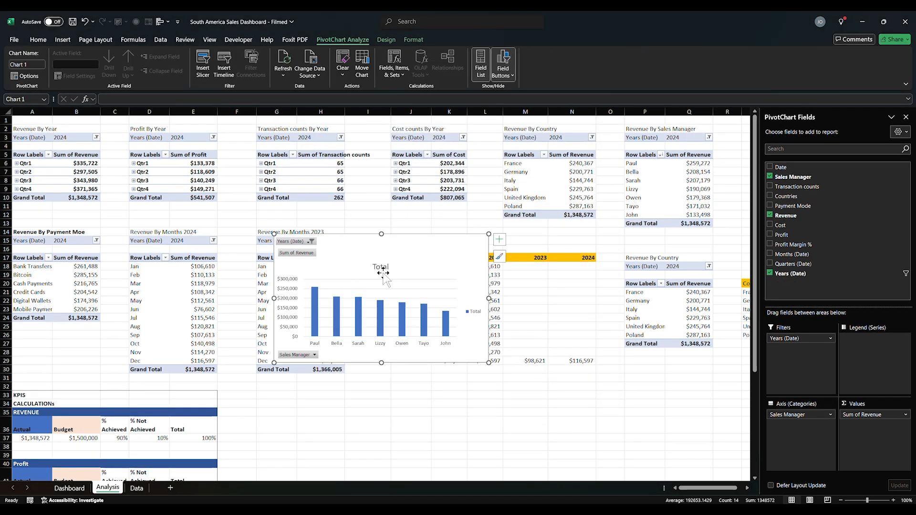
Step: Hide all field buttons on the sales manager chart and delete its title
right_click(305, 251)
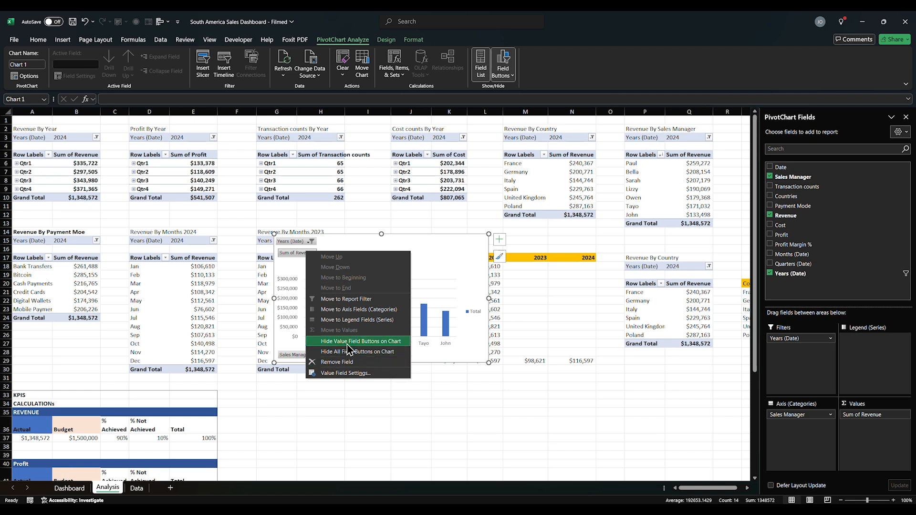
click(371, 352)
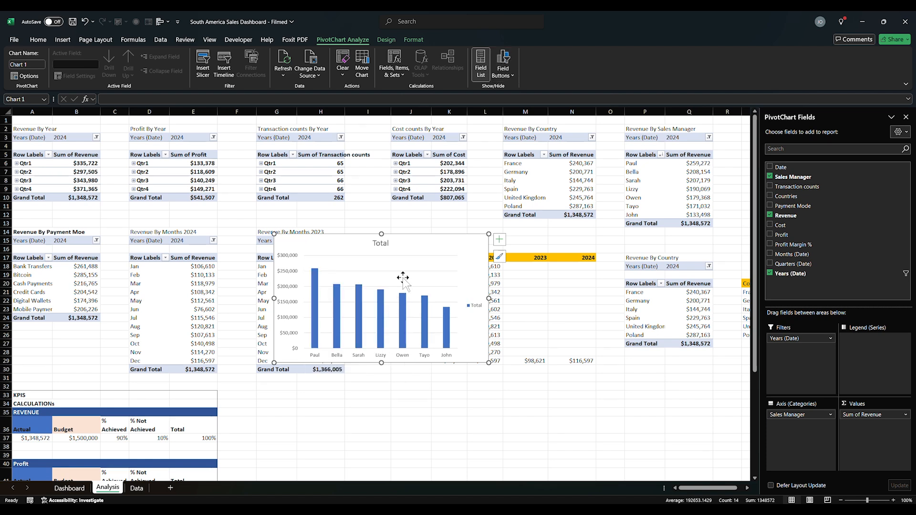
key(Delete)
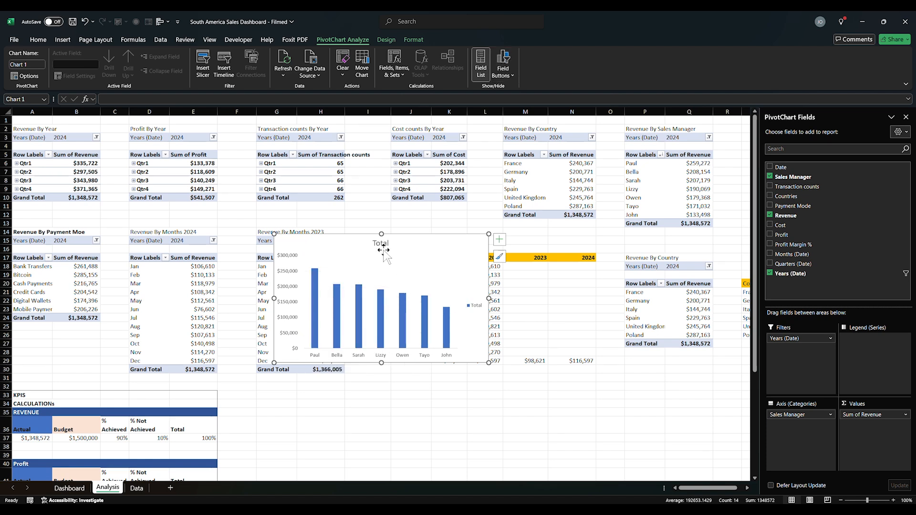
click(384, 250)
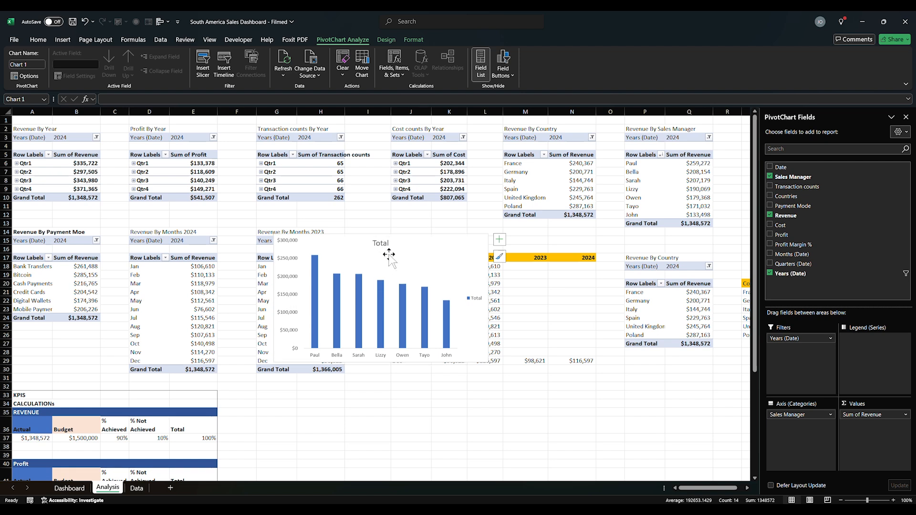
key(Delete)
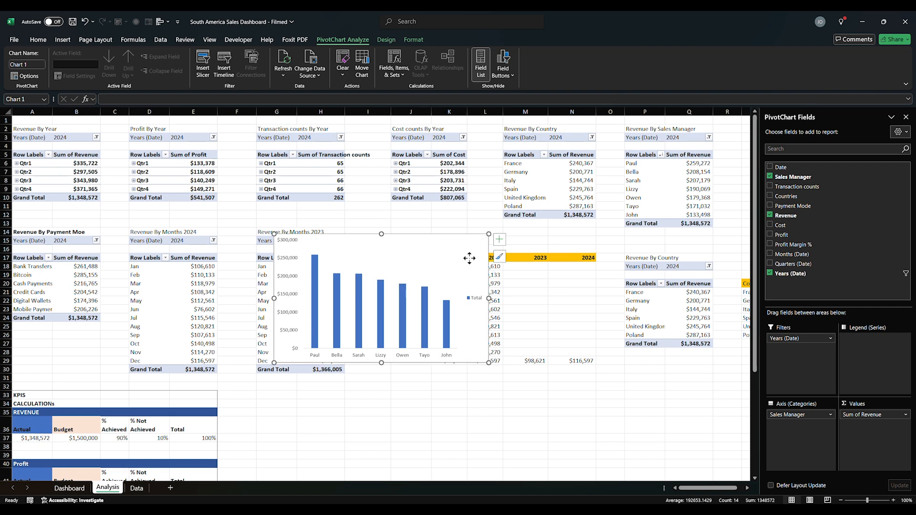
Step: Remove the fill and border from the sales manager chart's plot area
right_click(402, 251)
click(439, 334)
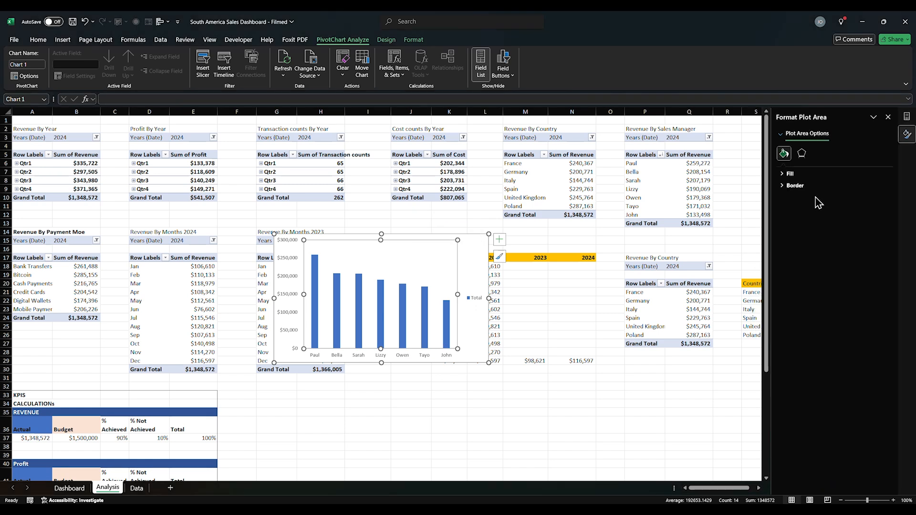
click(789, 174)
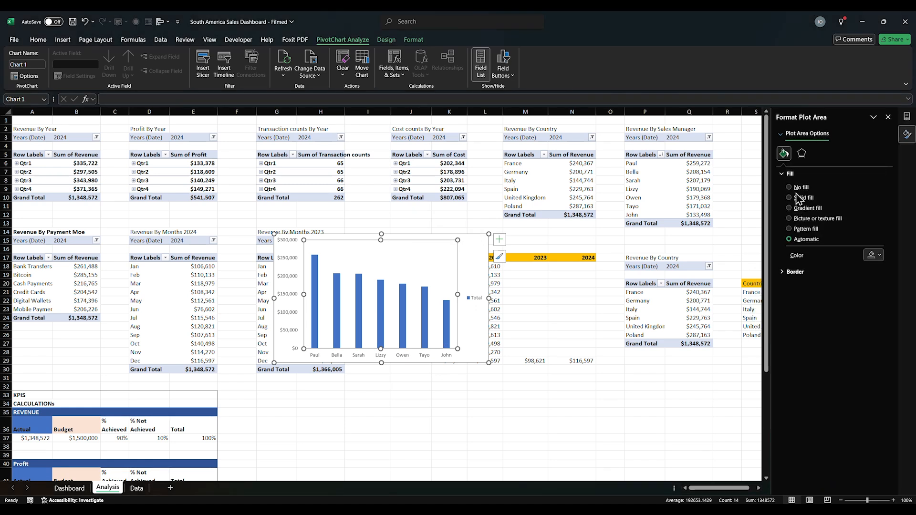
click(795, 190)
click(794, 254)
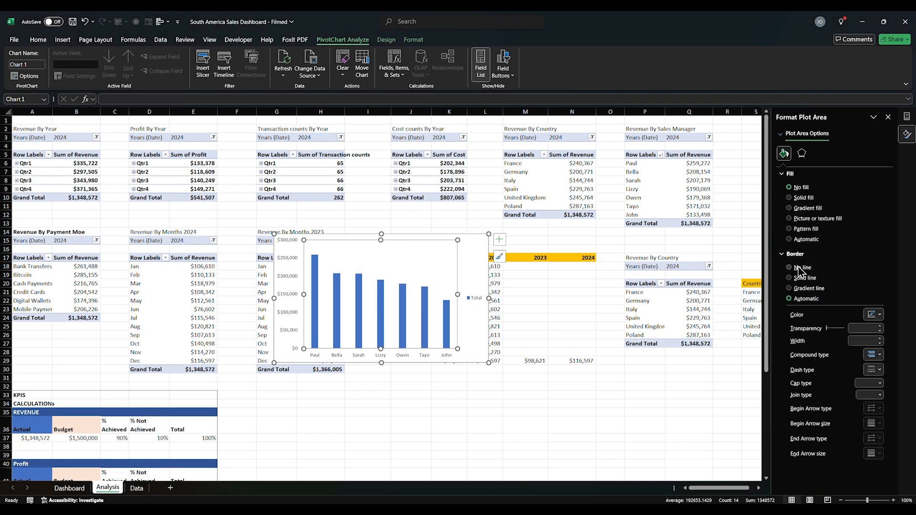
Step: Set the sales manager chart area to no fill and no border line, and delete the legend
click(475, 275)
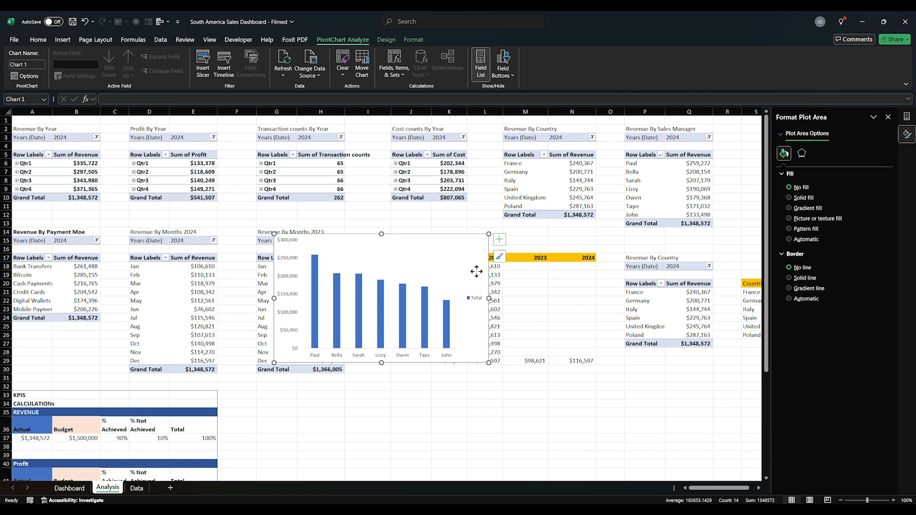
click(789, 187)
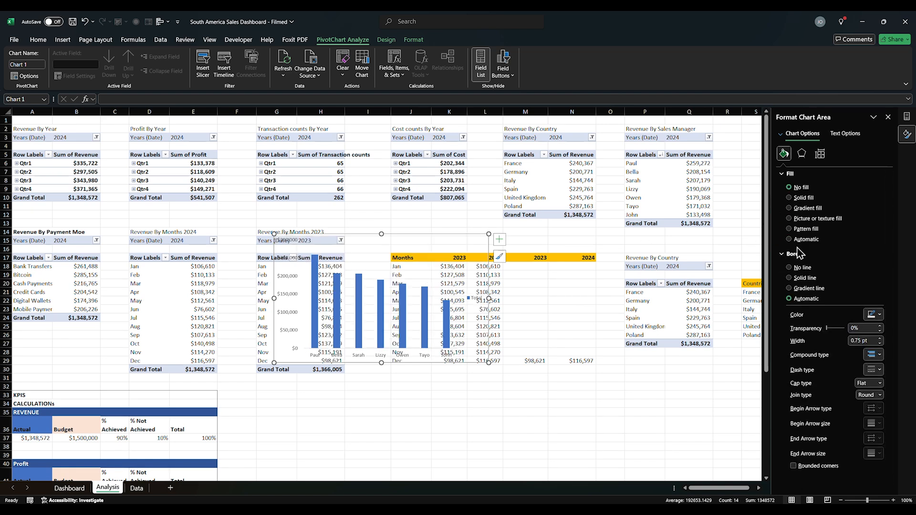
click(473, 302)
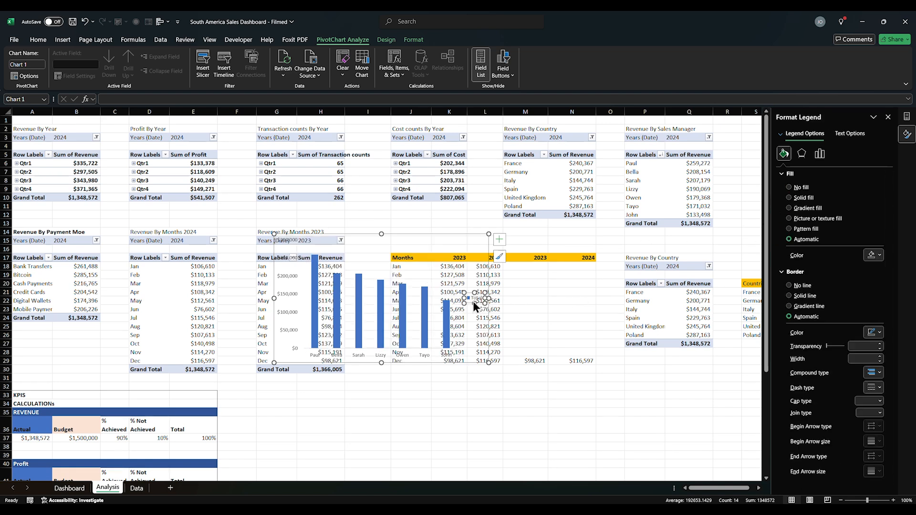
key(Delete)
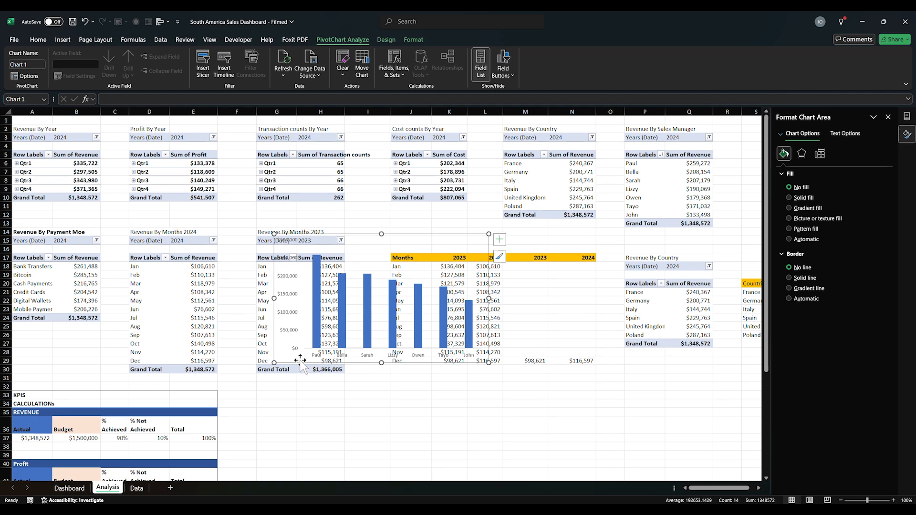
Step: Move the sales manager chart from the Analysis sheet into the REVENUE BY SALES MANAGER panel on the Dashboard sheet
key(ctrl+x)
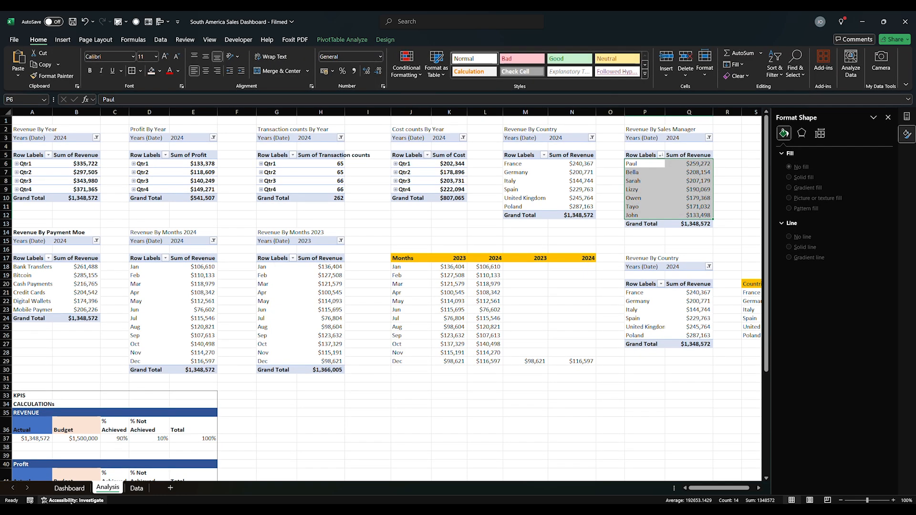
click(70, 488)
click(423, 229)
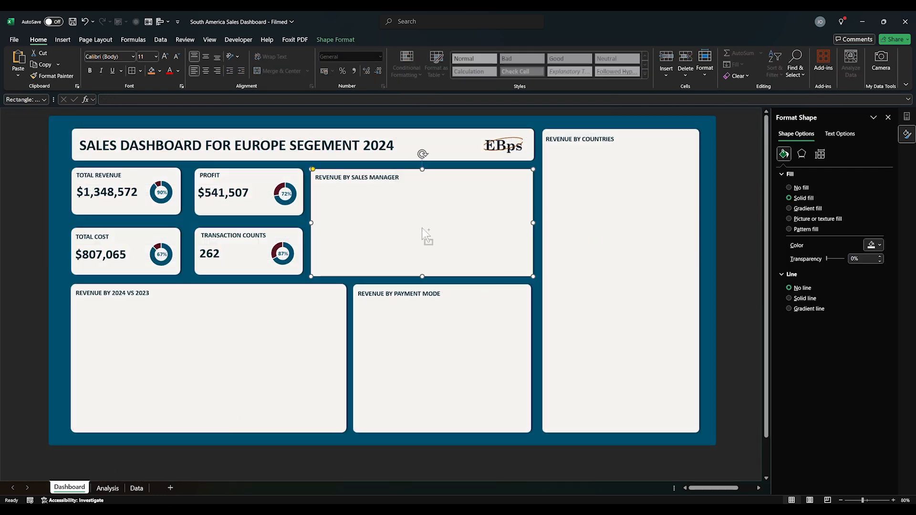
key(ctrl+v)
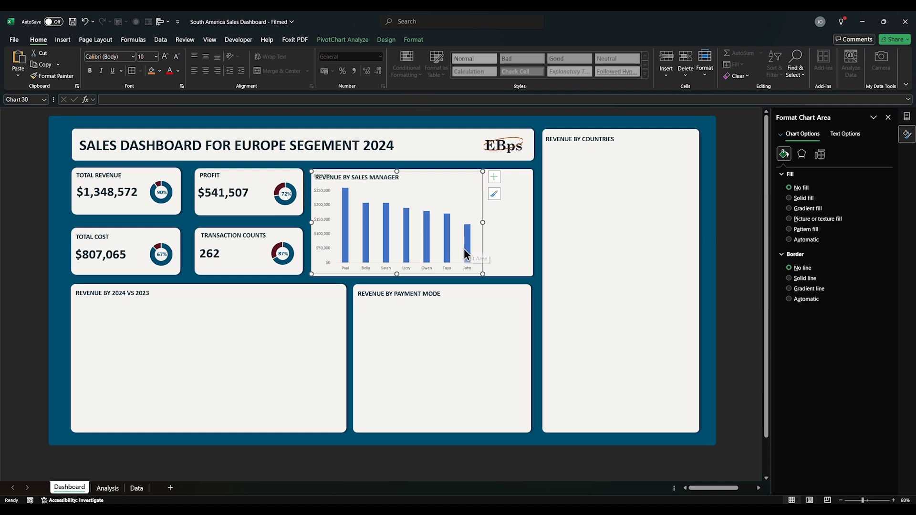
Step: Fill the chart's columns with the recently used crimson, without a border line, and widen the chart to span the panel
click(467, 257)
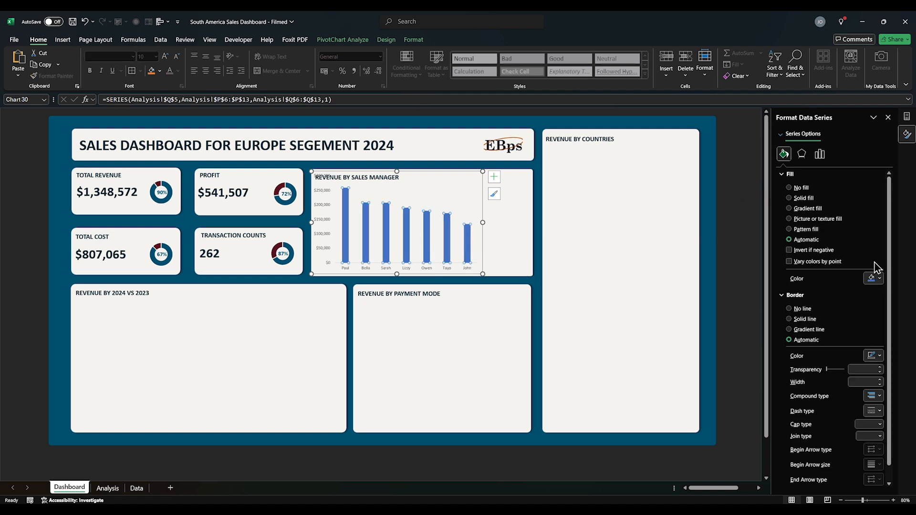
click(873, 278)
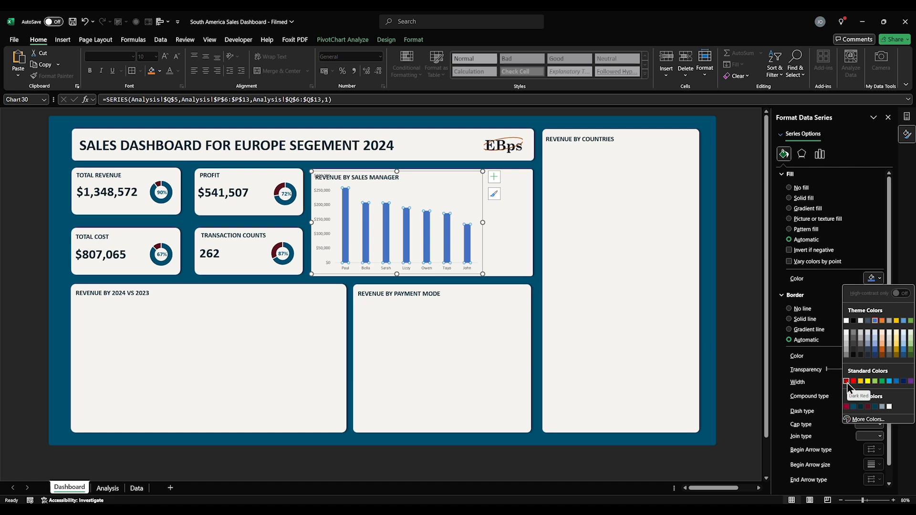
click(845, 407)
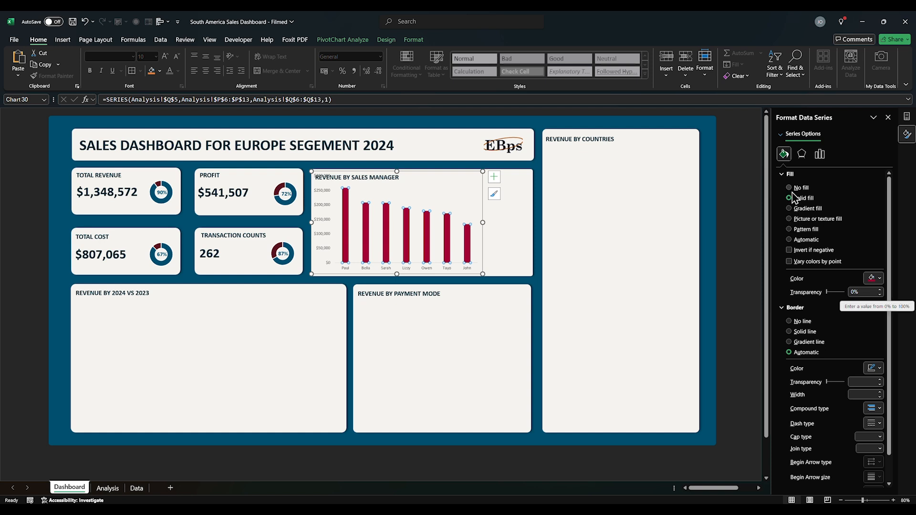
click(806, 322)
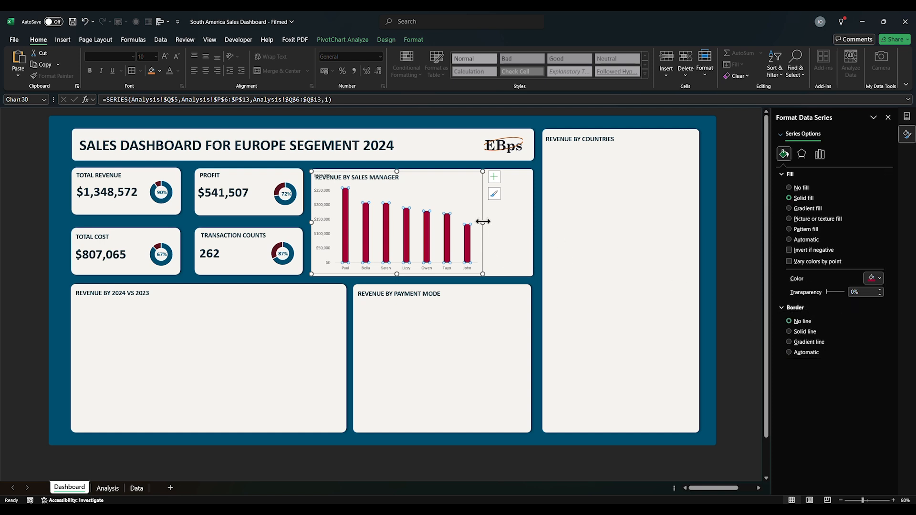
drag(483, 221, 522, 222)
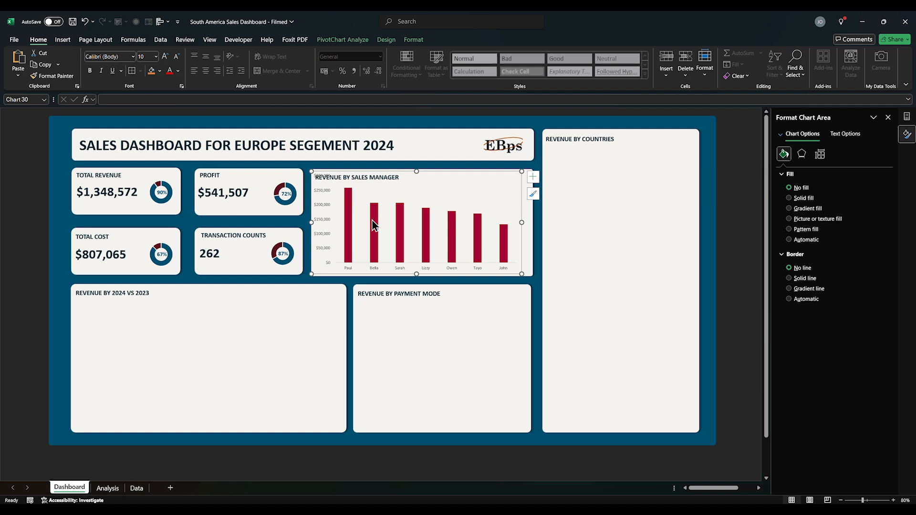
Step: Set the display units of the sales manager chart's vertical axis to Thousands
click(322, 217)
click(837, 154)
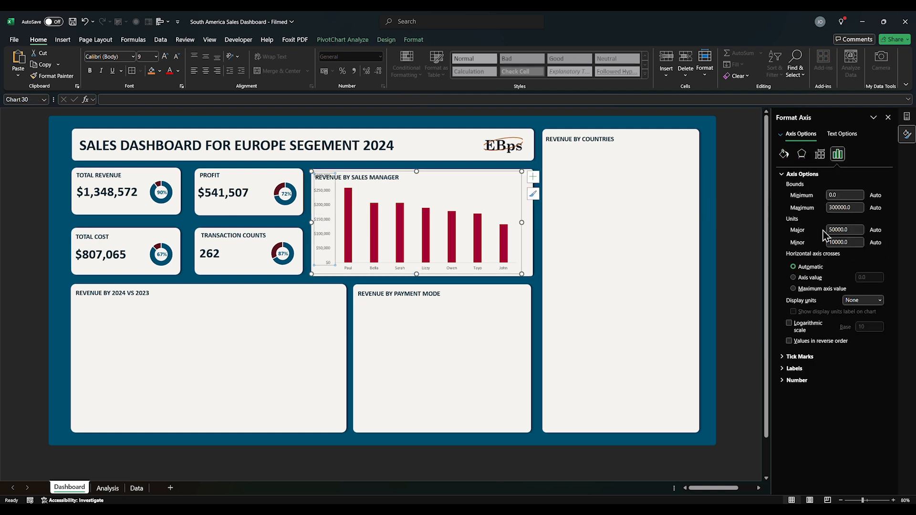
click(878, 301)
click(860, 358)
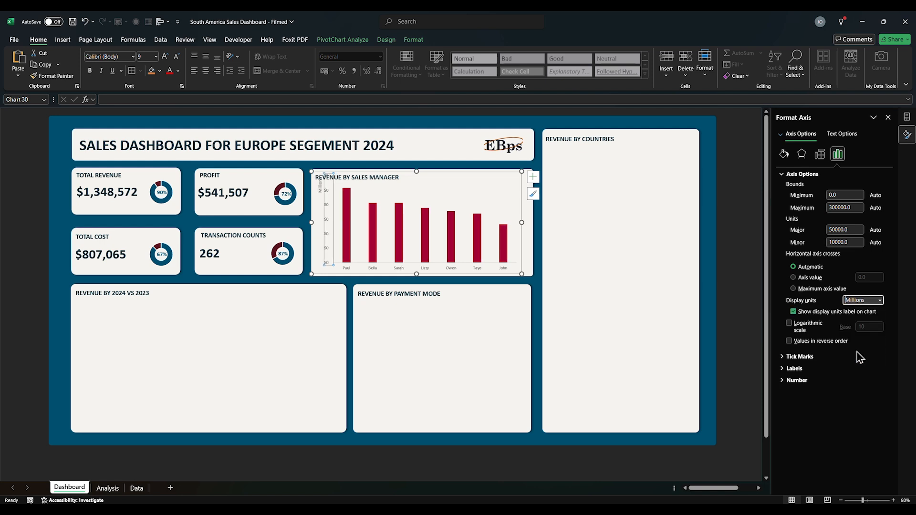
click(784, 384)
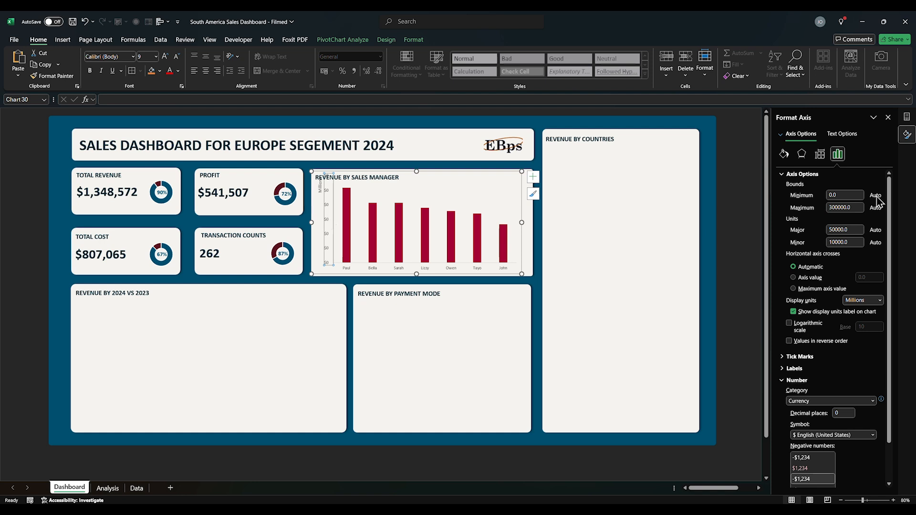
click(880, 300)
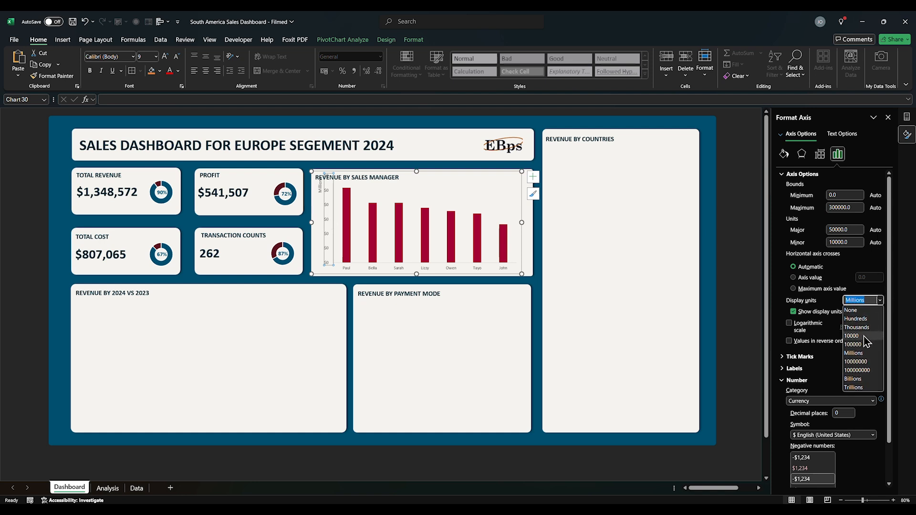
click(859, 327)
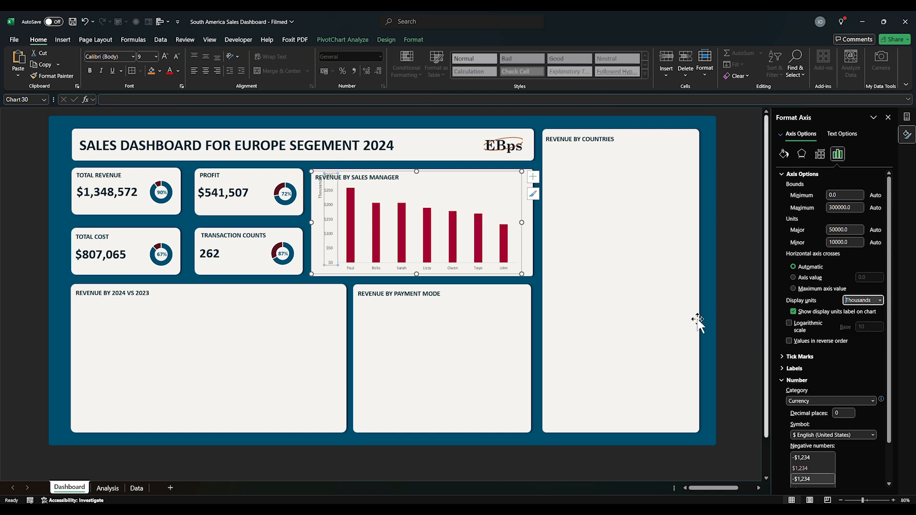
Step: Remove the display units label from the sales manager chart, and fit the plot area below the panel title while widening the chart to the panel edge
click(319, 193)
key(Delete)
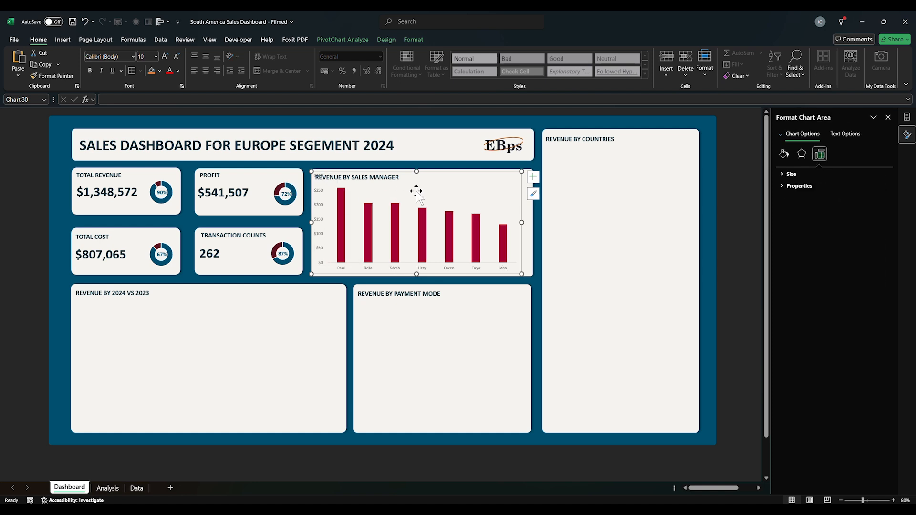
click(425, 190)
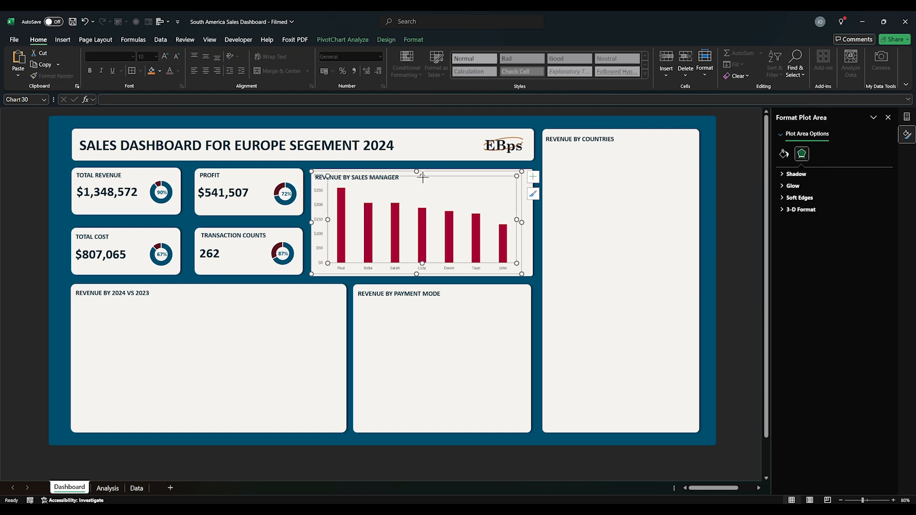
drag(422, 177, 422, 185)
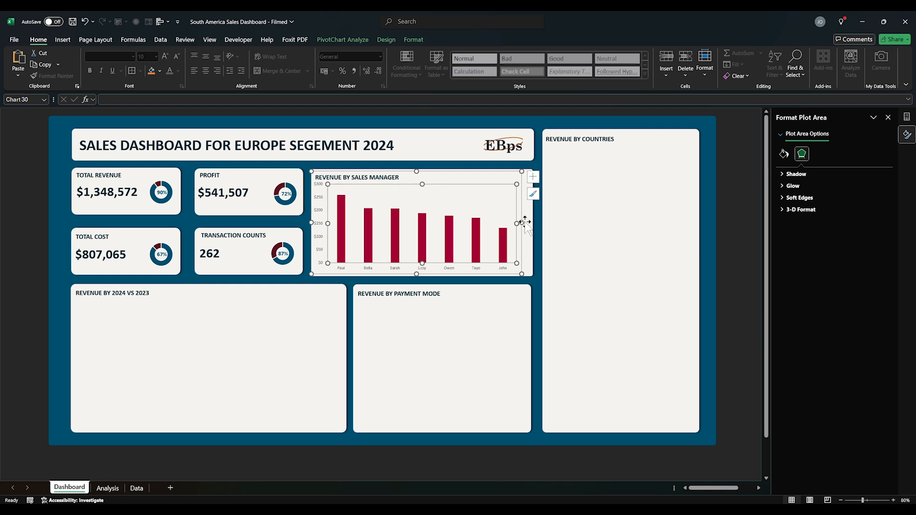
drag(519, 222, 529, 222)
Step: Set the gap width of the sales manager chart's columns to 109%
click(484, 234)
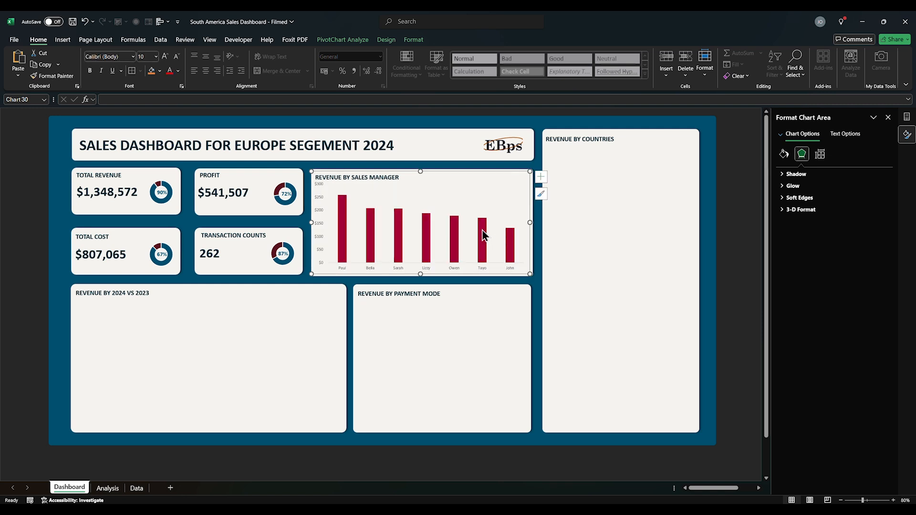
click(819, 154)
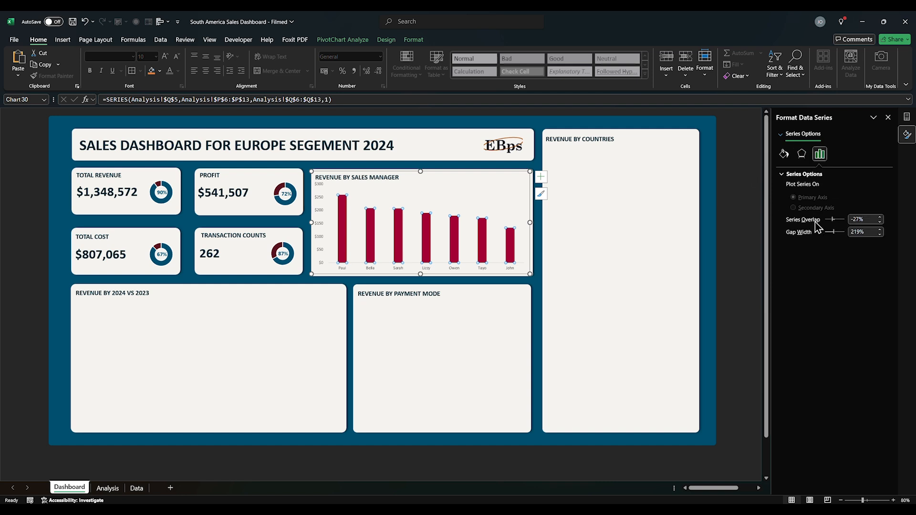
drag(833, 233, 830, 237)
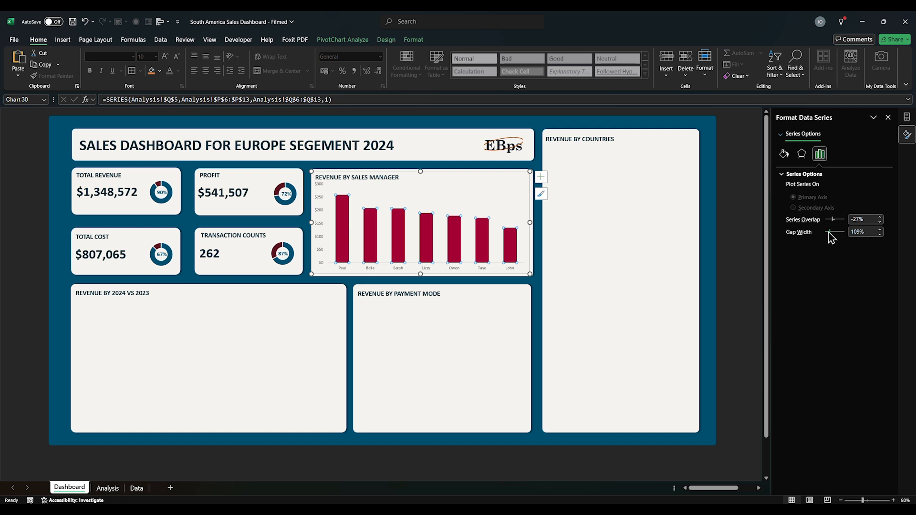
Step: Bold the manager names on the horizontal axis and delete the vertical axis of the sales manager chart
click(345, 270)
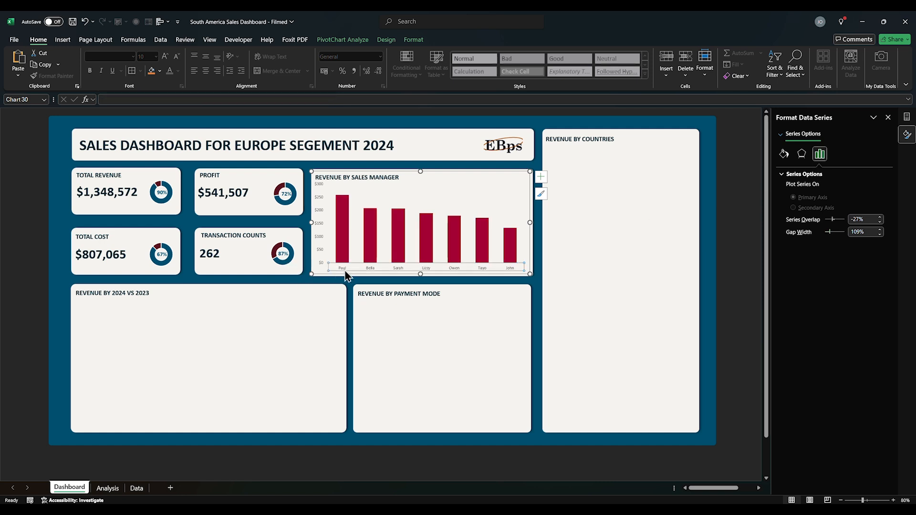
click(322, 251)
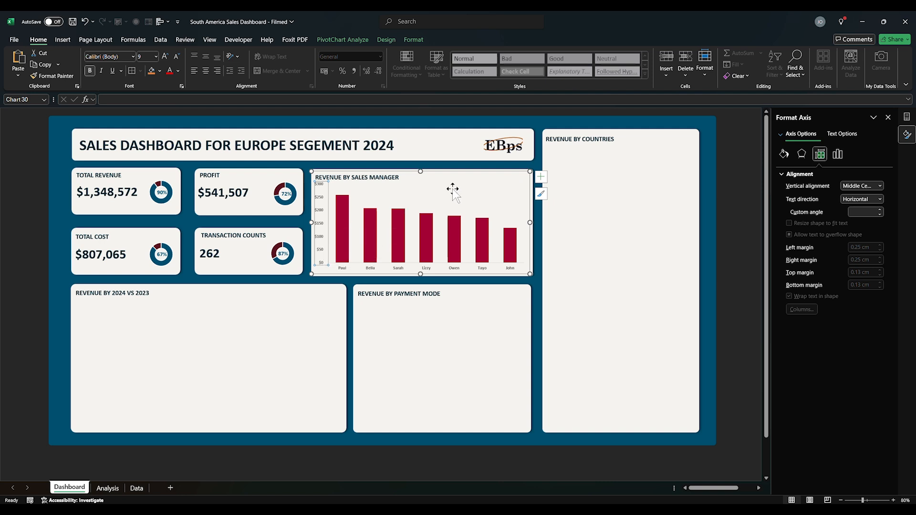
key(Delete)
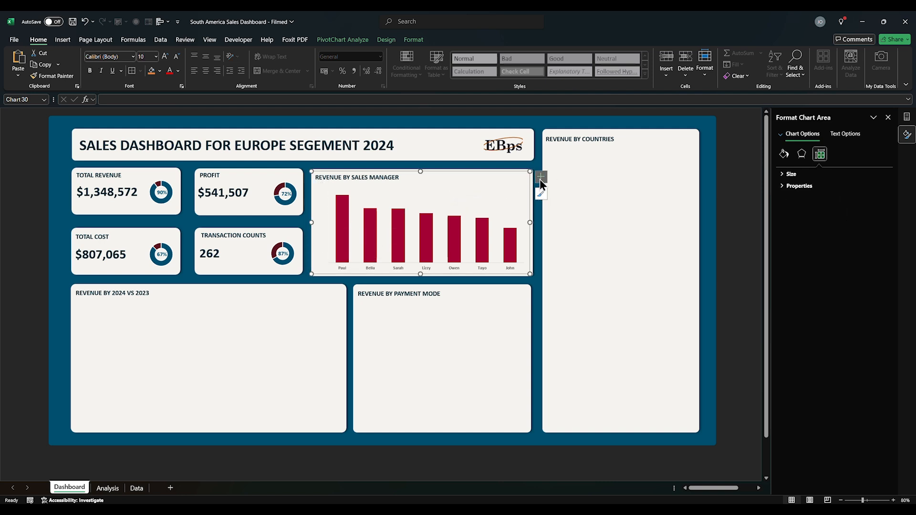
Step: Add outside-end data labels to the columns of the sales manager chart
click(540, 177)
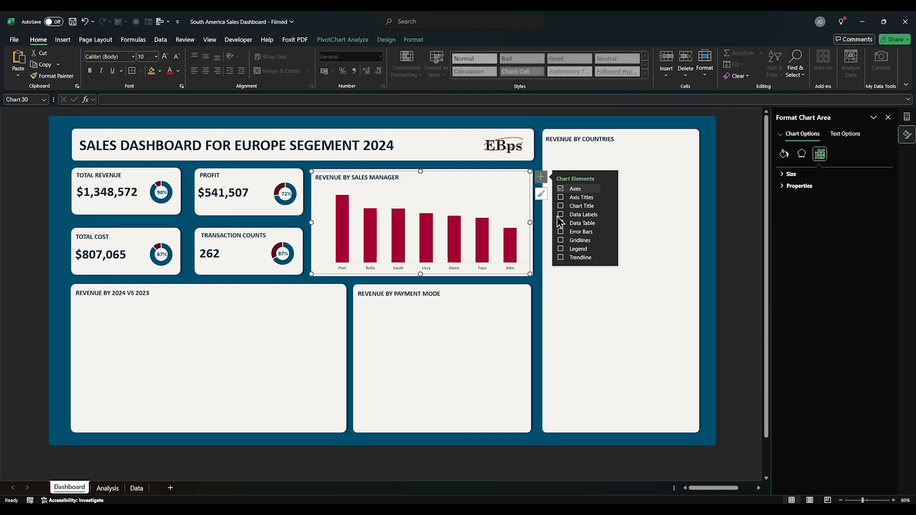
click(561, 215)
click(610, 216)
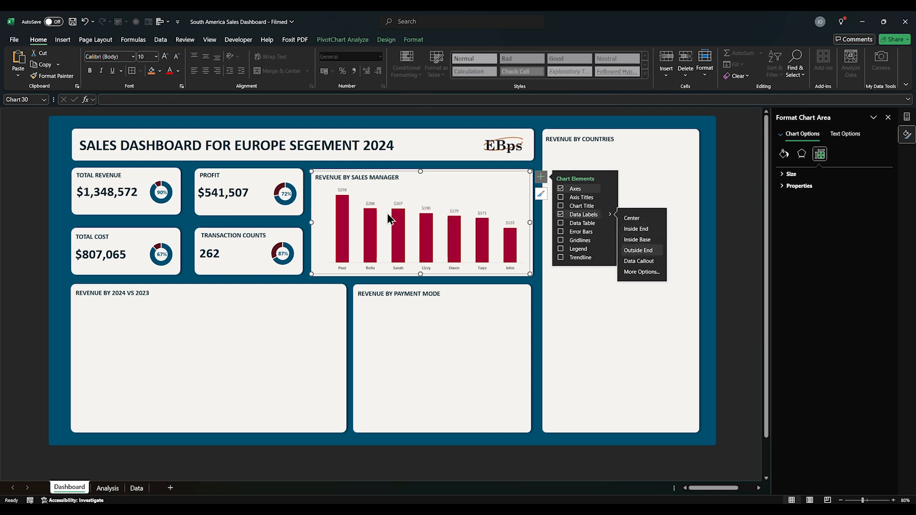
Step: Bold the sales manager chart's data labels and give them the custom number format $#"K"
click(340, 190)
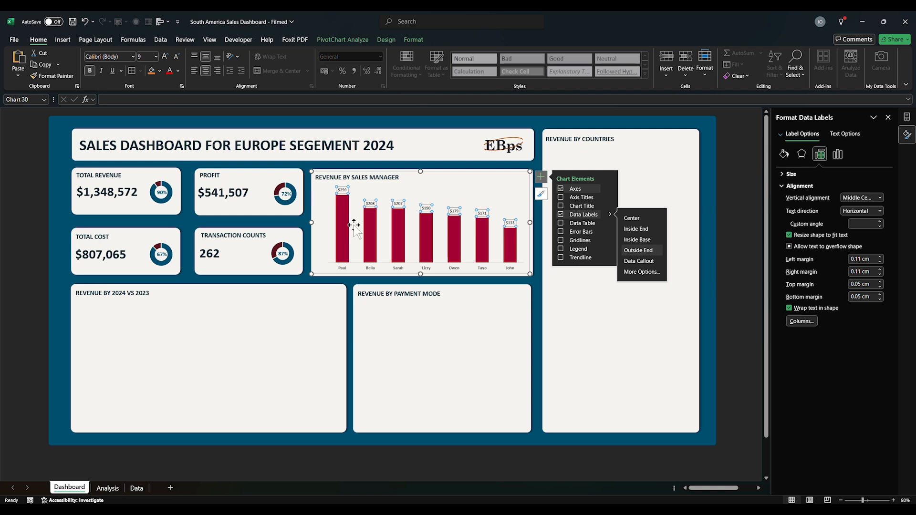
click(838, 155)
click(801, 186)
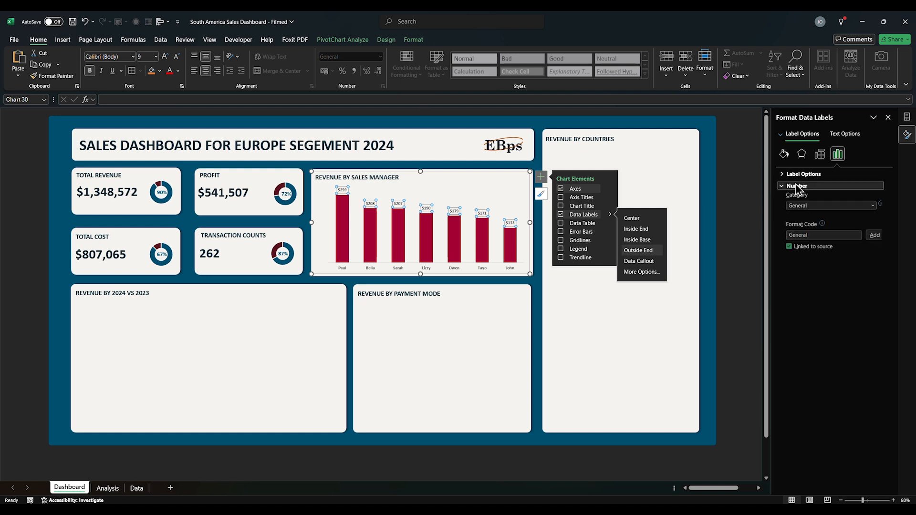
click(871, 207)
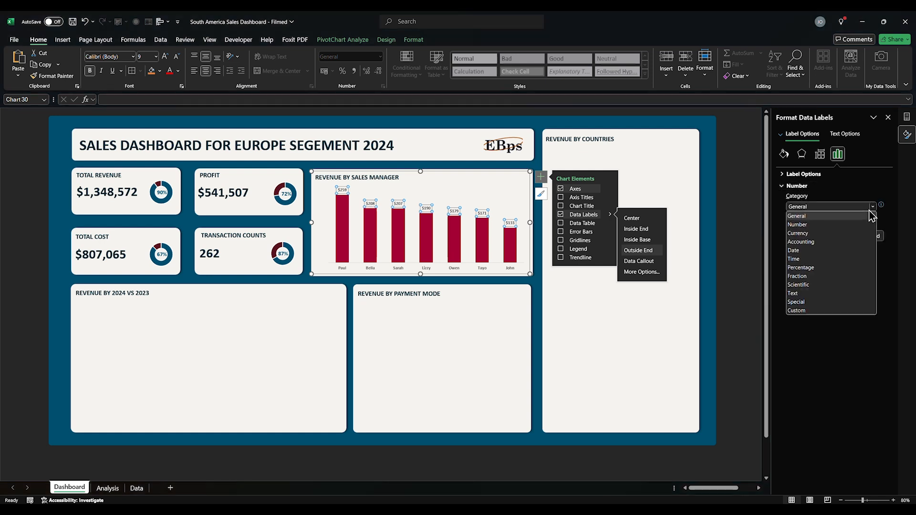
click(802, 311)
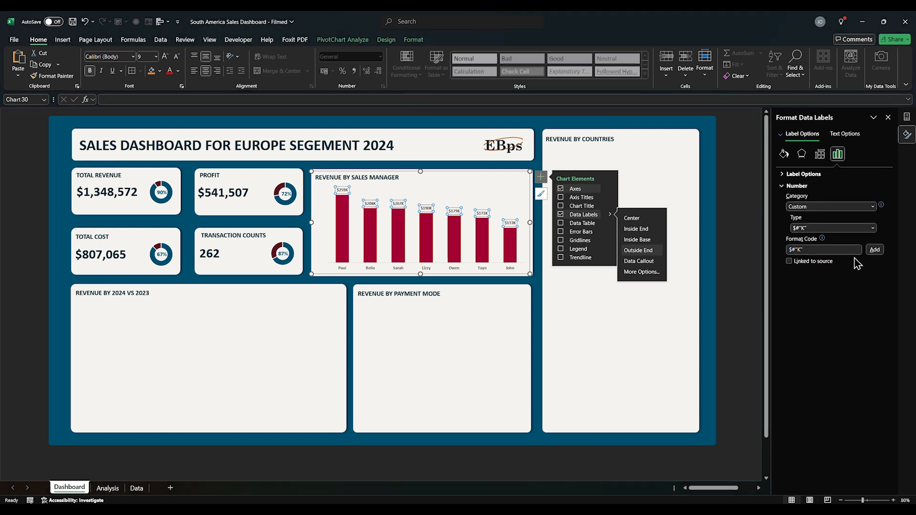
drag(818, 253, 774, 261)
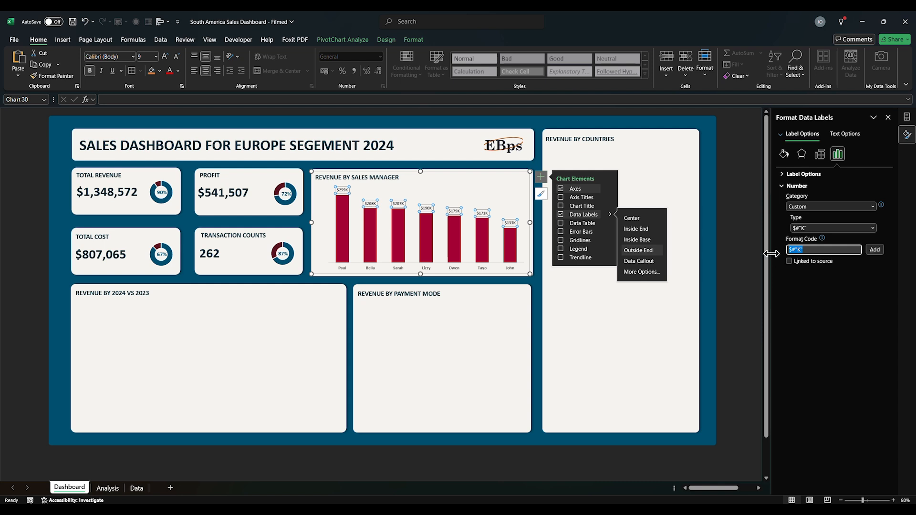
click(876, 250)
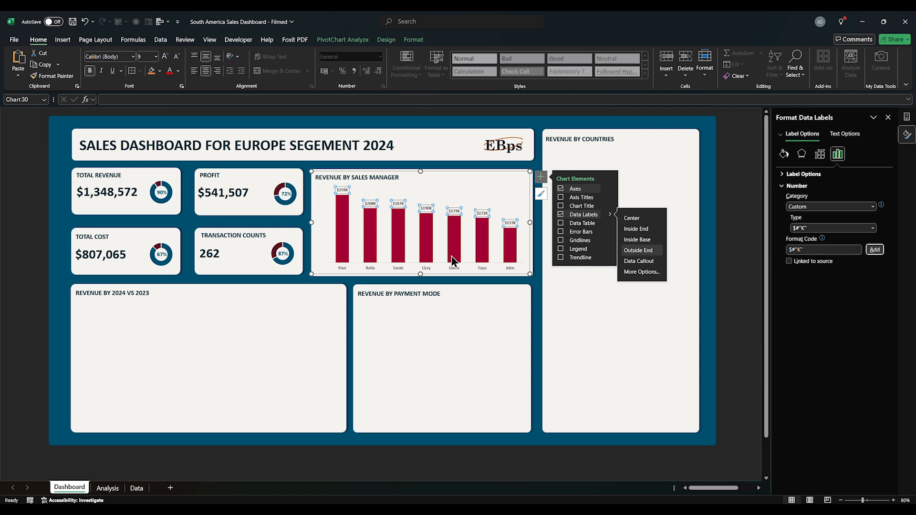
Step: Stretch the sales manager chart's plot area to the left edge of its panel and deselect the chart
click(365, 192)
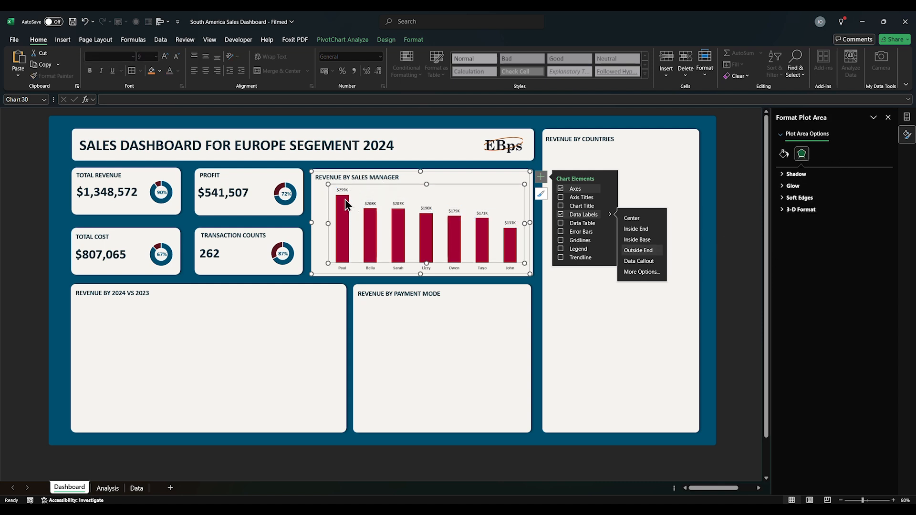
drag(328, 223, 314, 223)
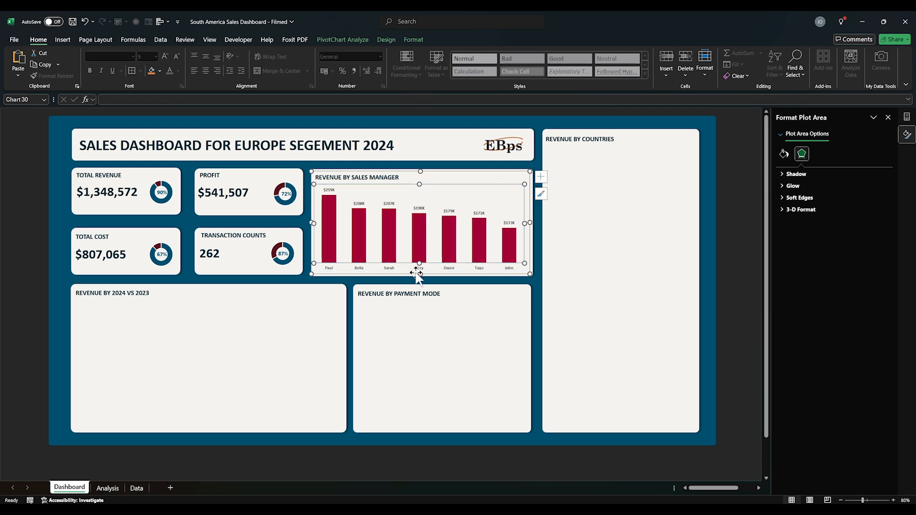
click(429, 346)
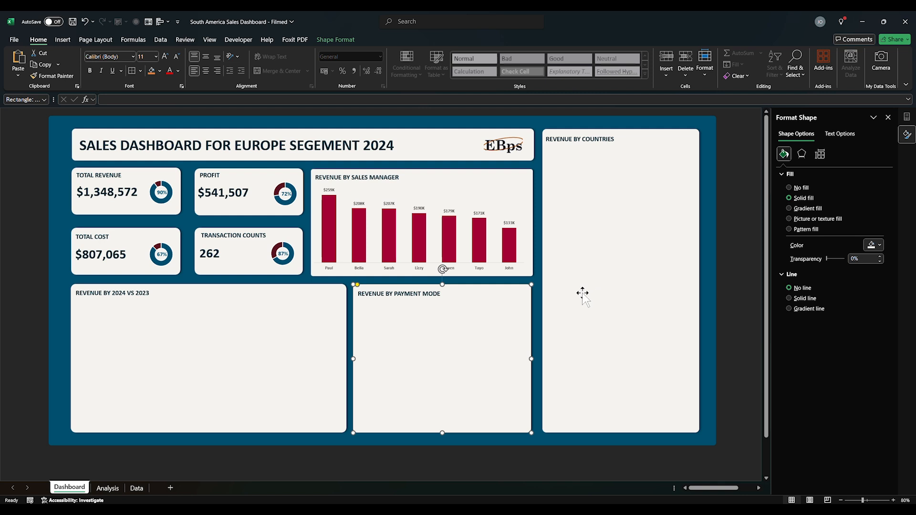
click(298, 478)
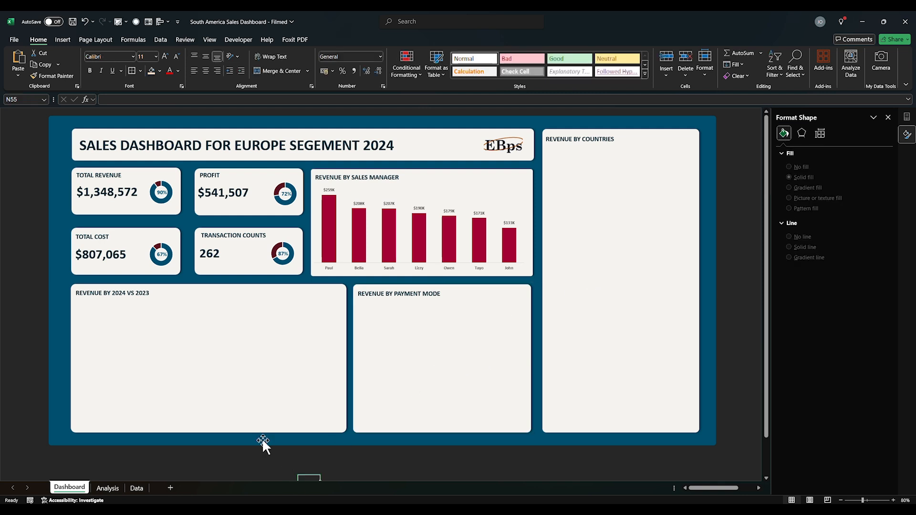
click(411, 26)
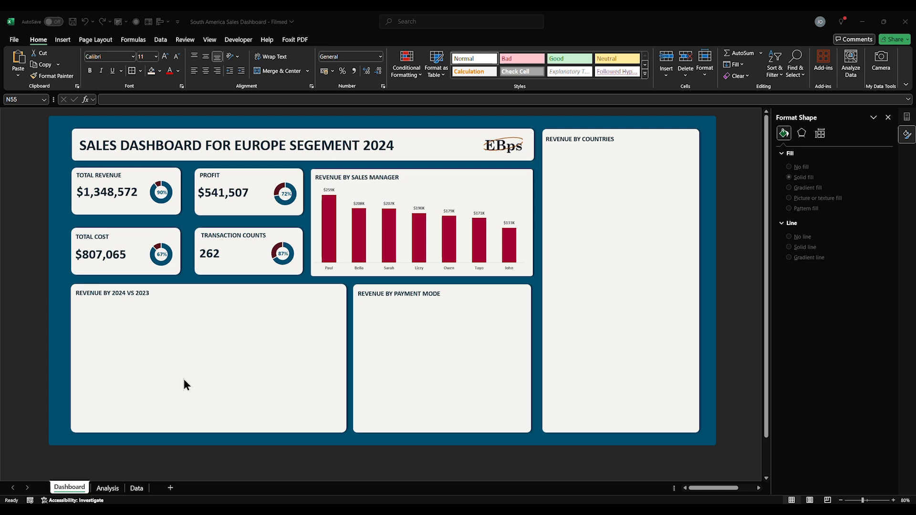
Step: Insert a line chart from the Months, 2023 and 2024 table (J17:L29) on the Analysis sheet, with separate 2023 and 2024 lines across the months
click(108, 488)
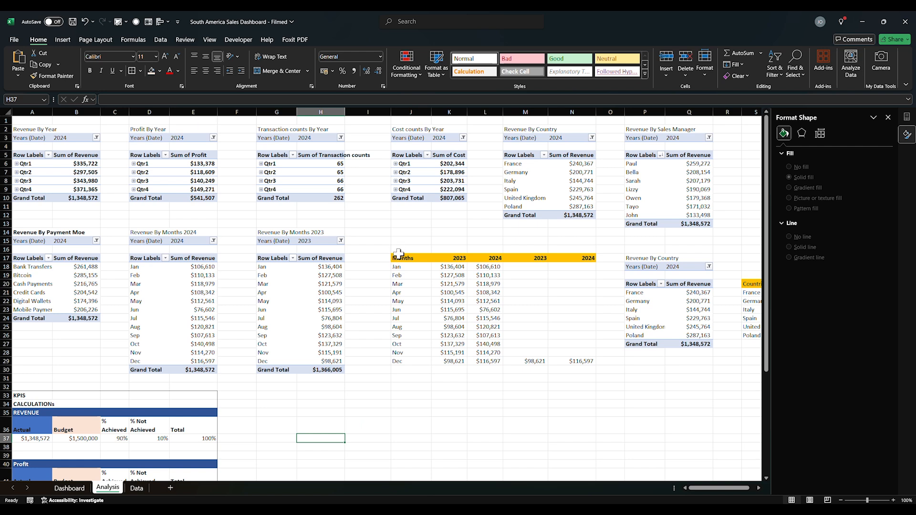
drag(398, 253, 568, 366)
click(448, 284)
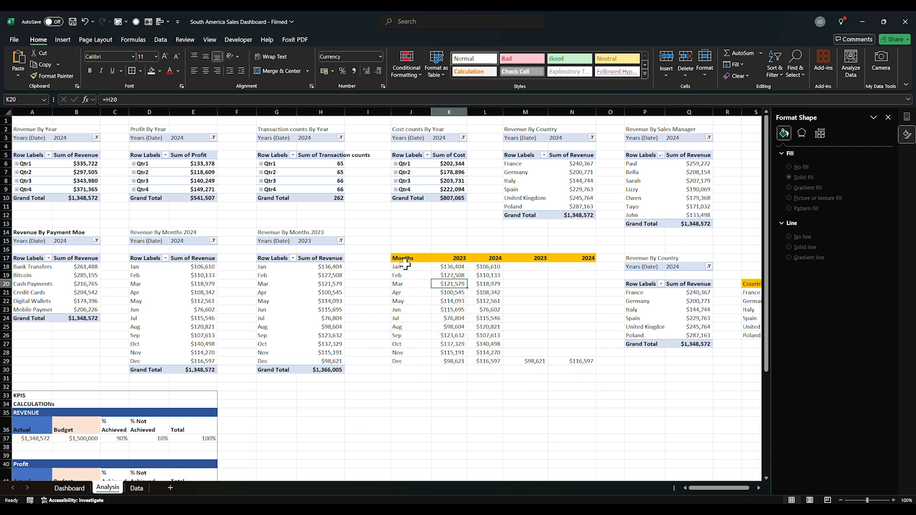
drag(403, 261, 481, 361)
click(63, 40)
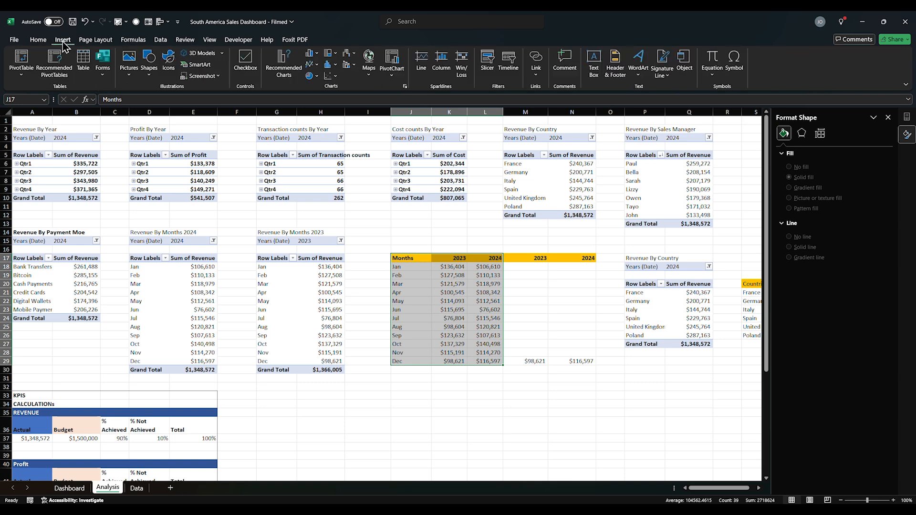
click(284, 69)
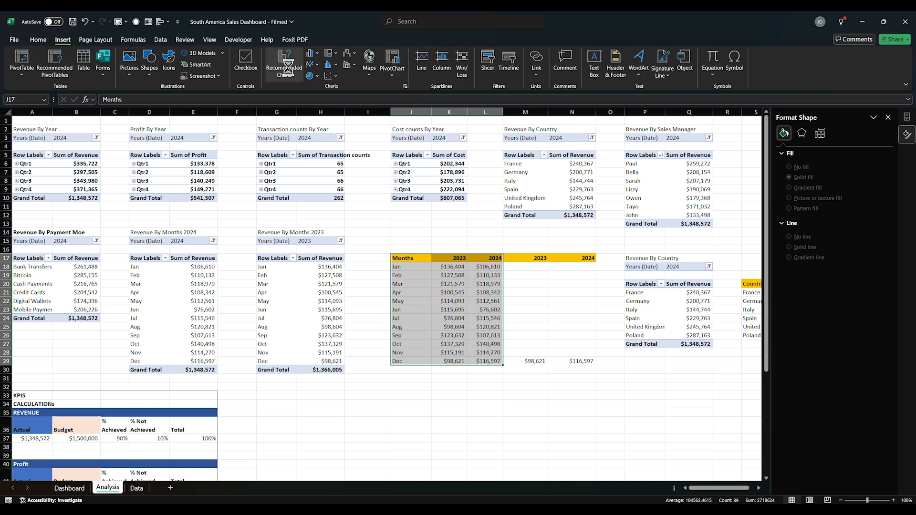
click(384, 145)
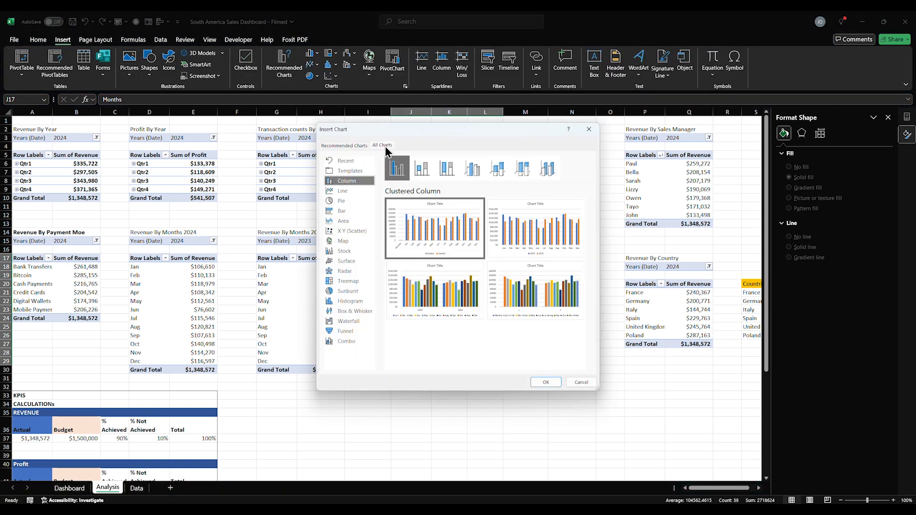
click(347, 190)
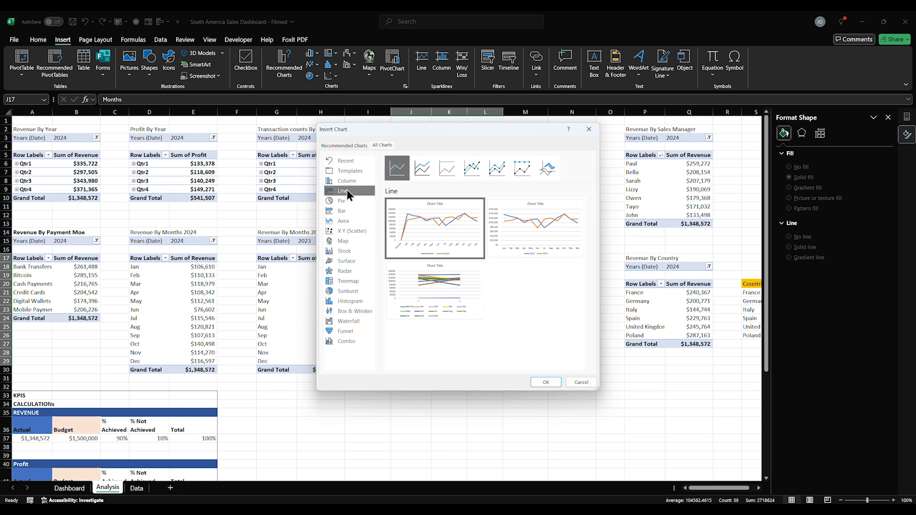
click(572, 238)
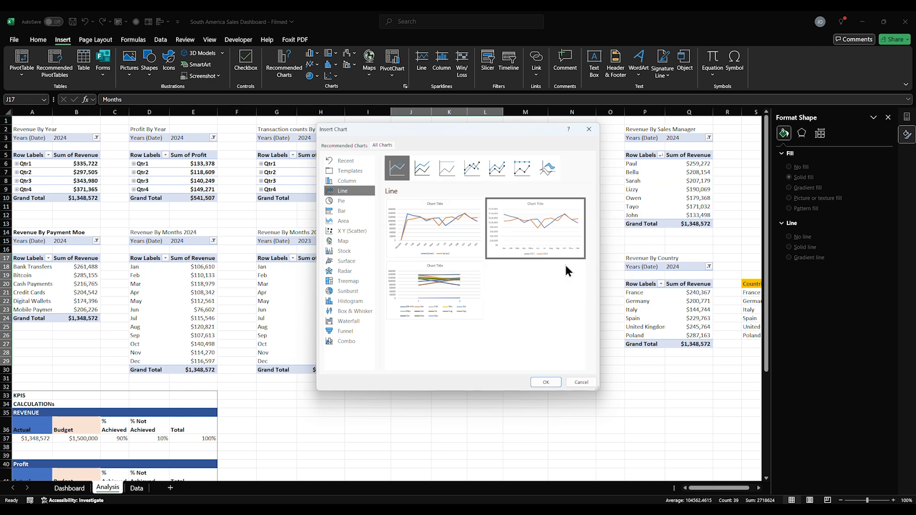
click(549, 384)
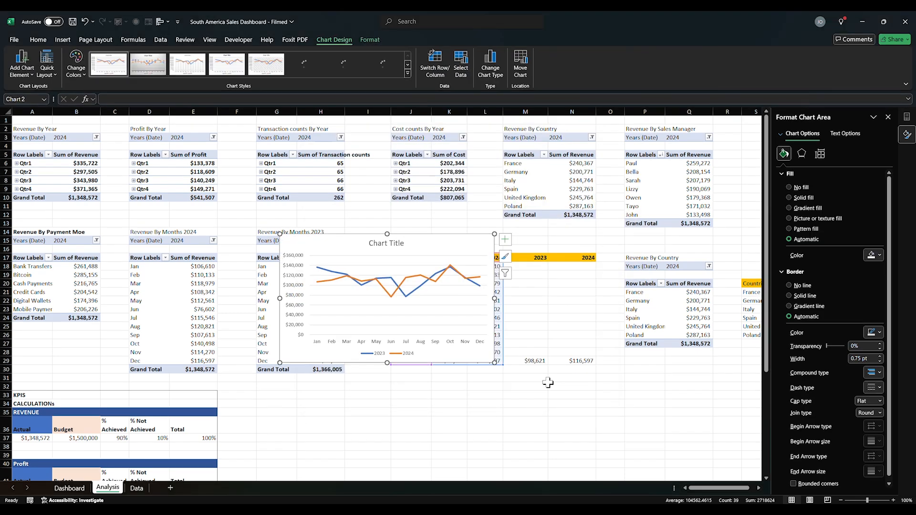
Step: Delete the gridlines, legend and chart title from the monthly 2023 and 2024 line chart
click(421, 327)
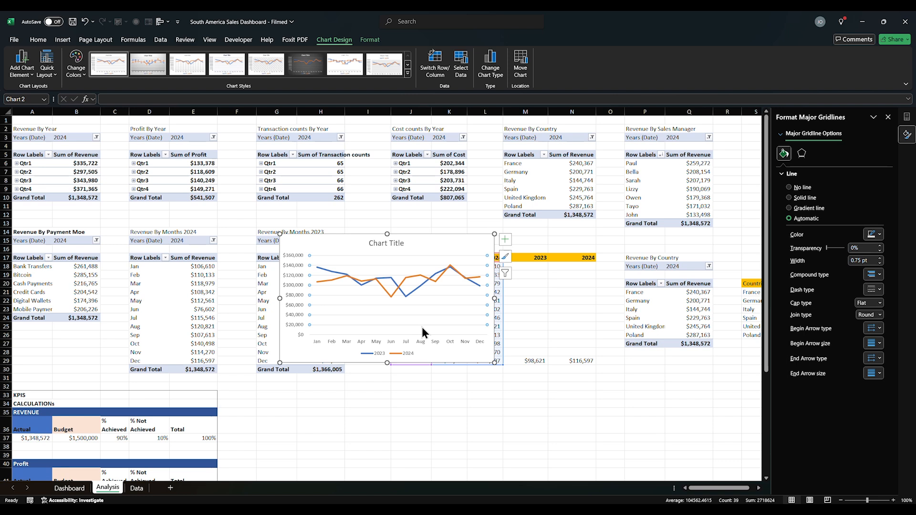
key(Escape)
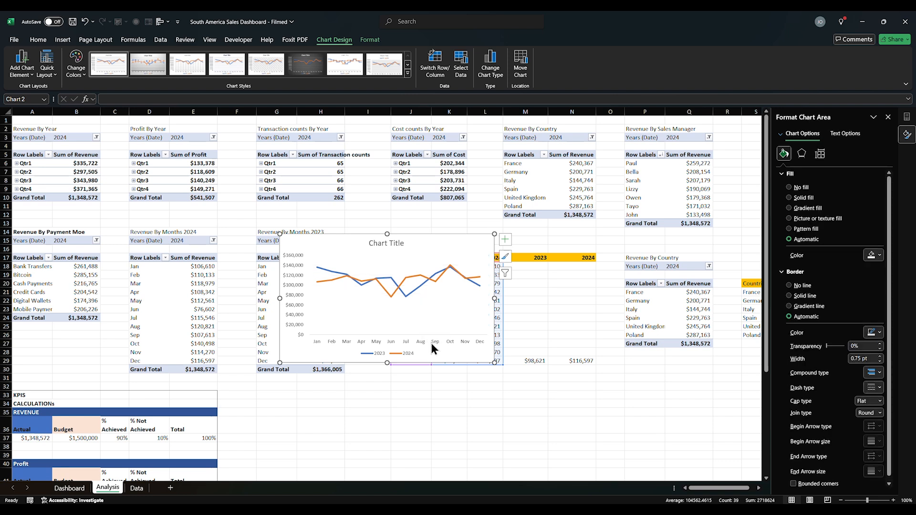
click(408, 354)
key(Delete)
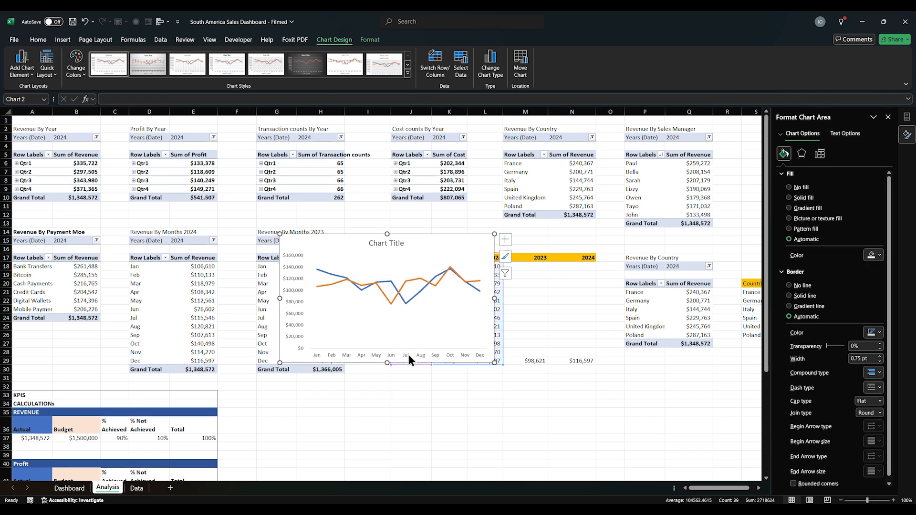
click(376, 246)
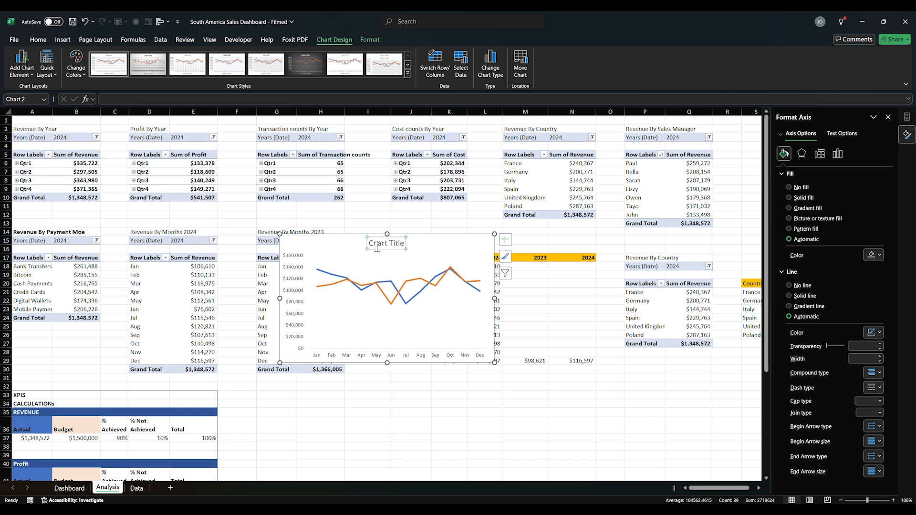
key(Delete)
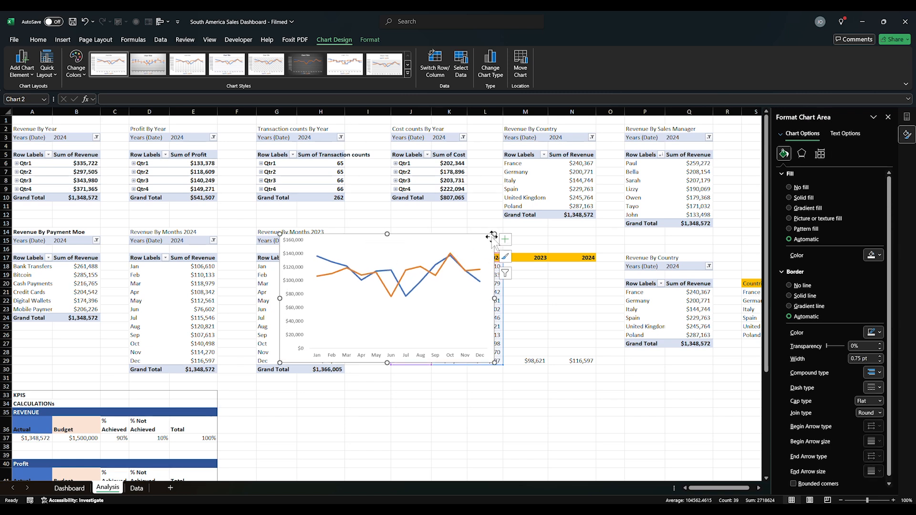
Step: Restore the deleted title of the monthly line chart and delete it again
key(ctrl+z)
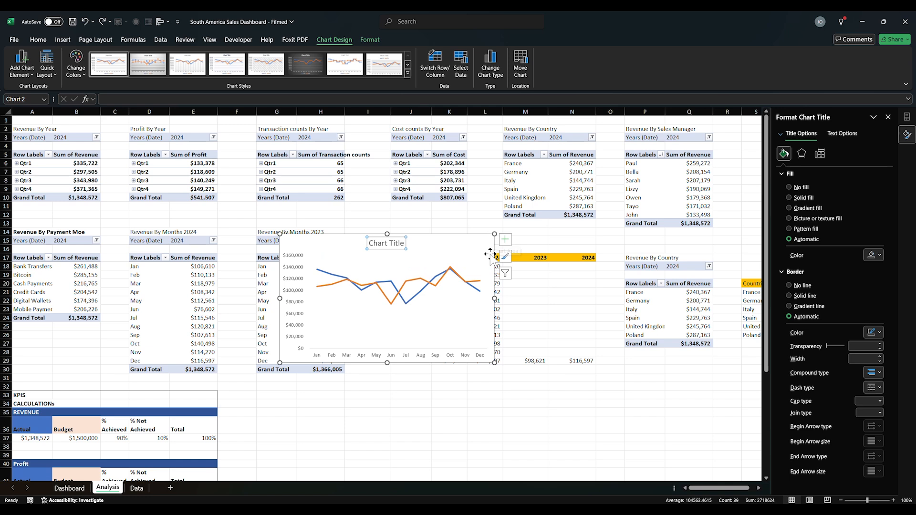
triple_click(393, 243)
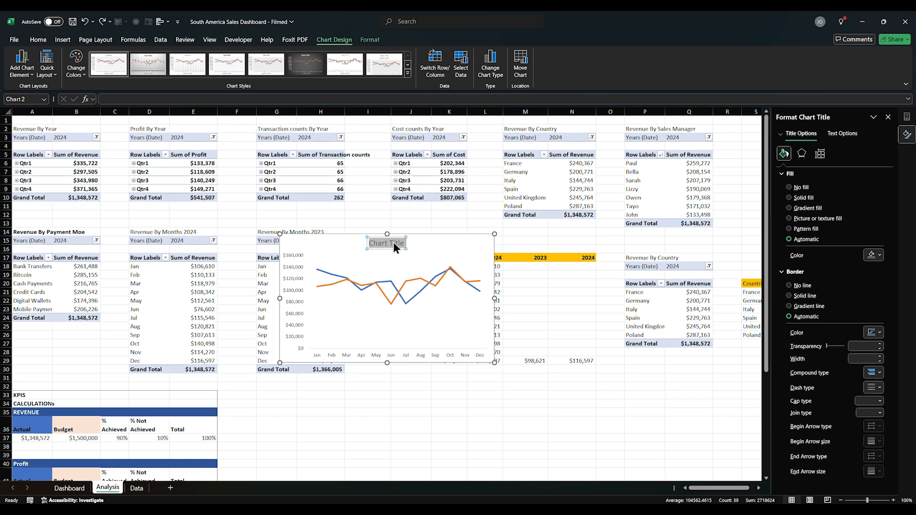
click(439, 242)
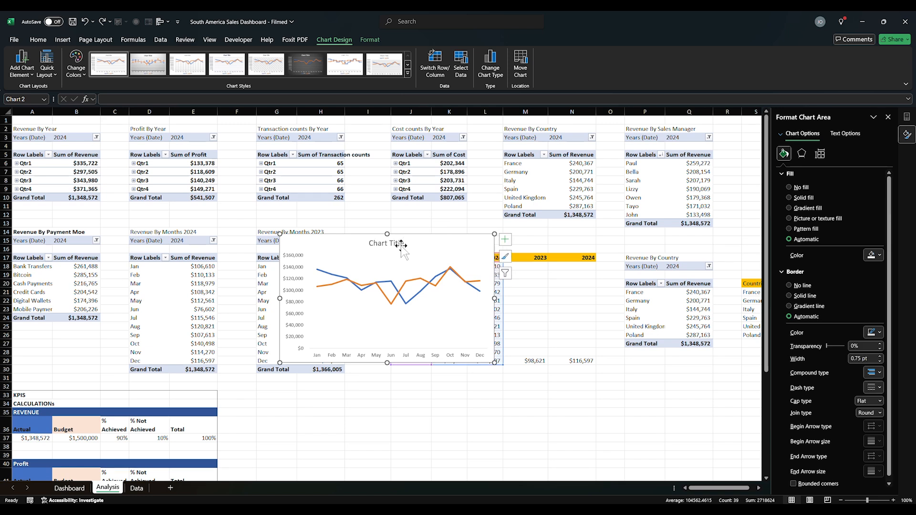
click(401, 245)
key(Delete)
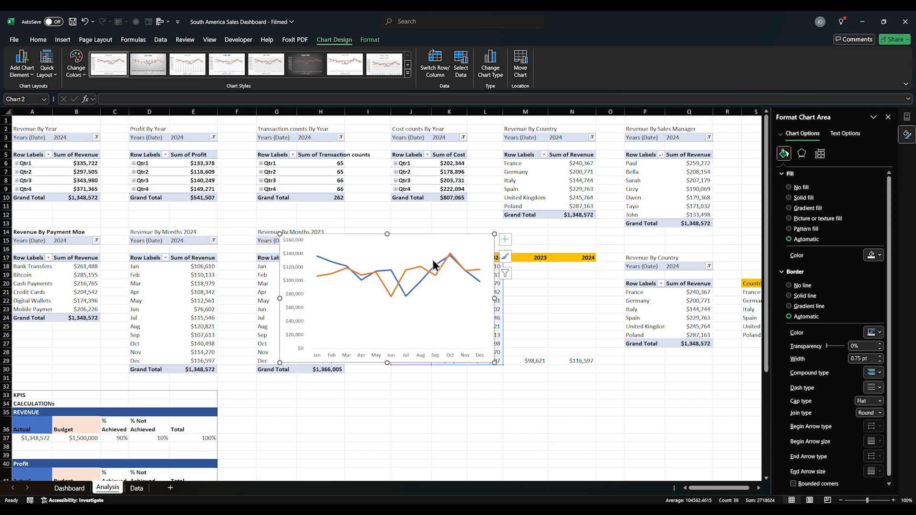
Step: Set both the plot area and the chart area of the monthly line chart to no fill and no border line
click(425, 251)
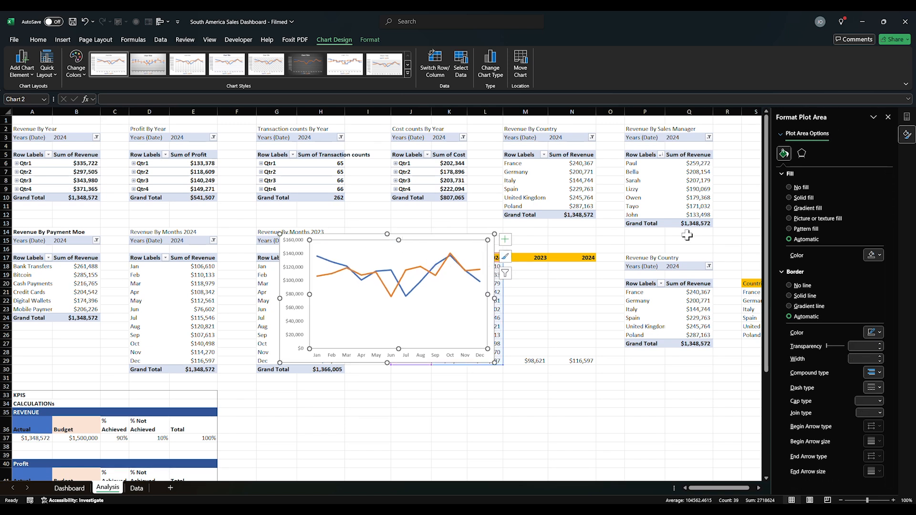
click(801, 188)
click(798, 268)
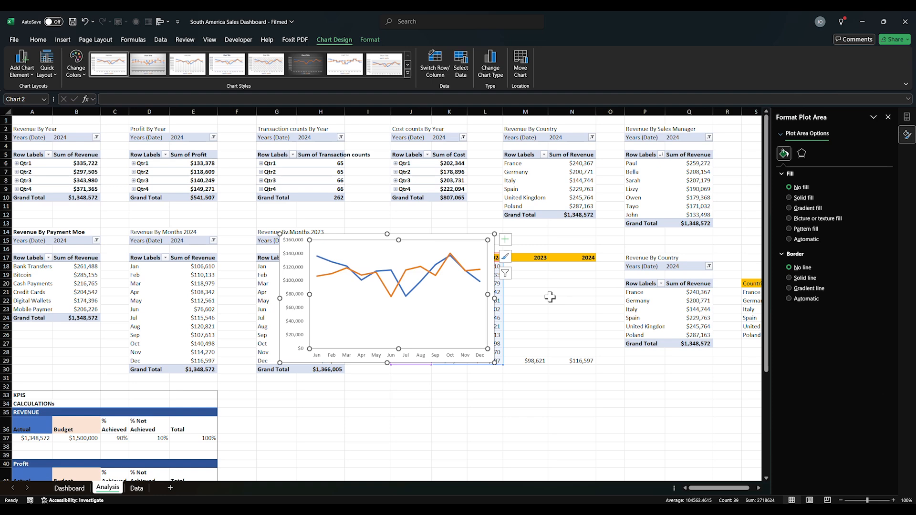
click(491, 329)
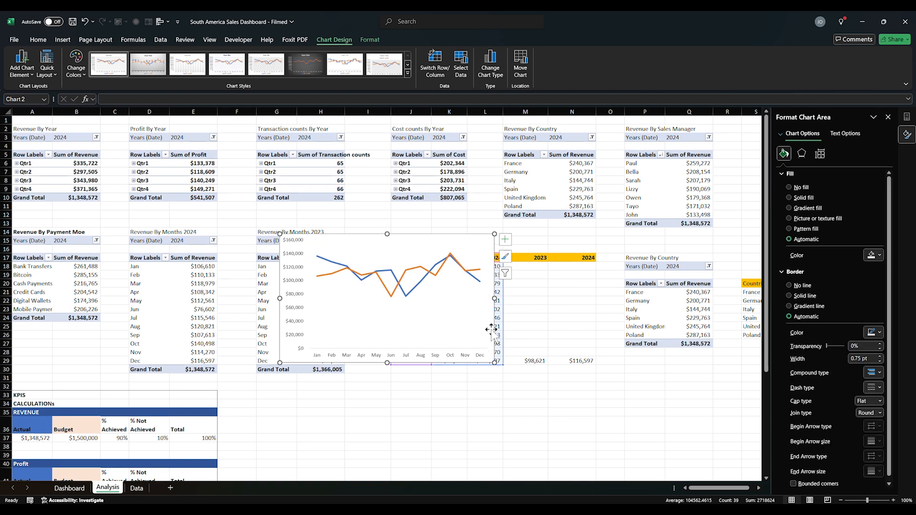
click(797, 196)
click(799, 188)
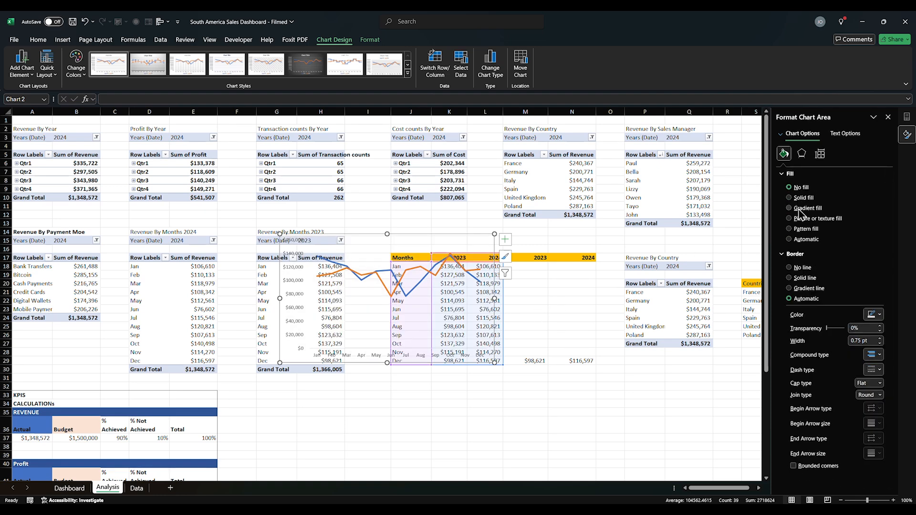
click(800, 268)
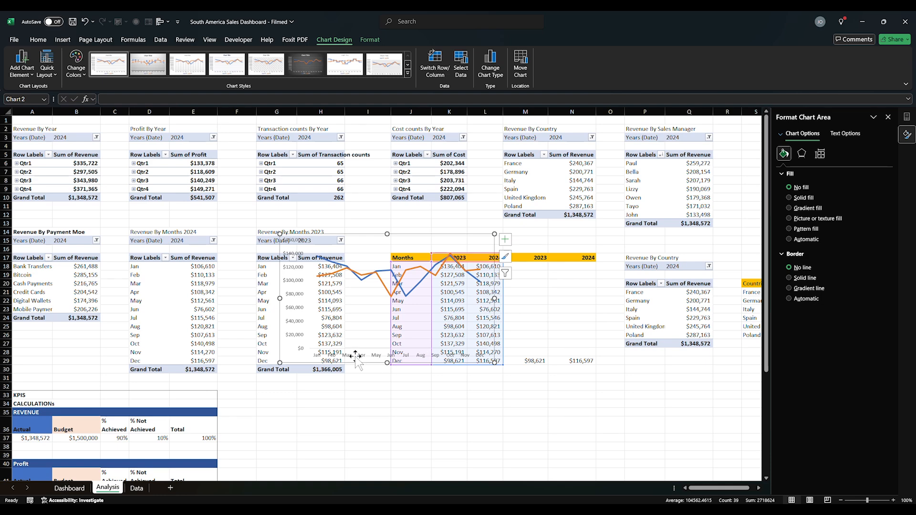
Step: Move the monthly line chart from the Analysis sheet to the Dashboard's Revenue by 2024 vs 2023 panel and enlarge it to fill the panel
key(Delete)
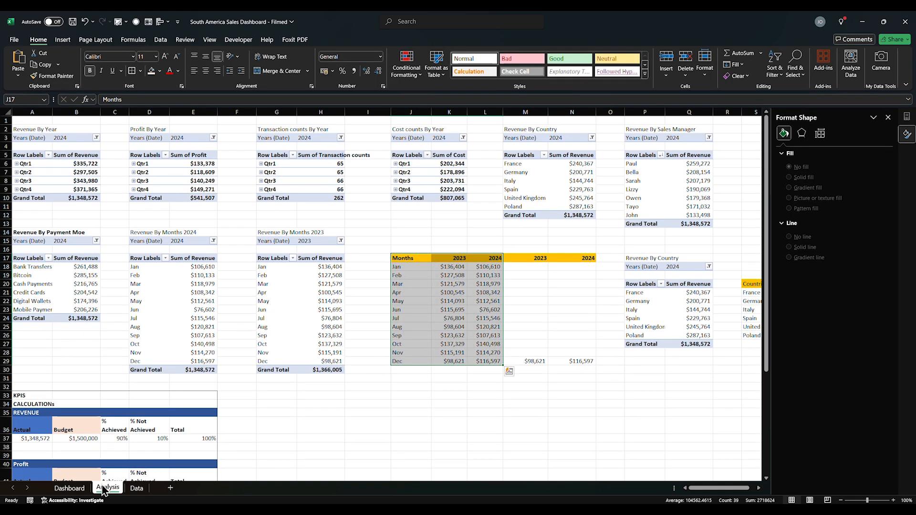
click(70, 487)
click(200, 355)
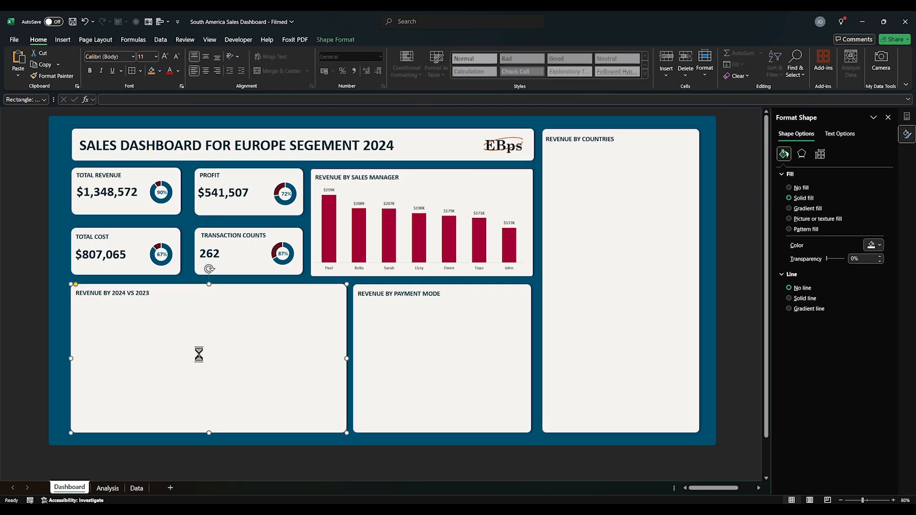
key(ctrl+v)
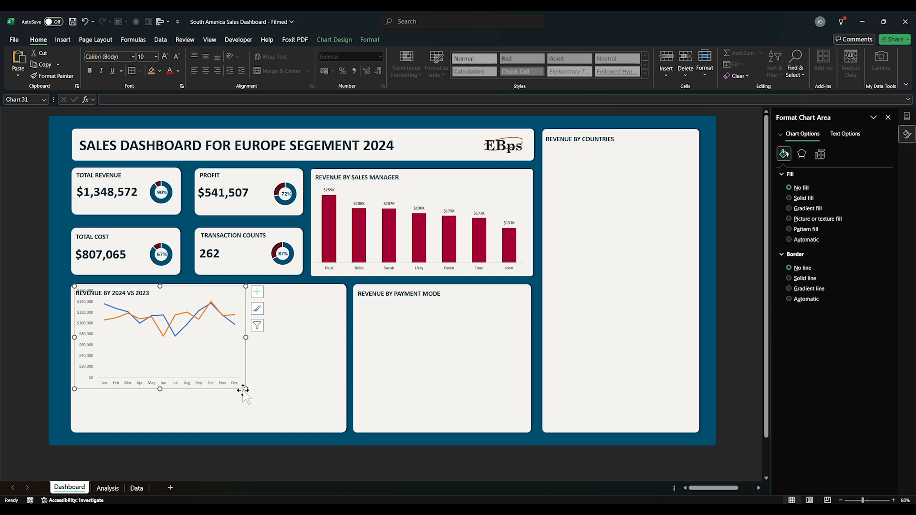
drag(242, 389, 344, 426)
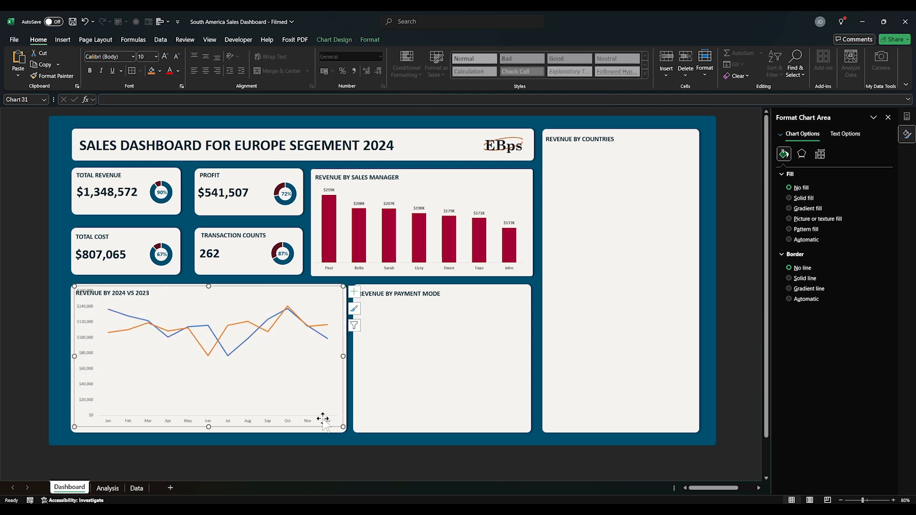
Step: Smooth the 2024 line in the monthly revenue chart and recolor it in the crimson used for the sales manager columns
click(208, 352)
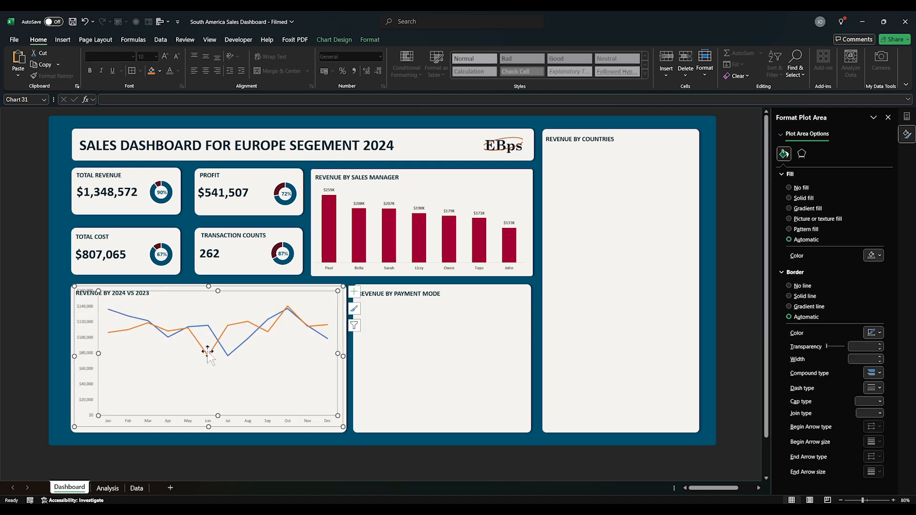
click(229, 326)
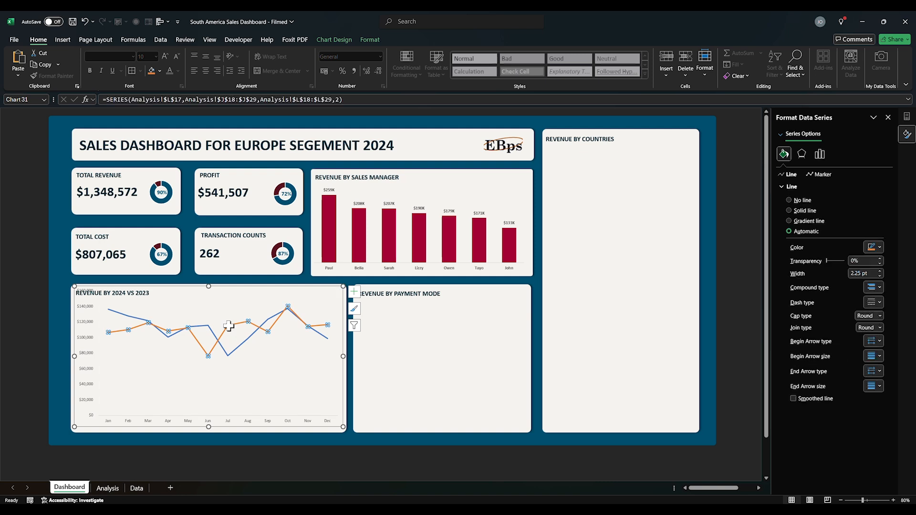
click(797, 400)
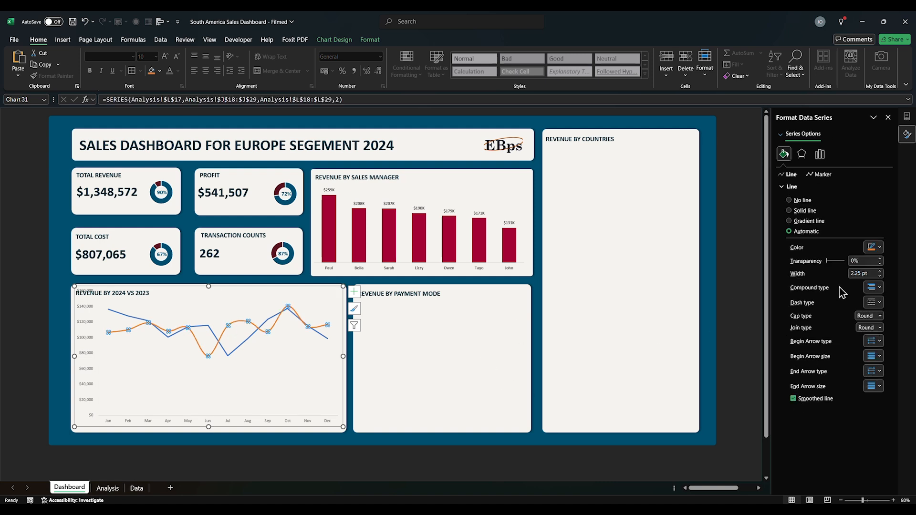
click(876, 247)
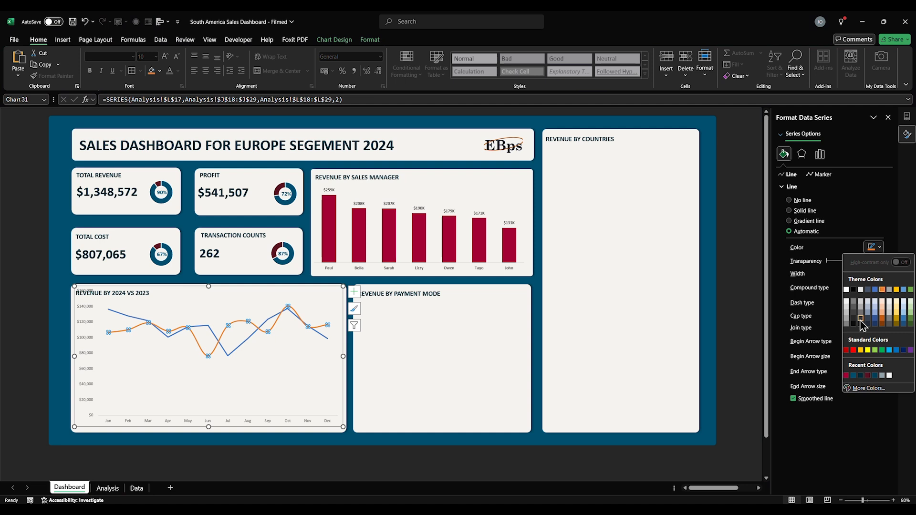
click(847, 375)
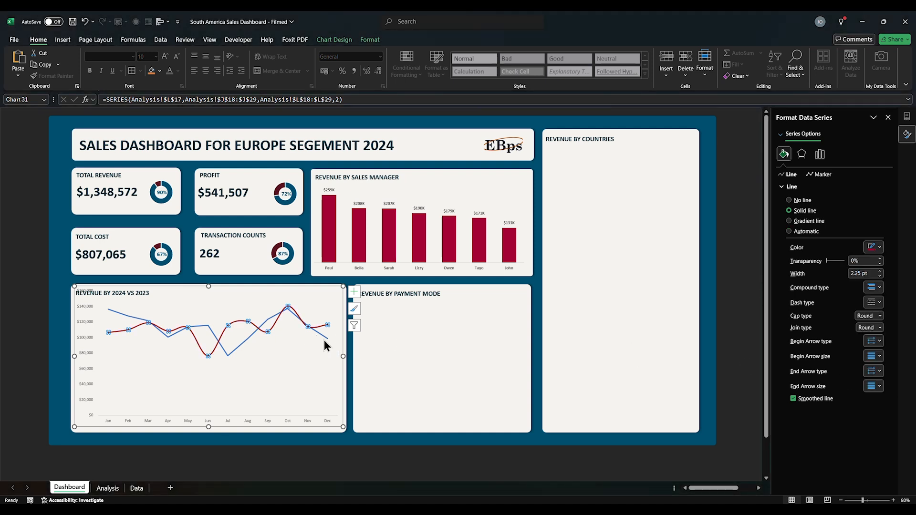
Step: Smooth the 2023 line in the monthly revenue chart and recolor it dark navy from the recent colors
click(327, 339)
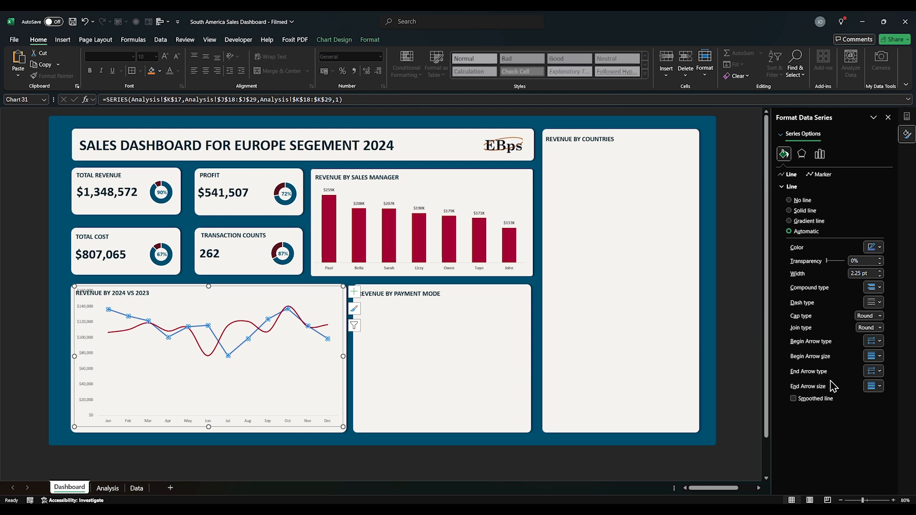
click(794, 400)
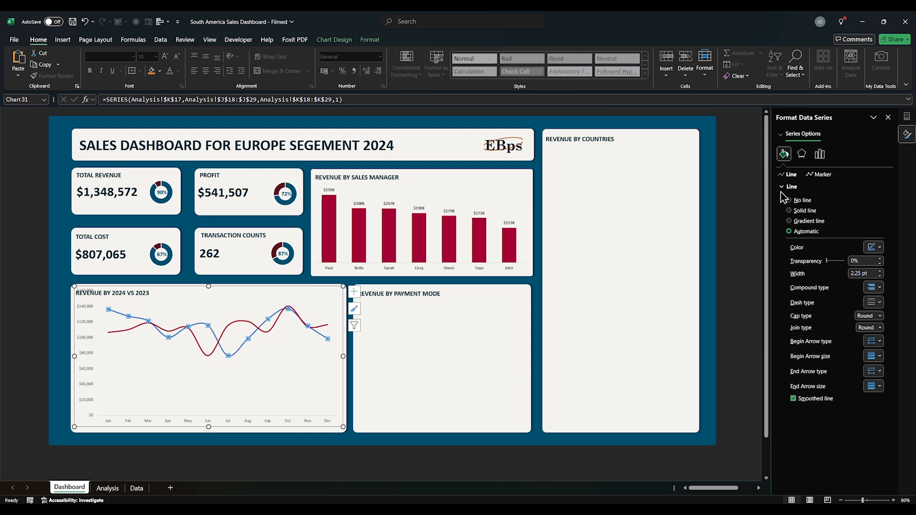
click(879, 247)
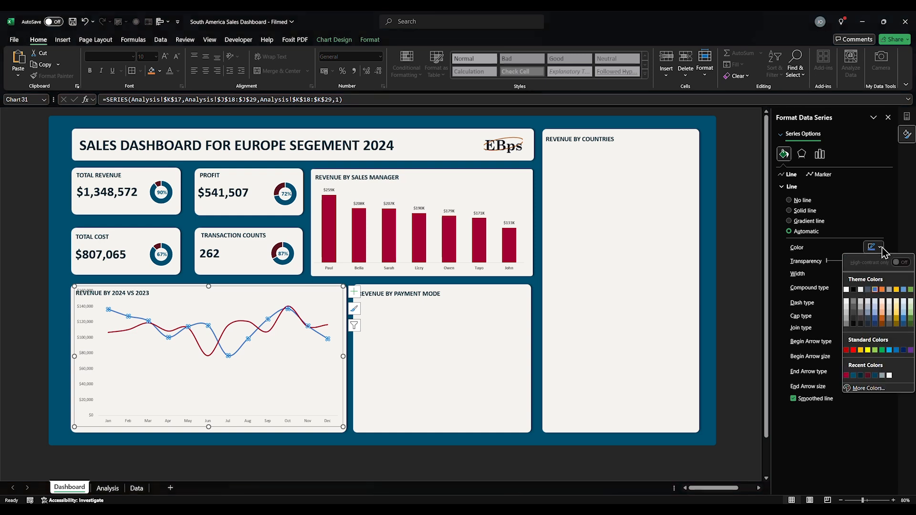
click(860, 376)
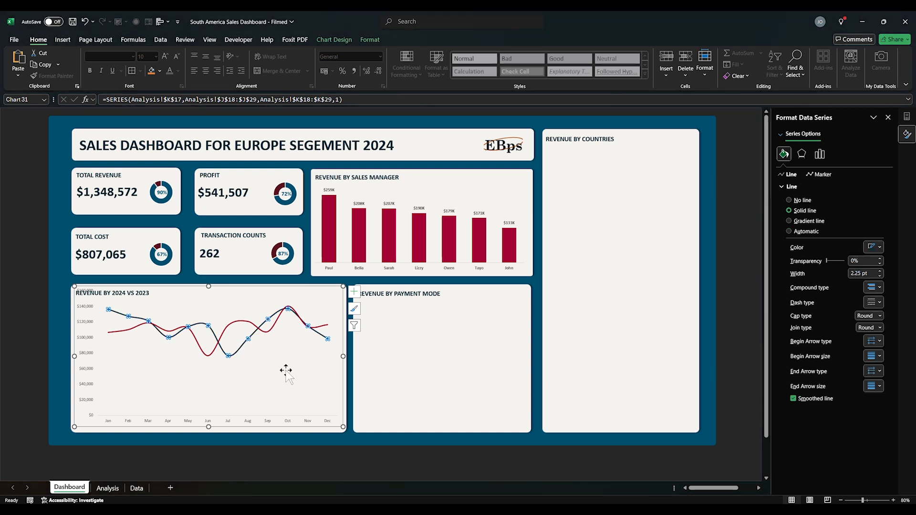
Step: Start adding another series to the monthly revenue chart's data source, with its series name referenced from the Analysis sheet
click(253, 386)
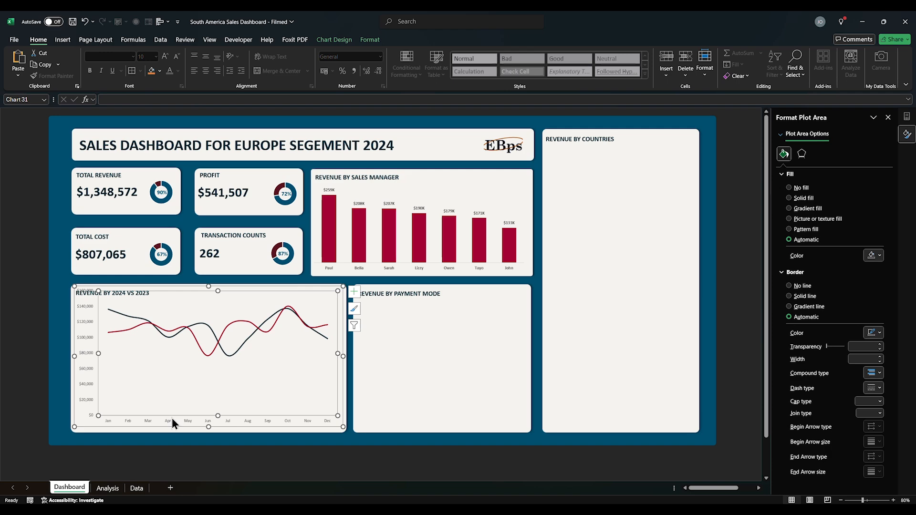
click(169, 422)
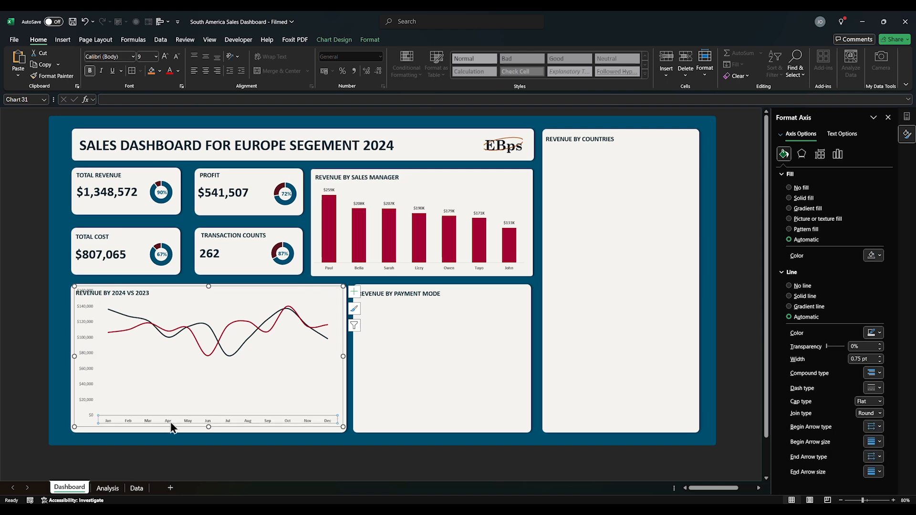
right_click(212, 348)
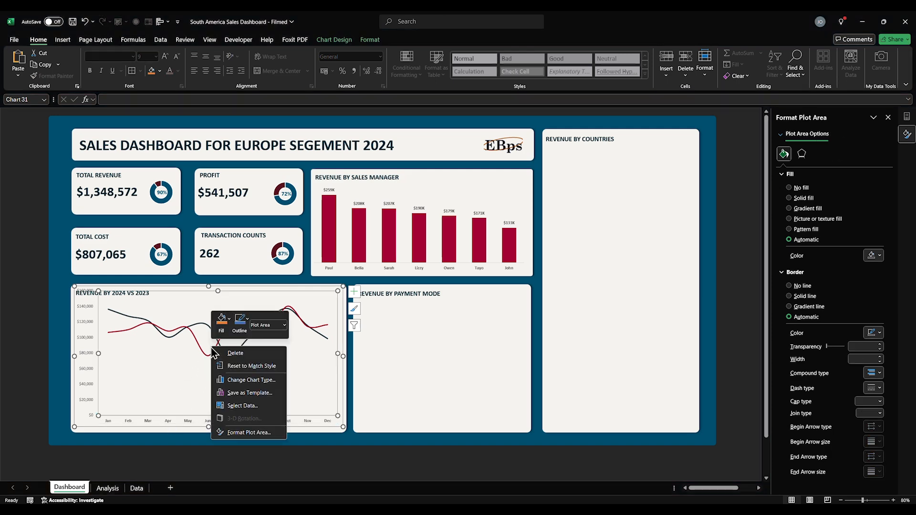
click(241, 406)
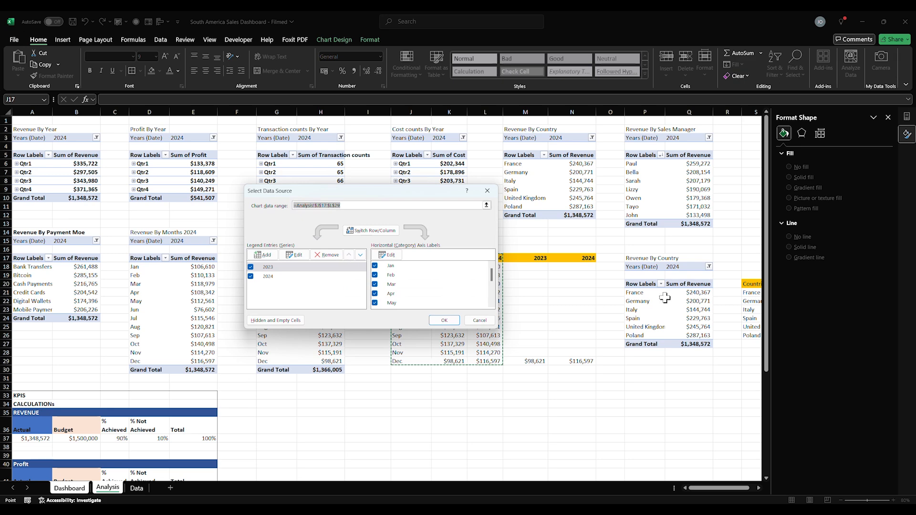
drag(437, 193, 402, 197)
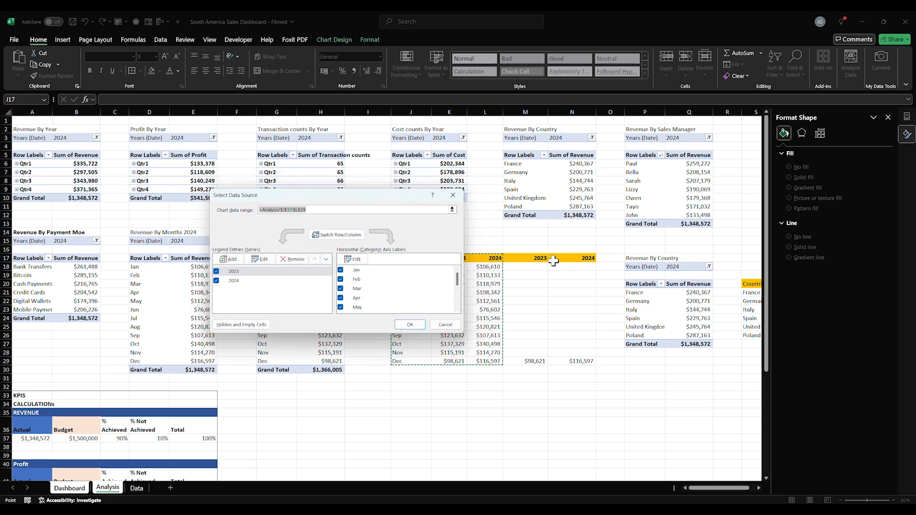
click(229, 259)
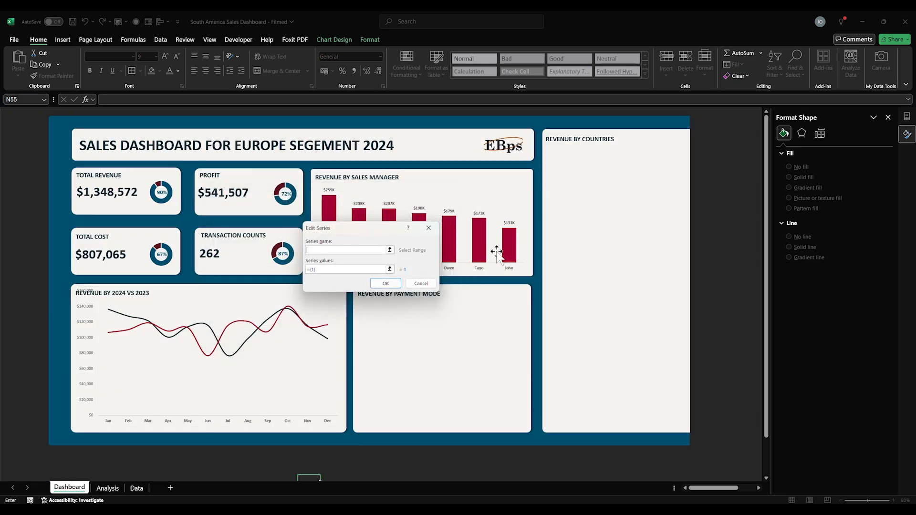
click(389, 251)
click(107, 488)
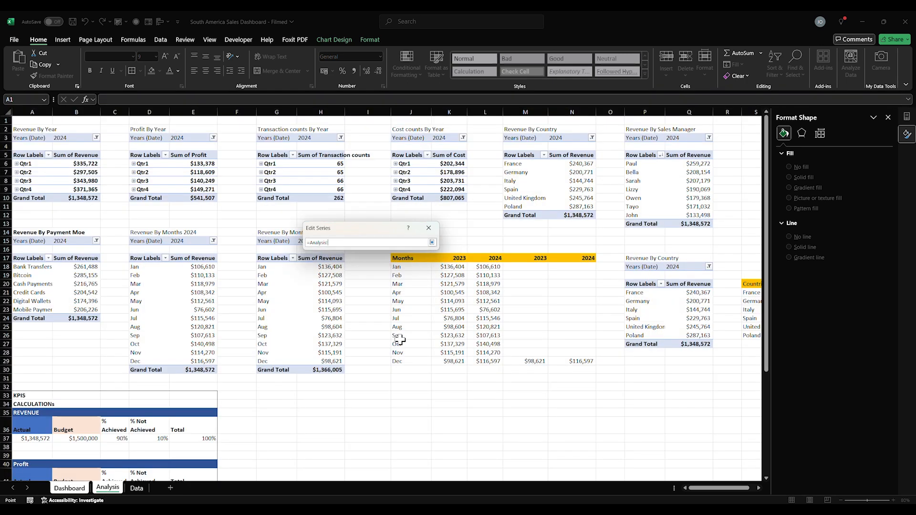
Step: Add a chart series named from cell M17 of the Analysis sheet, taking its values from the 2023 data in column M
click(526, 258)
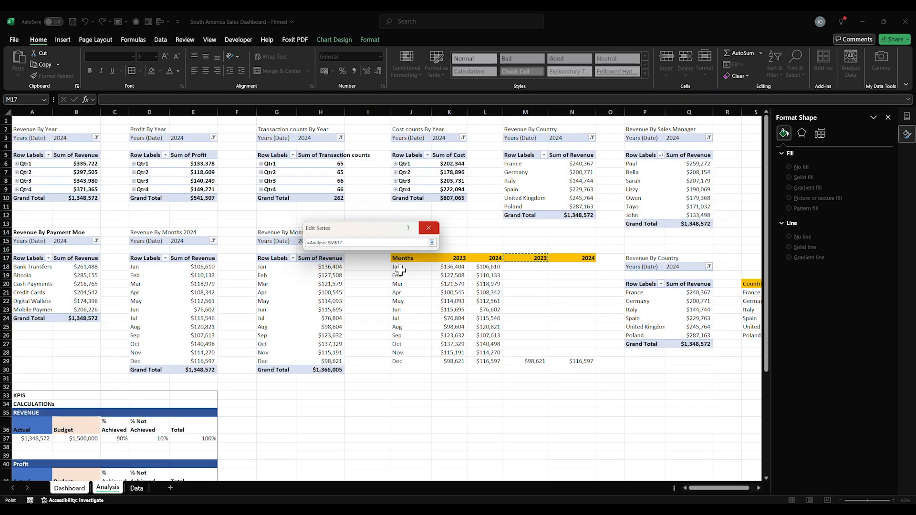
click(432, 243)
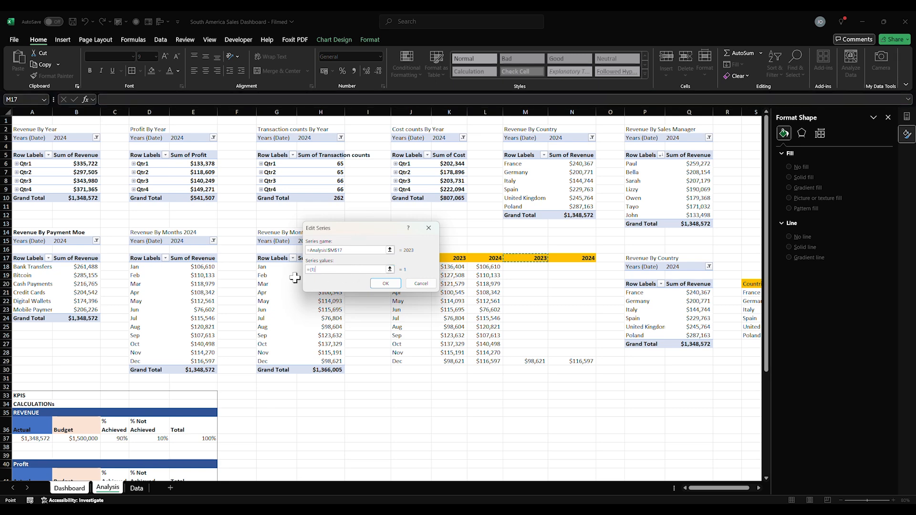
key(BackSpace)
click(532, 363)
key(Return)
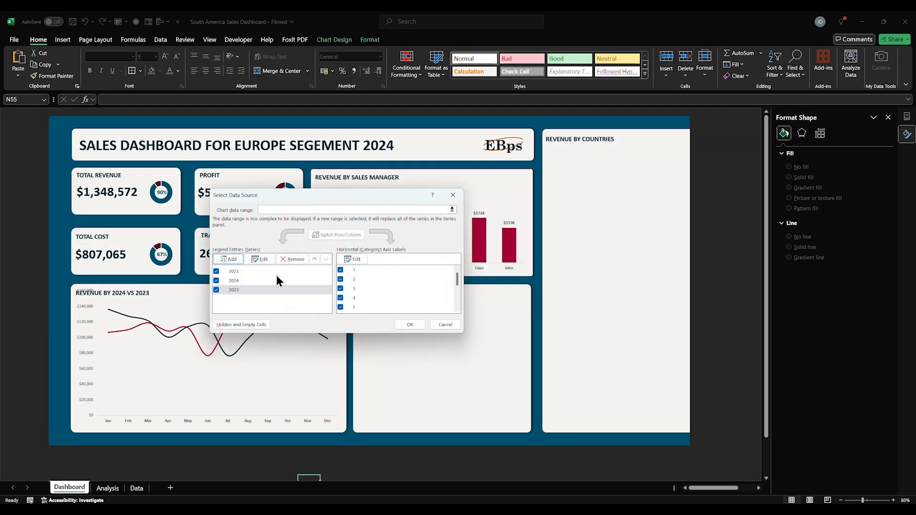
Step: Add another series named from Analysis cell N17 with values from the 2024 data in column N, and apply the data source changes
click(237, 263)
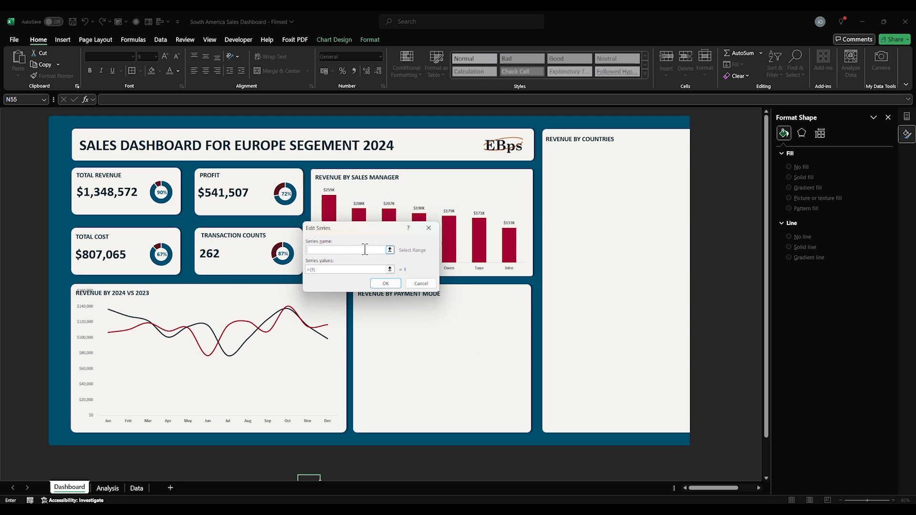
click(390, 250)
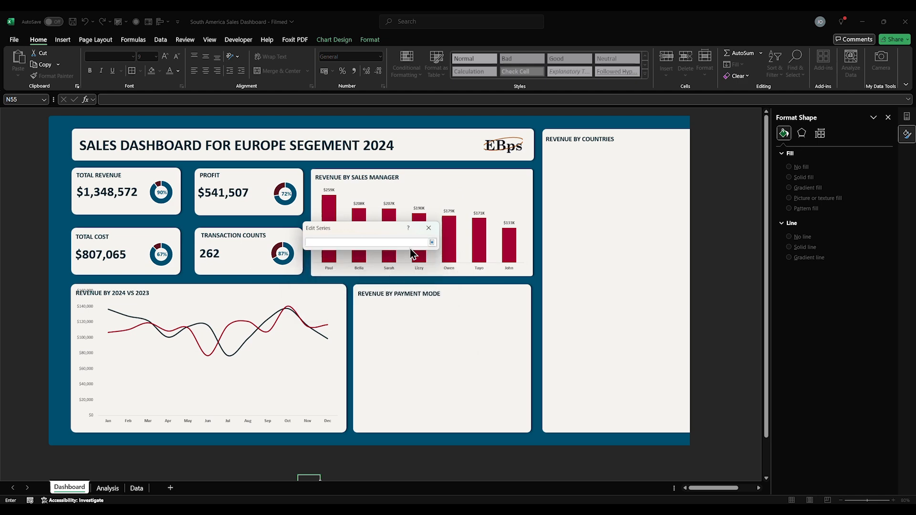
click(107, 488)
click(585, 260)
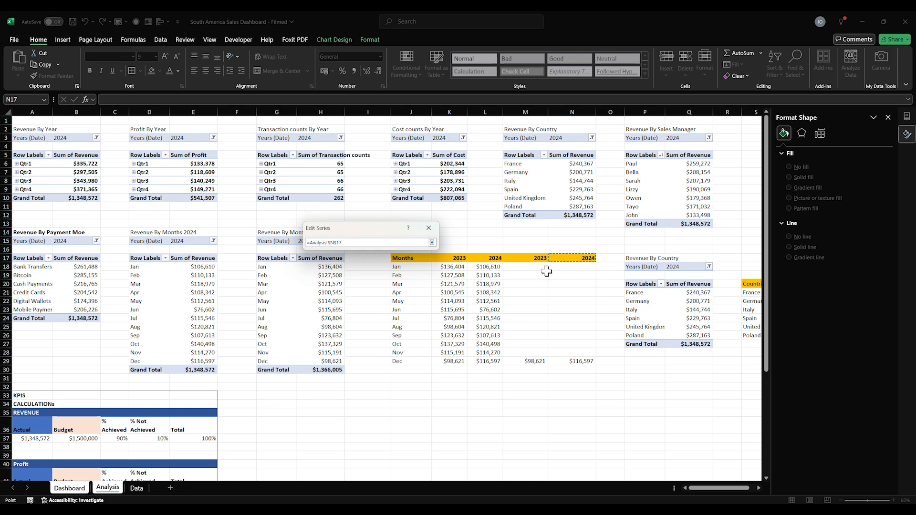
key(Return)
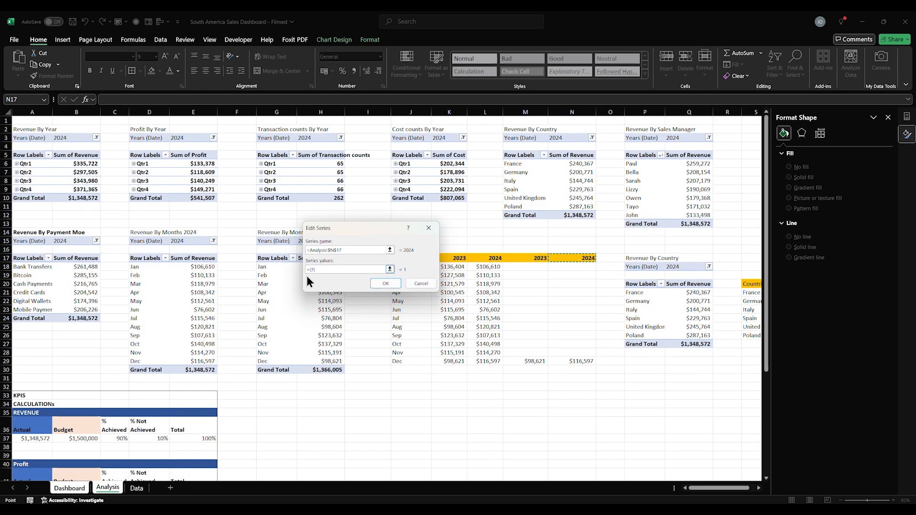
drag(319, 269, 306, 269)
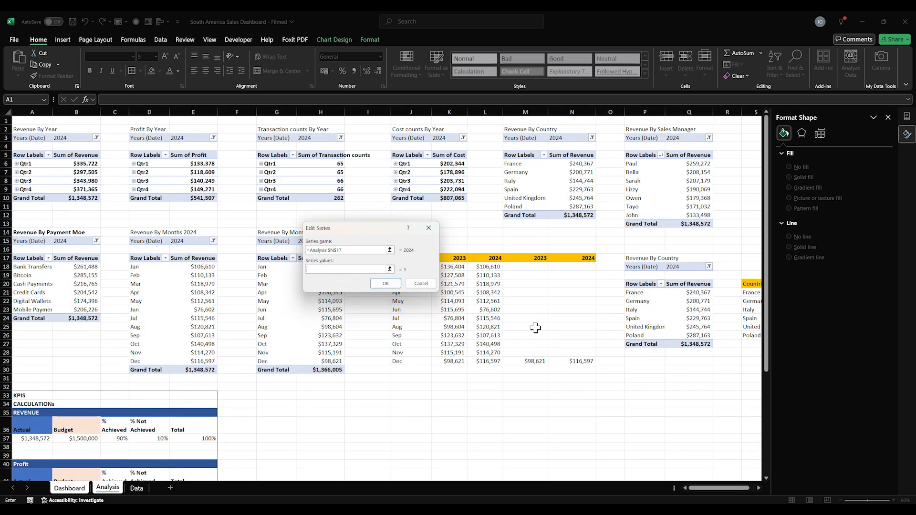
click(581, 361)
click(385, 283)
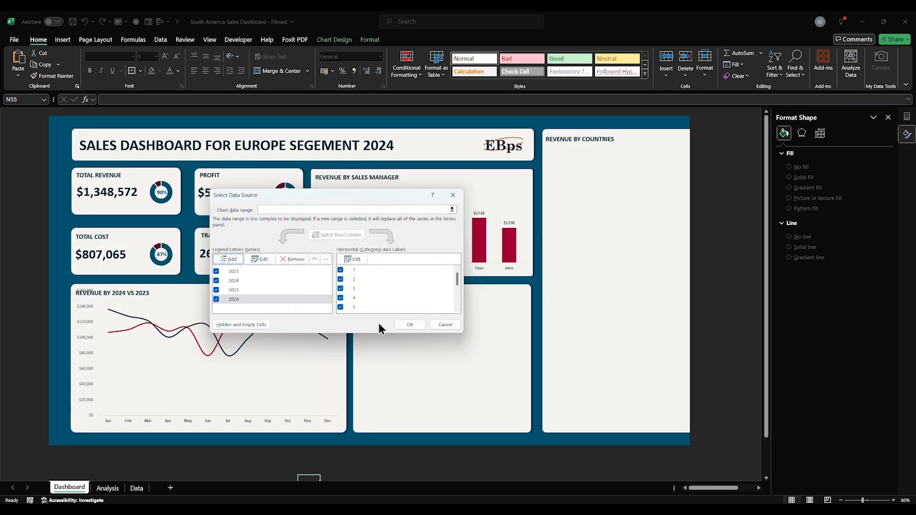
click(408, 324)
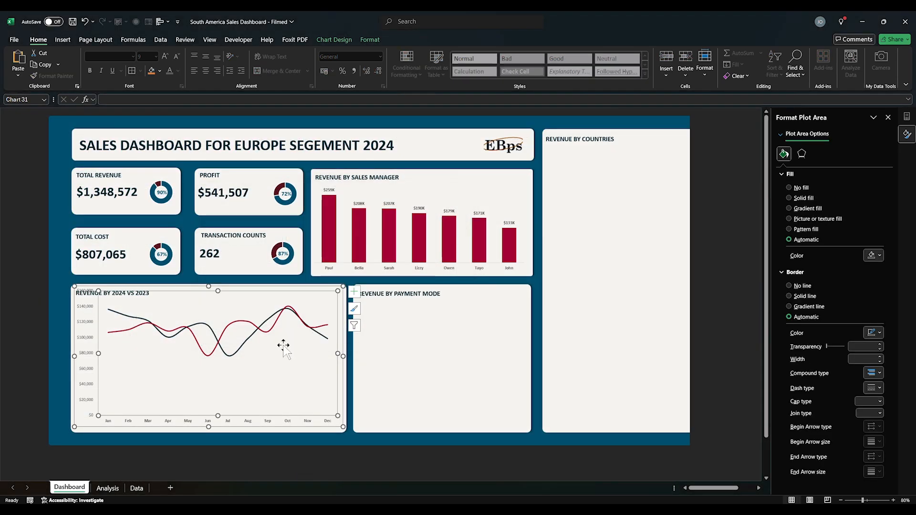
Step: Lower the top edge of the line chart's plot area so it clears the REVENUE BY 2024 VS 2023 heading
click(88, 328)
click(193, 296)
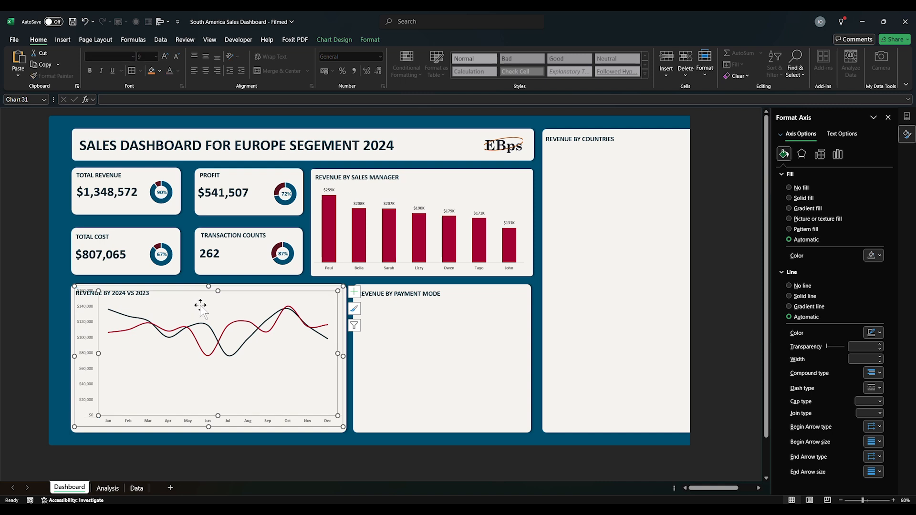
drag(218, 291, 218, 307)
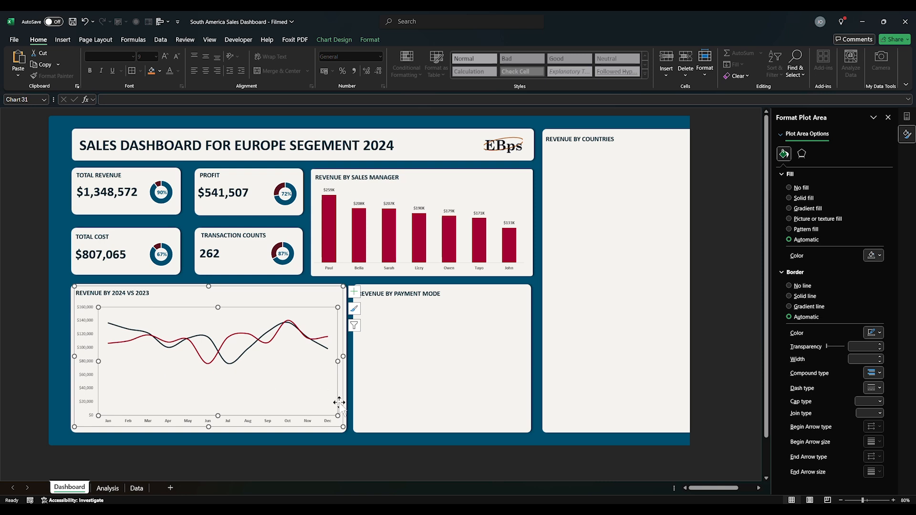
Step: Set the minimum bound of the line chart's vertical axis to 60000
click(87, 380)
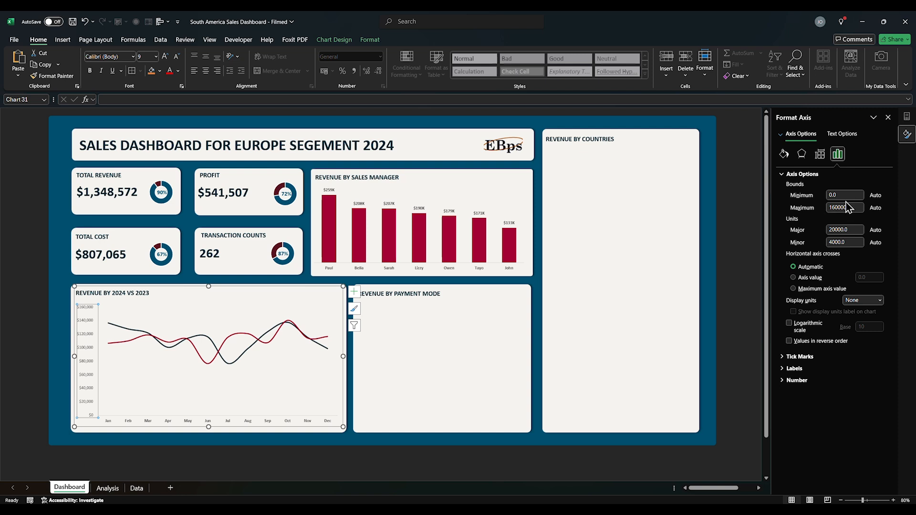
click(830, 199)
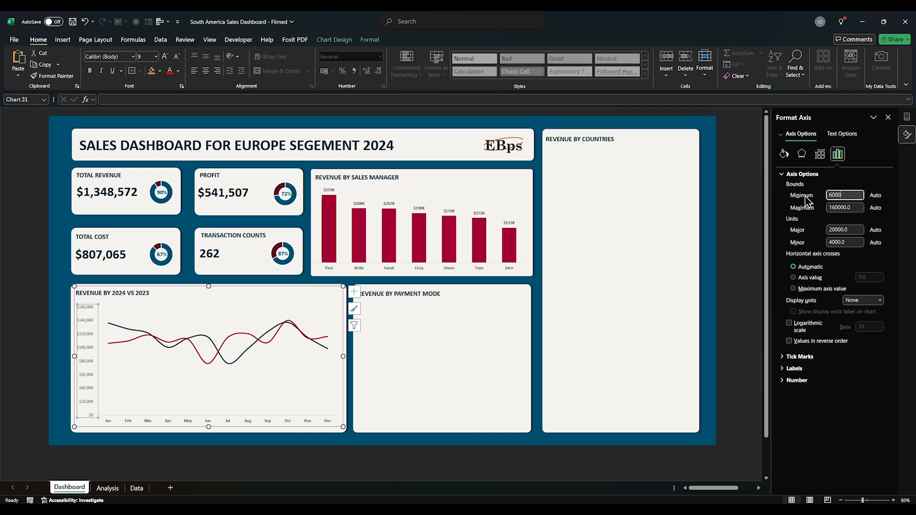
key(Return)
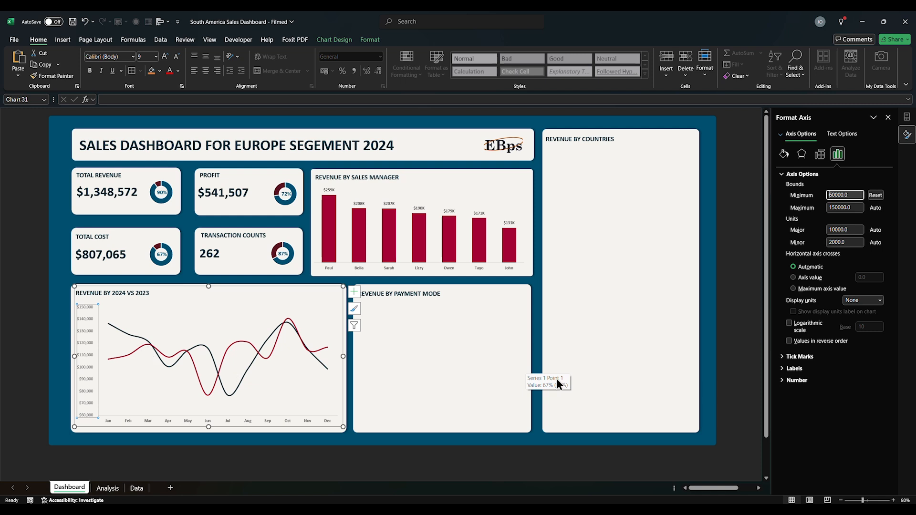
Step: Show the line chart's vertical axis in Thousands and delete its display units label
click(880, 300)
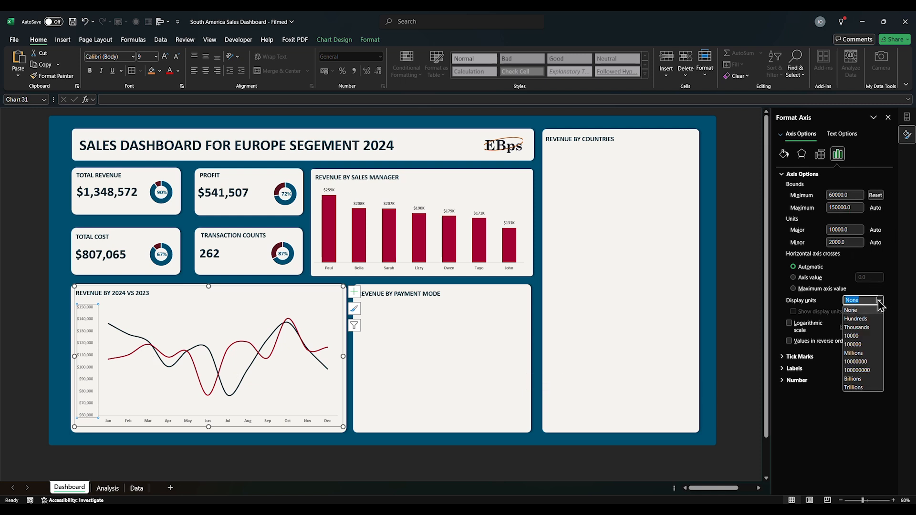
click(857, 327)
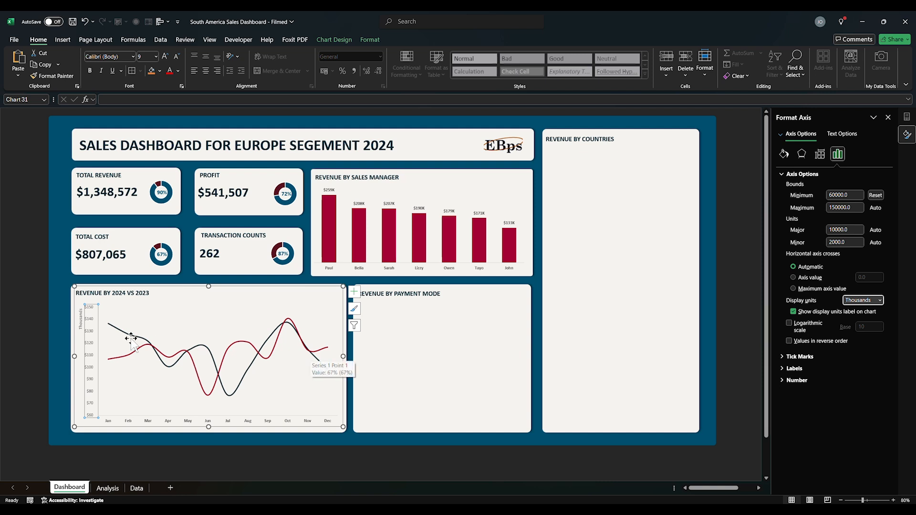
click(79, 319)
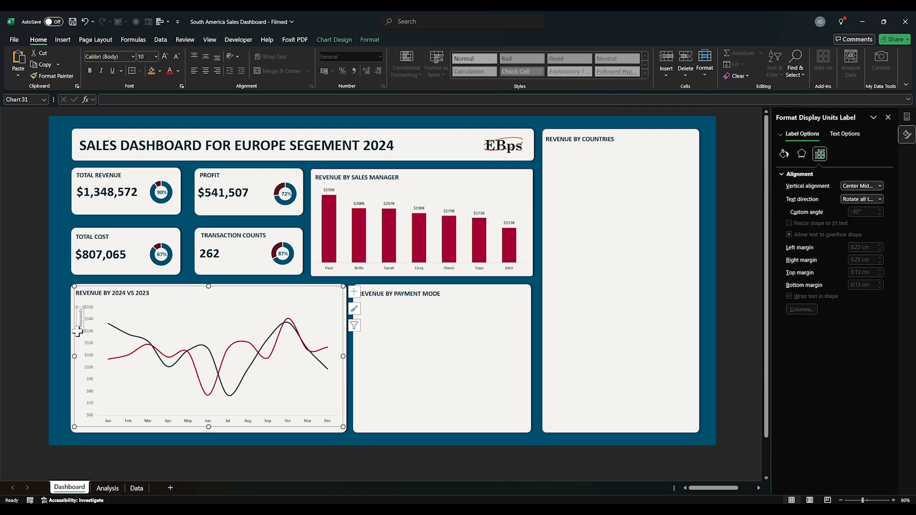
key(Delete)
Step: Apply the Custom number format $#"K" to the line chart's vertical axis
click(84, 352)
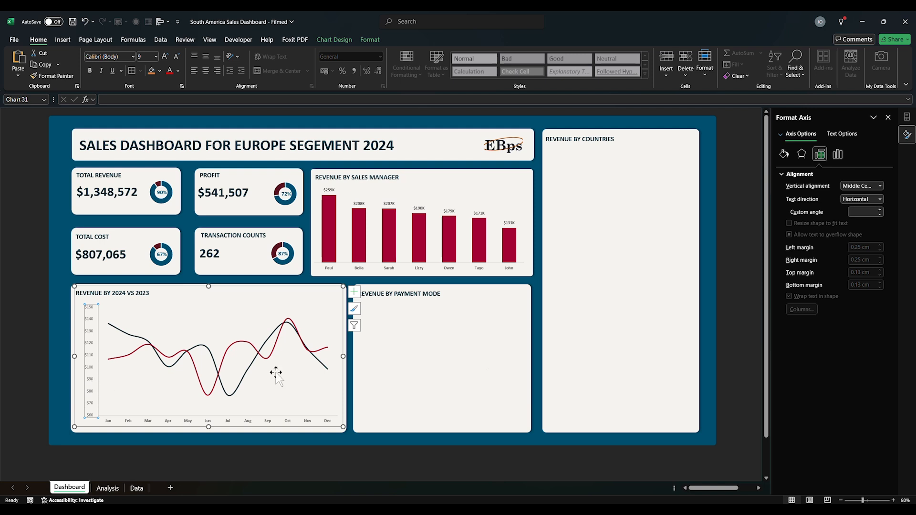
click(838, 153)
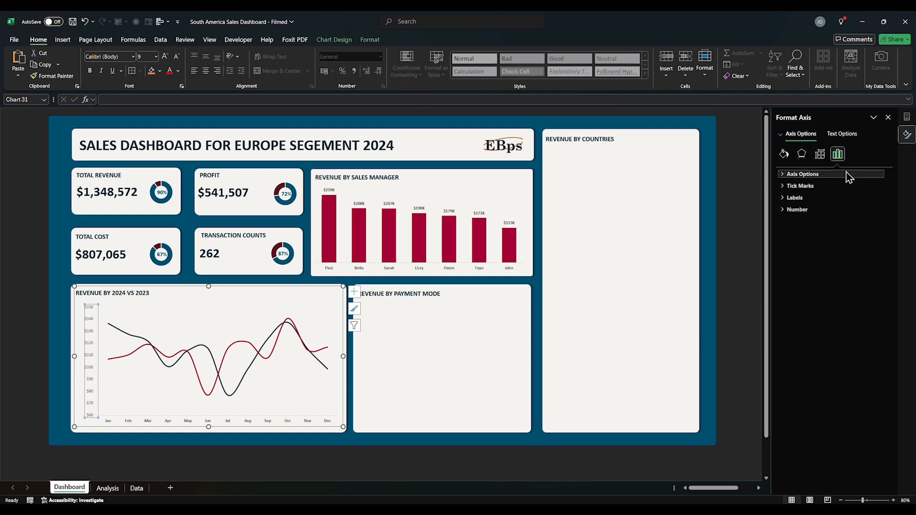
click(805, 211)
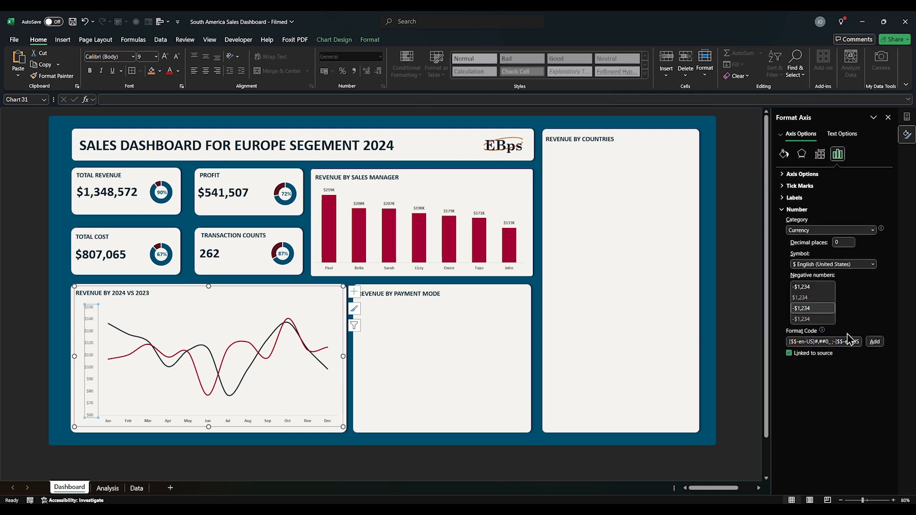
click(845, 230)
click(814, 344)
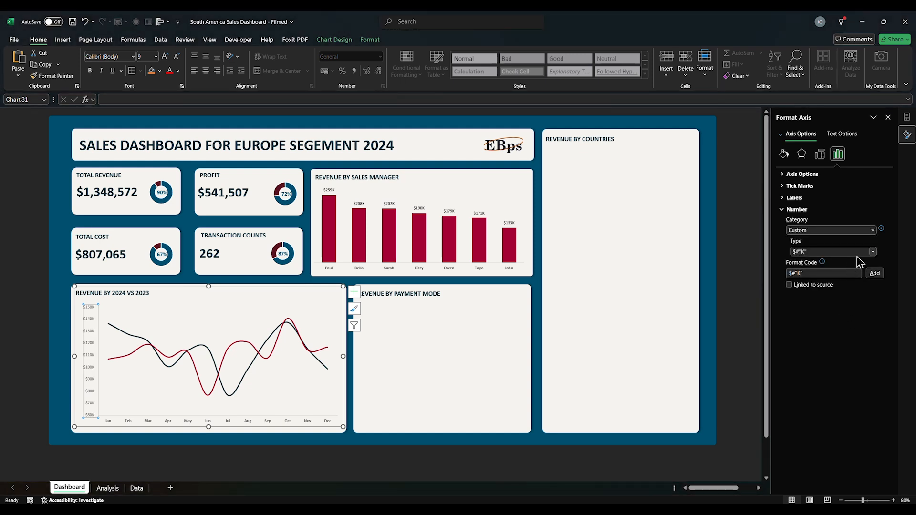
click(871, 251)
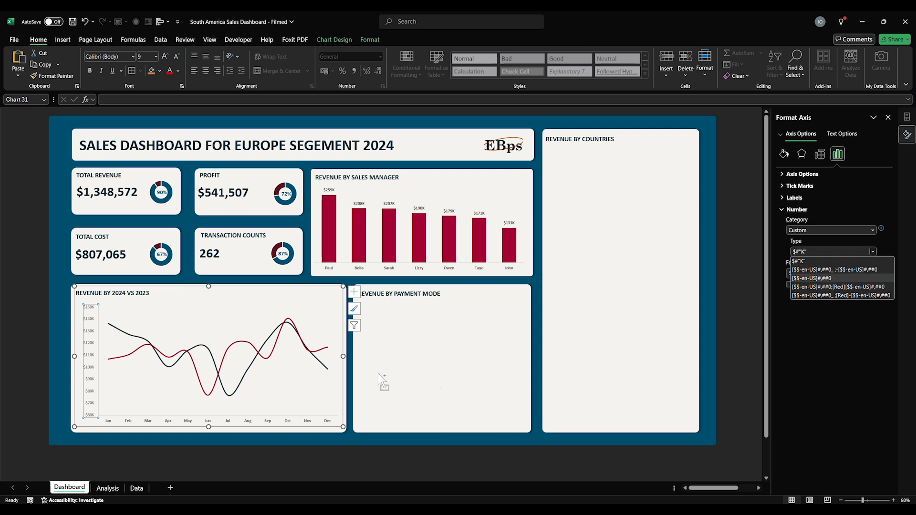
Step: Widen the line chart's plot area slightly toward the vertical axis labels
click(88, 353)
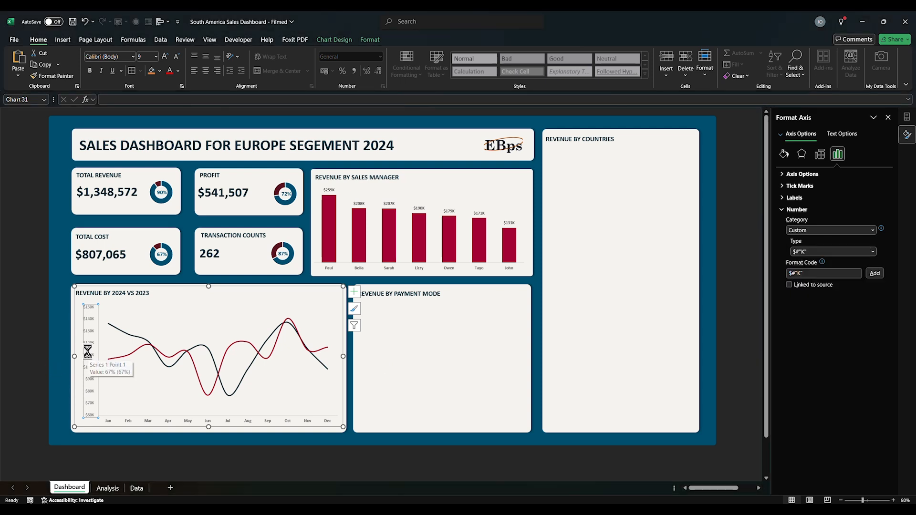
click(128, 379)
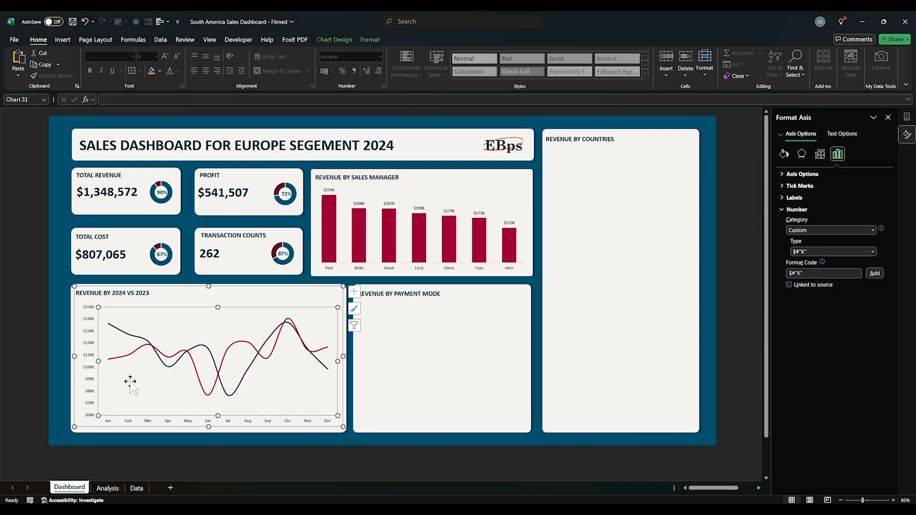
drag(96, 360, 94, 361)
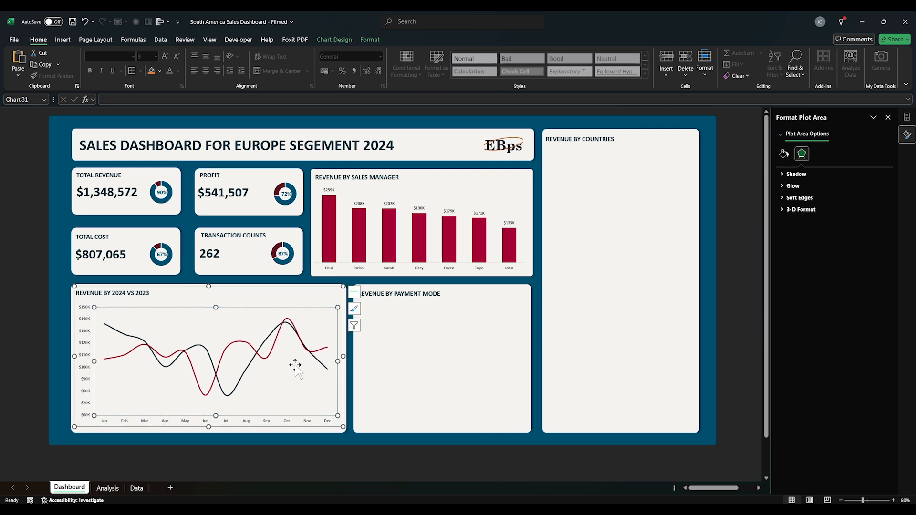
Step: Add a data label to only the December point of the red 2024 line, positioned Right
click(328, 349)
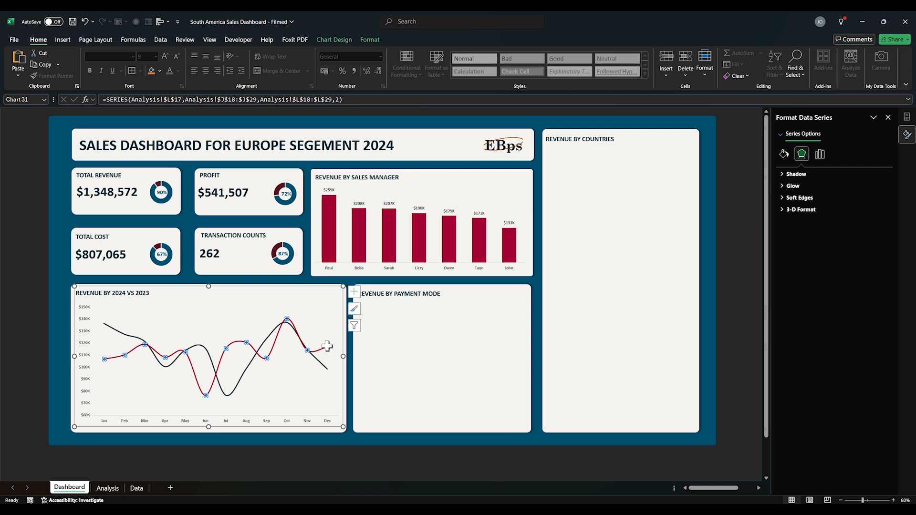
click(327, 346)
click(354, 291)
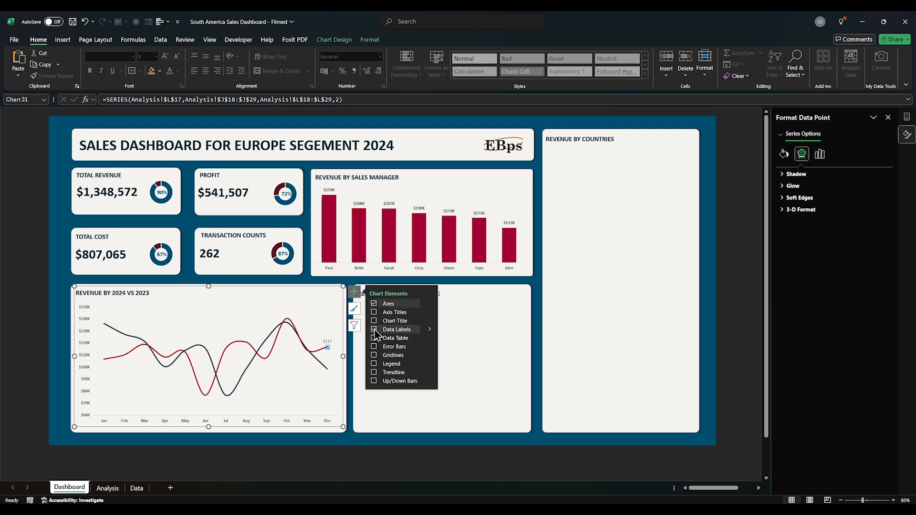
click(428, 330)
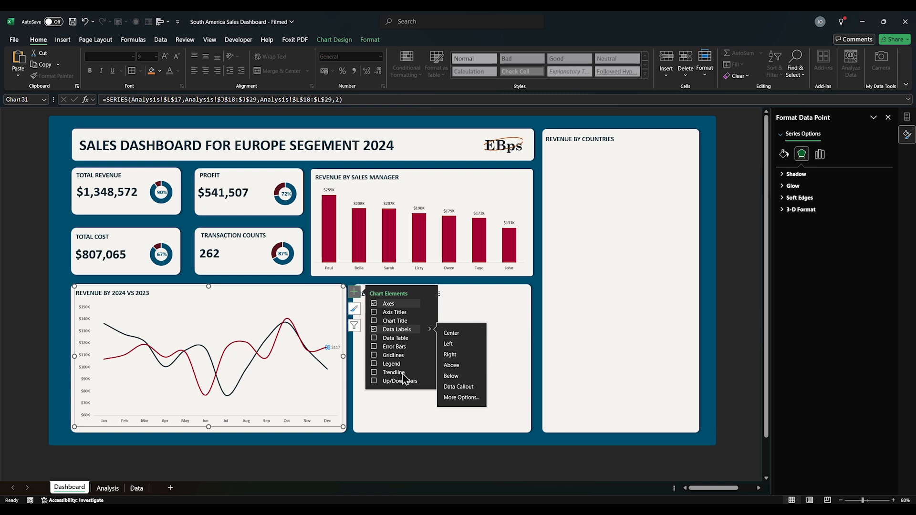
Step: Add a data label to only the December point of the dark 2023 line, positioned Right
click(329, 375)
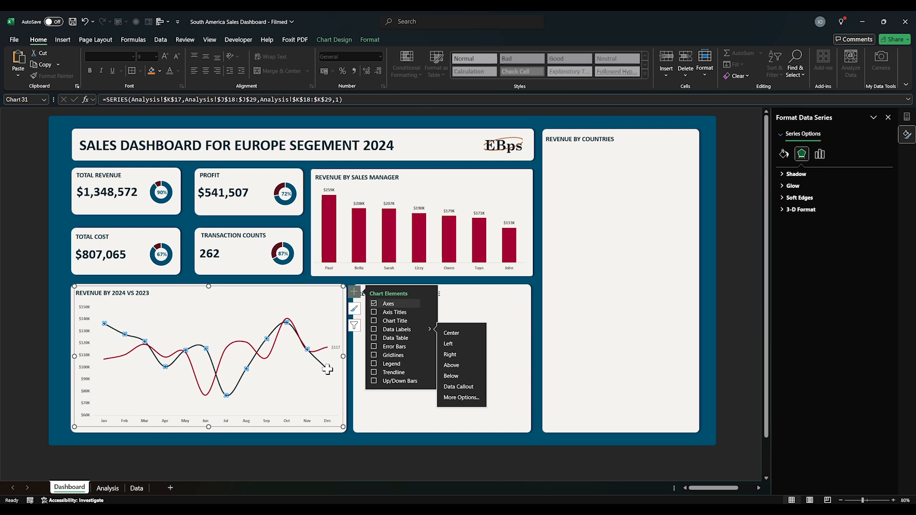
click(327, 369)
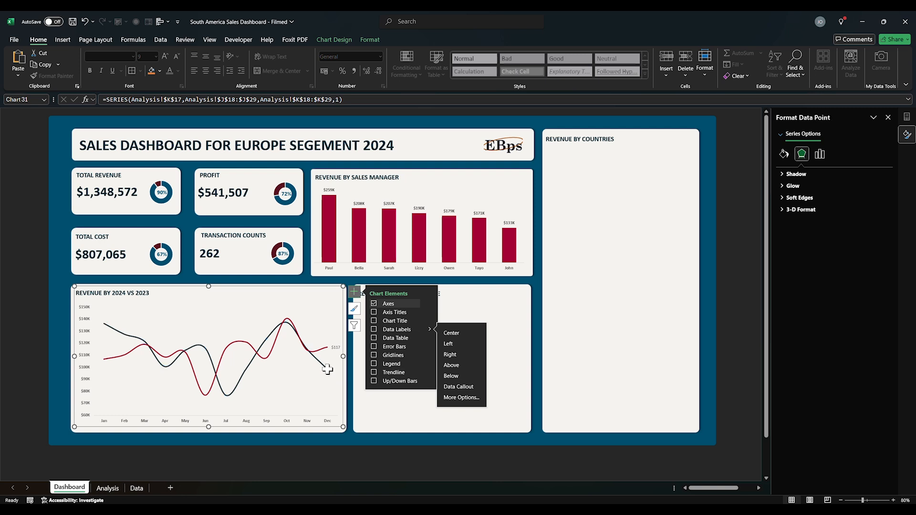
click(453, 366)
click(375, 333)
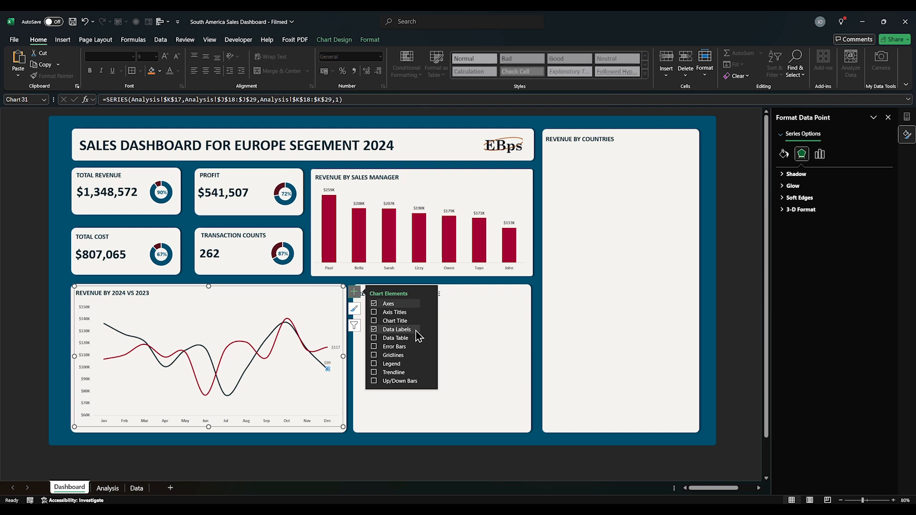
mouse_move(432, 331)
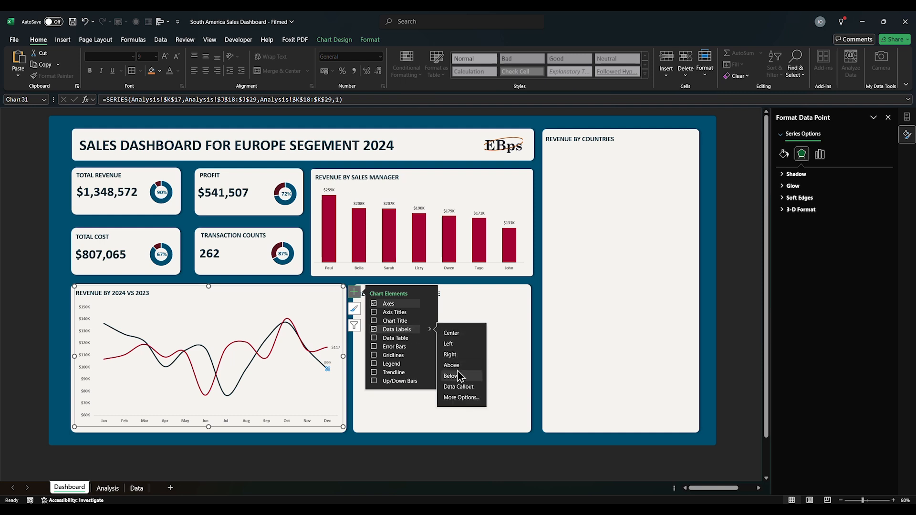
Step: Make the red 2024 line's December data label show only the series name instead of the value
click(335, 348)
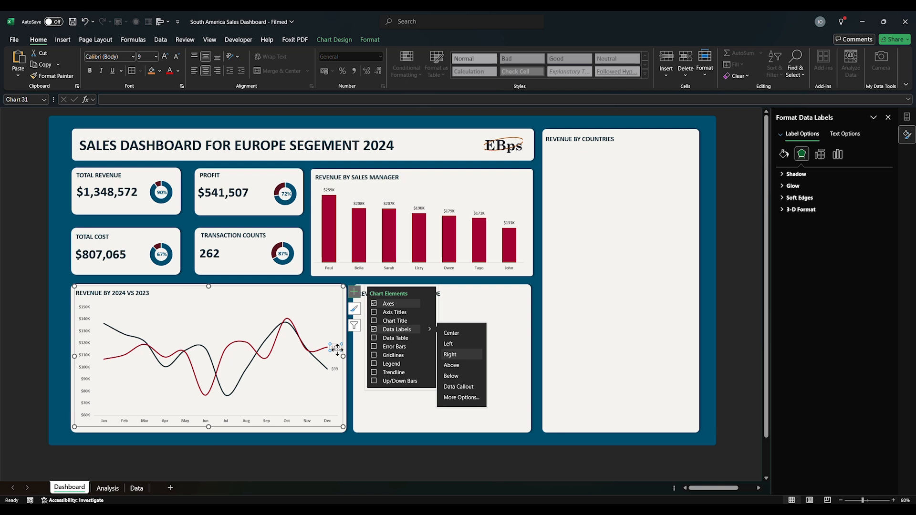
click(838, 155)
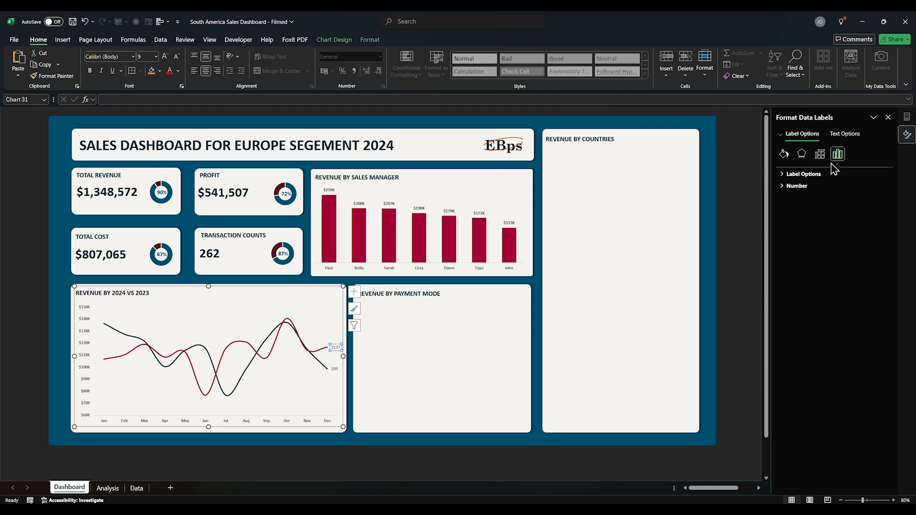
click(802, 175)
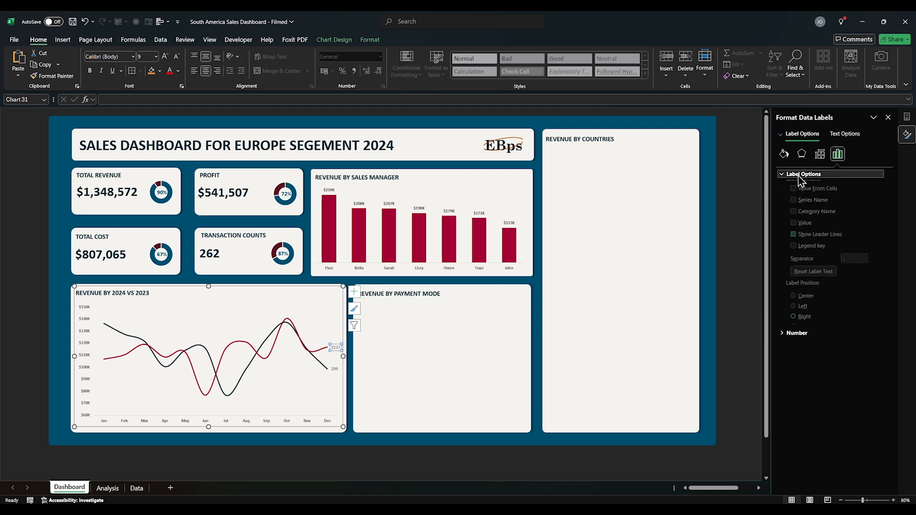
click(793, 206)
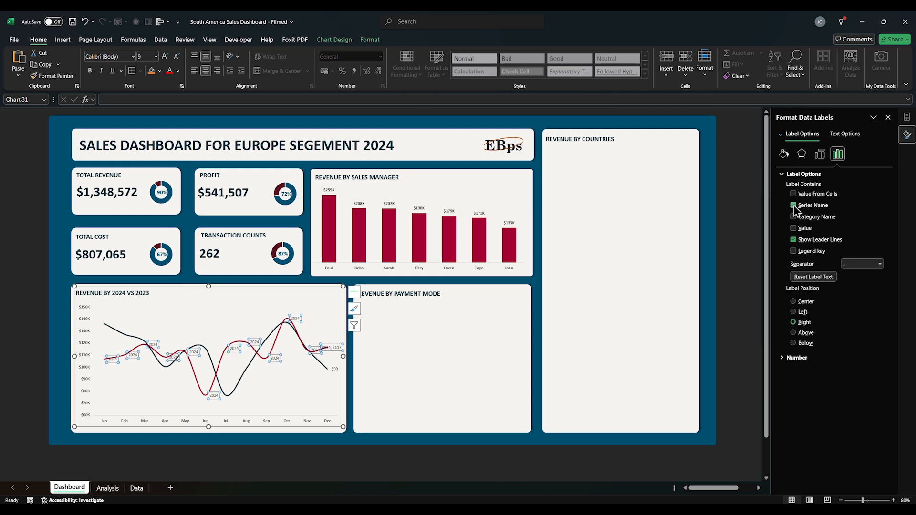
click(793, 206)
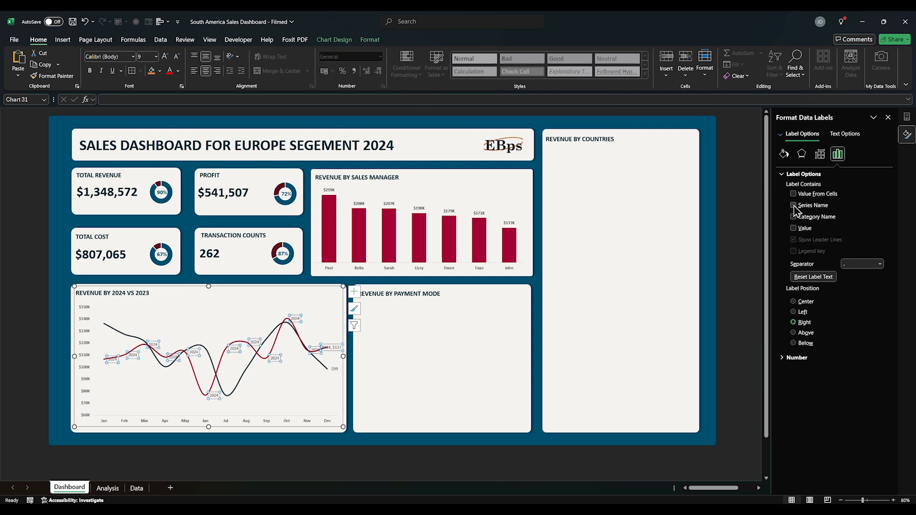
click(334, 345)
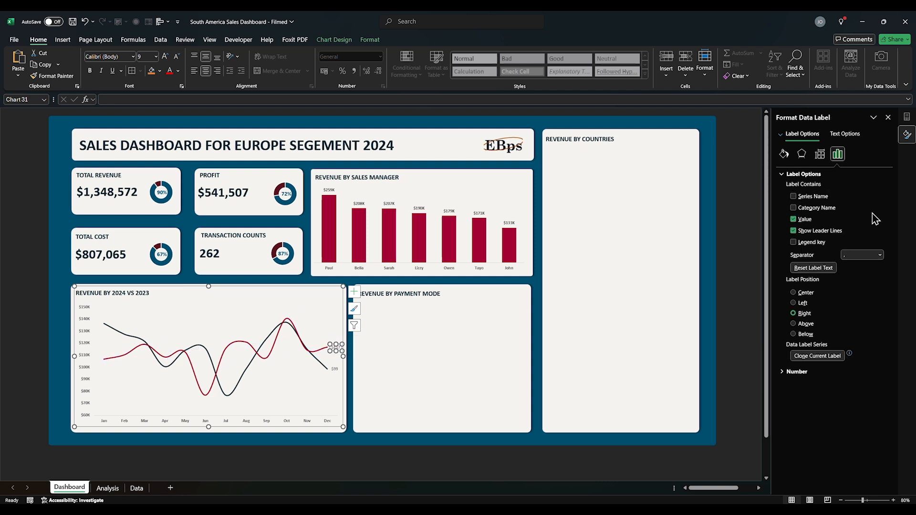
click(793, 196)
click(793, 219)
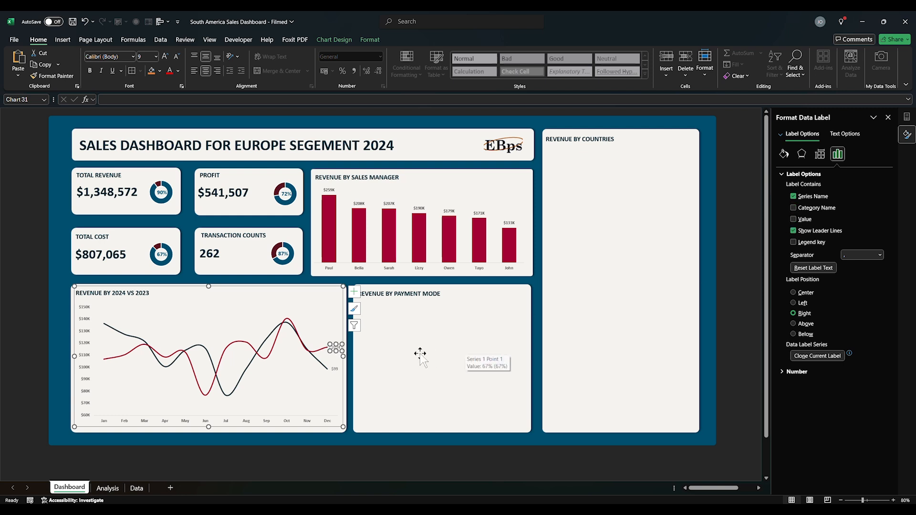
Step: Show the series name instead of the value on the 2023 line's December label, and narrow the plot area slightly beside the December labels
click(334, 368)
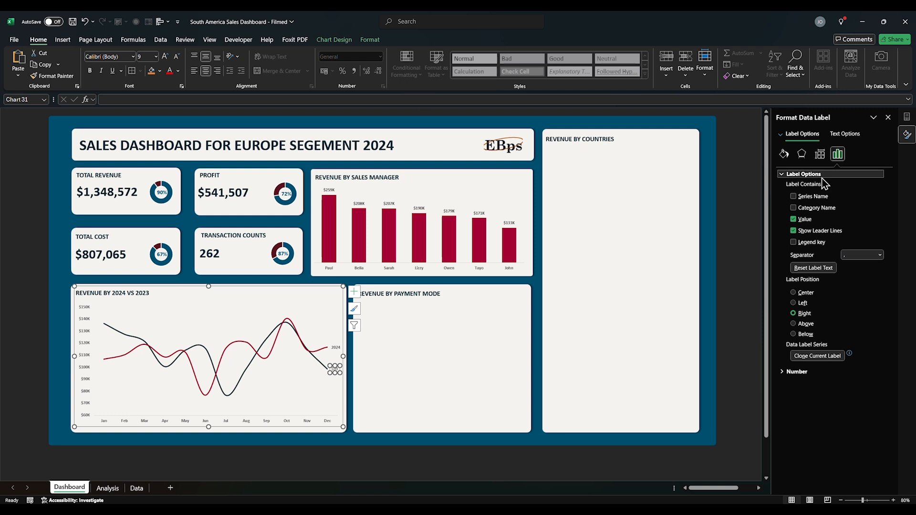
click(793, 196)
click(792, 219)
click(317, 386)
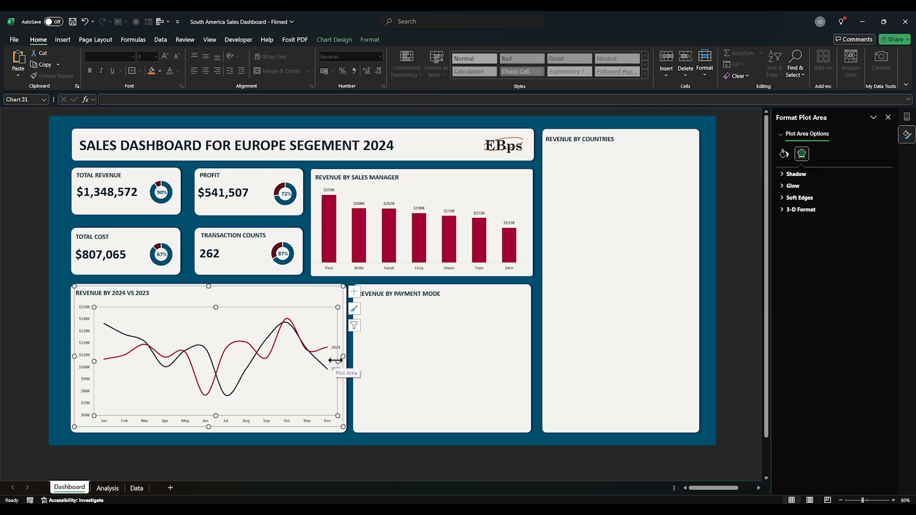
drag(336, 361, 329, 360)
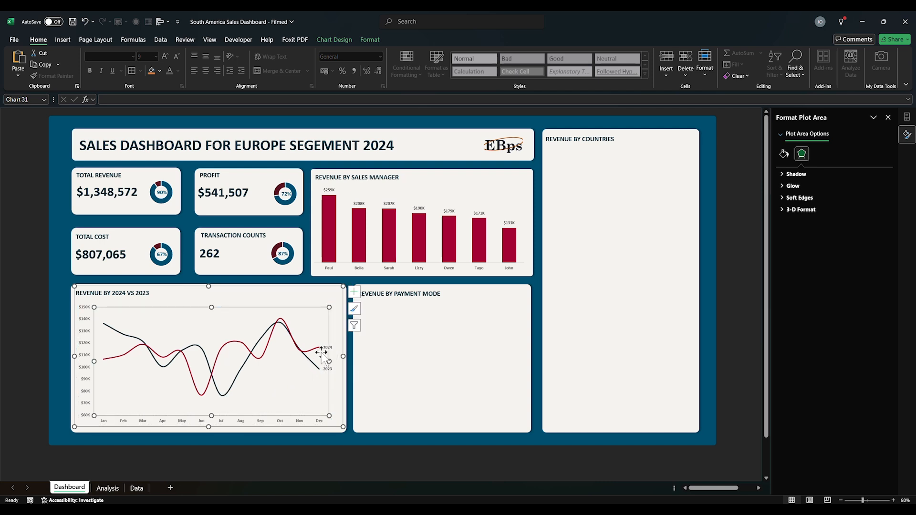
Step: Give only the December point of the red 2024 line an oval end arrow
click(318, 348)
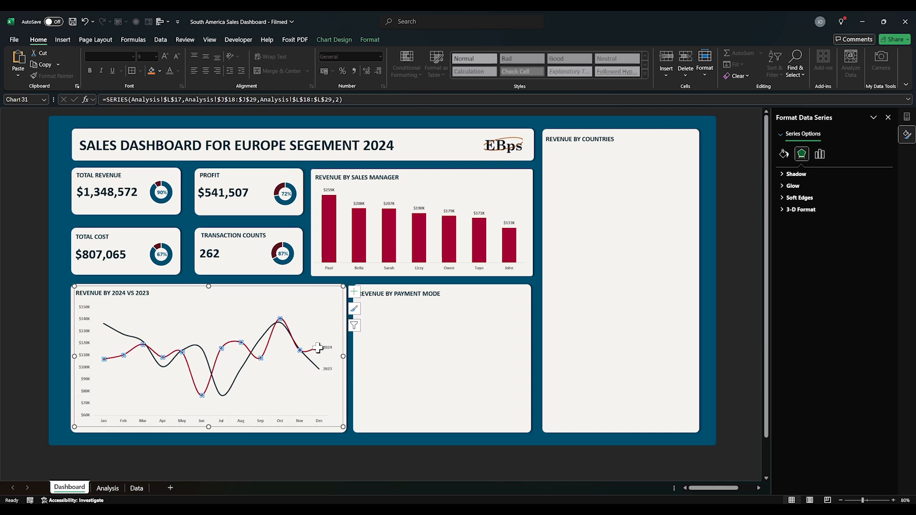
click(319, 348)
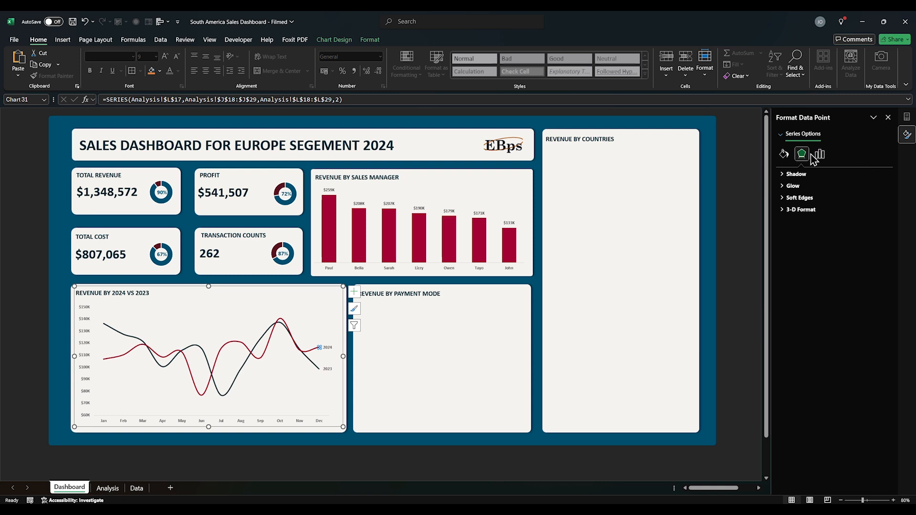
click(783, 154)
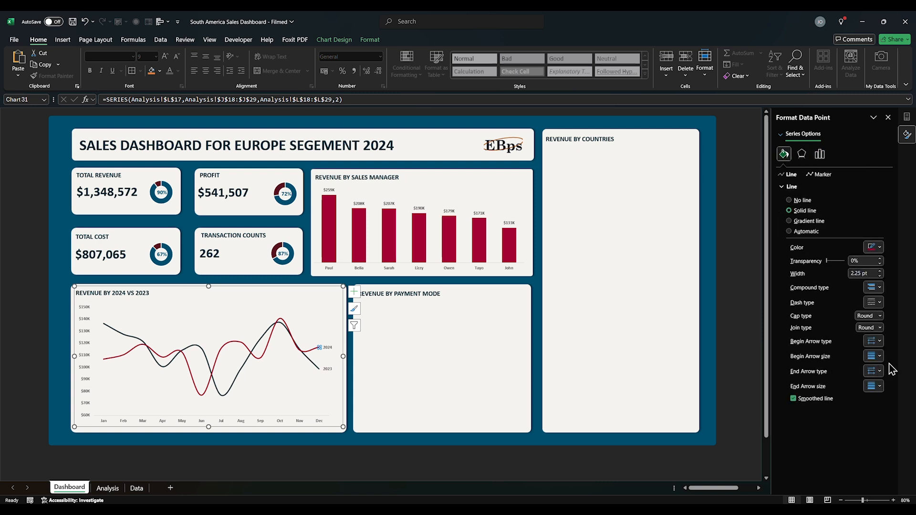
click(875, 372)
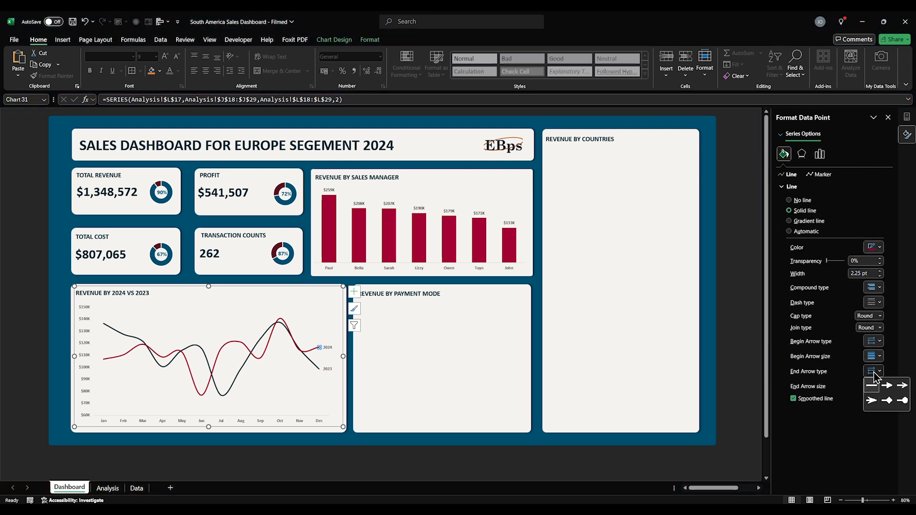
click(901, 403)
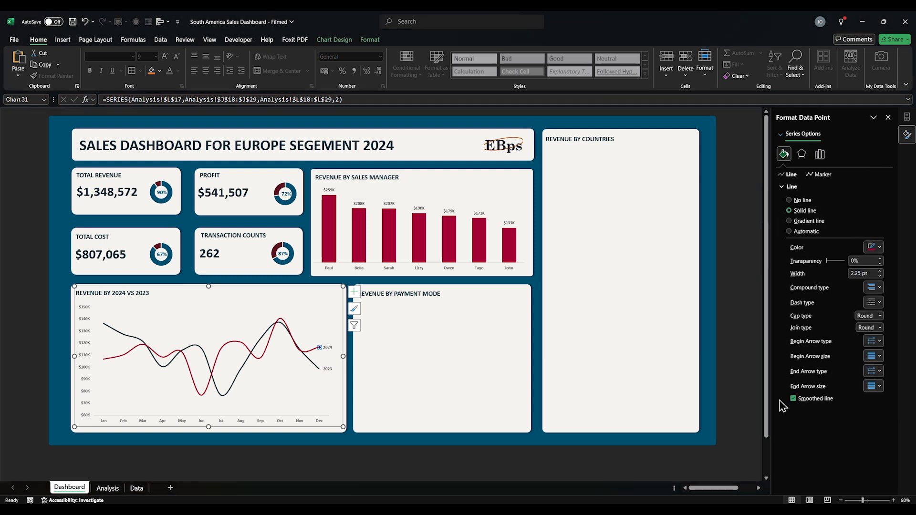
Step: Give only the December point of the dark 2023 line an oval end arrow
click(318, 369)
click(318, 370)
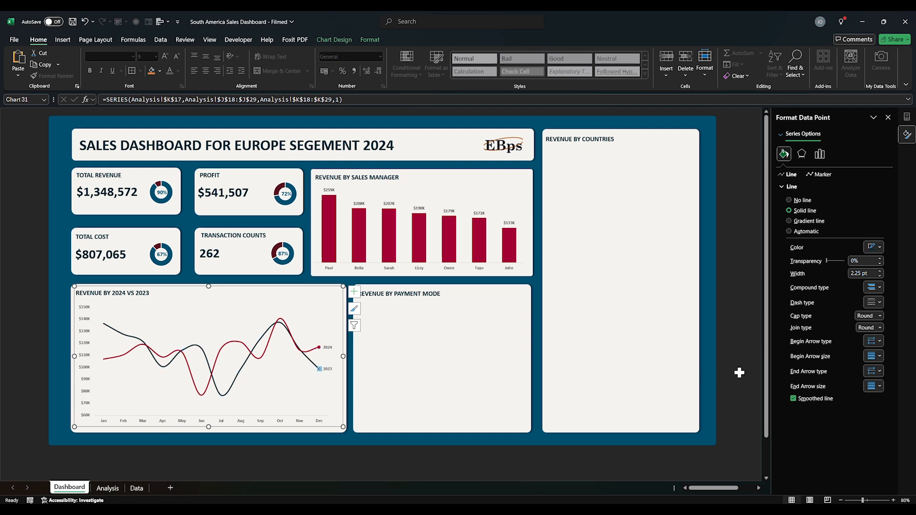
click(879, 371)
click(417, 363)
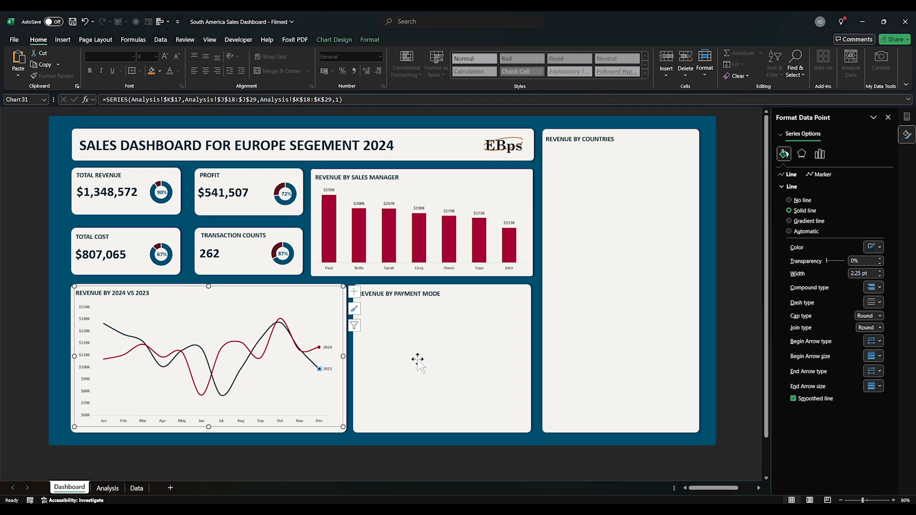
click(336, 384)
click(396, 380)
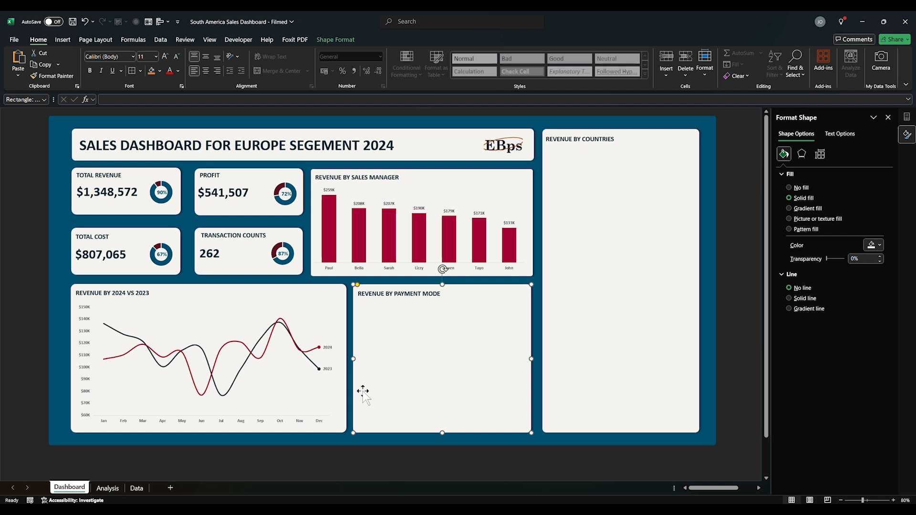
Step: Insert a radar chart from the payment mode pivot table range A17:B23 on the Analysis sheet
click(408, 27)
click(425, 371)
click(114, 492)
click(346, 456)
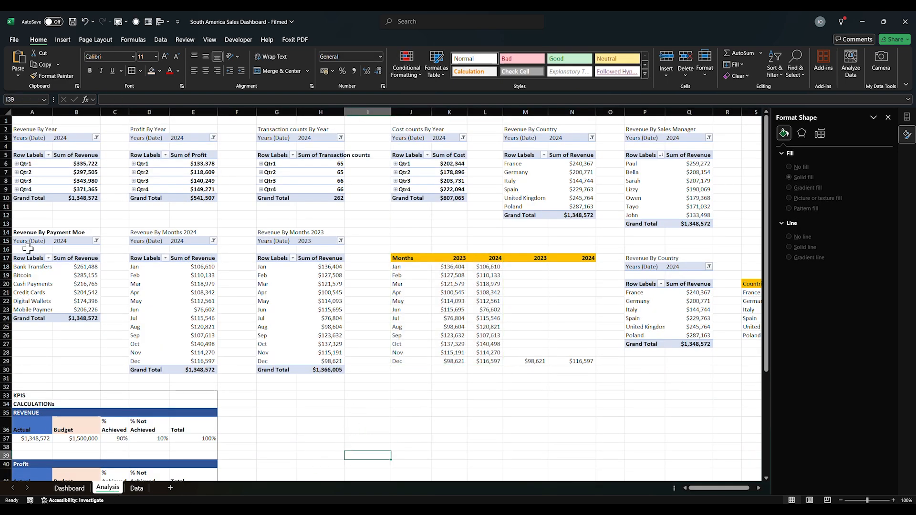
click(21, 232)
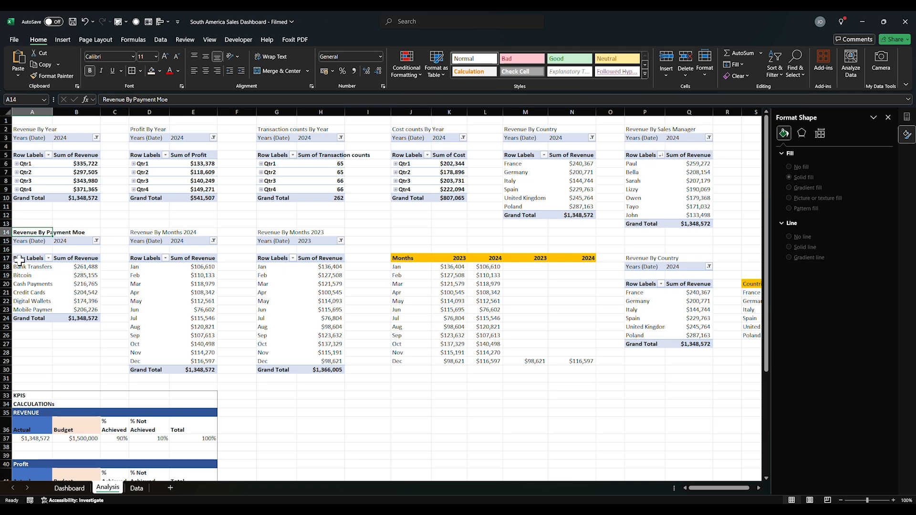
drag(22, 260, 91, 312)
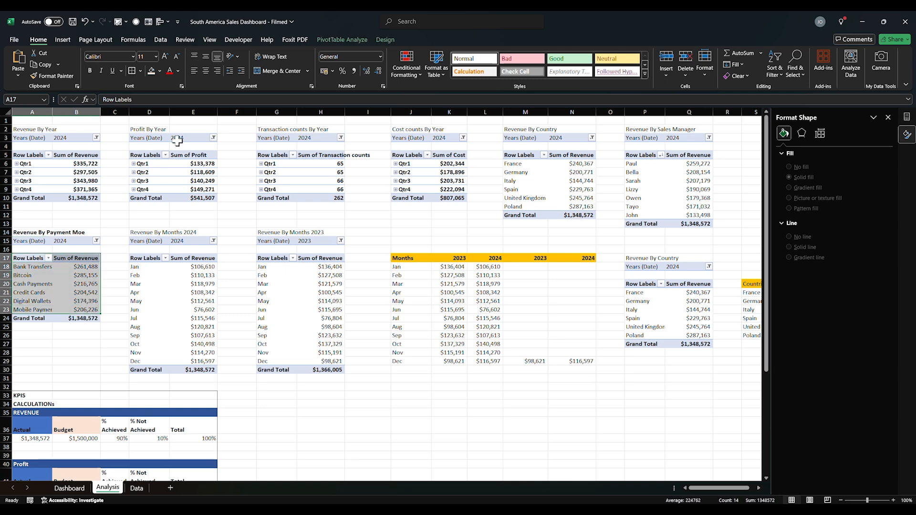
click(62, 41)
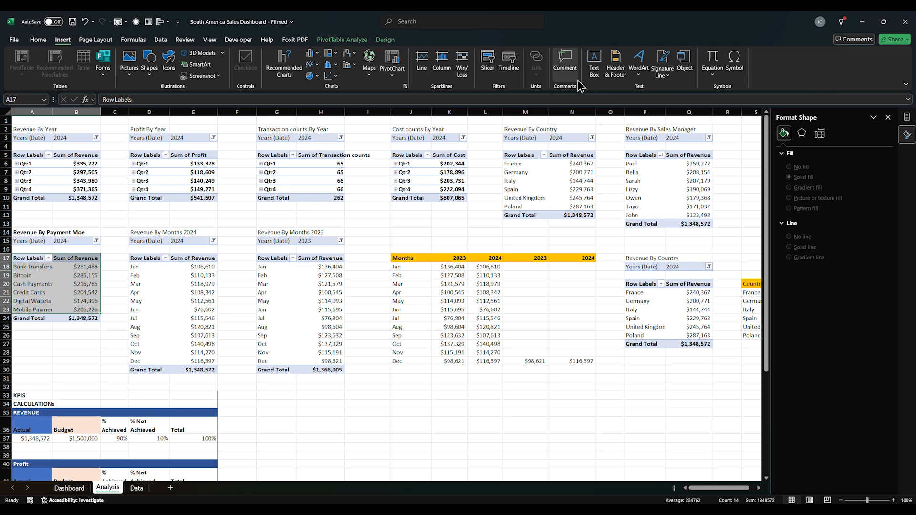
click(284, 71)
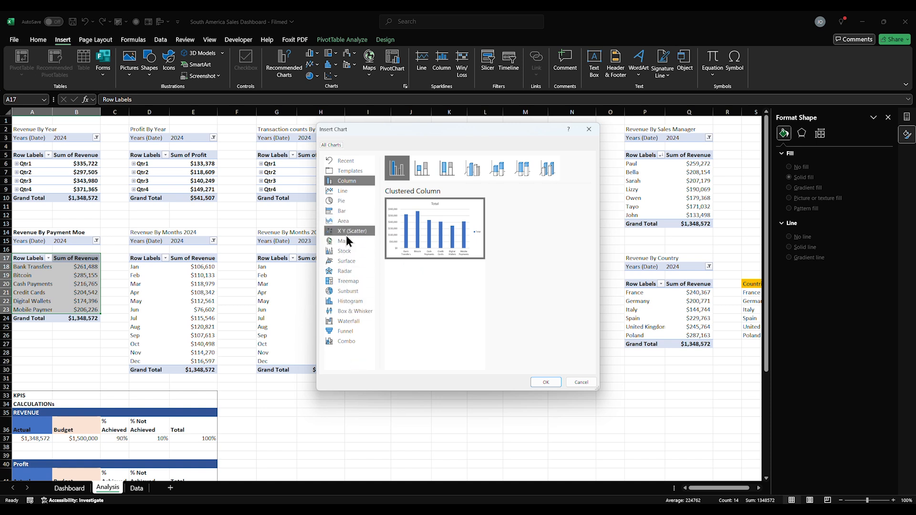
click(344, 271)
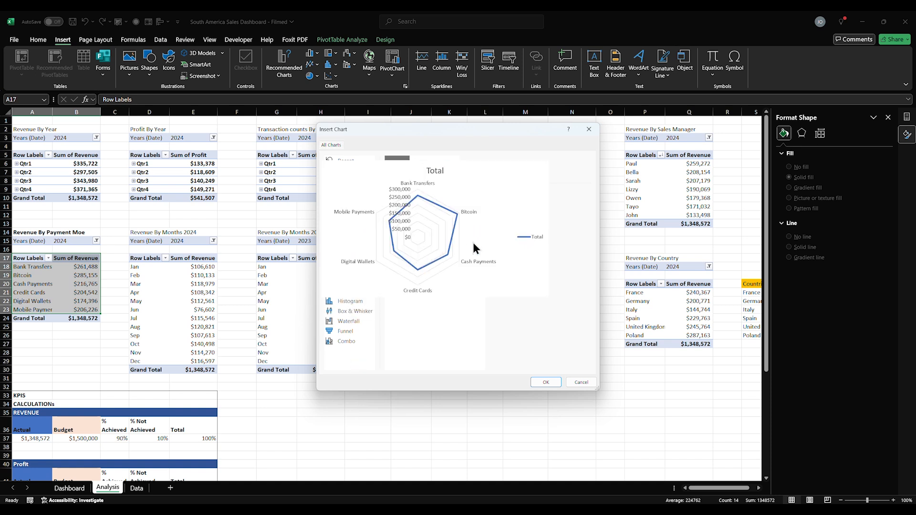
click(549, 382)
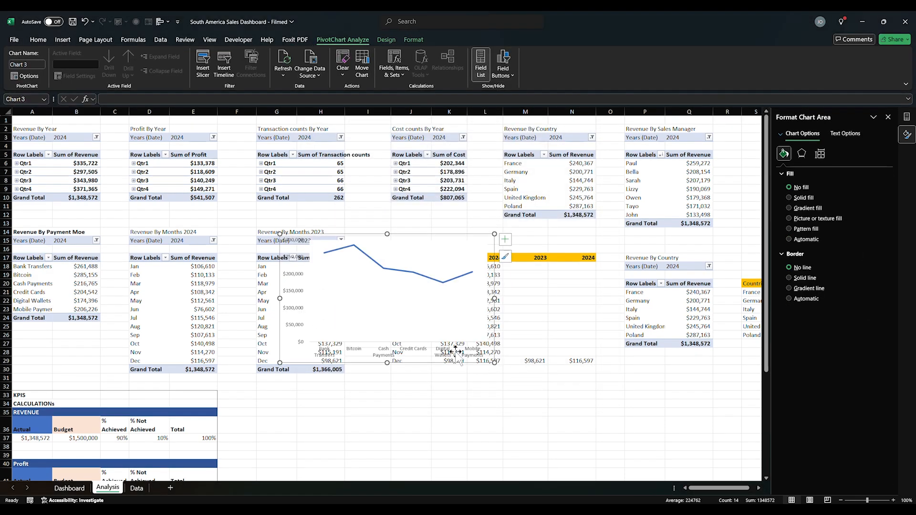
Step: Move the radar chart to the Revenue by Payment Mode card on the Dashboard sheet and enlarge it to fill the card
key(ctrl+x)
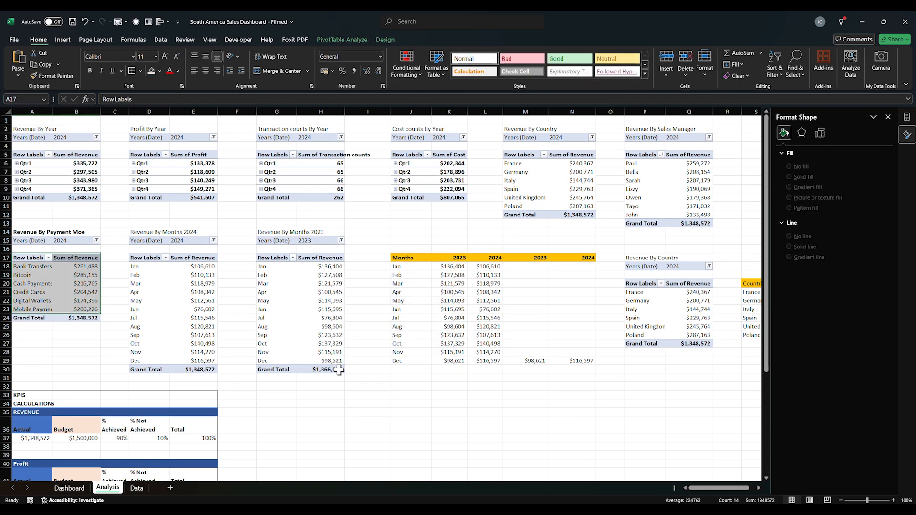
click(80, 489)
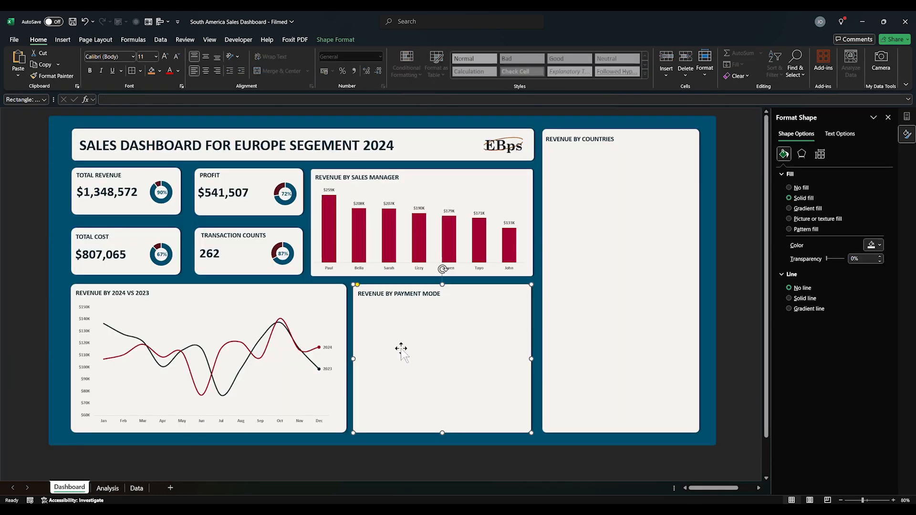
key(ctrl+v)
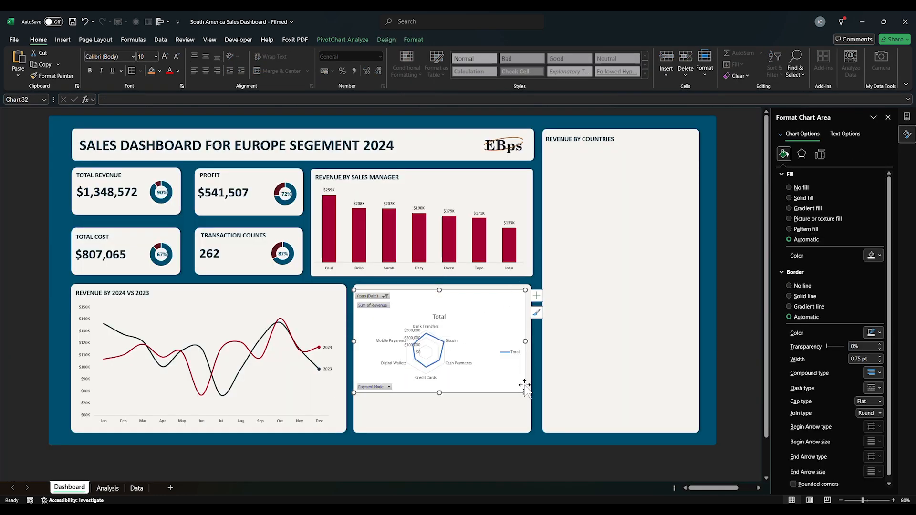
drag(523, 392, 528, 430)
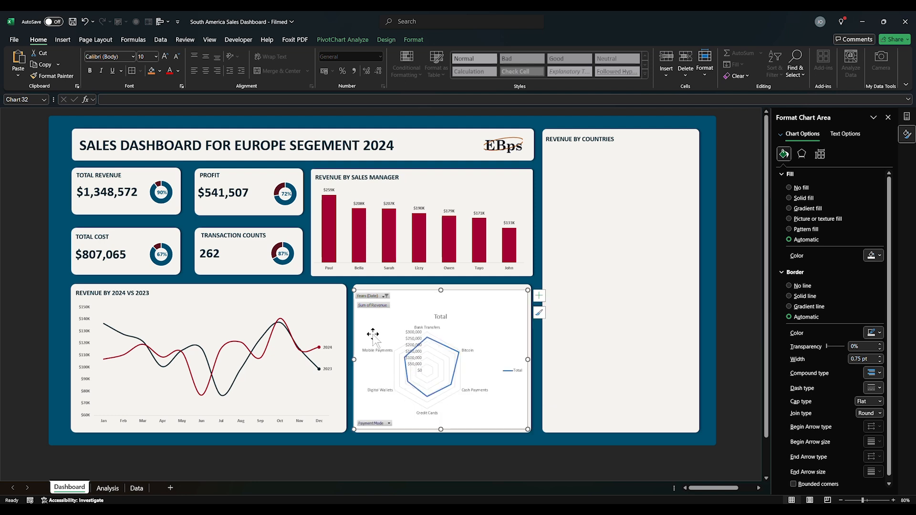
Step: Hide all field buttons on the payment mode radar chart
right_click(375, 309)
click(412, 405)
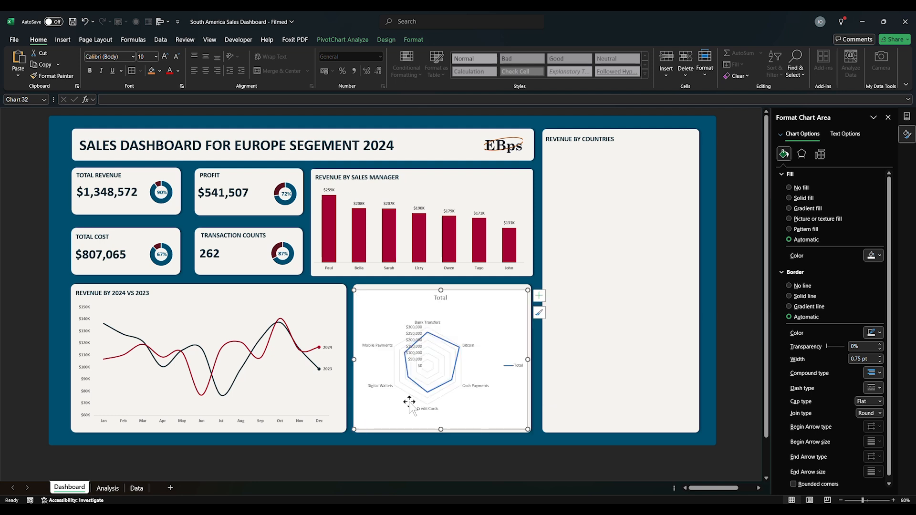
Step: Set the display units of the payment mode radar chart's value axis to Thousands
click(414, 335)
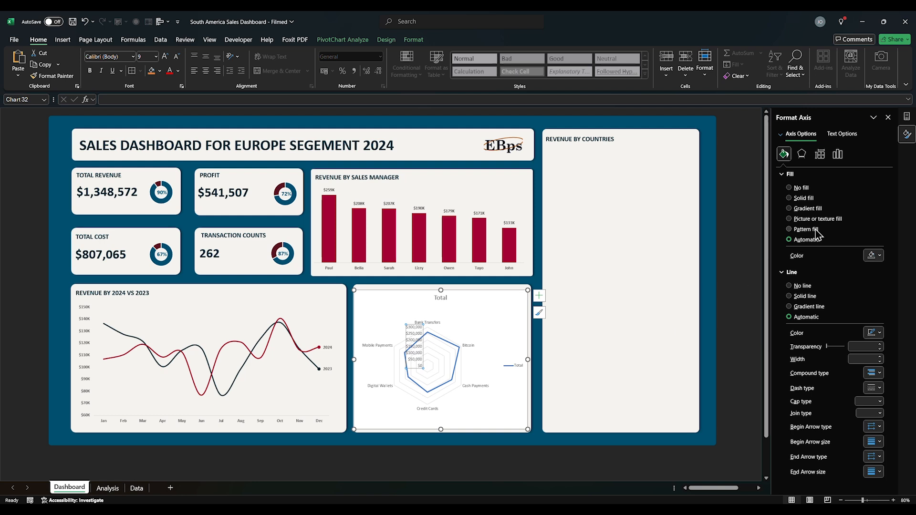
click(836, 154)
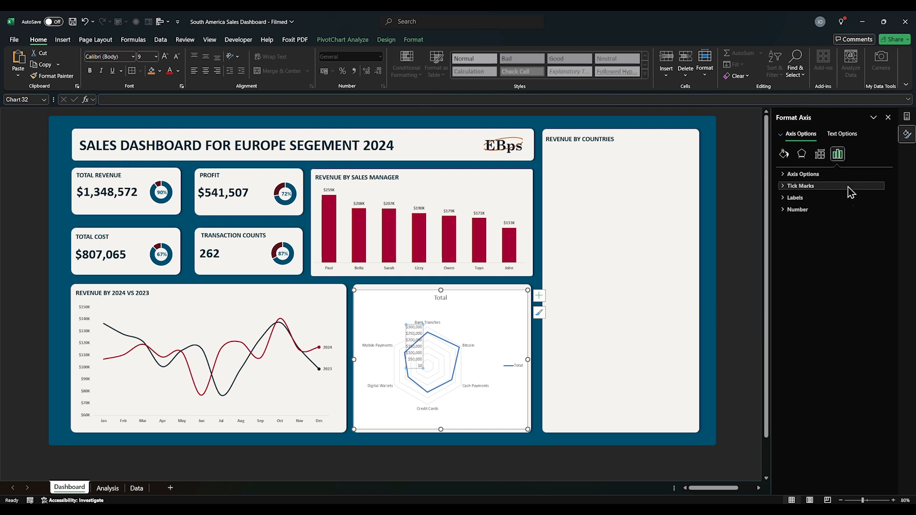
click(806, 186)
click(805, 224)
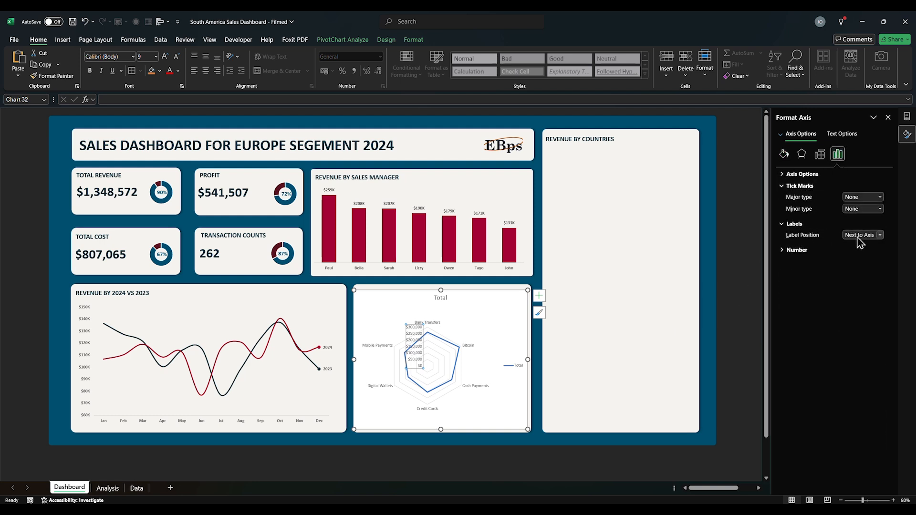
click(811, 249)
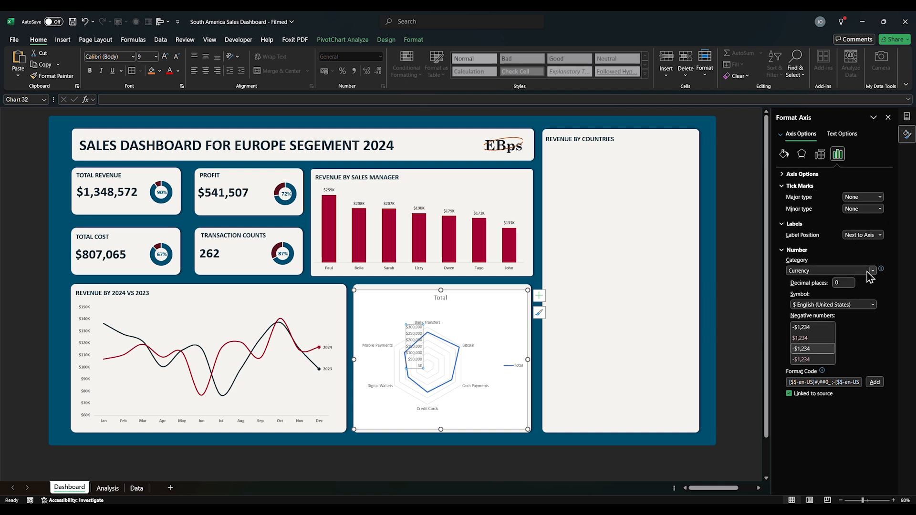
click(869, 274)
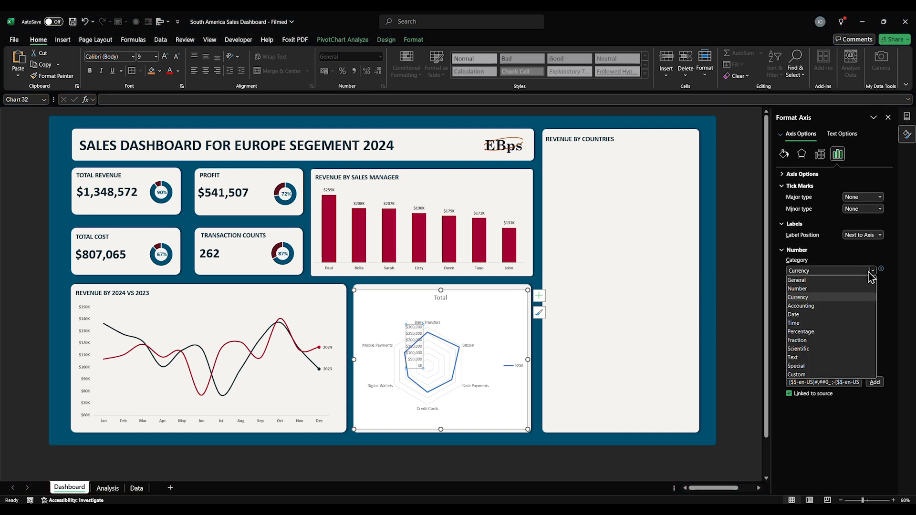
click(870, 272)
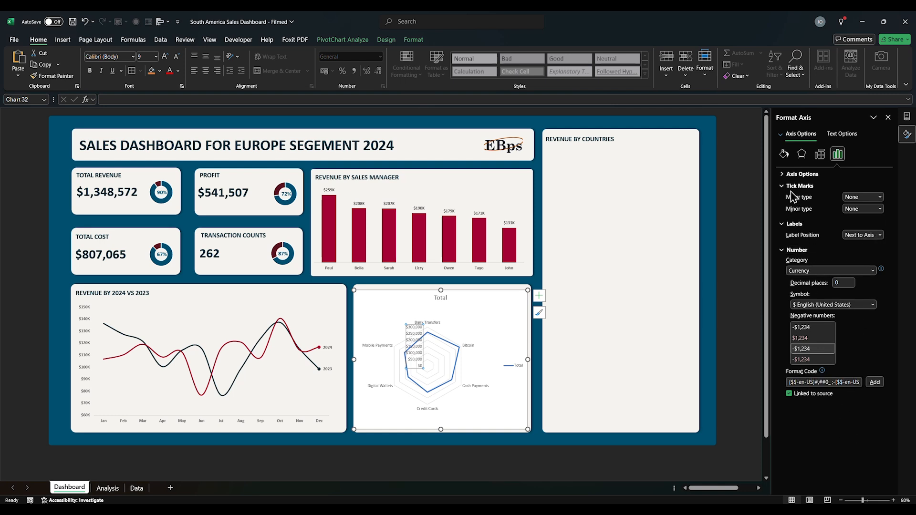
click(795, 174)
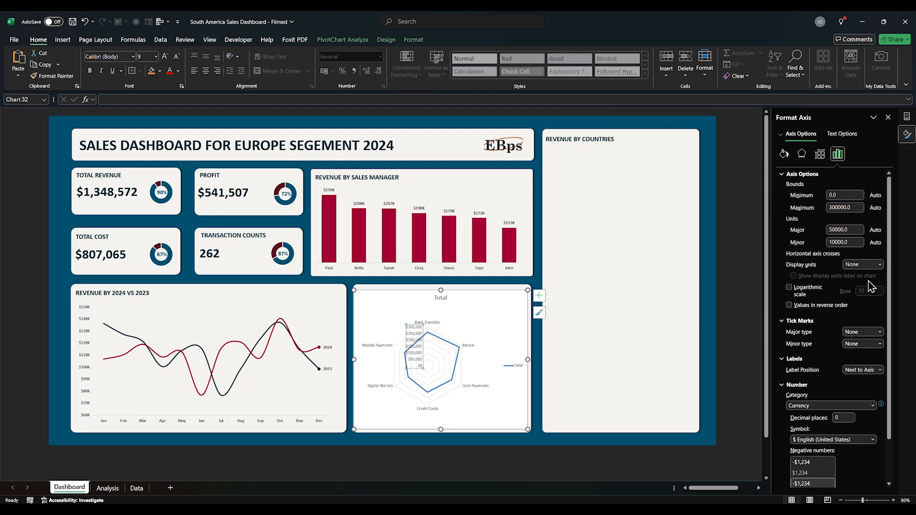
click(867, 264)
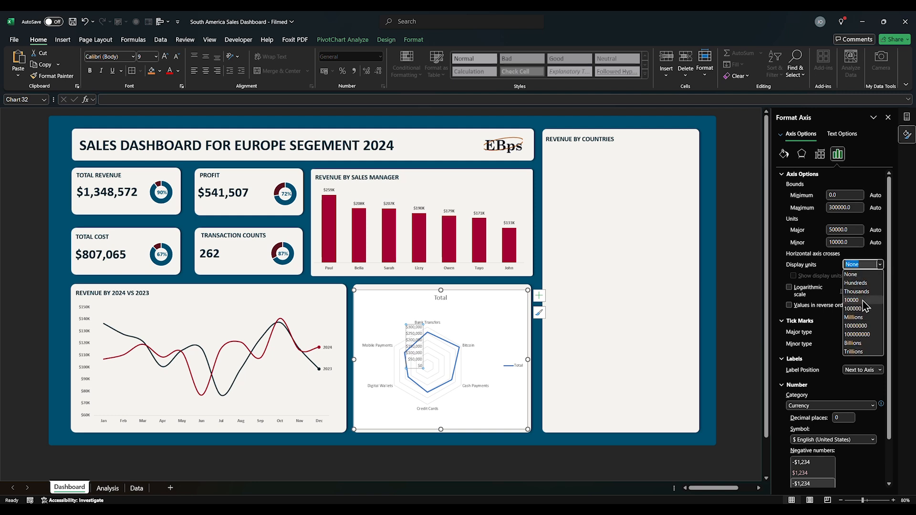
click(856, 291)
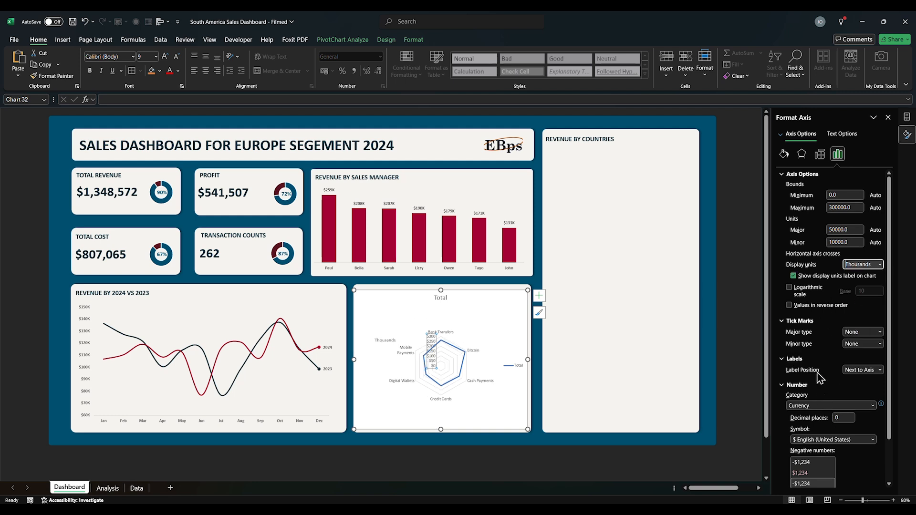
Step: Apply the custom number format $#"K" to the radar chart's value axis, and delete that axis from the chart
click(785, 175)
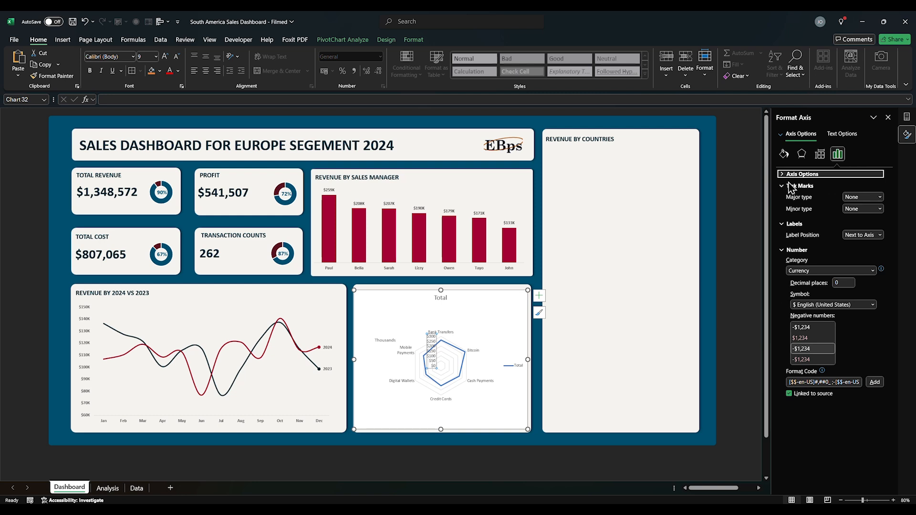
click(788, 186)
click(783, 197)
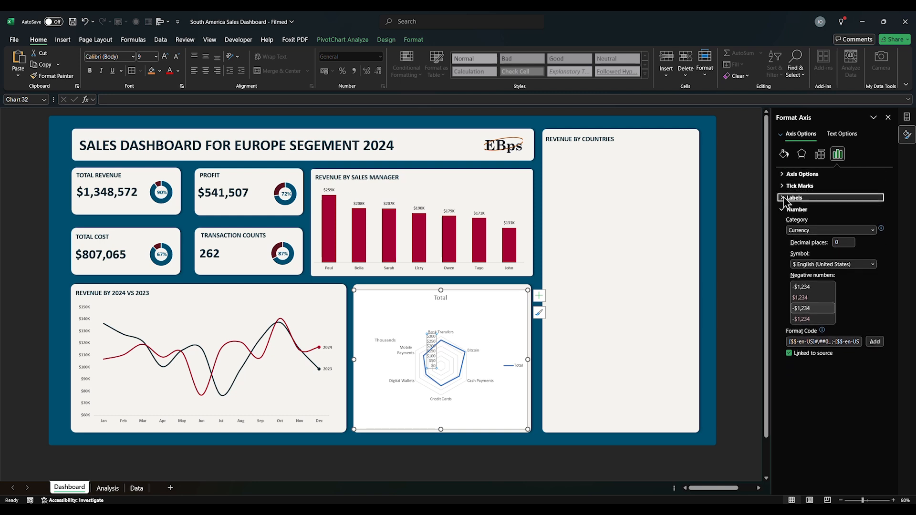
click(872, 230)
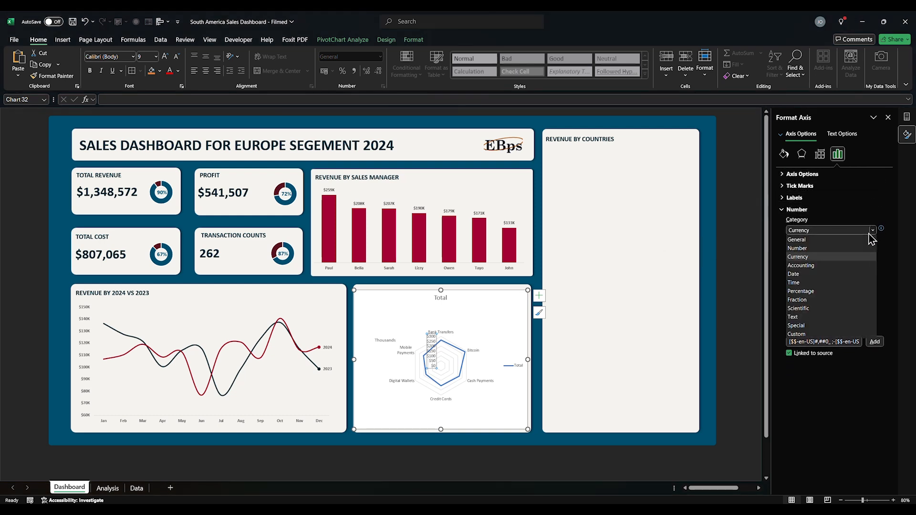
click(811, 334)
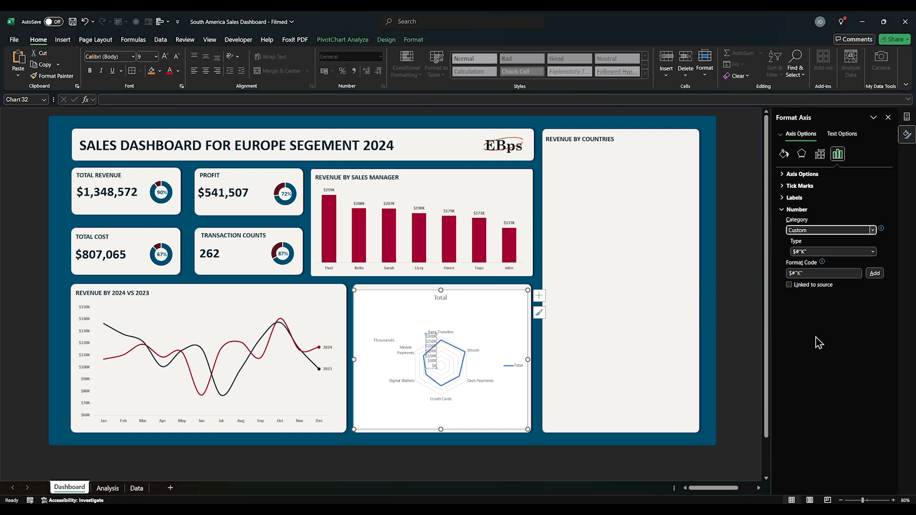
key(Delete)
Step: Set the payment mode radar chart's area to no fill and its border to no line
click(429, 343)
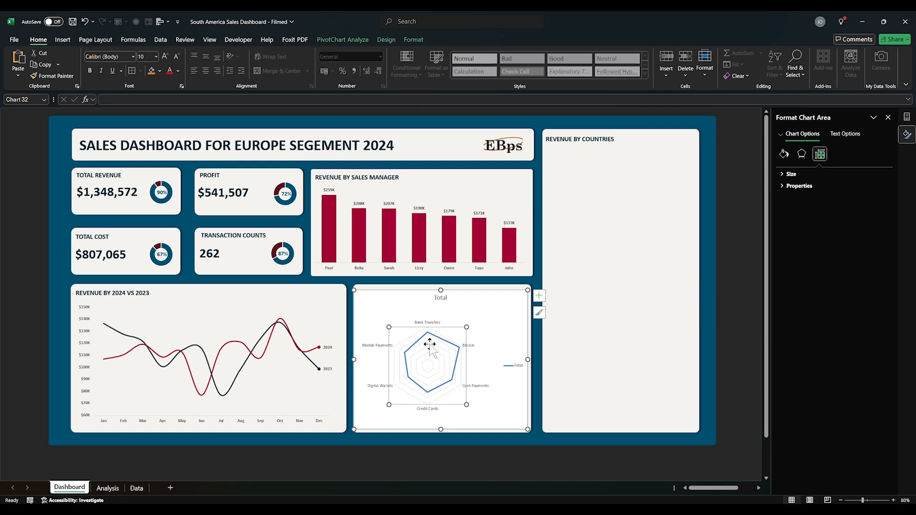
click(464, 316)
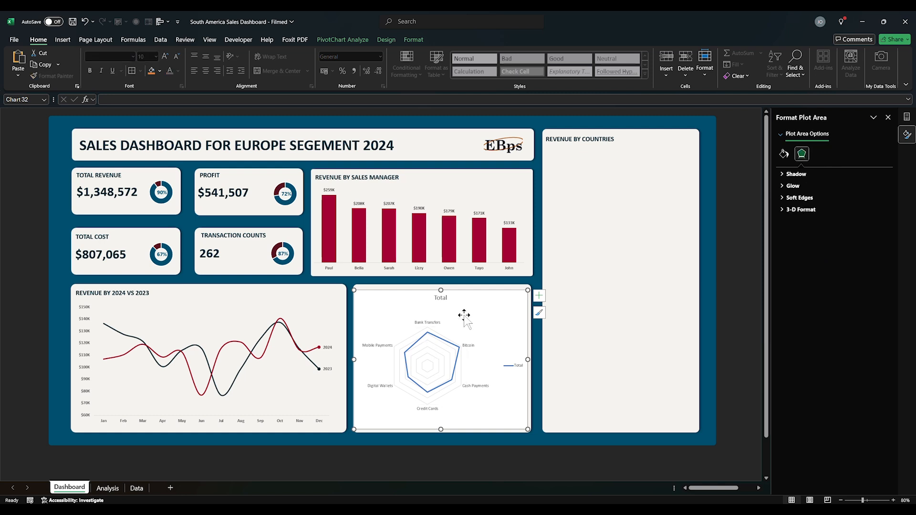
click(784, 154)
click(800, 188)
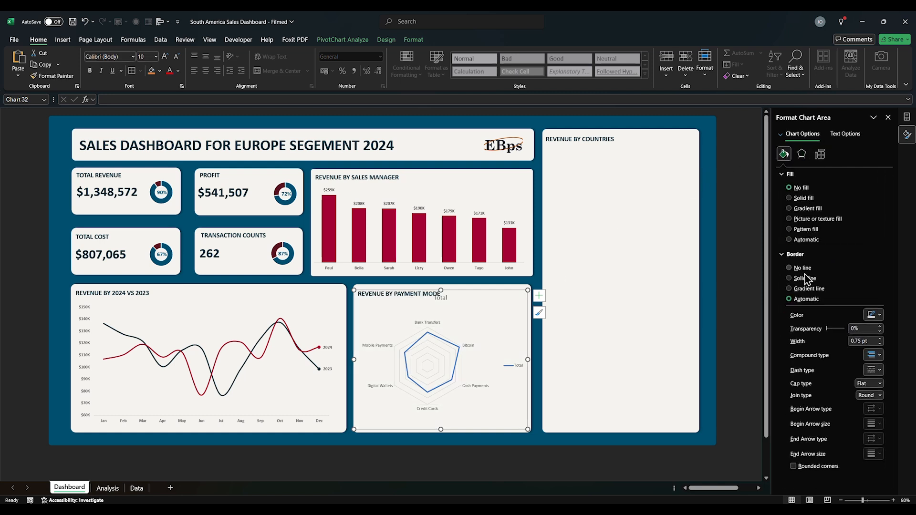
click(802, 268)
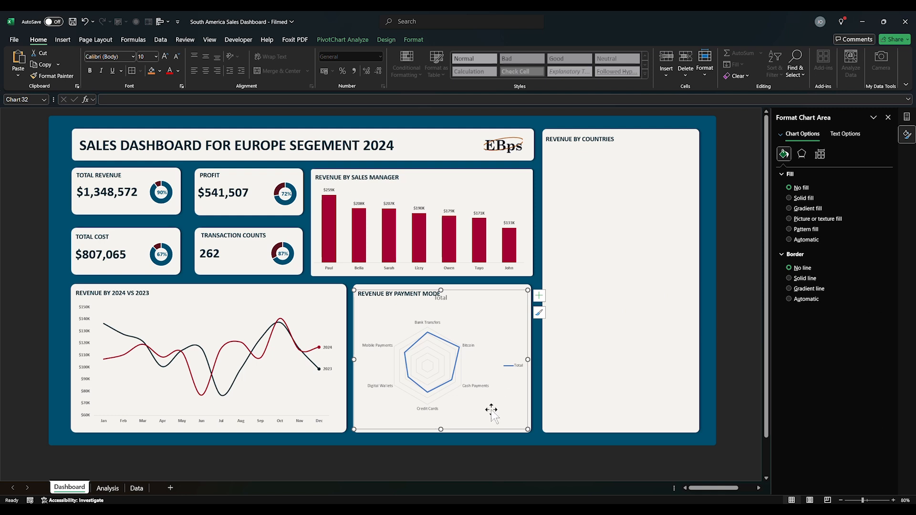
Step: Delete the legend and the Total chart title from the payment mode radar chart
click(508, 368)
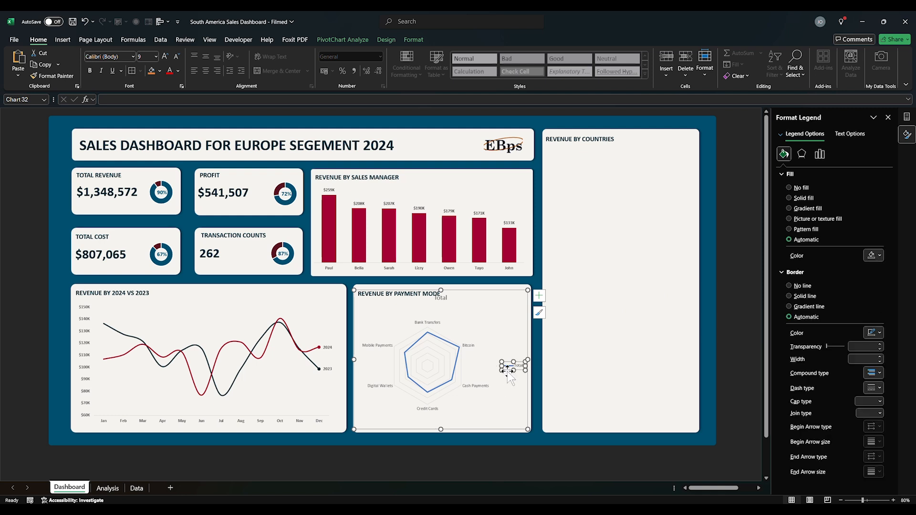
key(Delete)
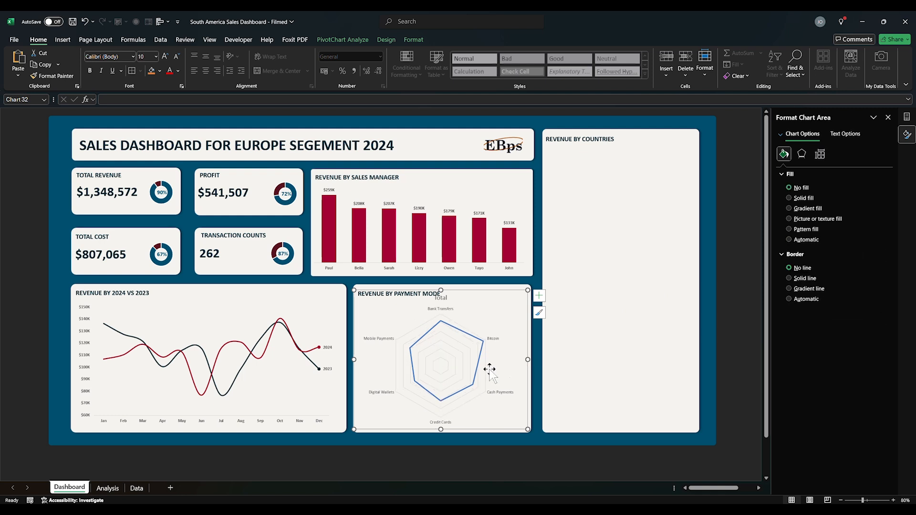
click(444, 299)
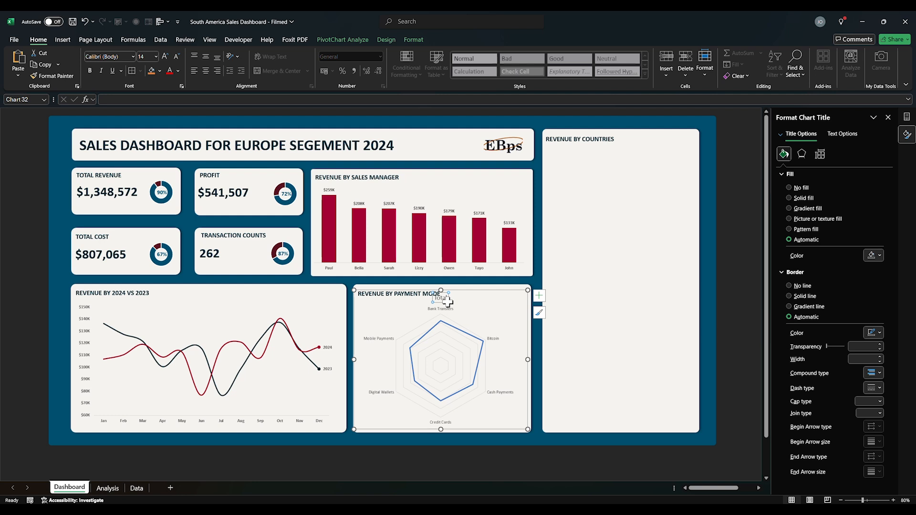
key(Delete)
Step: Make the radar chart's payment mode category labels bold and color its major gridlines with the recent grey
click(451, 302)
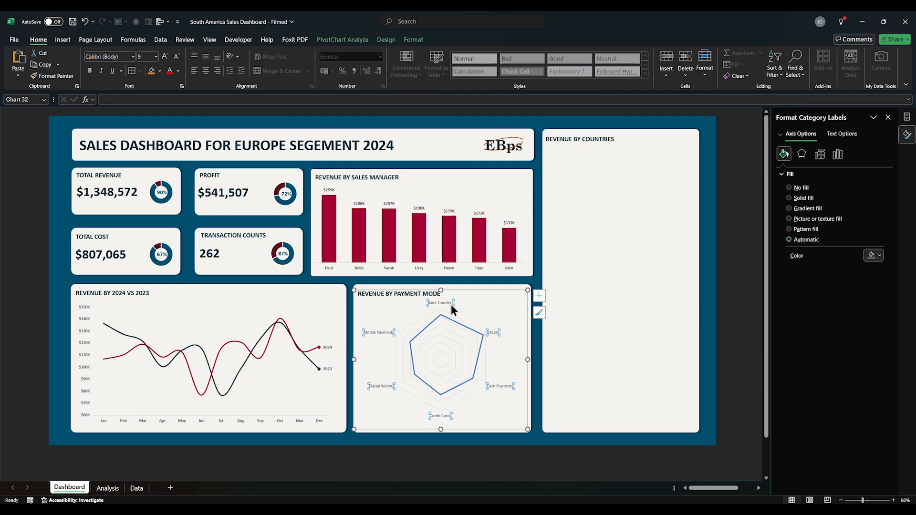
key(ctrl+b)
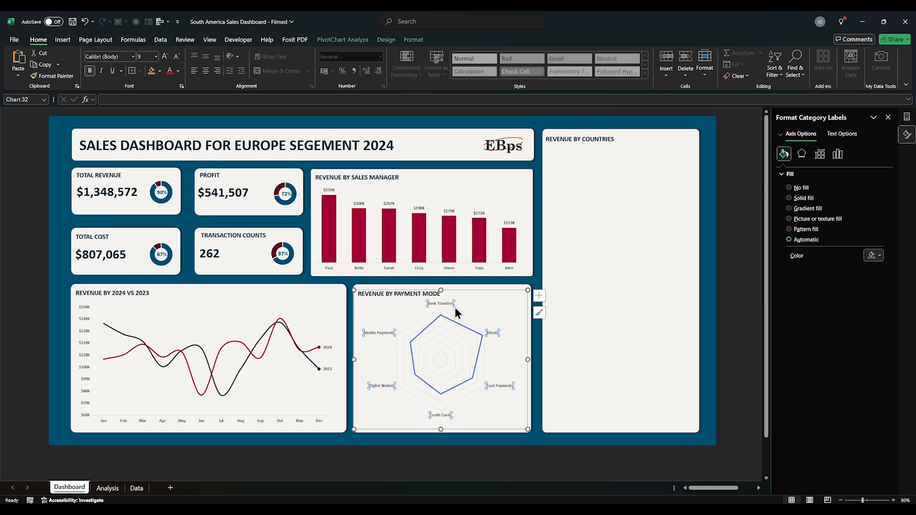
click(458, 334)
click(460, 342)
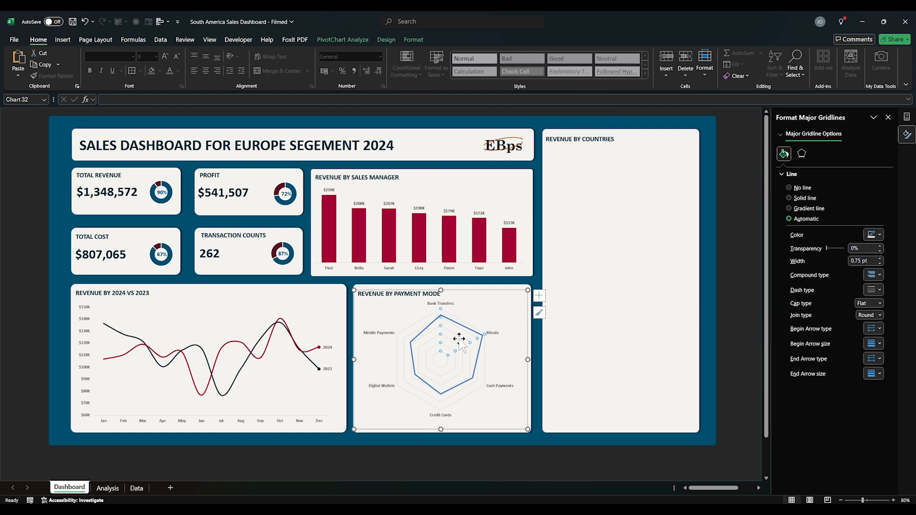
click(877, 235)
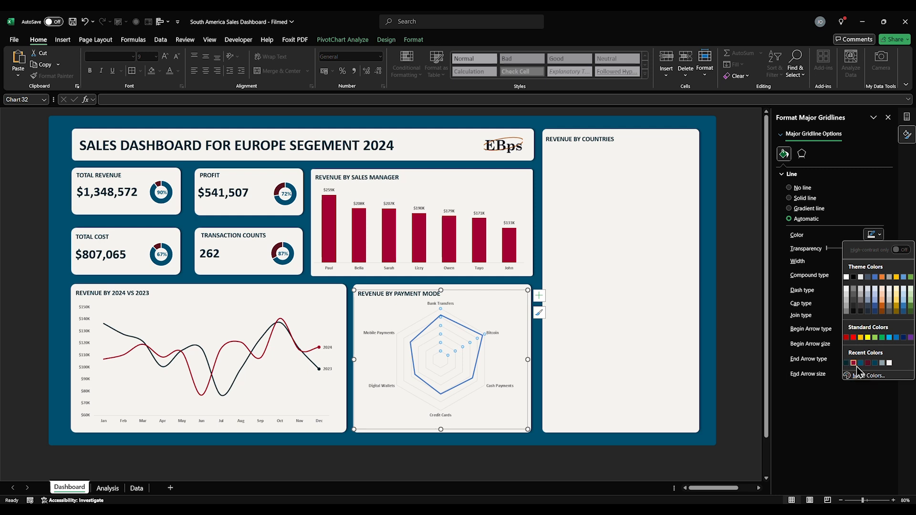
click(883, 364)
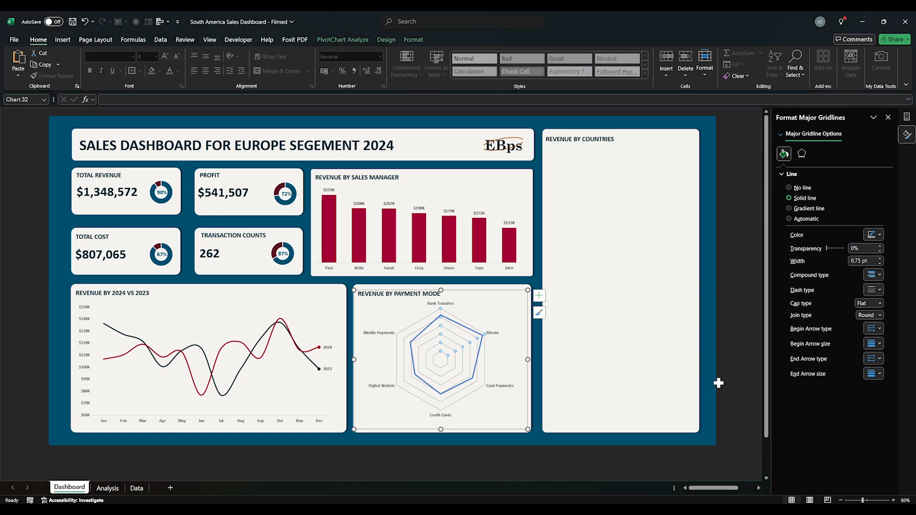
Step: Color the radar chart's data series line with the recent dark navy
click(464, 332)
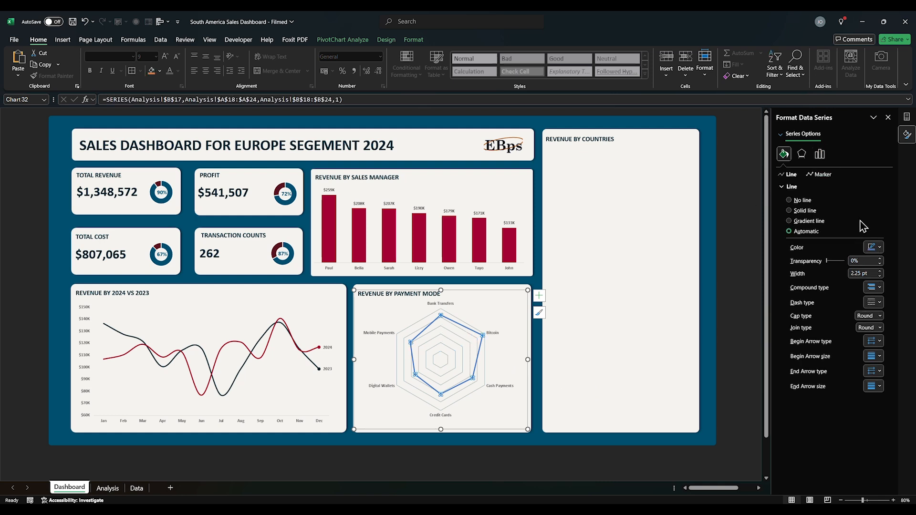
click(880, 247)
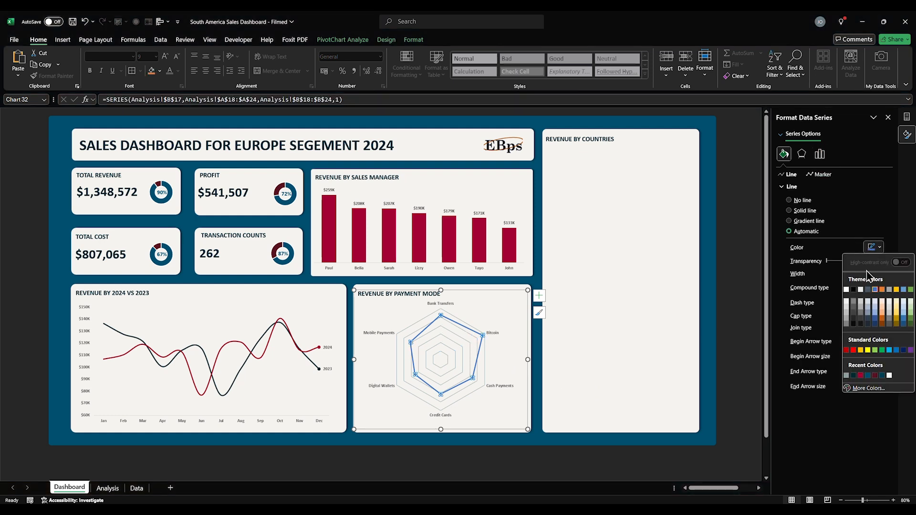
click(853, 375)
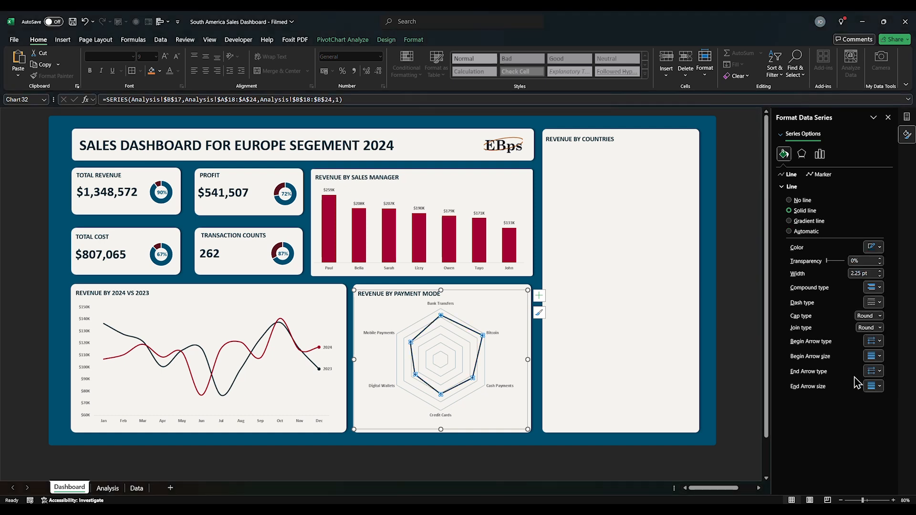
click(502, 321)
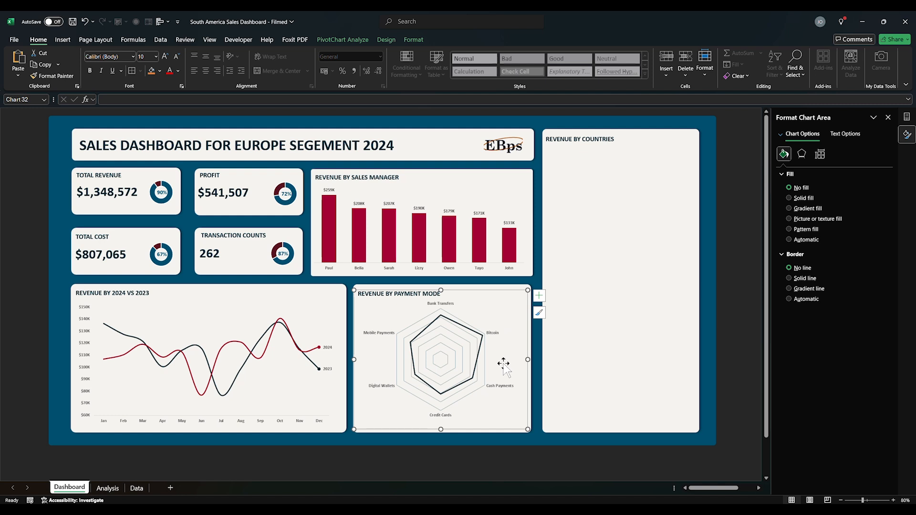
Step: Color the radar chart's data series line with the recent dark red
click(480, 342)
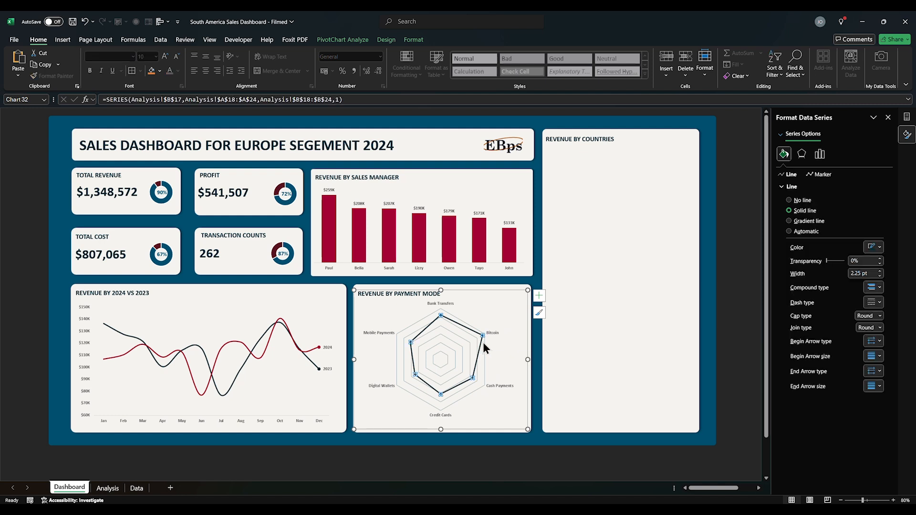
click(878, 247)
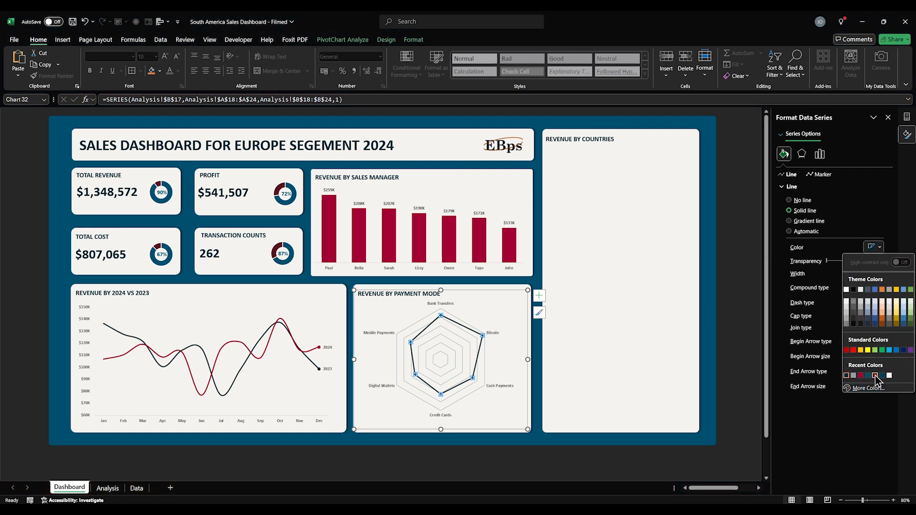
click(875, 376)
click(483, 311)
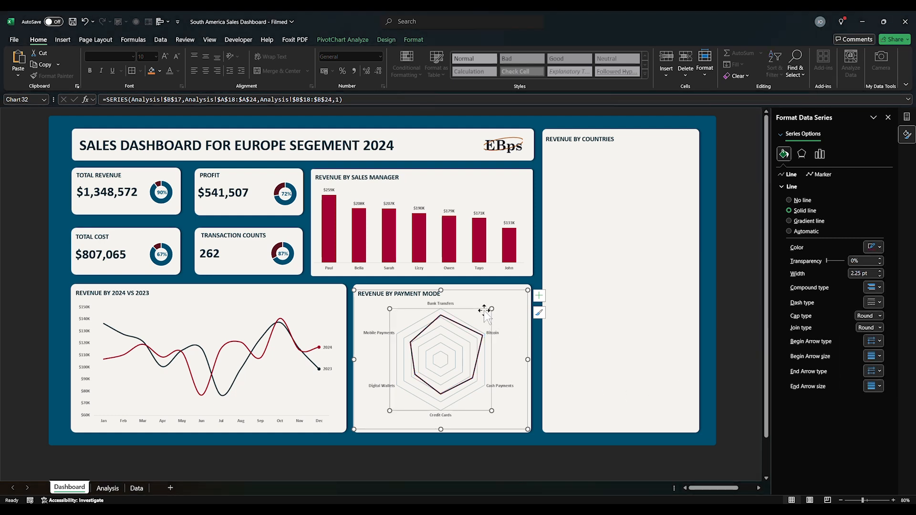
Step: Add data labels to the Revenue by Payment Mode radar chart
click(494, 333)
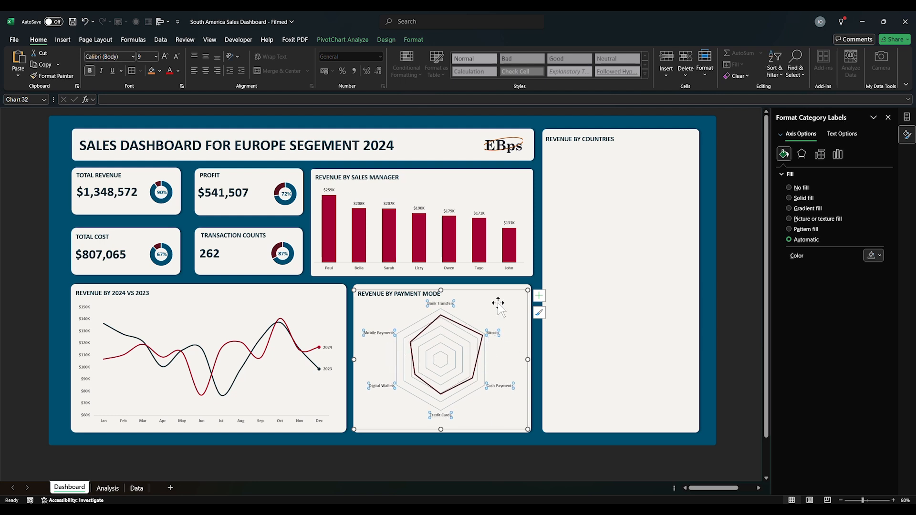
click(539, 295)
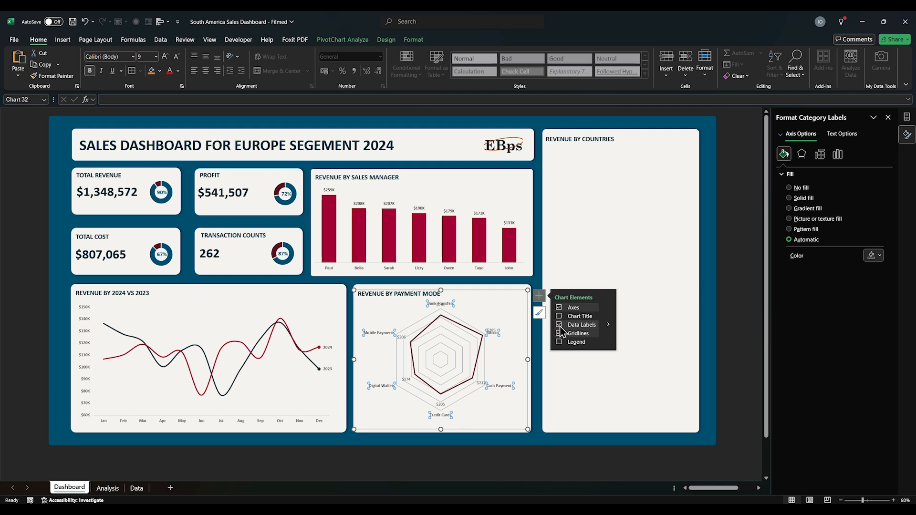
click(608, 324)
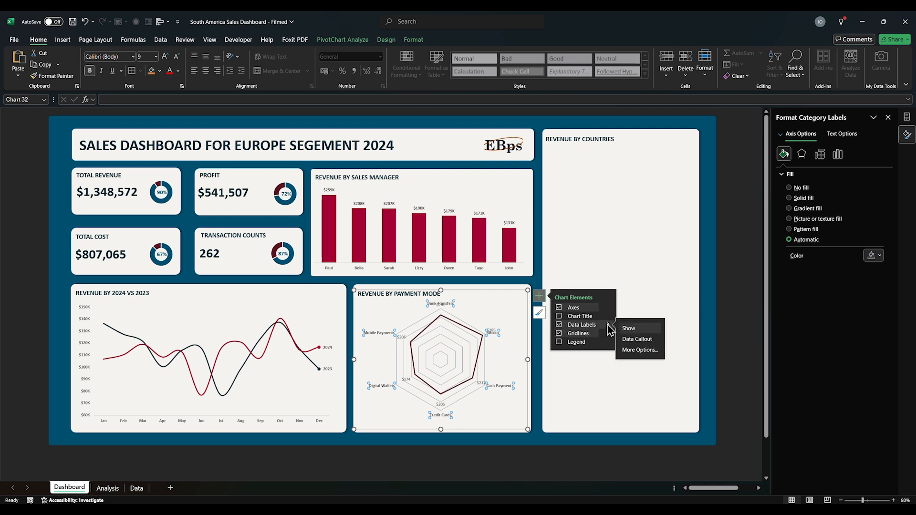
click(506, 346)
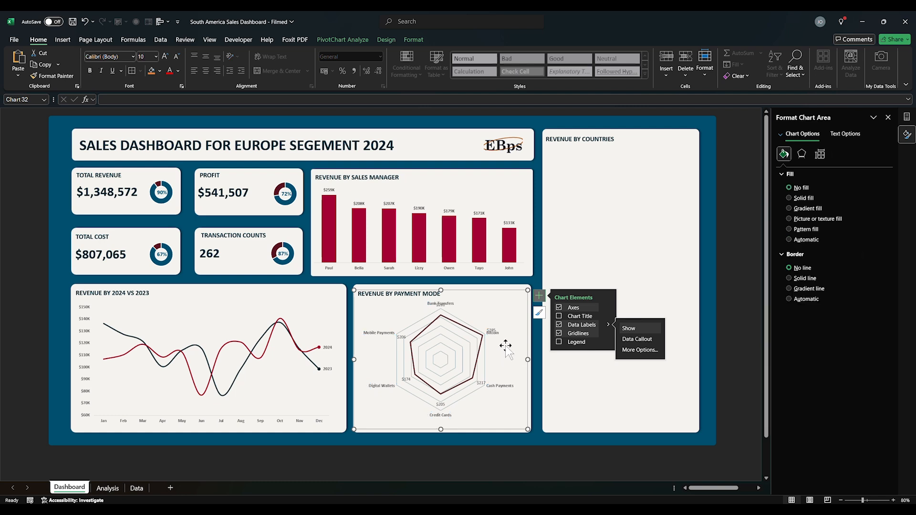
Step: Move the Cash Payments data label beneath its category name and try to move the Credit Cards data label down
click(480, 384)
click(480, 387)
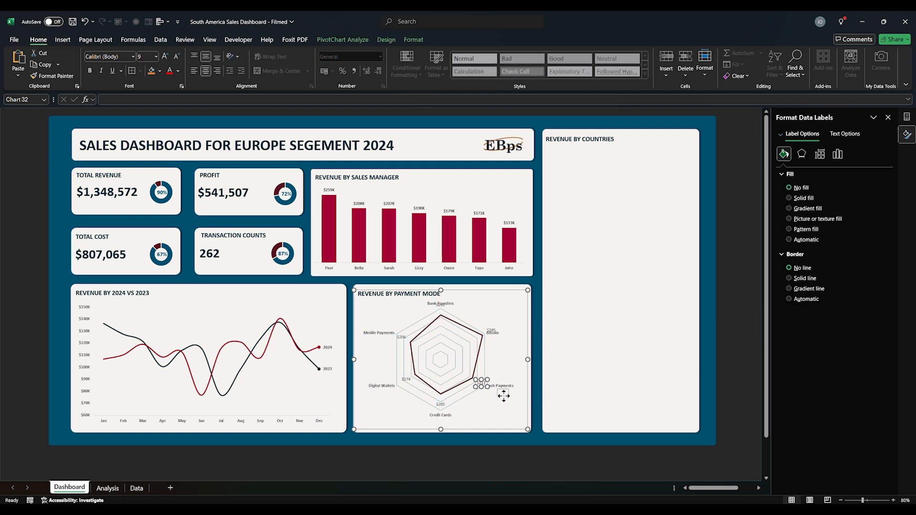
drag(502, 397, 504, 397)
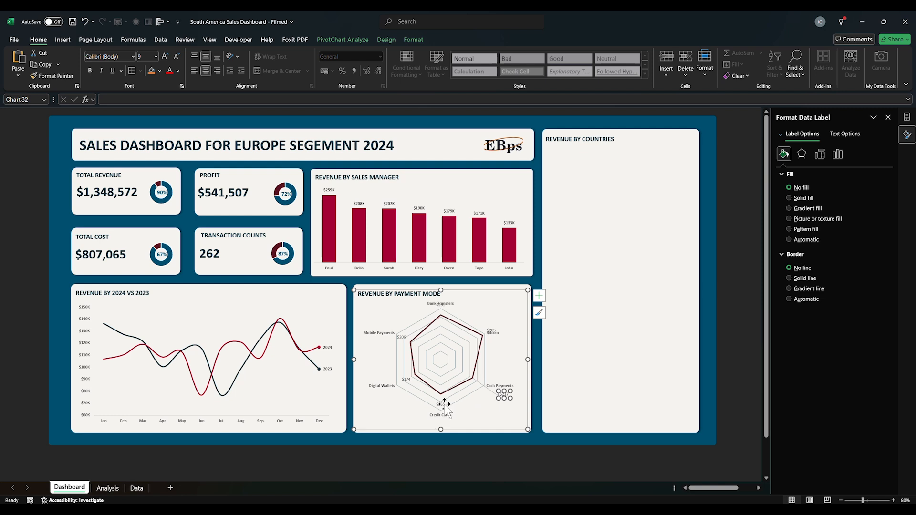
click(441, 404)
drag(444, 408, 444, 428)
Step: Move the Digital Wallets and Mobile Payments data labels beneath their category names
click(406, 379)
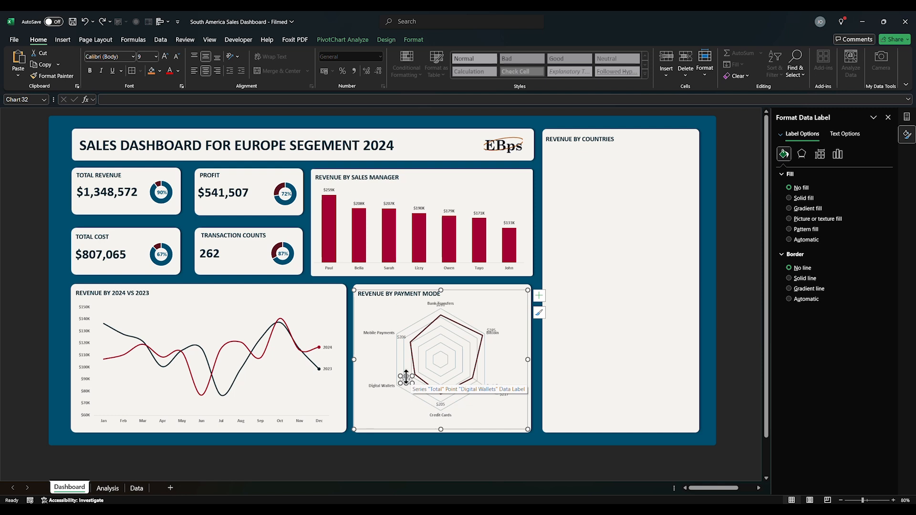
drag(400, 379, 377, 396)
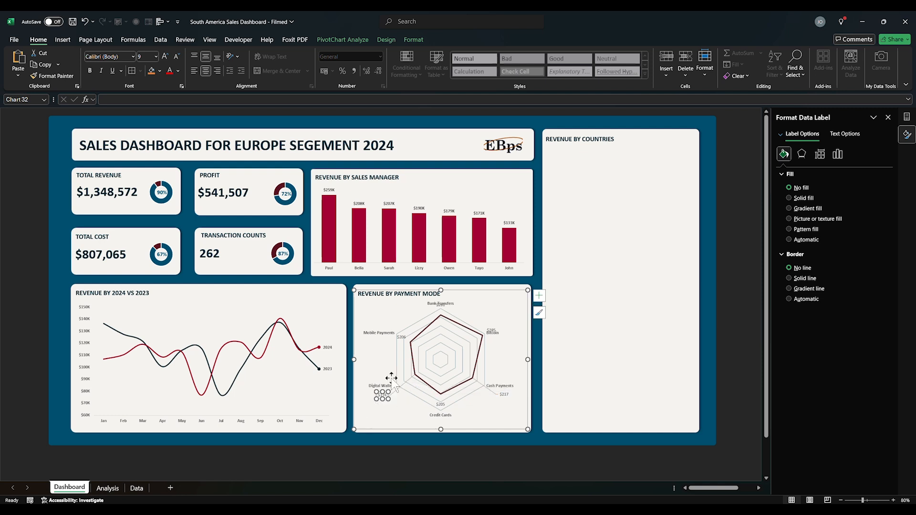
click(400, 338)
drag(398, 342, 378, 349)
key(ctrl+z)
key(ctrl+z)
click(399, 338)
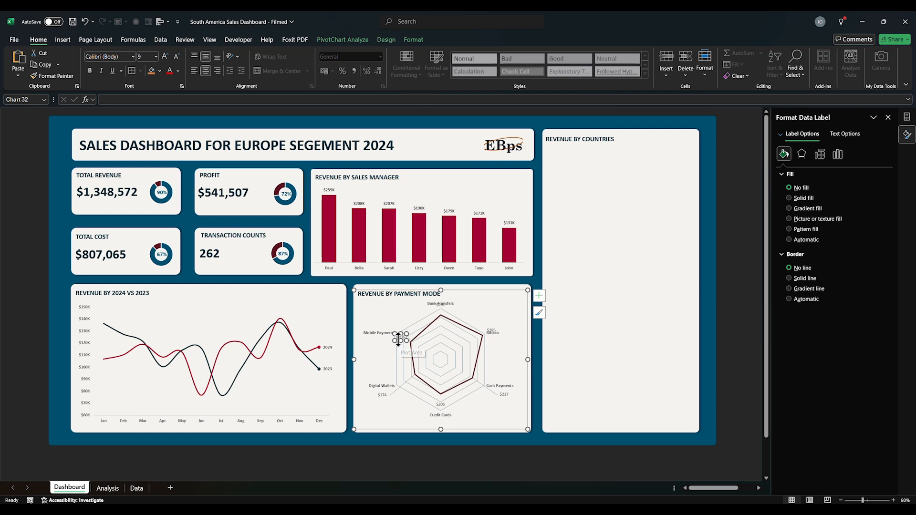
drag(399, 338, 371, 342)
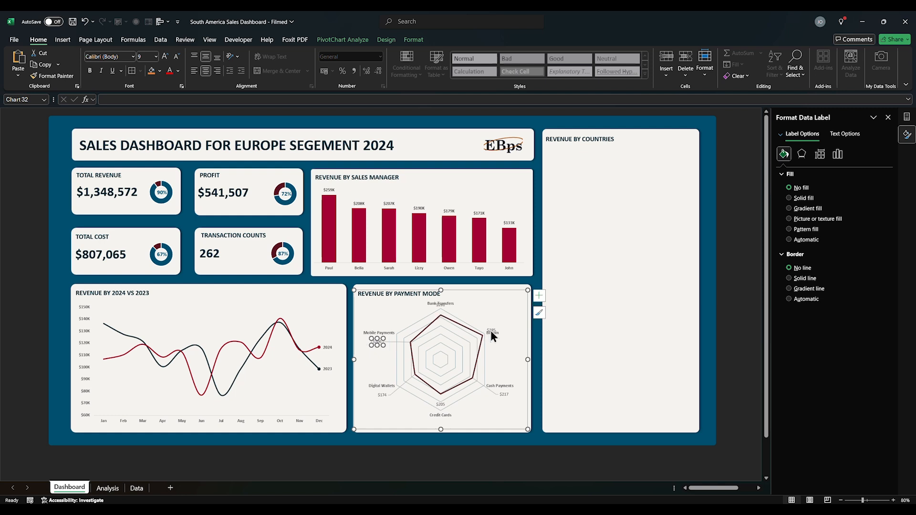
Step: Shrink the radar chart slightly within its card and move the Credit Cards data label beneath its category name
click(440, 404)
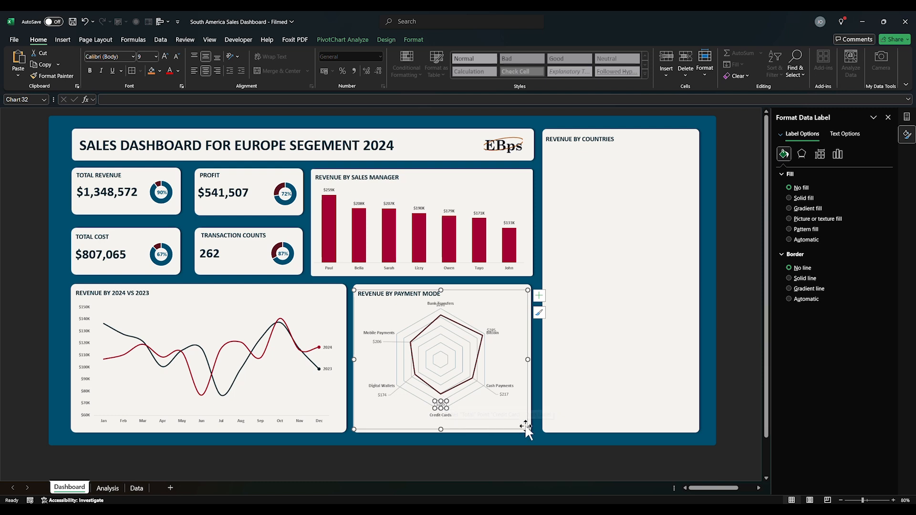
drag(527, 428, 524, 419)
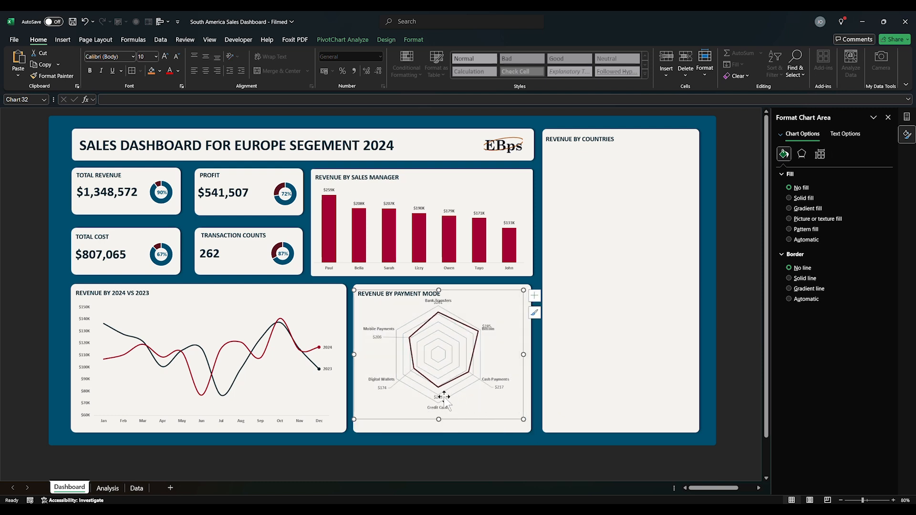
click(436, 400)
click(437, 401)
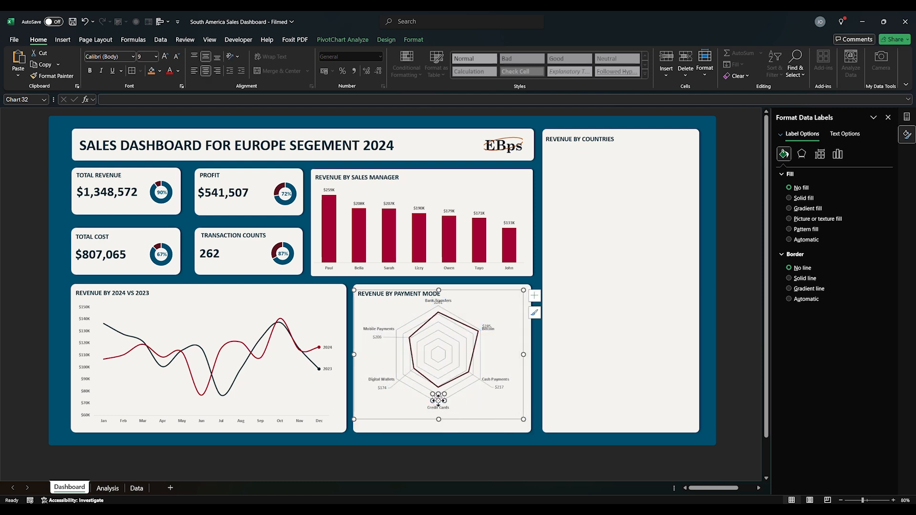
drag(437, 400, 439, 419)
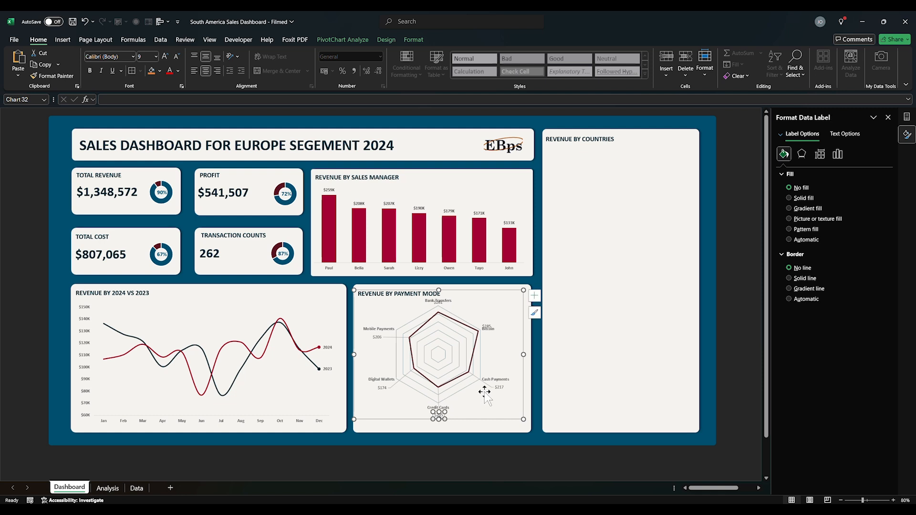
Step: Move the Bitcoin data label beneath its category name and the Bank Transfers data label off to the side of its axis
click(484, 326)
click(490, 323)
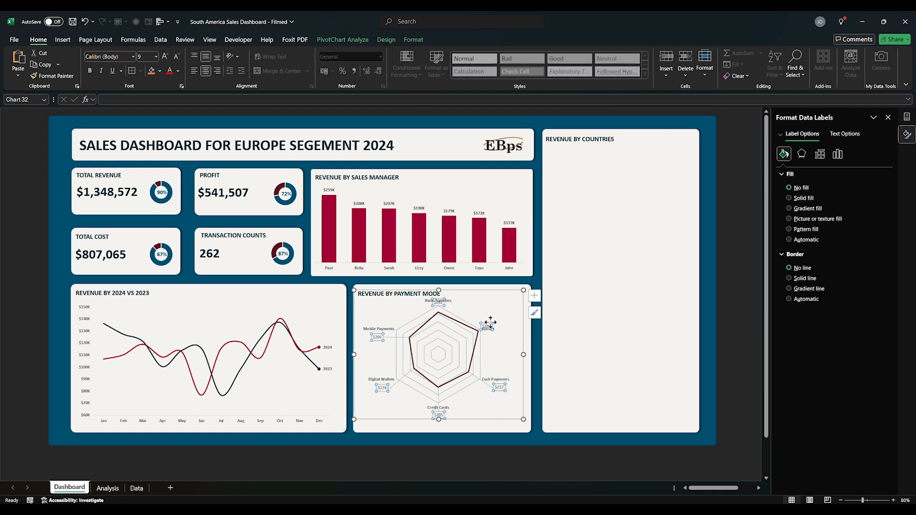
drag(487, 322, 492, 339)
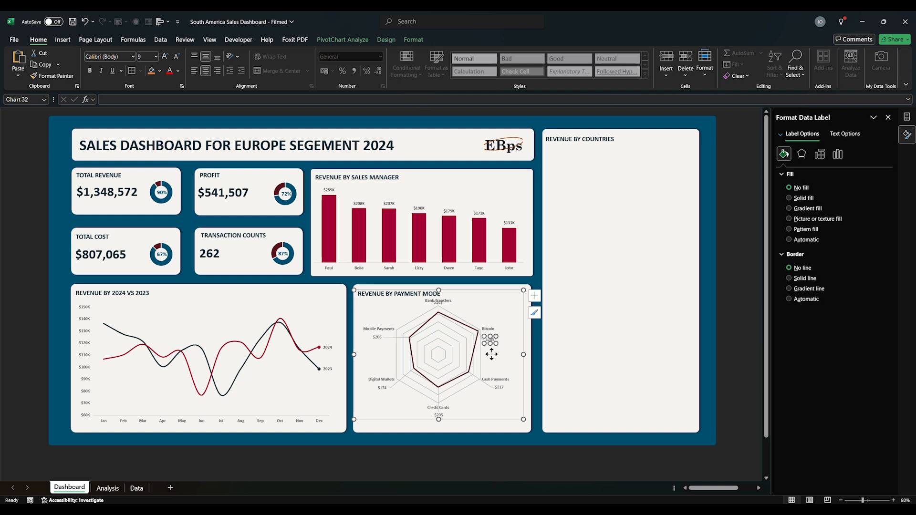
click(491, 354)
click(489, 339)
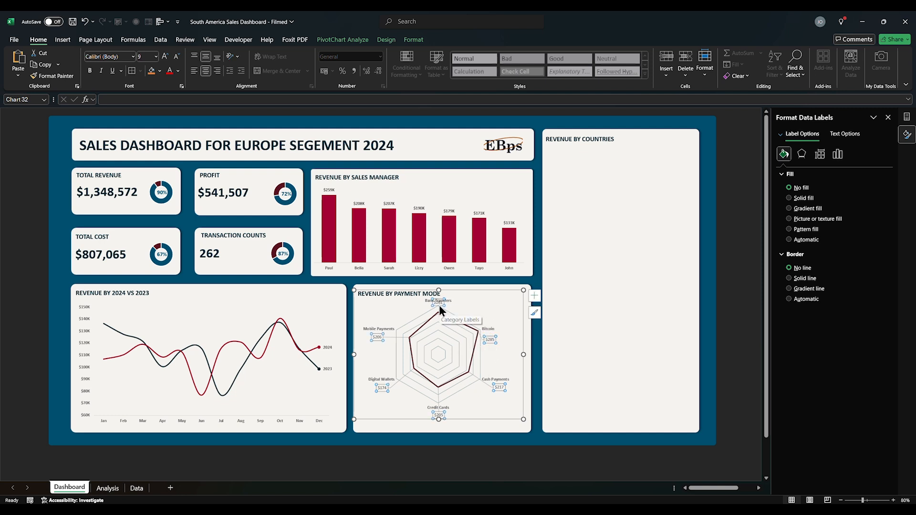
drag(439, 305, 453, 309)
click(496, 307)
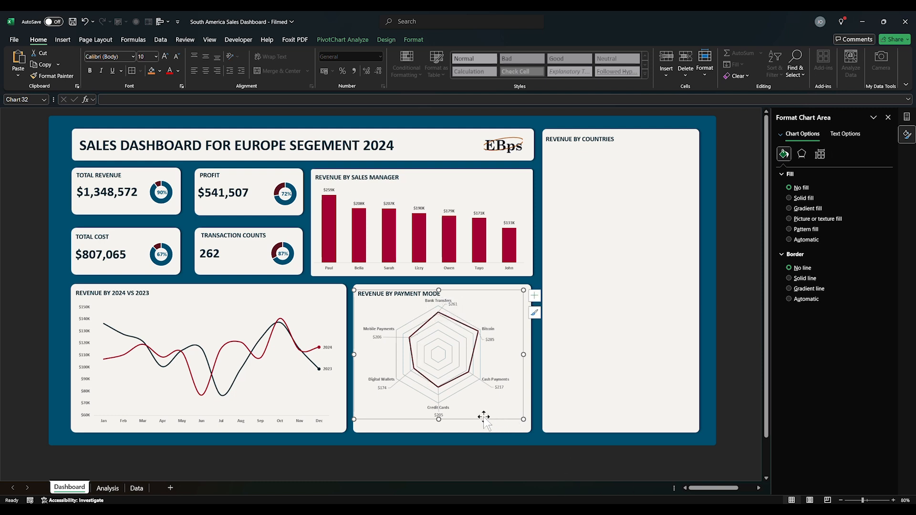
Step: Move the radar chart down to sit clear of the Revenue by Payment Mode heading and make its data labels bold
drag(476, 409, 481, 416)
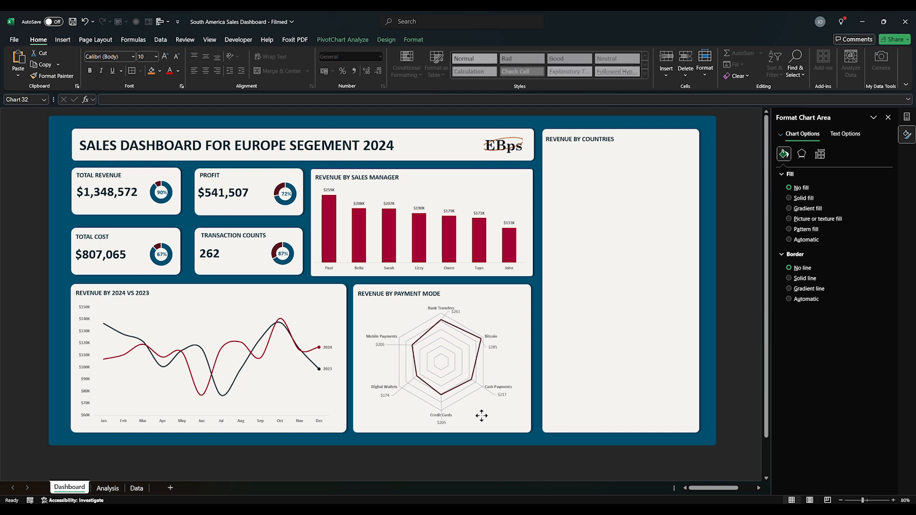
click(385, 395)
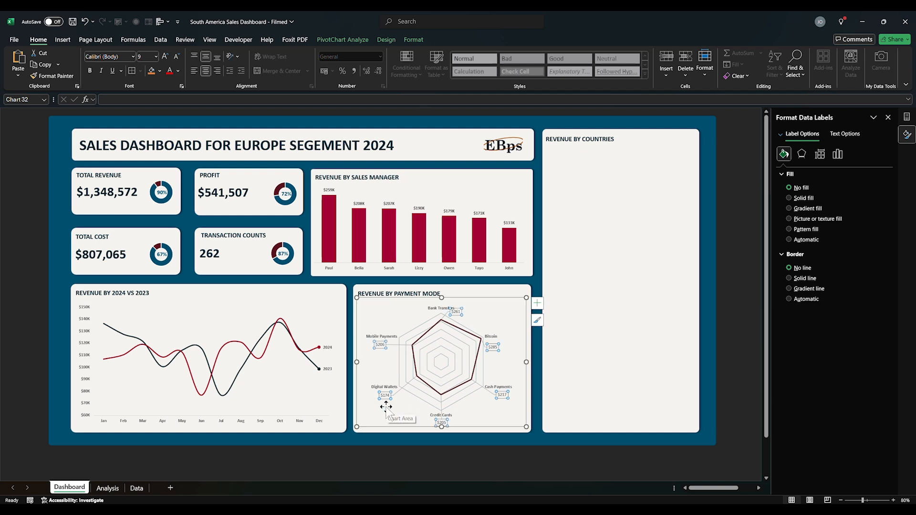
click(381, 387)
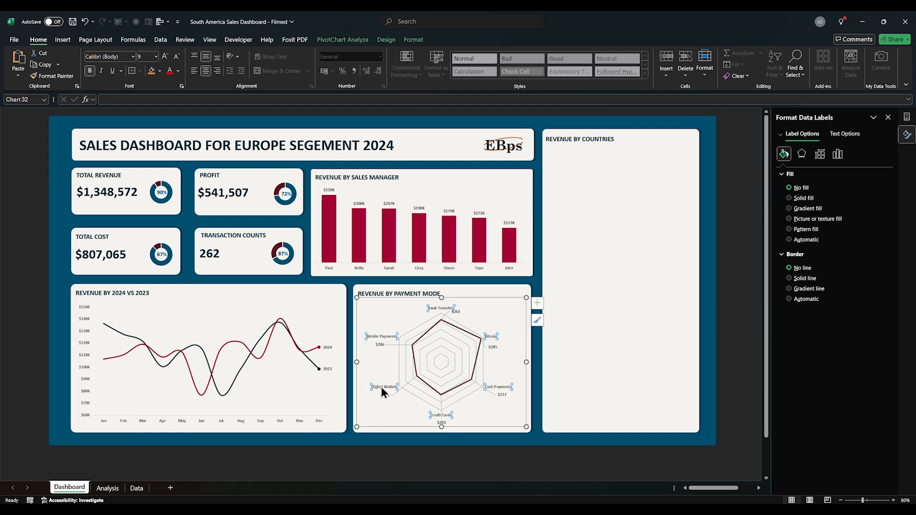
click(383, 404)
click(397, 450)
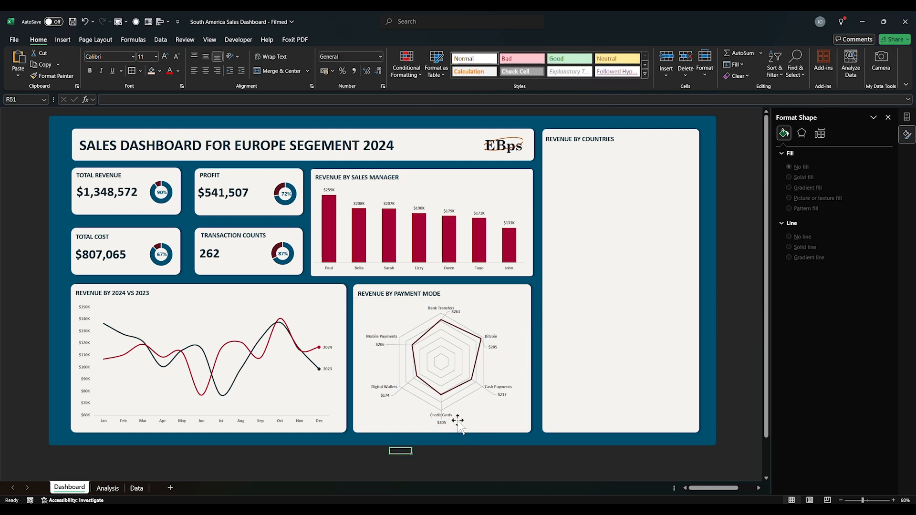
click(473, 417)
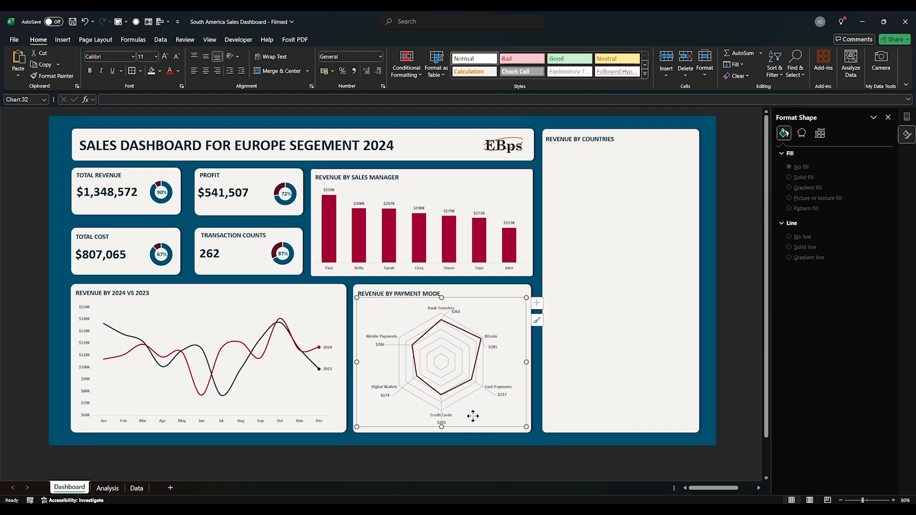
click(446, 457)
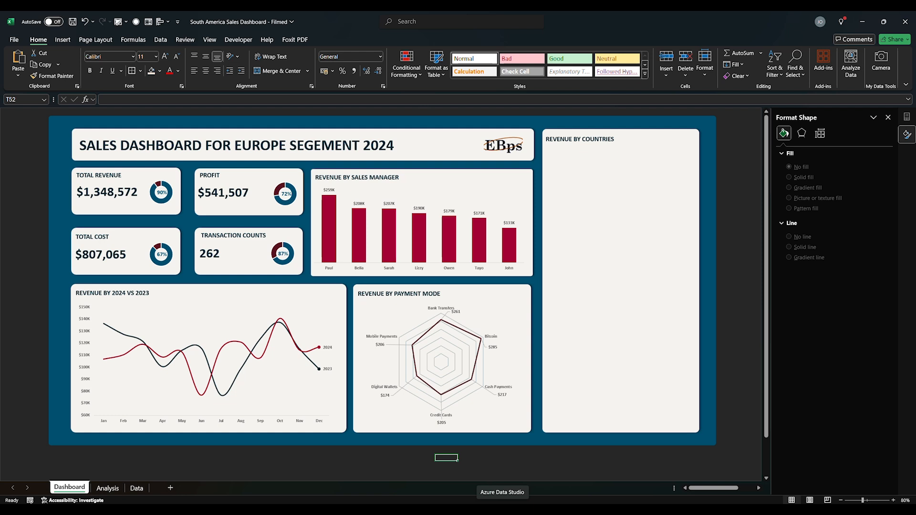
click(593, 277)
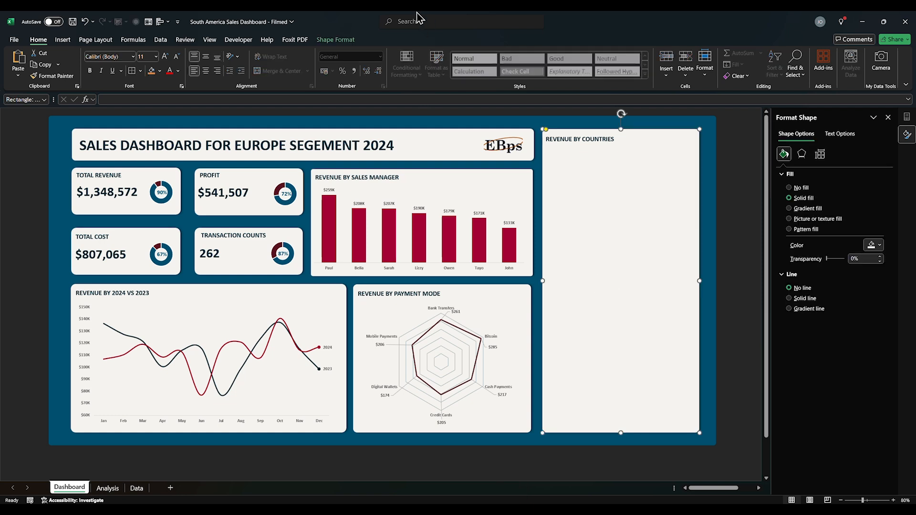
Step: Apply the custom number format $#"K" to the radar chart's data labels
click(443, 368)
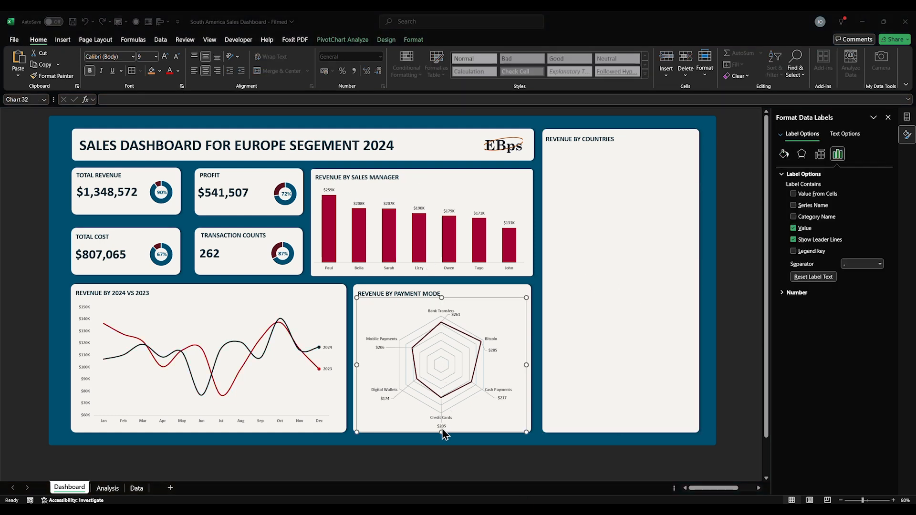
click(442, 427)
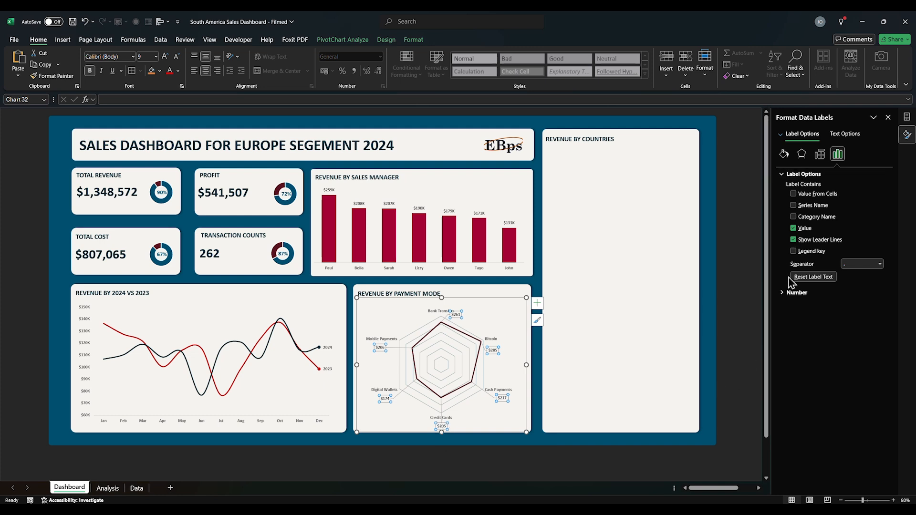
click(792, 292)
click(871, 313)
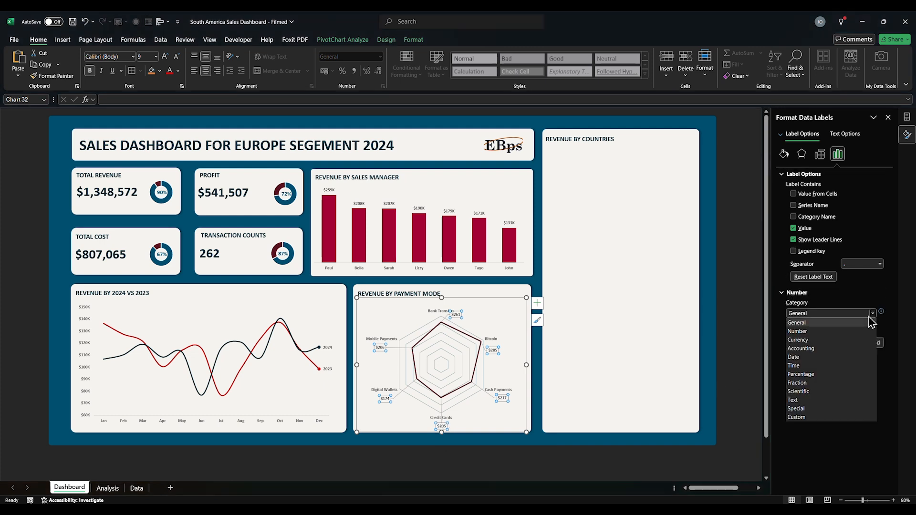
click(808, 419)
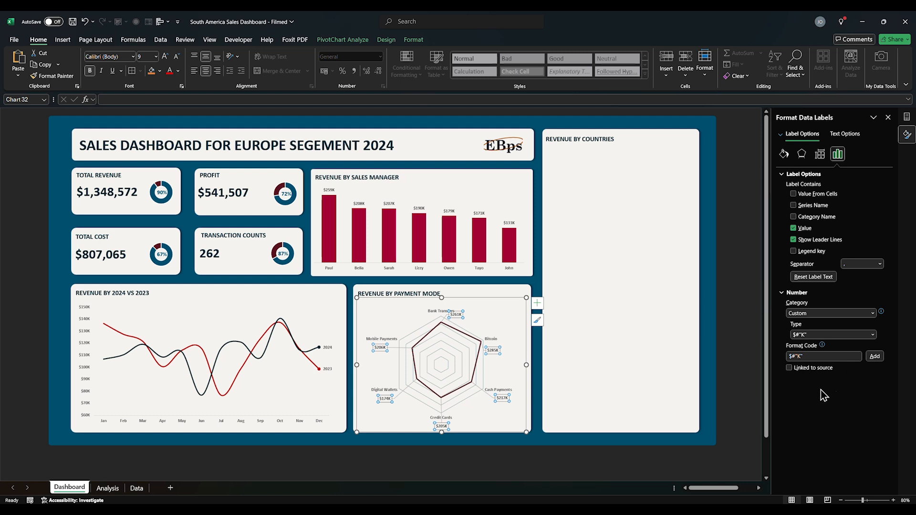
click(492, 464)
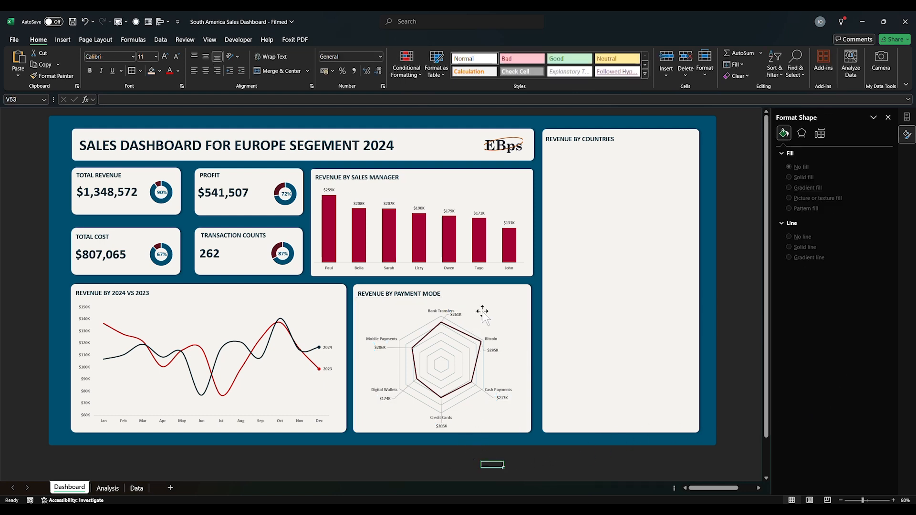
Step: Insert a filled map chart from the Countries and Revenue table on the Analysis sheet
click(587, 227)
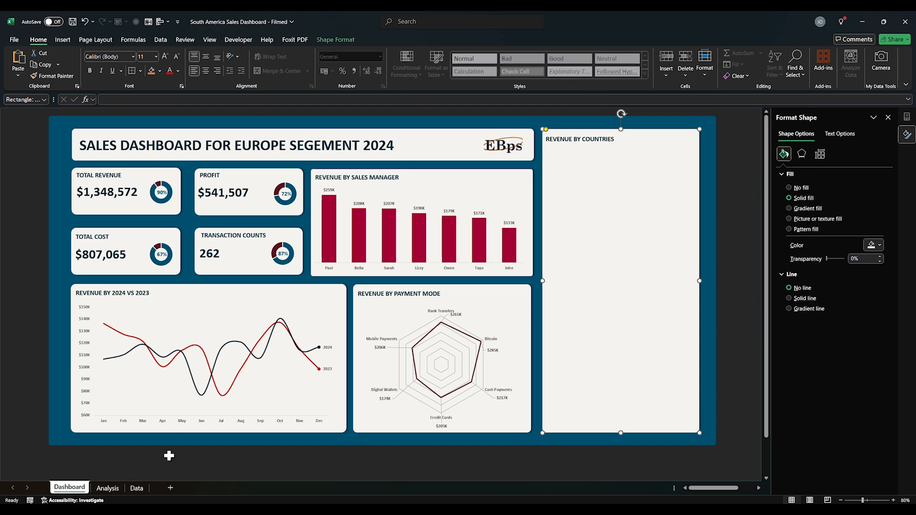
click(112, 490)
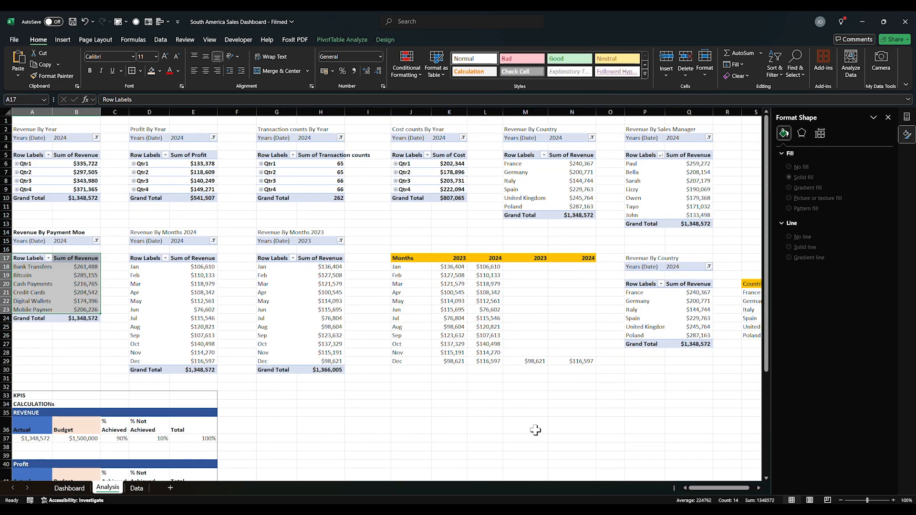
scroll(741, 493, right, 2)
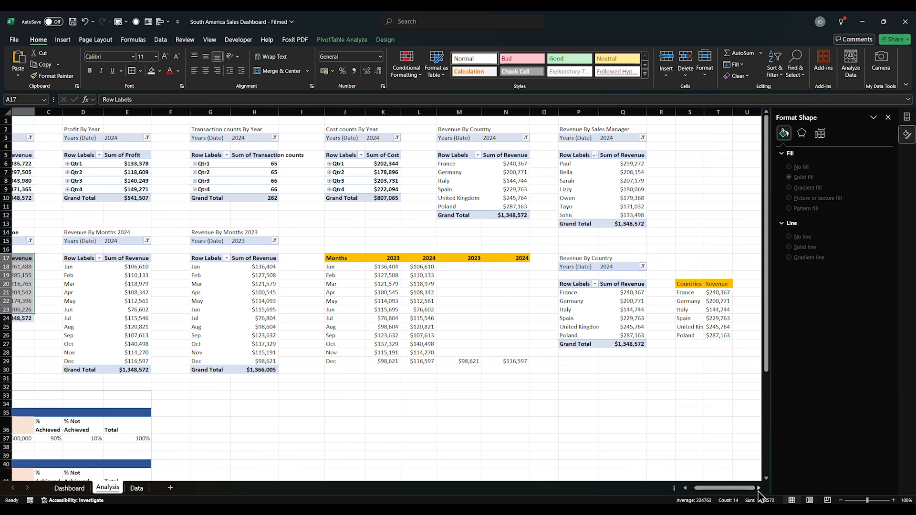
scroll(759, 494, right, 1)
click(666, 455)
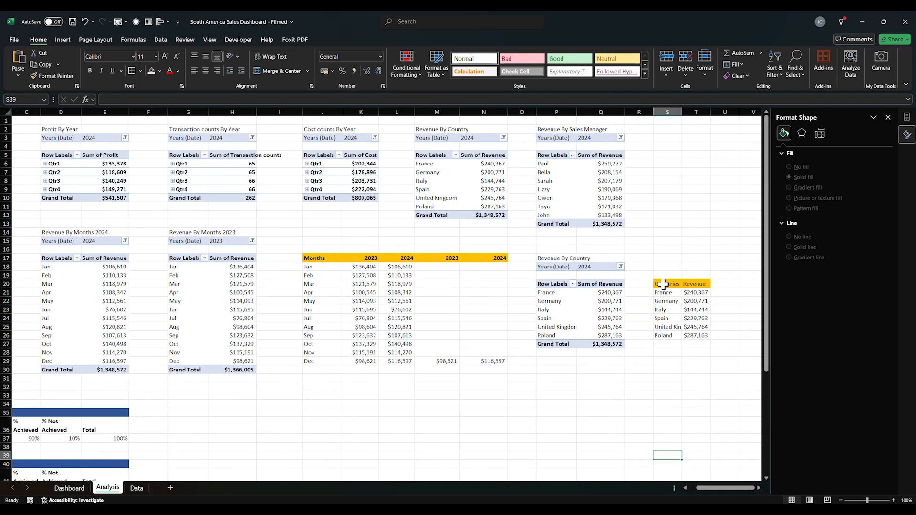
drag(662, 285, 700, 337)
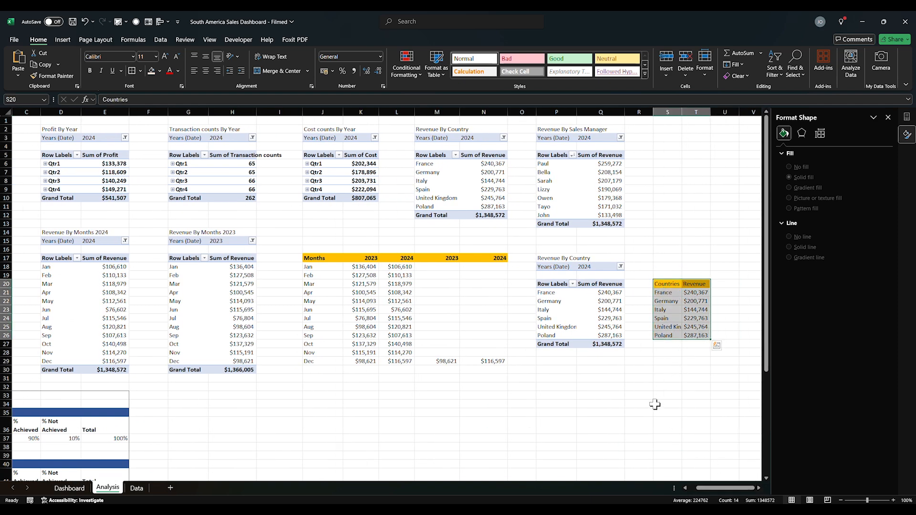
drag(662, 284, 698, 337)
click(62, 40)
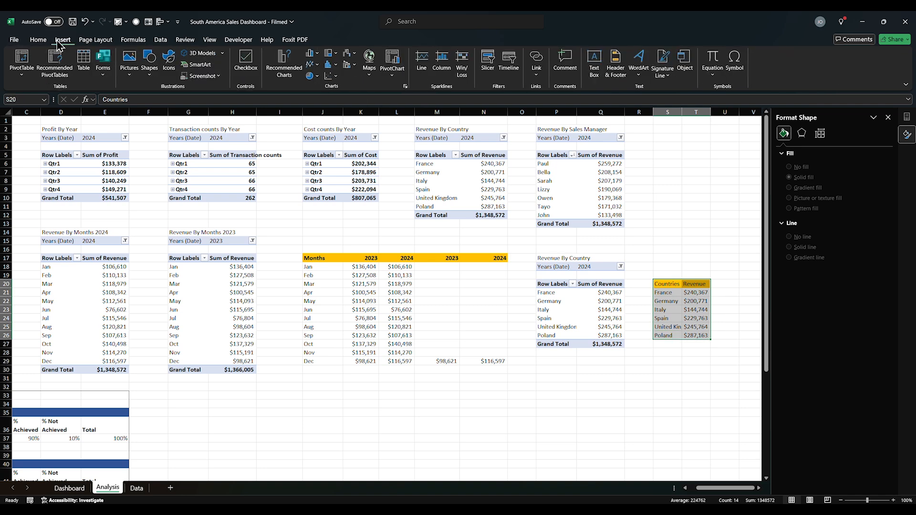
click(368, 74)
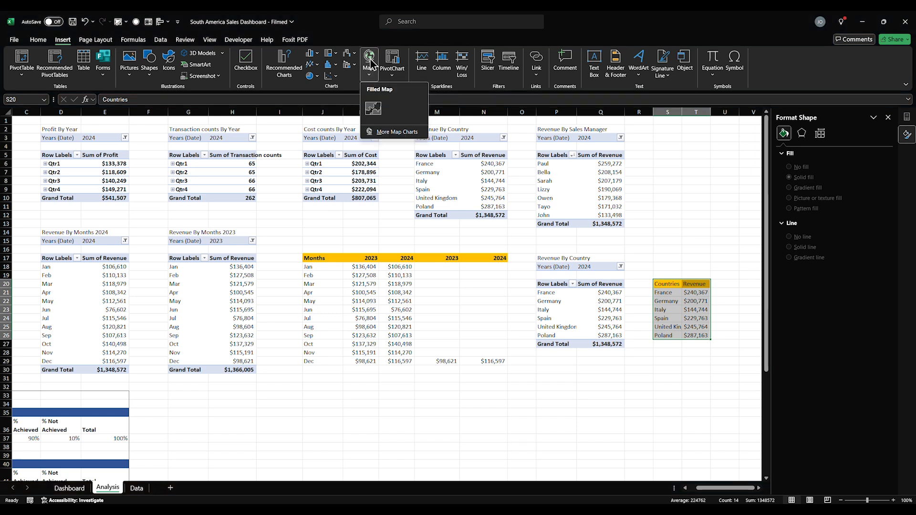
click(373, 109)
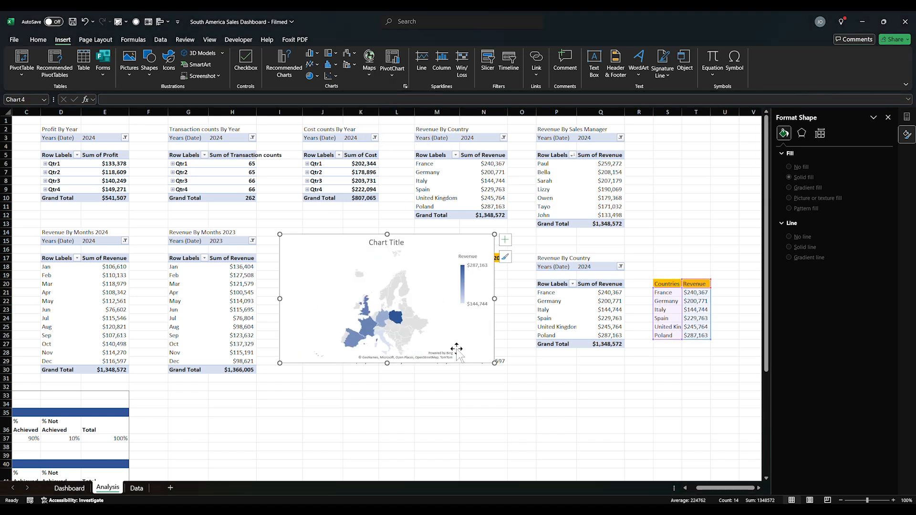
Step: Make the map chart taller and narrower, transfer it to the Dashboard sheet, and fit it inside the Revenue by Countries card
drag(496, 366, 441, 455)
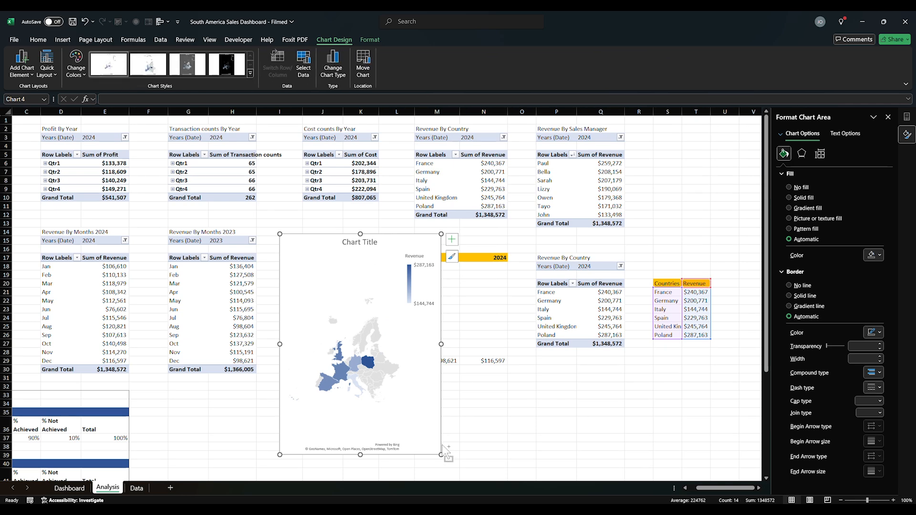
key(ctrl+x)
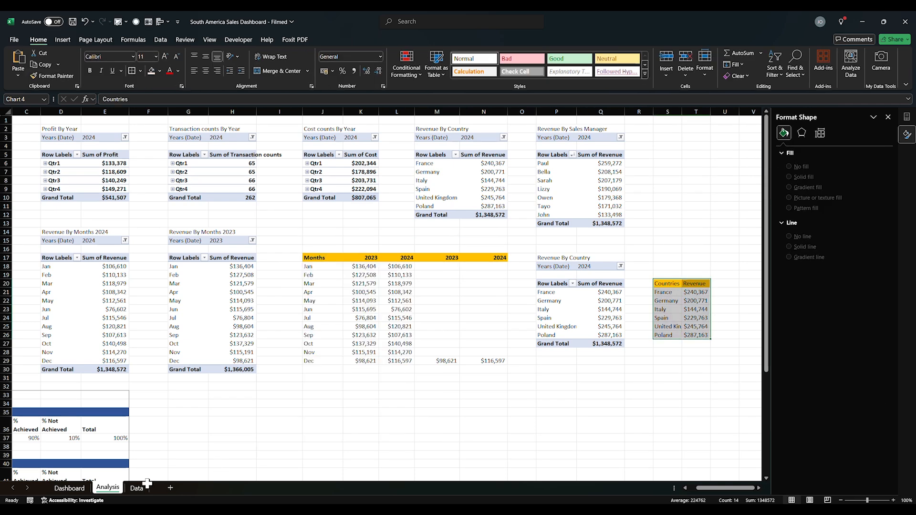
click(70, 488)
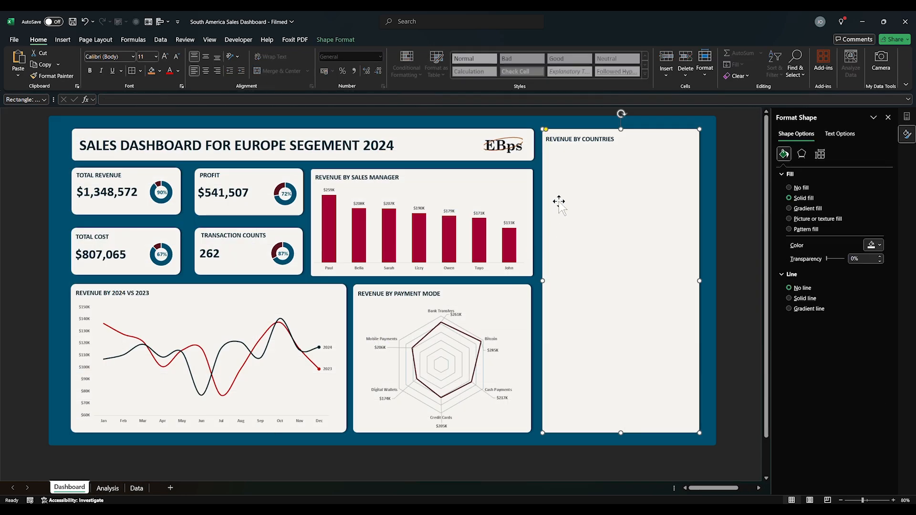
key(ctrl+v)
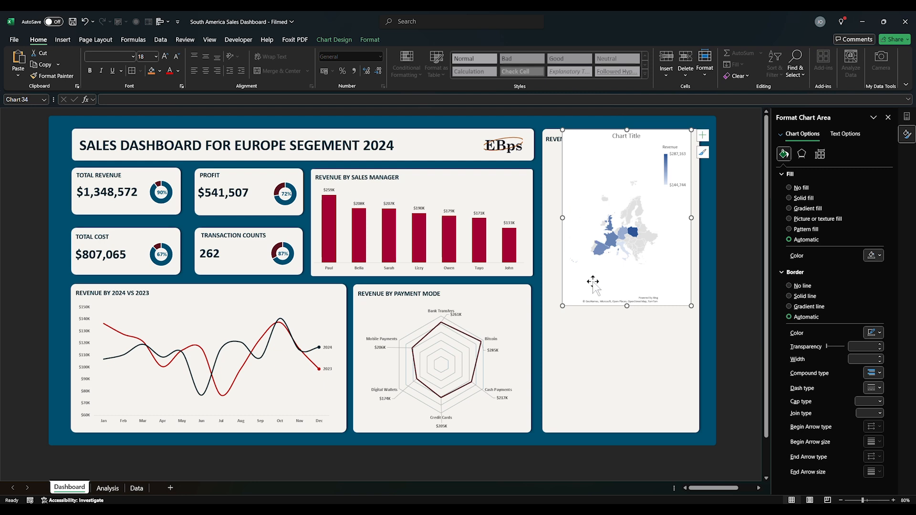
click(588, 279)
drag(668, 298, 695, 431)
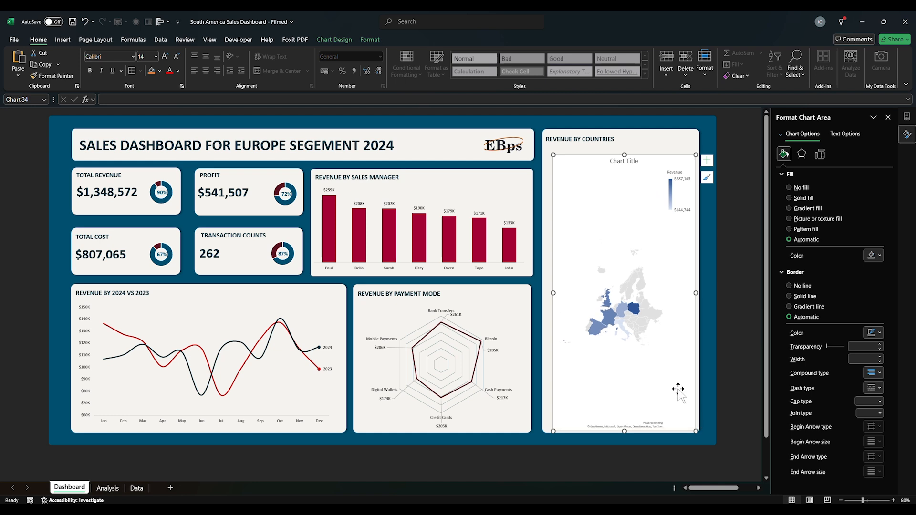
Step: Delete the map's chart title, select its legend and show the available chart elements
click(623, 162)
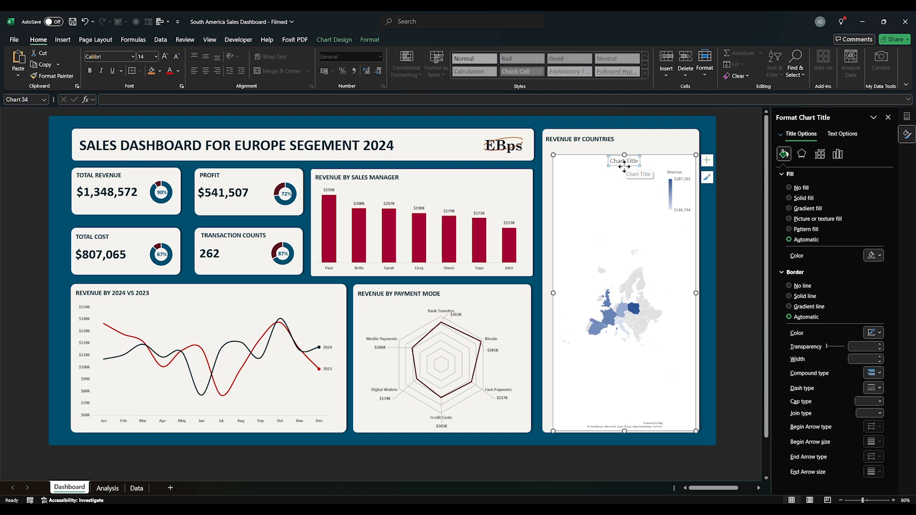
key(Delete)
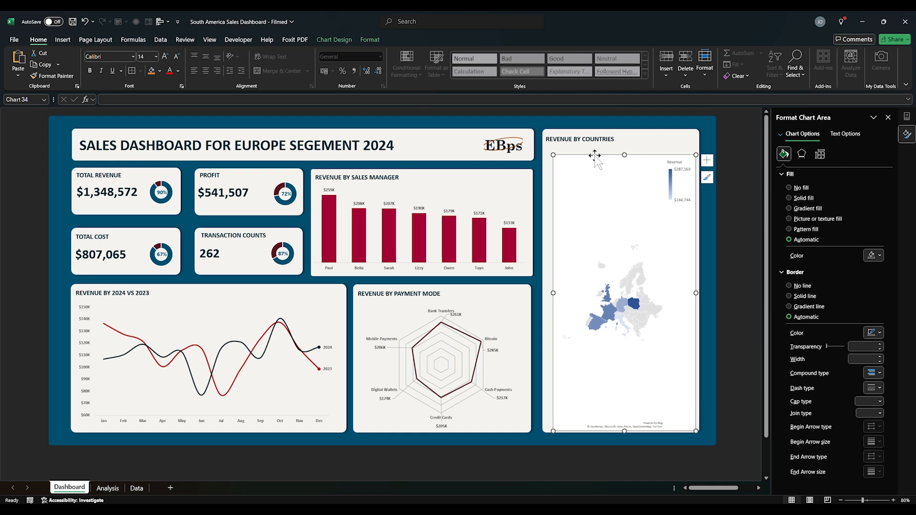
click(678, 176)
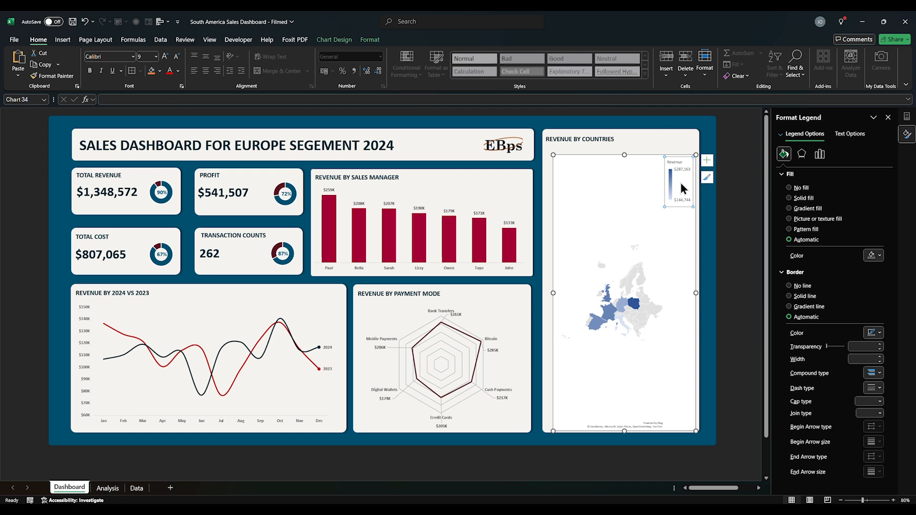
click(706, 159)
click(726, 181)
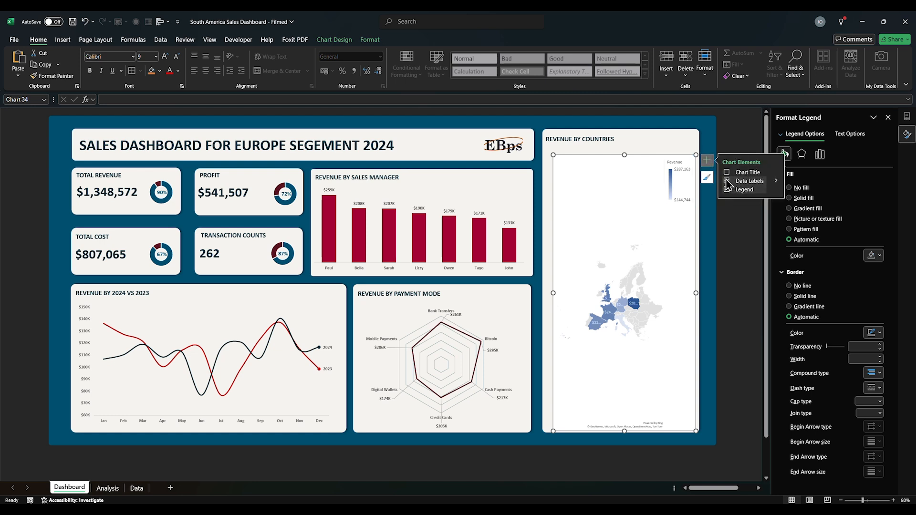
click(776, 181)
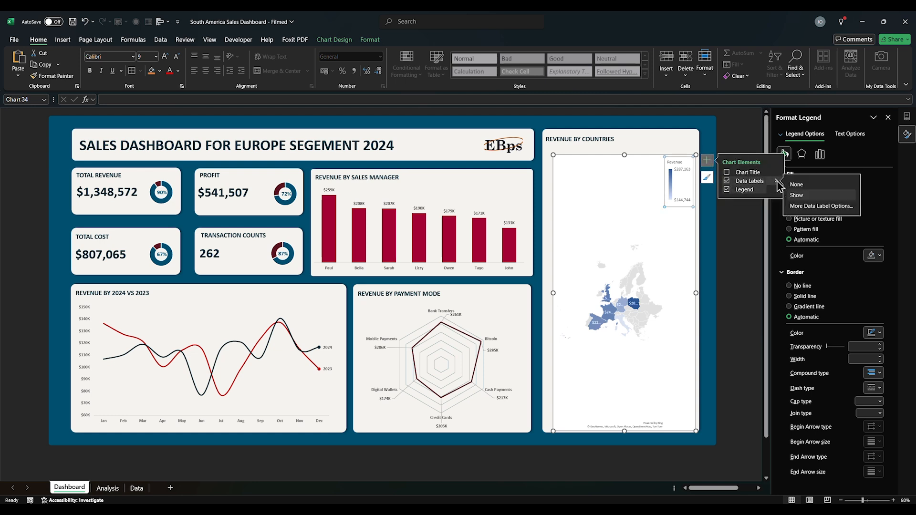
click(726, 180)
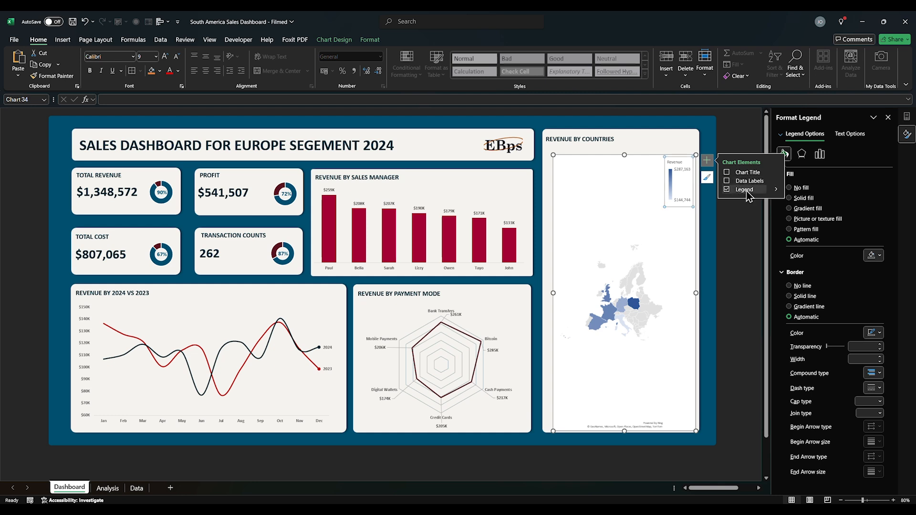
Step: Place the map chart's Revenue legend at the top of the chart
click(776, 190)
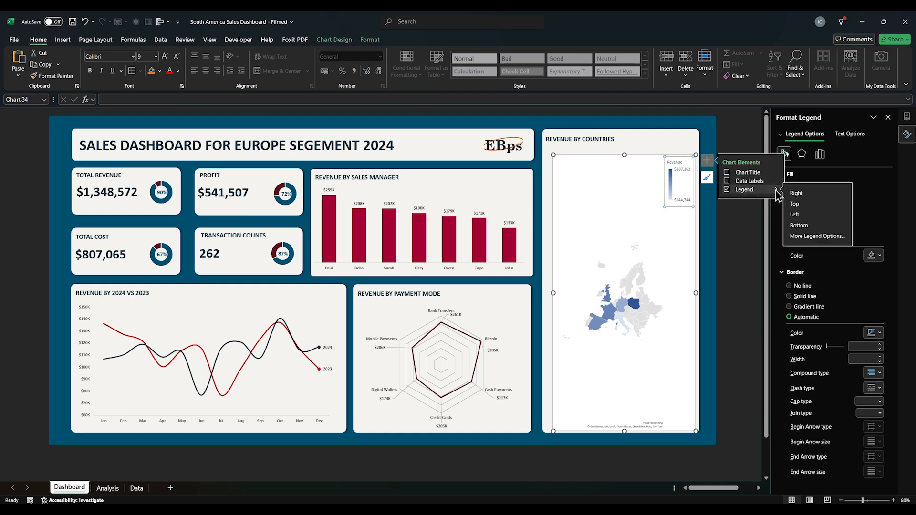
click(796, 204)
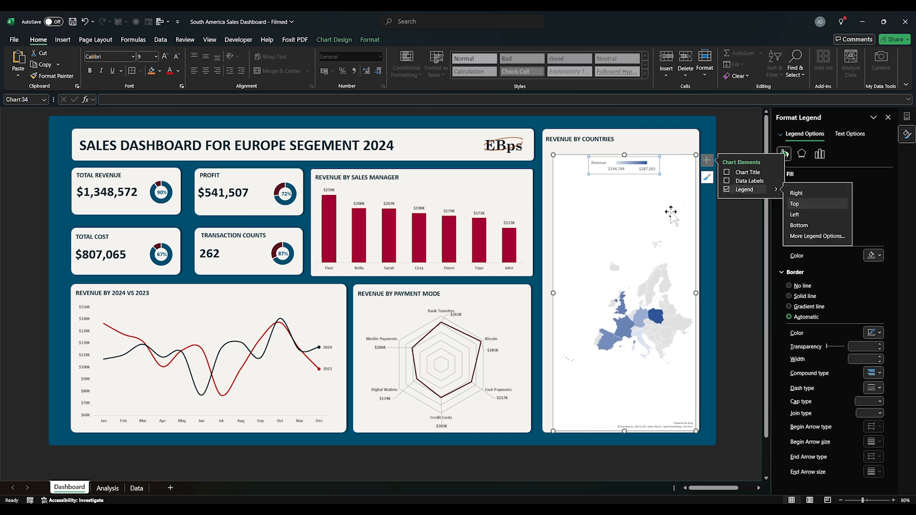
click(661, 234)
click(732, 137)
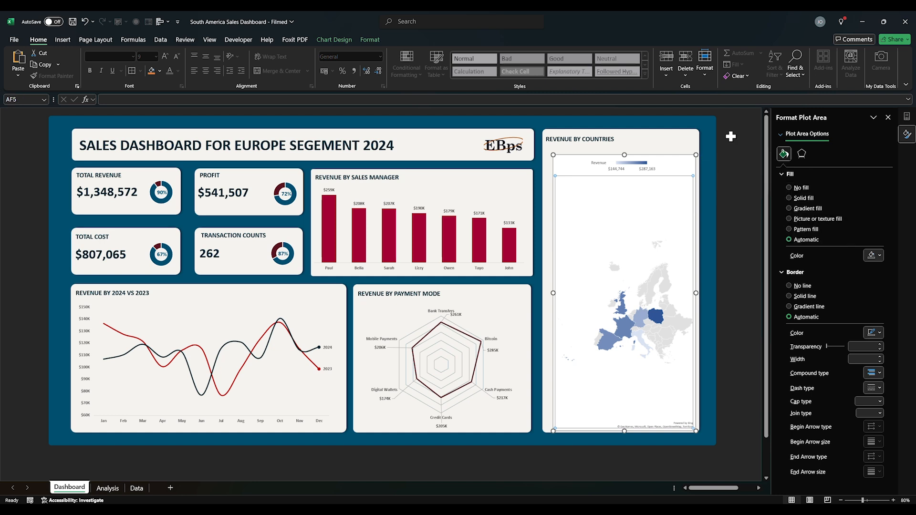
Step: Remove the map chart area's fill and border line, and enlarge the chart slightly towards the card's upper-left corner
click(636, 220)
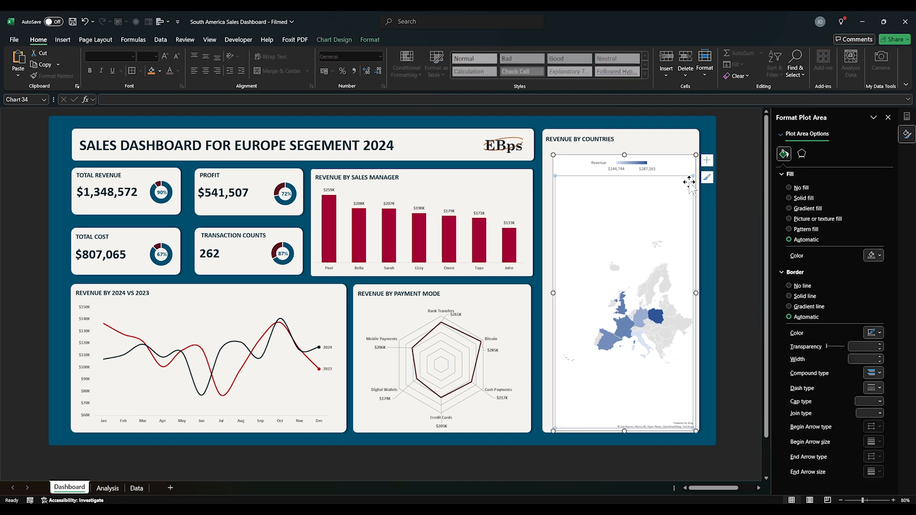
click(677, 173)
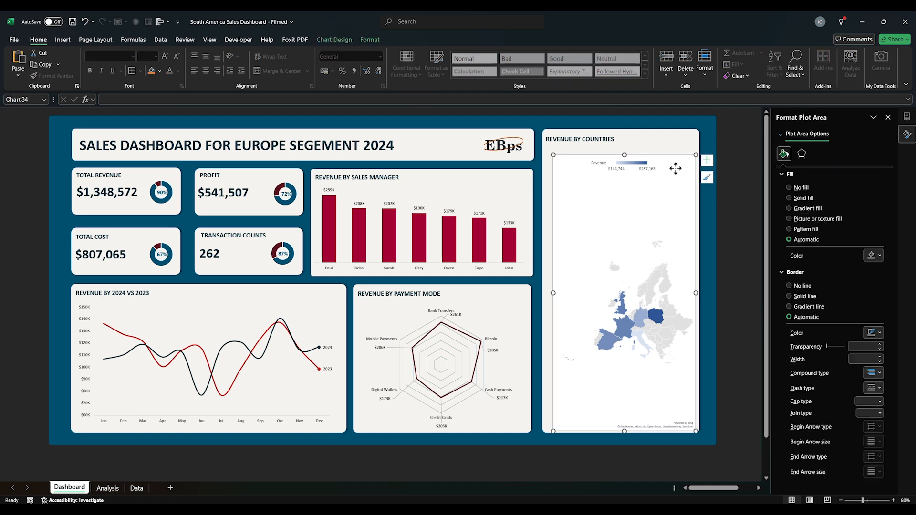
click(800, 189)
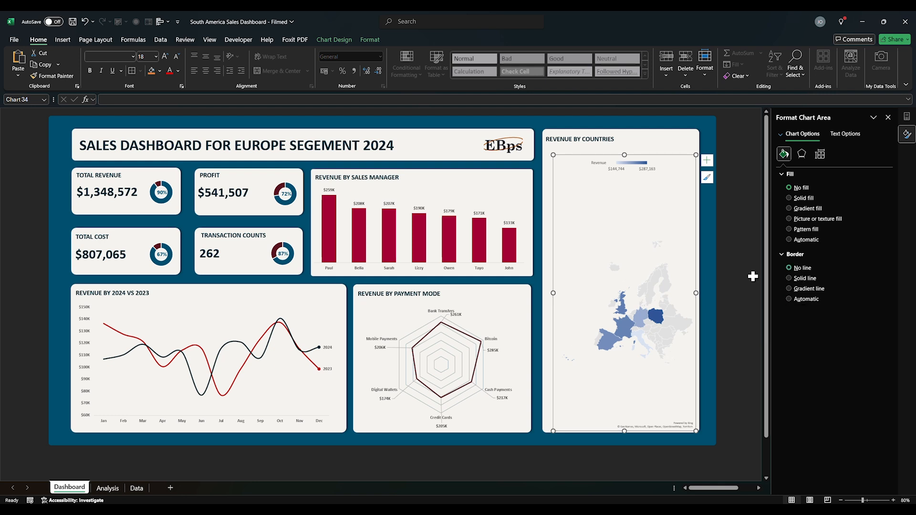
click(613, 240)
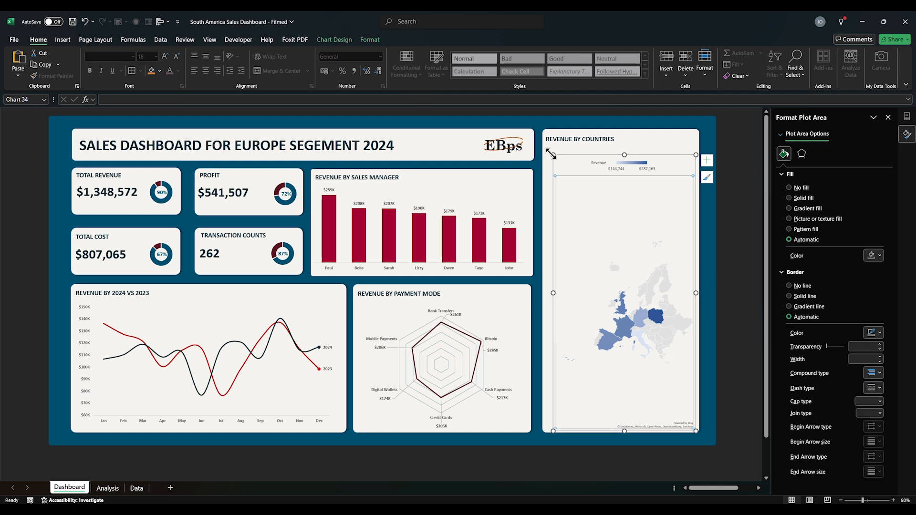
drag(553, 153, 546, 144)
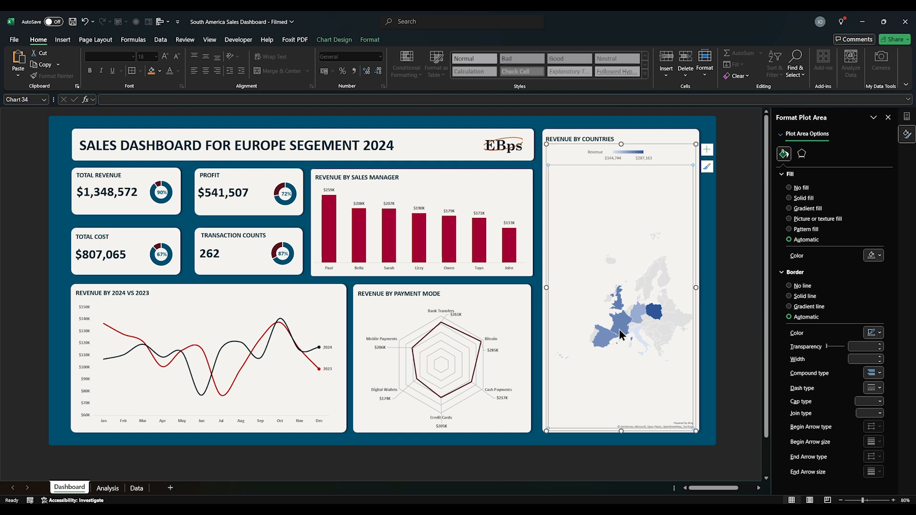
Step: Set the map's projection to Mercator and its map area to Only regions with data
click(654, 317)
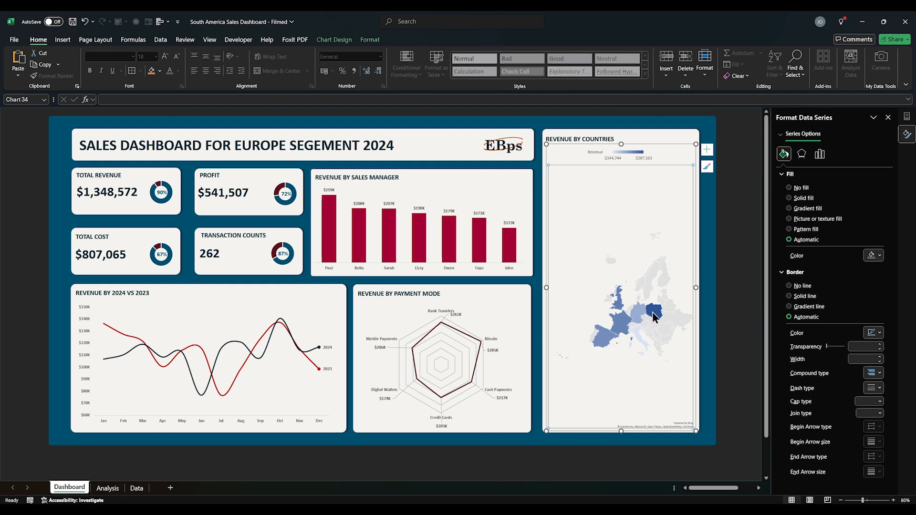
click(819, 153)
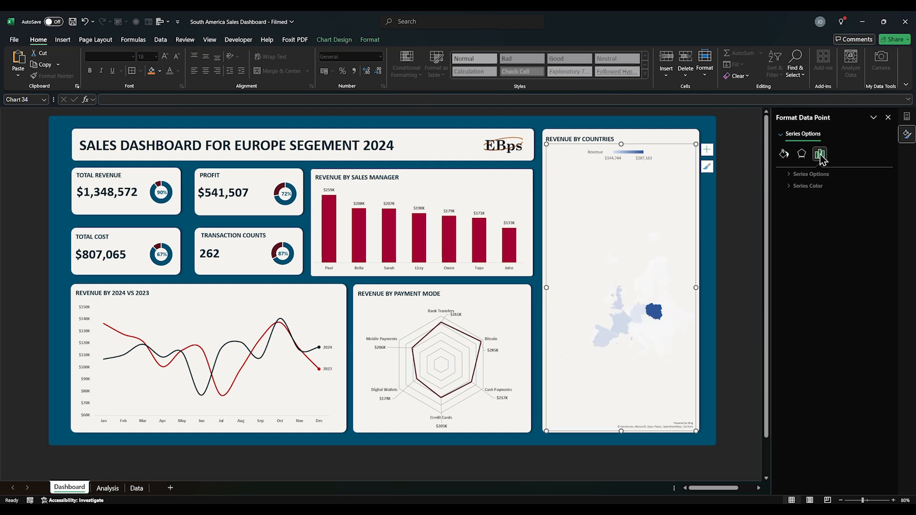
click(785, 175)
click(802, 196)
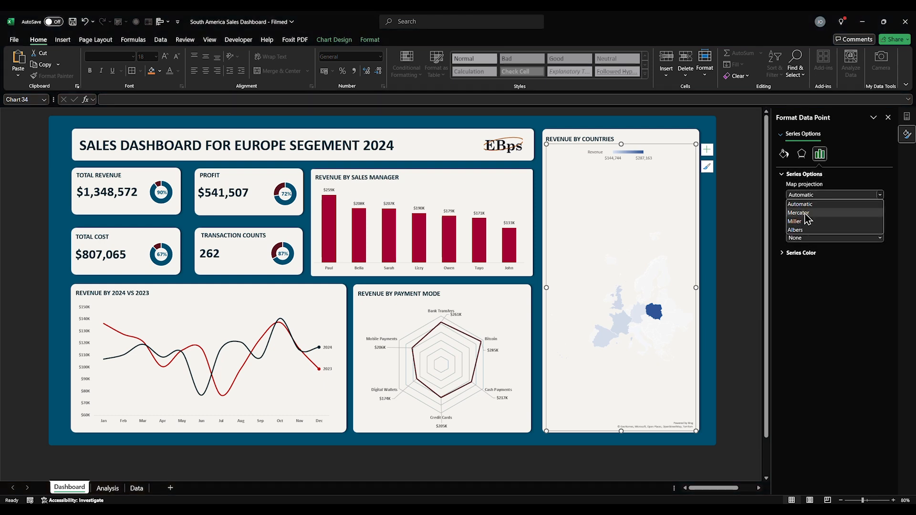
click(804, 213)
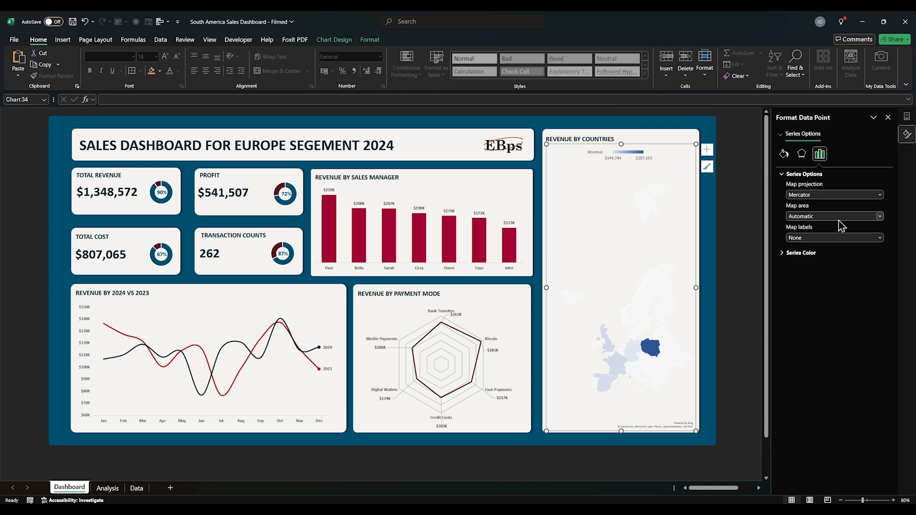
click(858, 217)
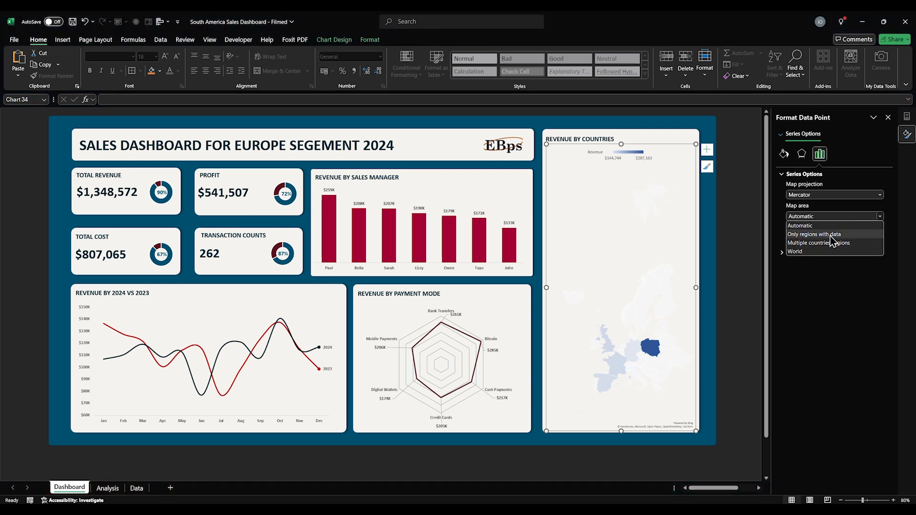
click(830, 234)
Step: Show all map labels and recolour the map's two-color scale with medium blue for the lowest value and dark navy for the highest
click(826, 238)
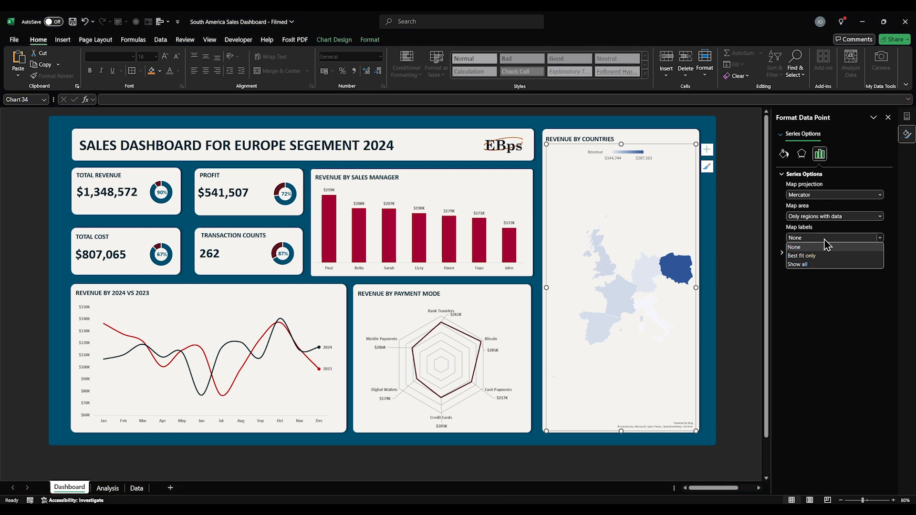
click(821, 265)
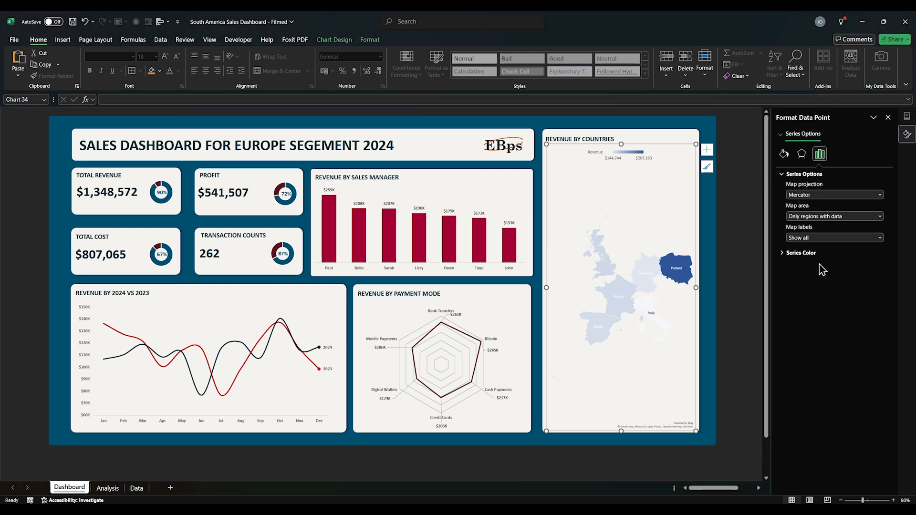
click(801, 253)
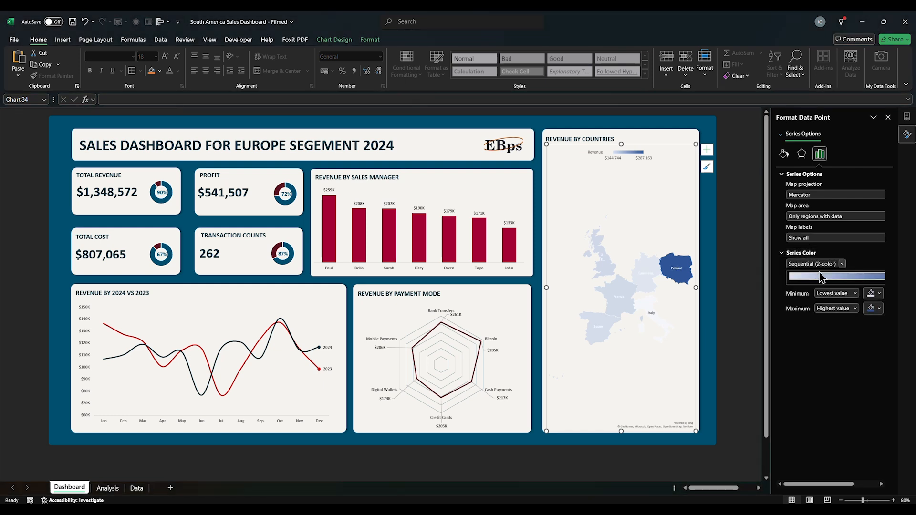
click(879, 294)
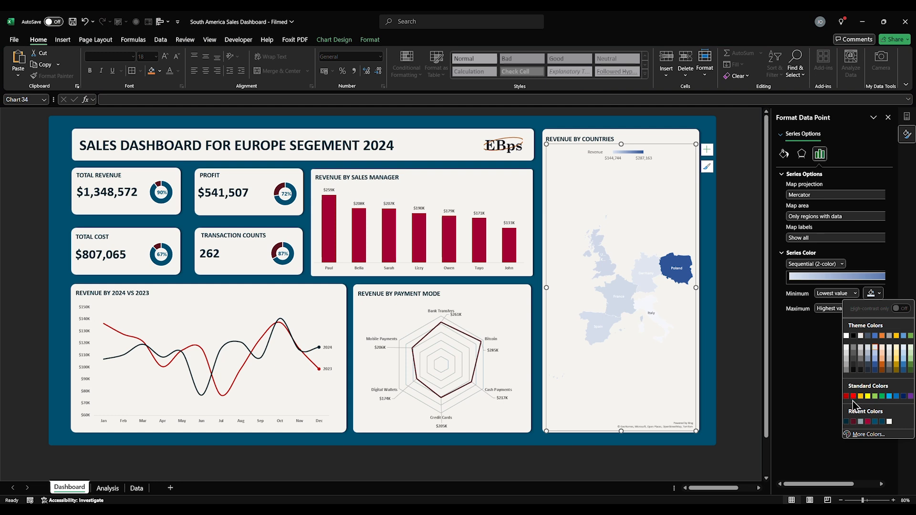
click(875, 421)
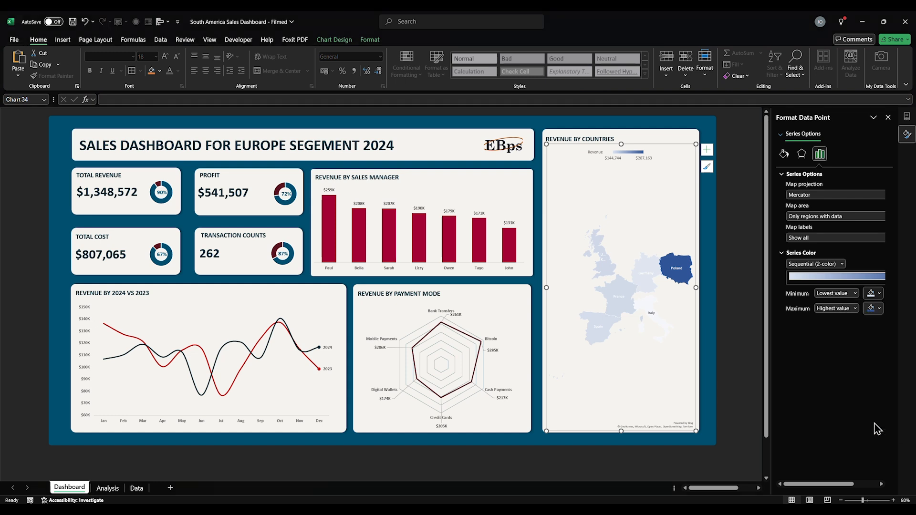
click(879, 308)
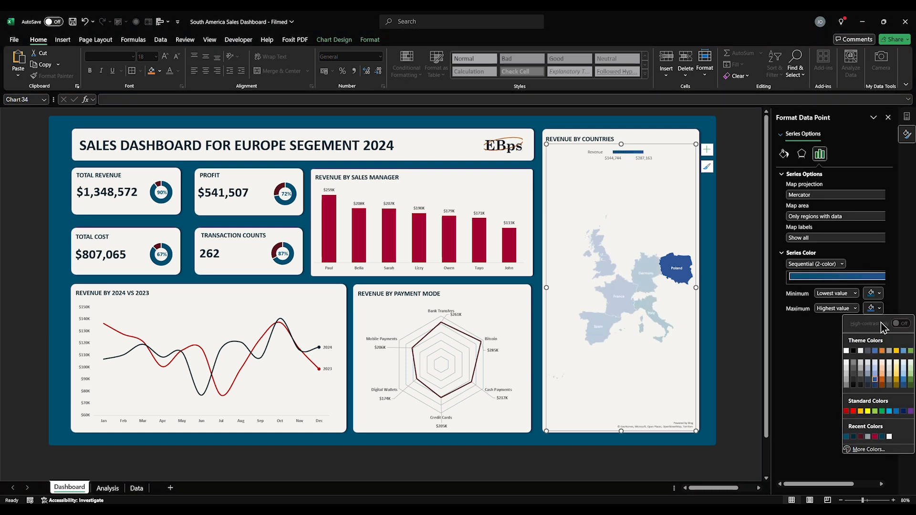
click(854, 437)
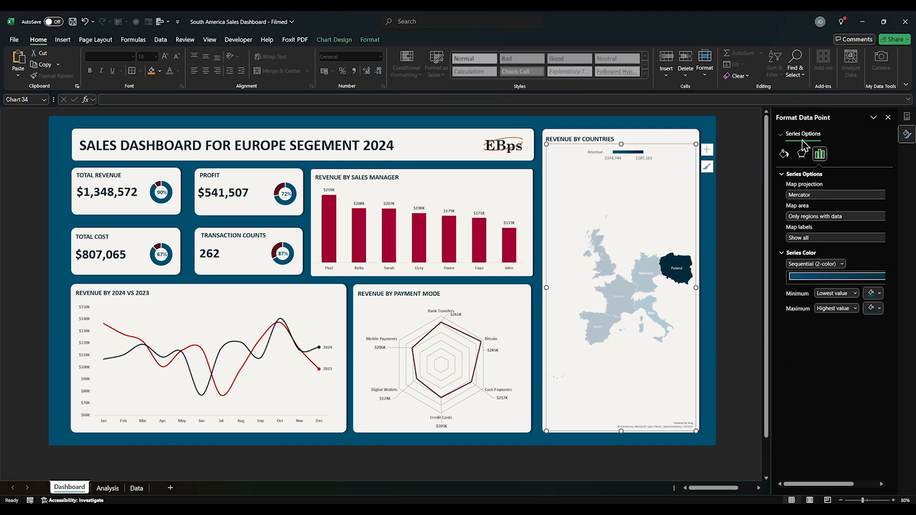
click(782, 174)
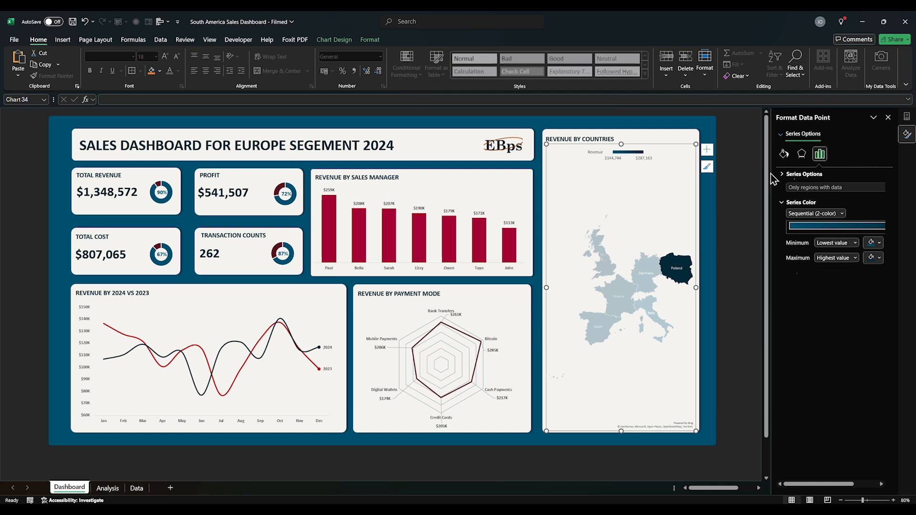
Step: Select only Italy on the map and give it a solid crimson fill matching the sales manager columns
click(662, 186)
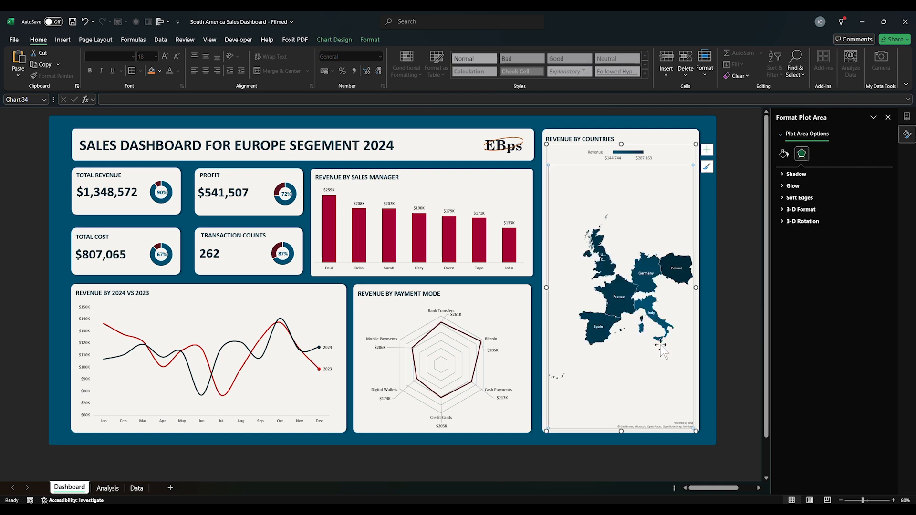
click(652, 311)
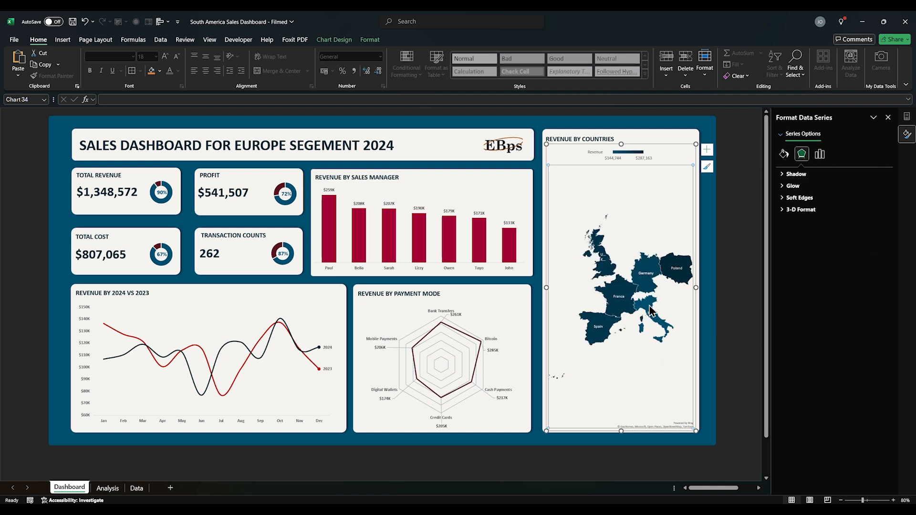
click(651, 311)
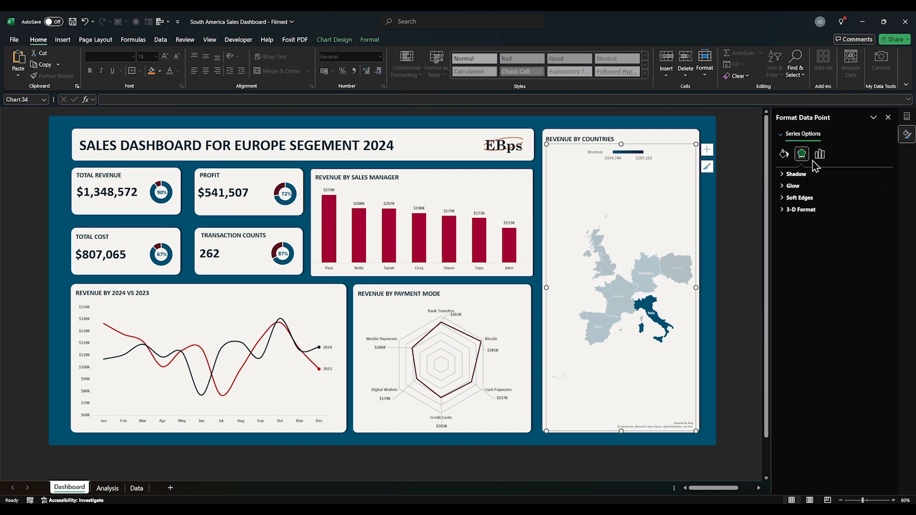
click(783, 153)
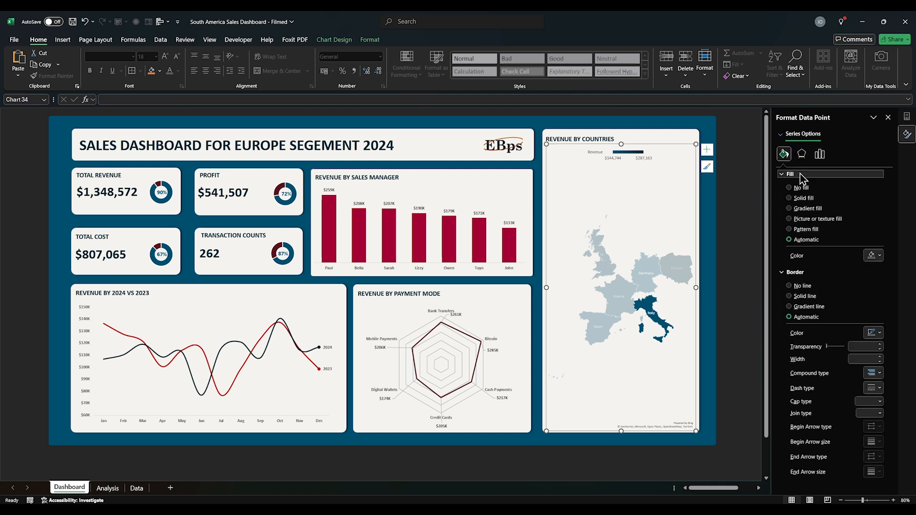
click(876, 255)
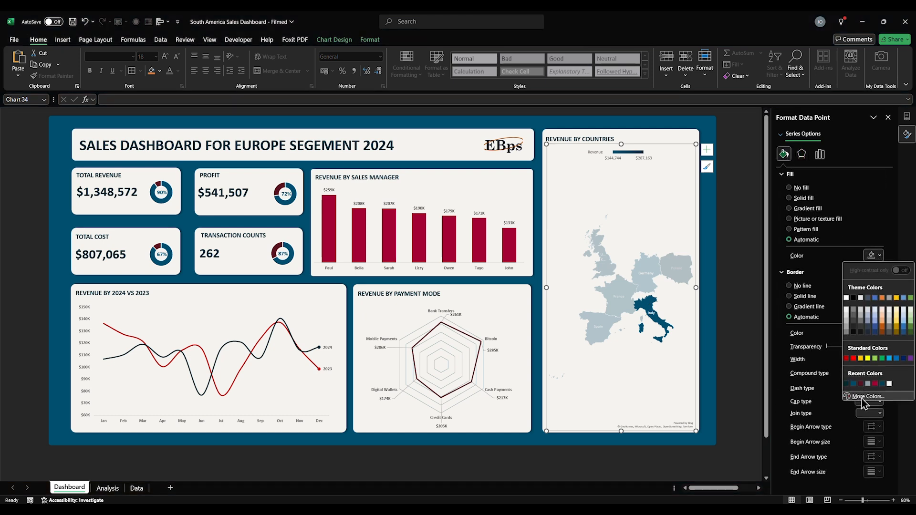
click(874, 383)
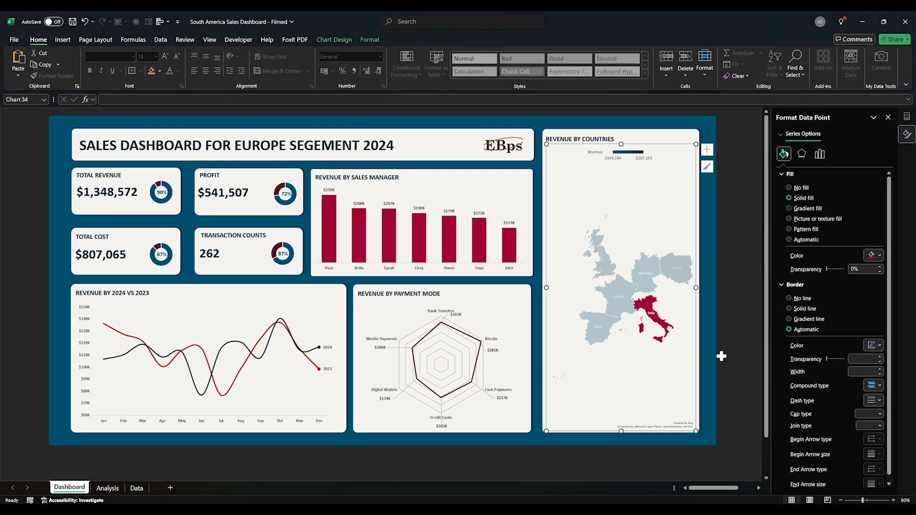
Step: Widen the map chart slightly on both sides within the Revenue by Countries card and deselect it
click(676, 205)
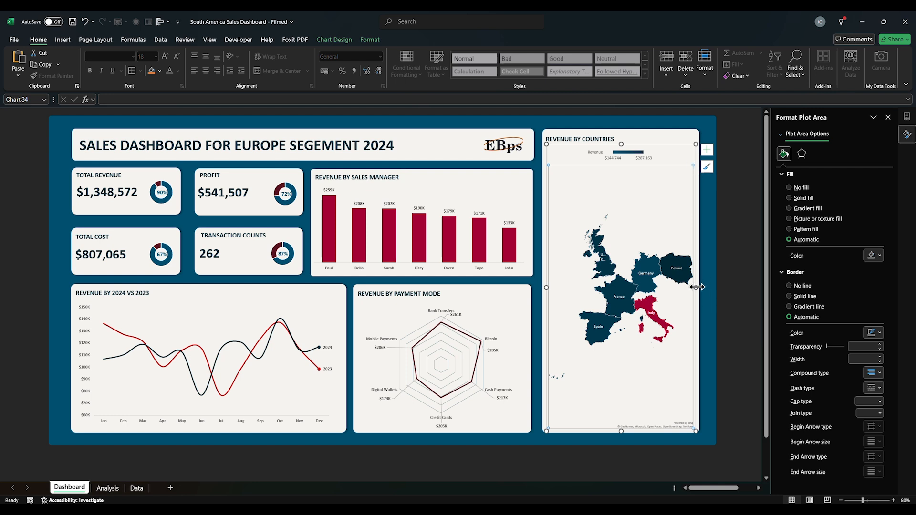
drag(696, 287, 699, 287)
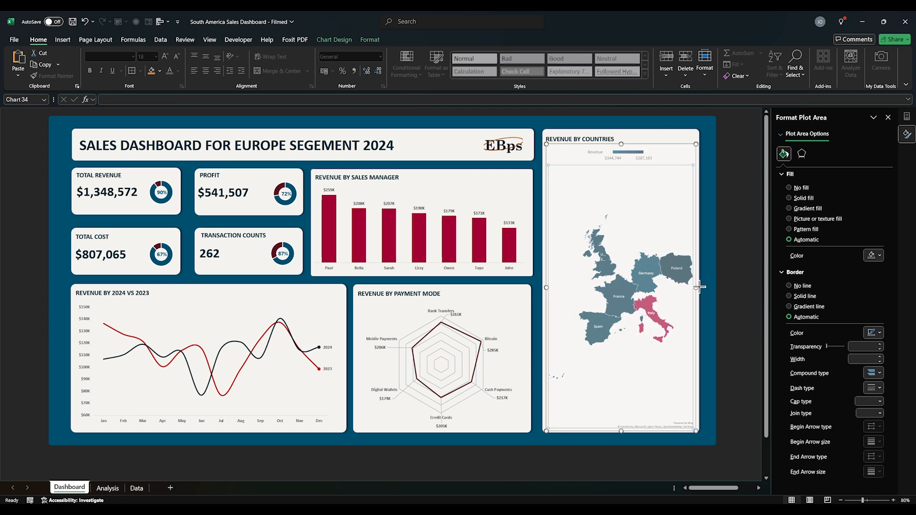
drag(550, 288, 544, 288)
click(739, 285)
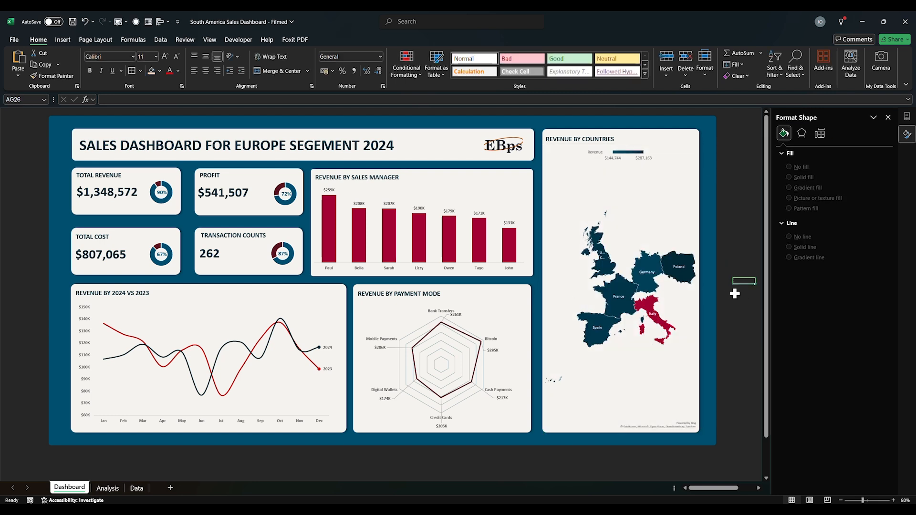
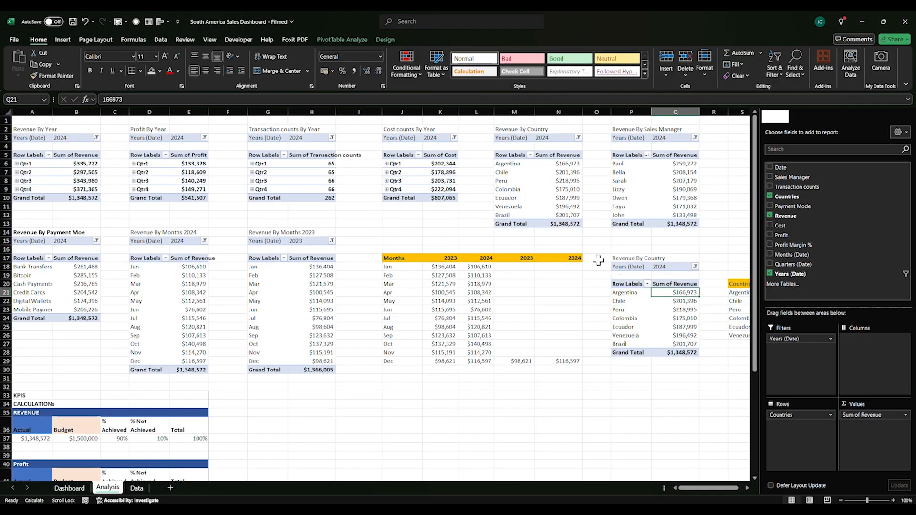
click(634, 311)
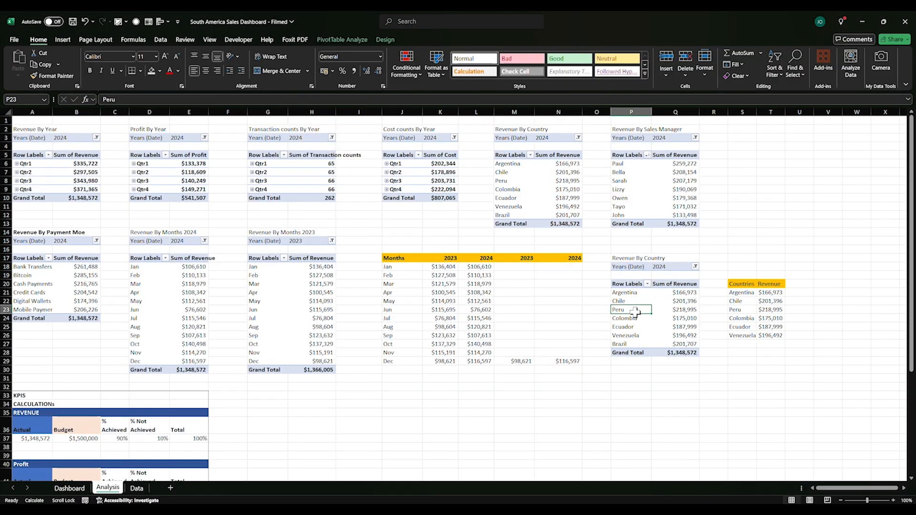
click(669, 320)
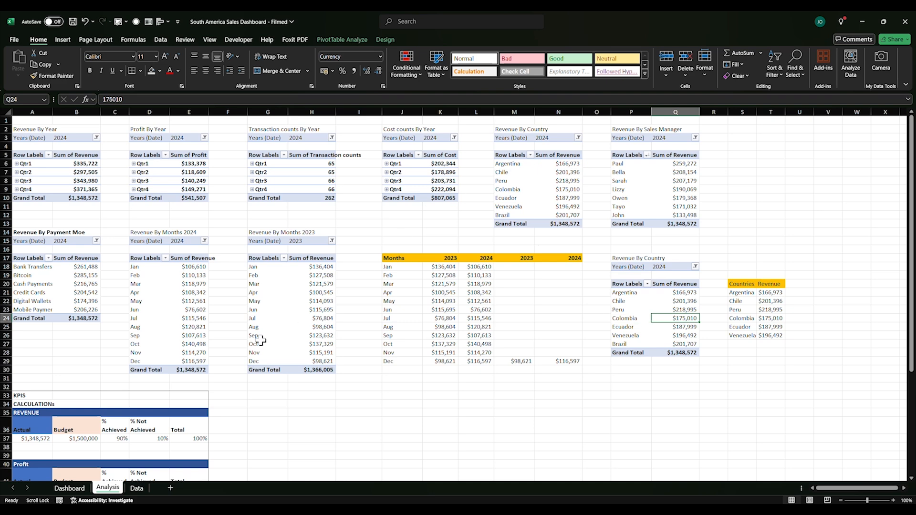
click(69, 488)
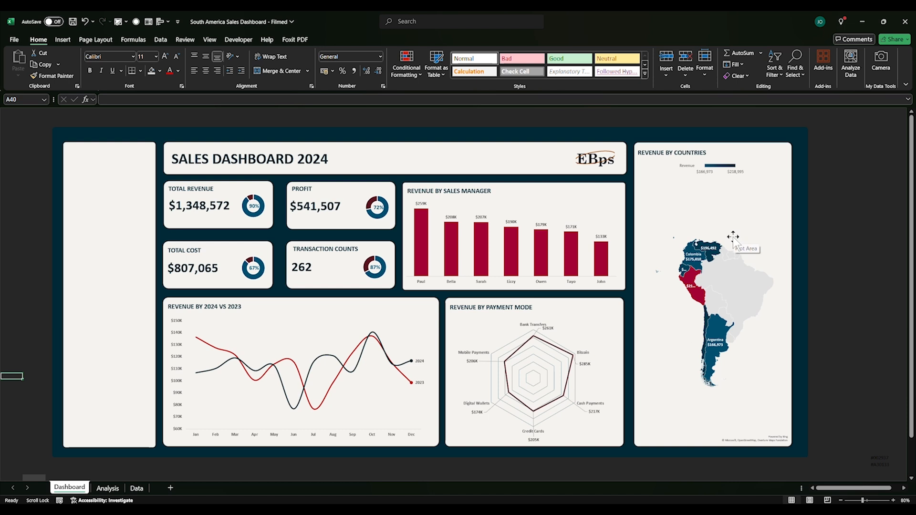
click(109, 263)
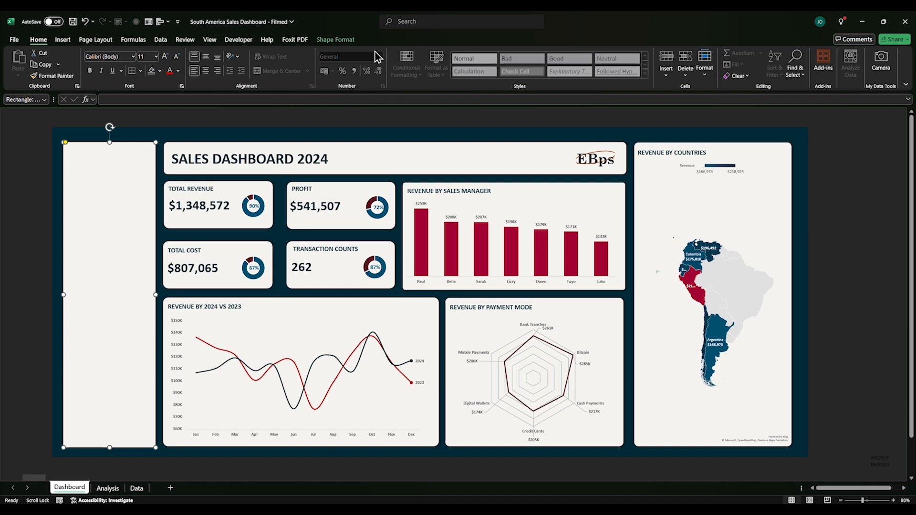
key(alt+Tab)
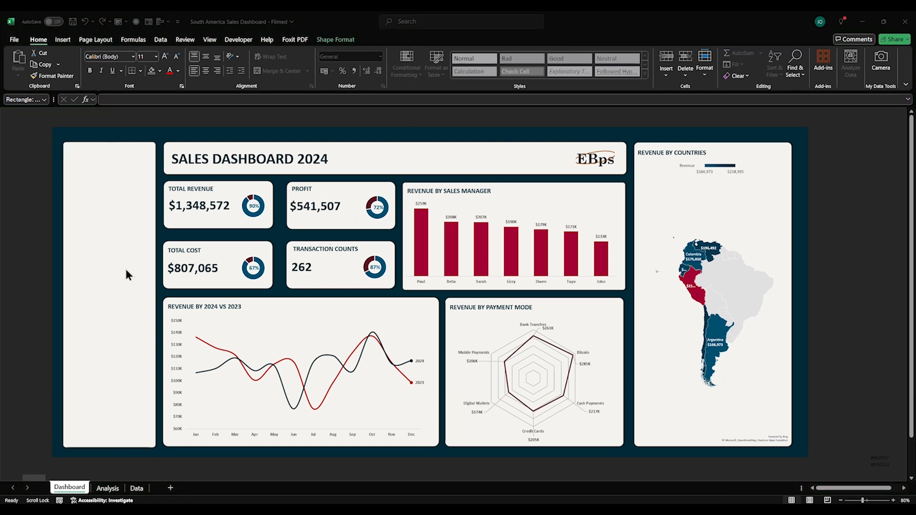
key(alt+Tab)
click(63, 40)
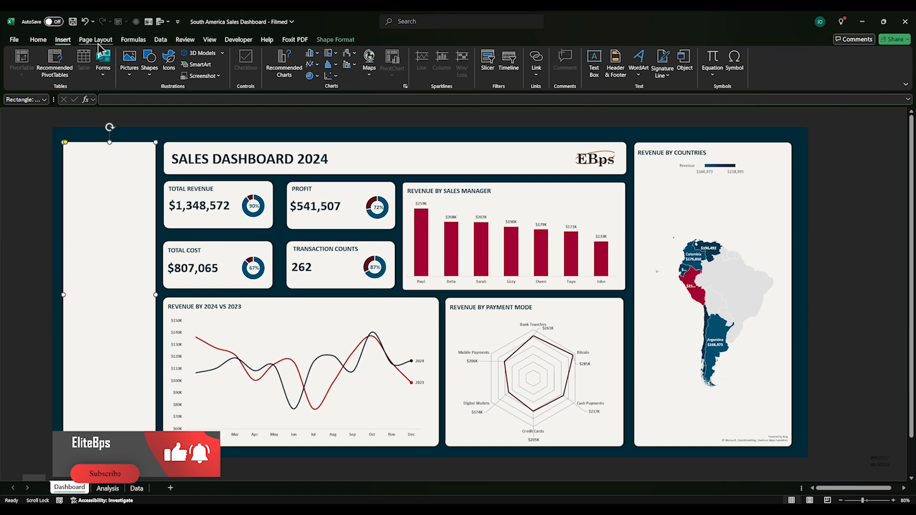
click(343, 40)
click(61, 42)
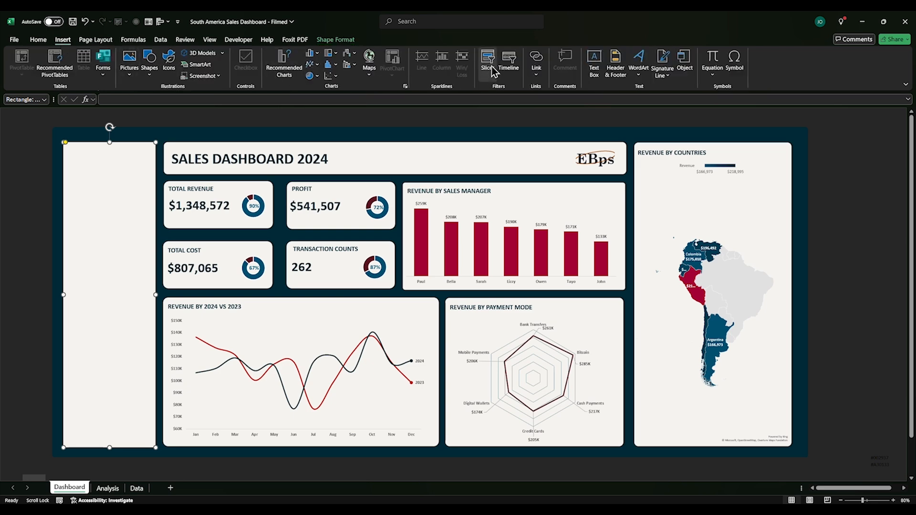
Step: Insert Payment Mode, Months (Date) and Years (Date) slicers from the Revenue By Country pivot table at row 17 of the Analysis sheet
click(107, 488)
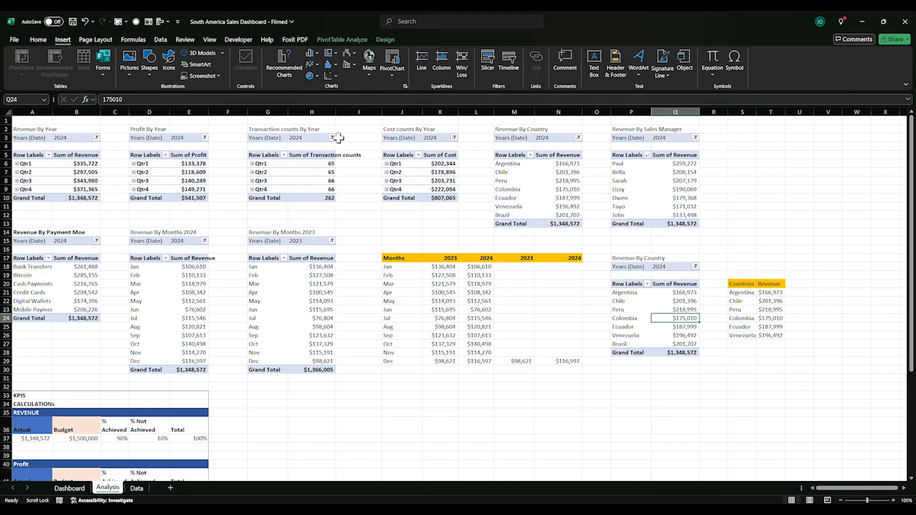
click(492, 61)
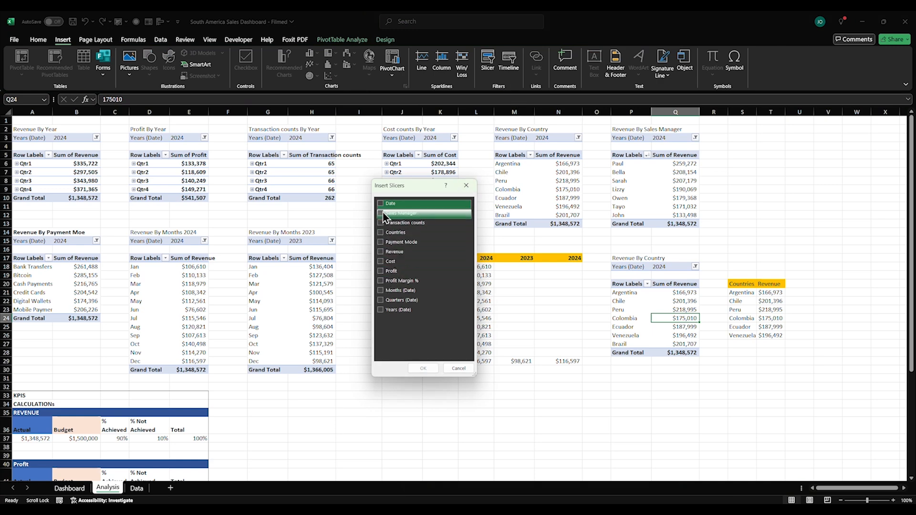
click(381, 309)
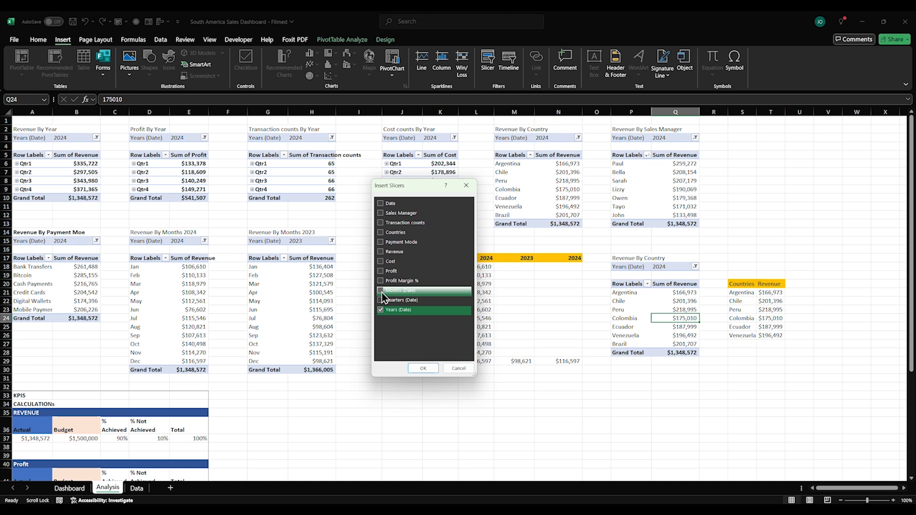
click(381, 292)
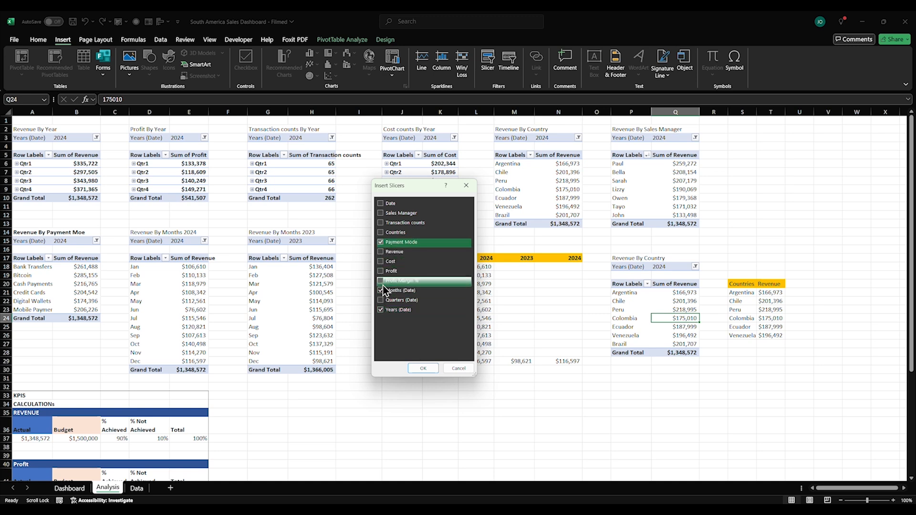
click(423, 368)
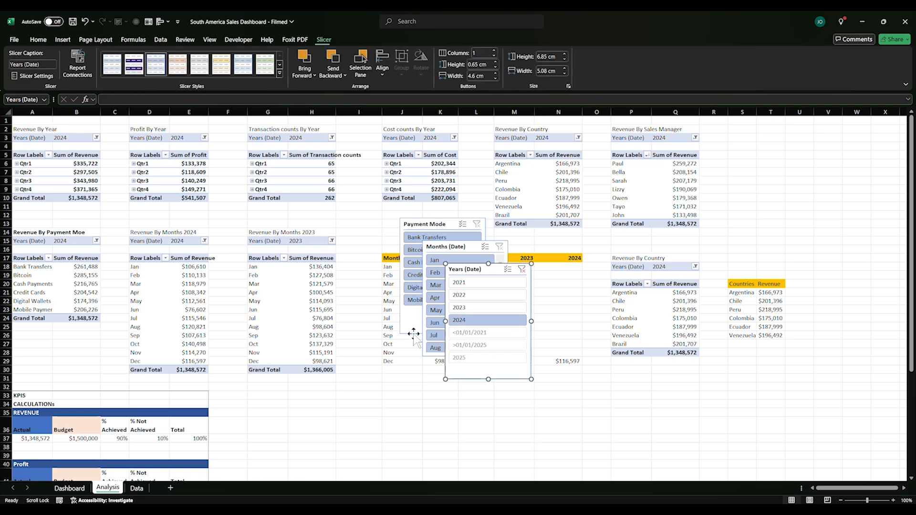
Step: Select the Payment Mode, Months (Date) and Years (Date) slicers together and cut them from the Analysis sheet
click(411, 330)
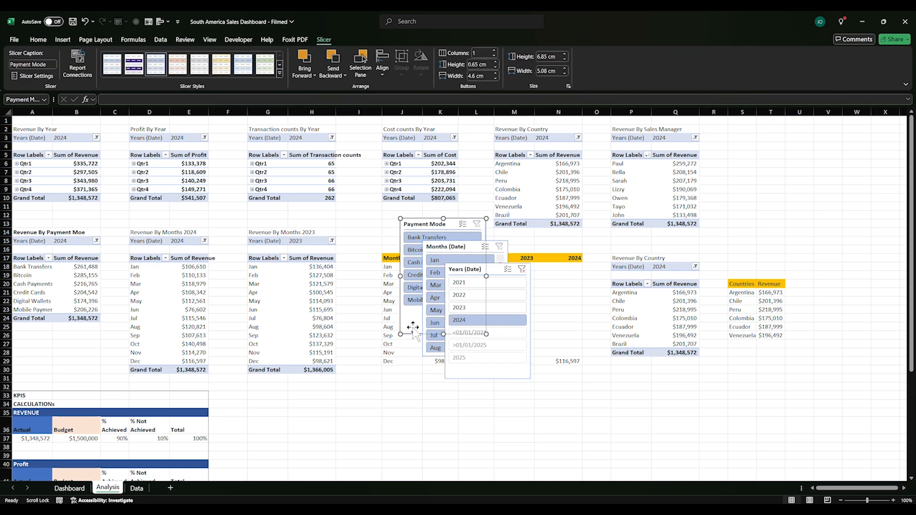
ctrl+click(460, 370)
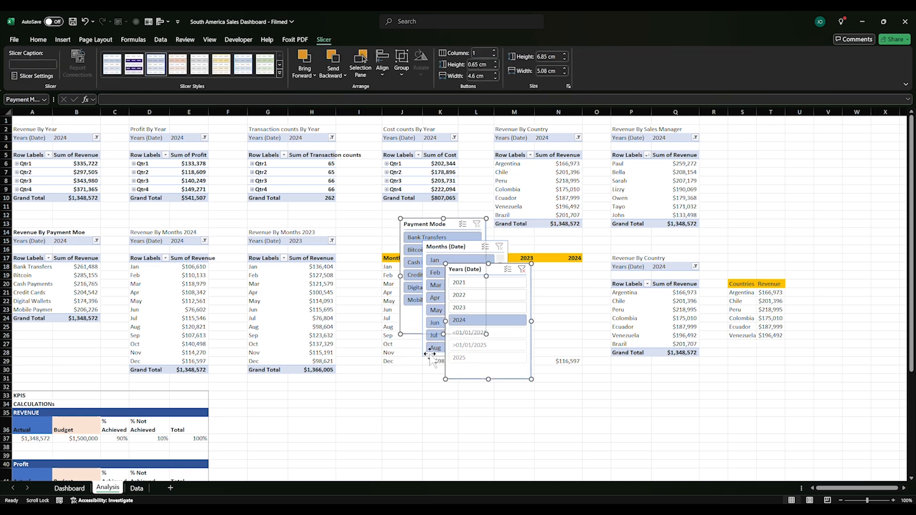
ctrl+click(429, 353)
ctrl+click(496, 270)
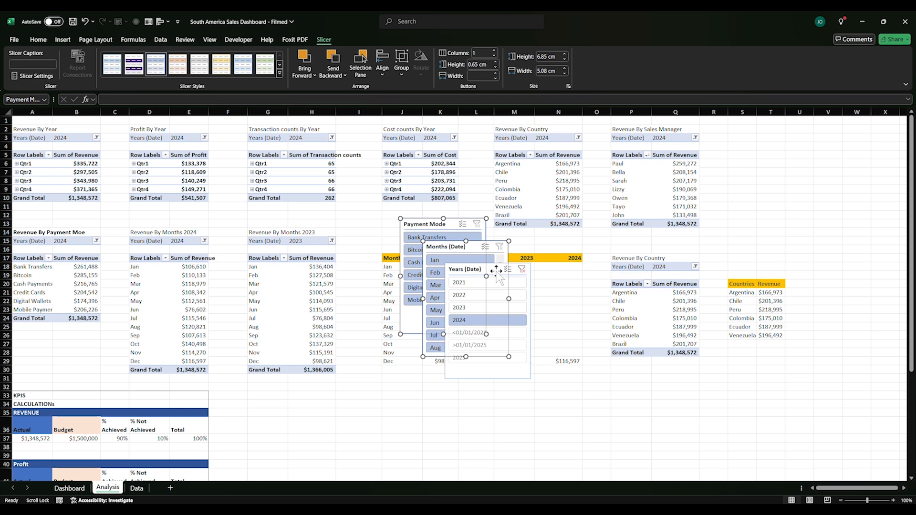
ctrl+click(496, 270)
key(Escape)
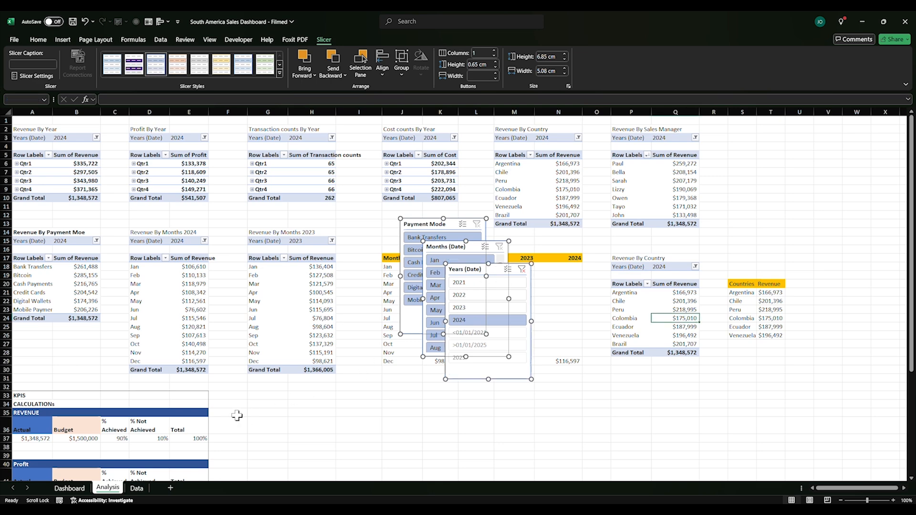
key(ctrl+x)
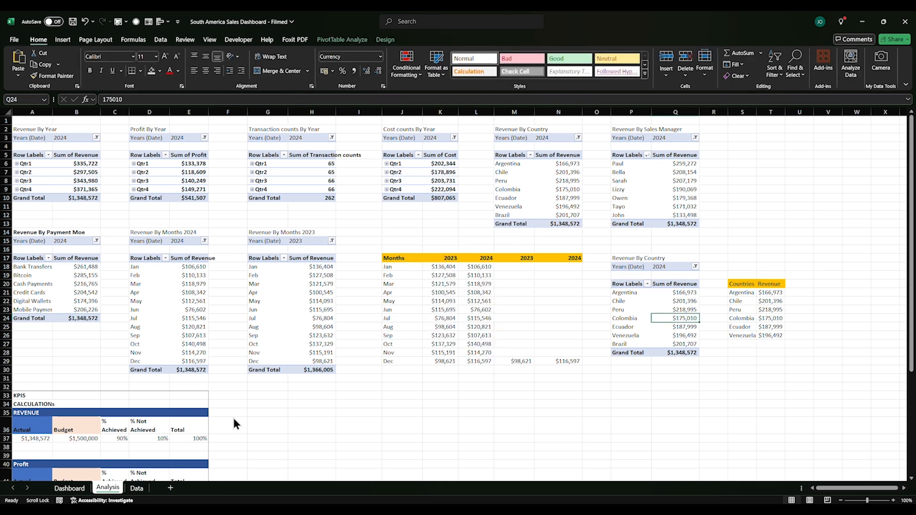
Step: Paste the three slicers onto the Dashboard sheet and place the Years (Date) slicer at the head of the blank side panel
click(71, 489)
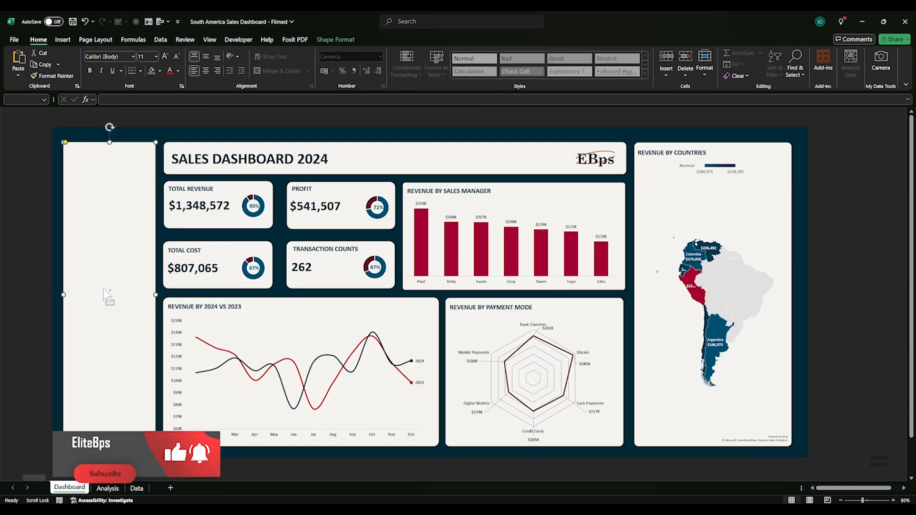
key(ctrl+v)
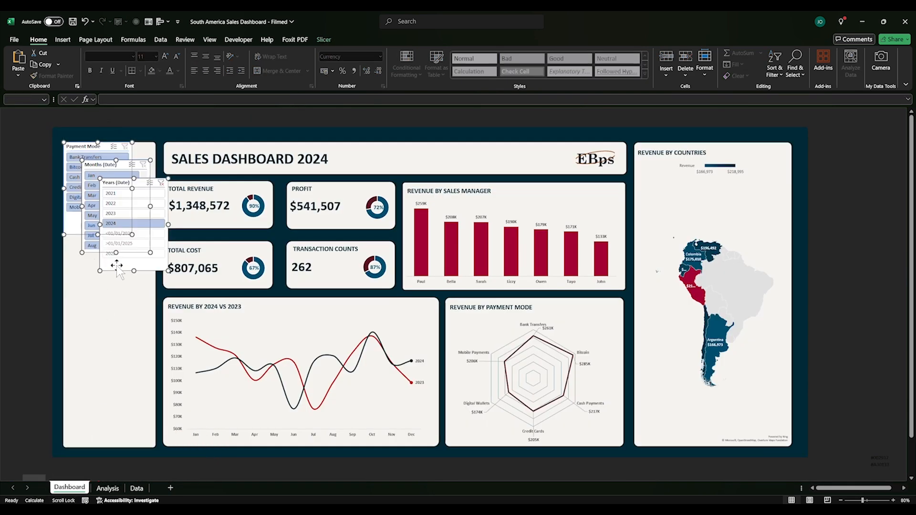
drag(109, 267, 115, 239)
click(84, 407)
click(142, 168)
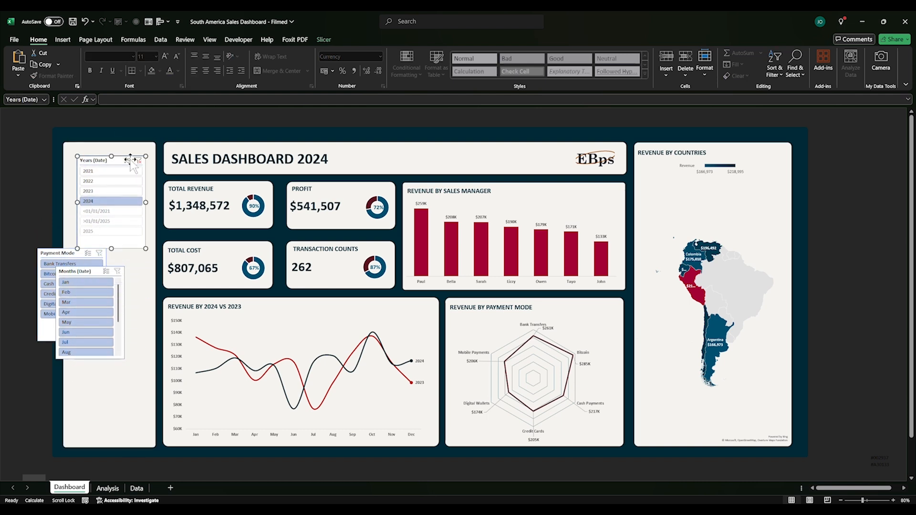
Step: Hide items with no data in the Years (Date) slicer and change its caption to Years
right_click(131, 161)
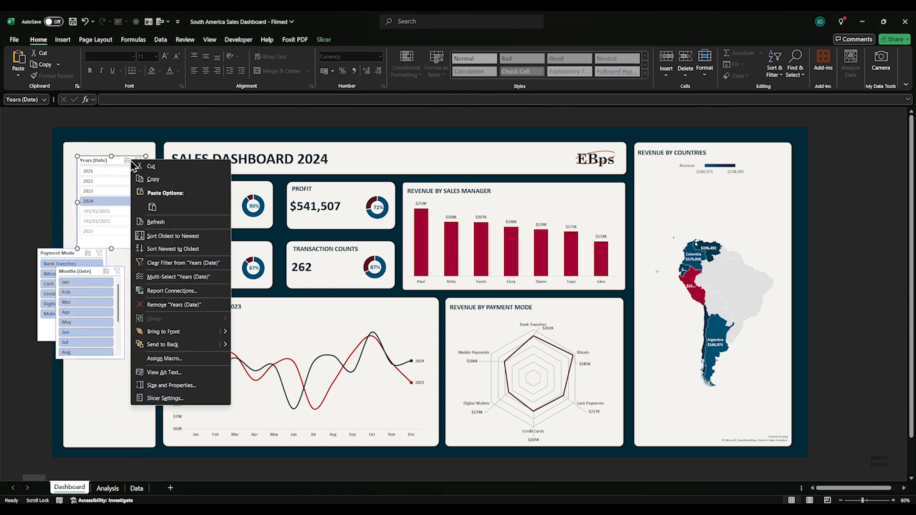
click(155, 399)
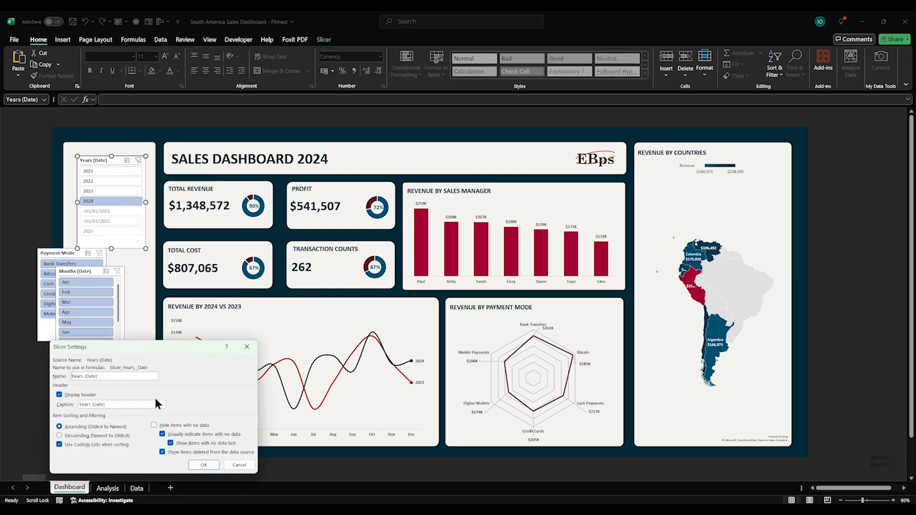
click(154, 425)
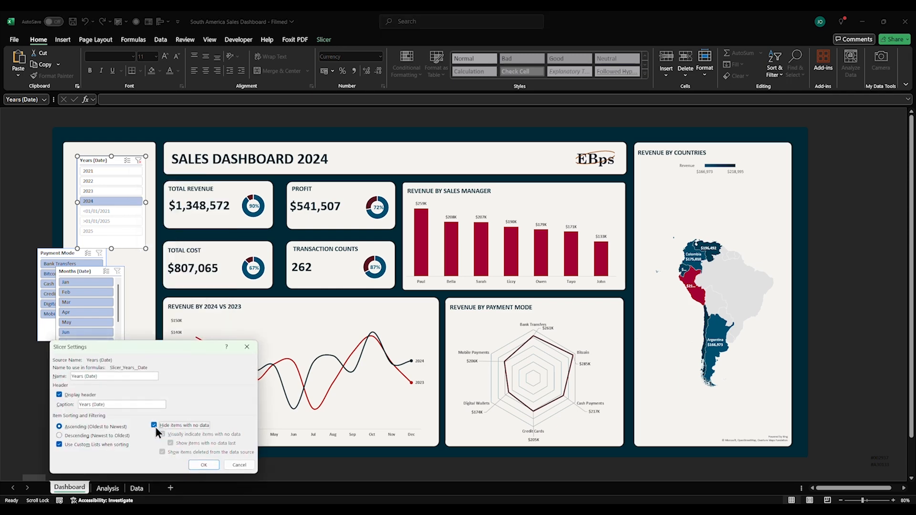
click(107, 405)
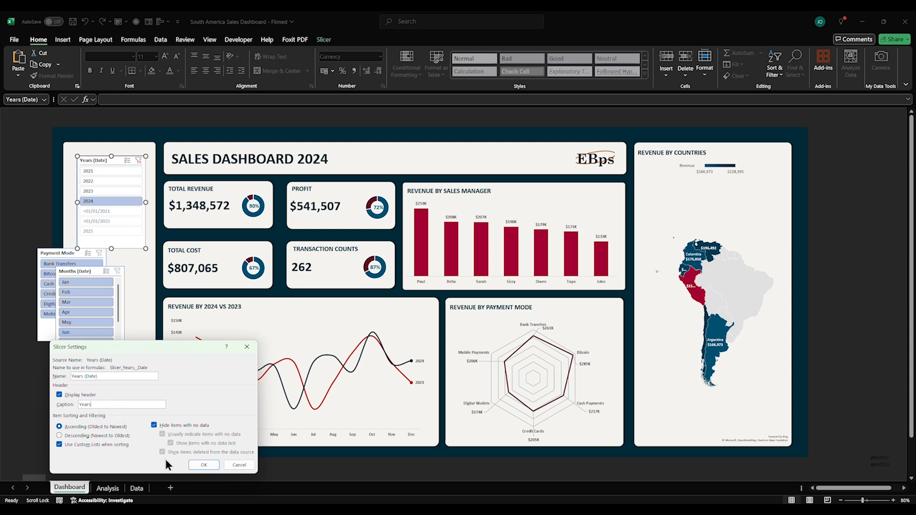
click(201, 465)
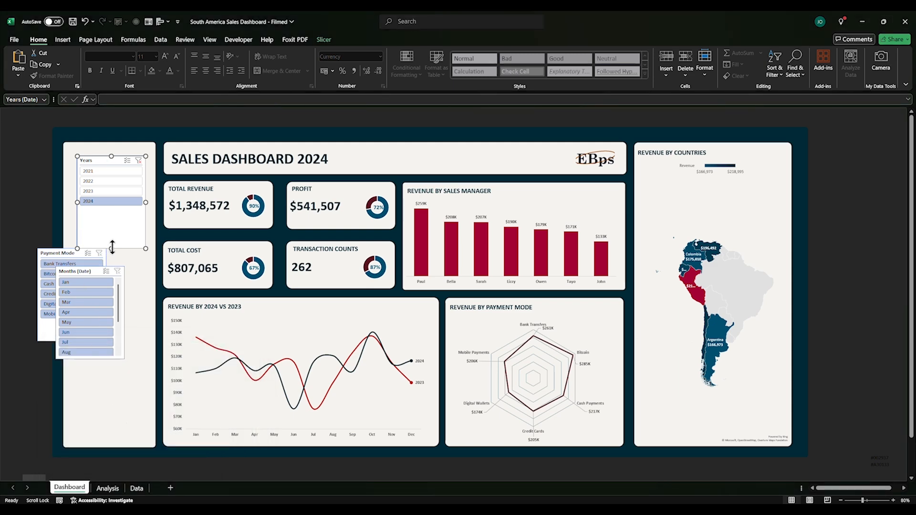
Step: Arrange the Years slicer in 2 columns, resize it to about 4.1 by 5.95 cm, and move it up within the side panel
drag(111, 249, 110, 211)
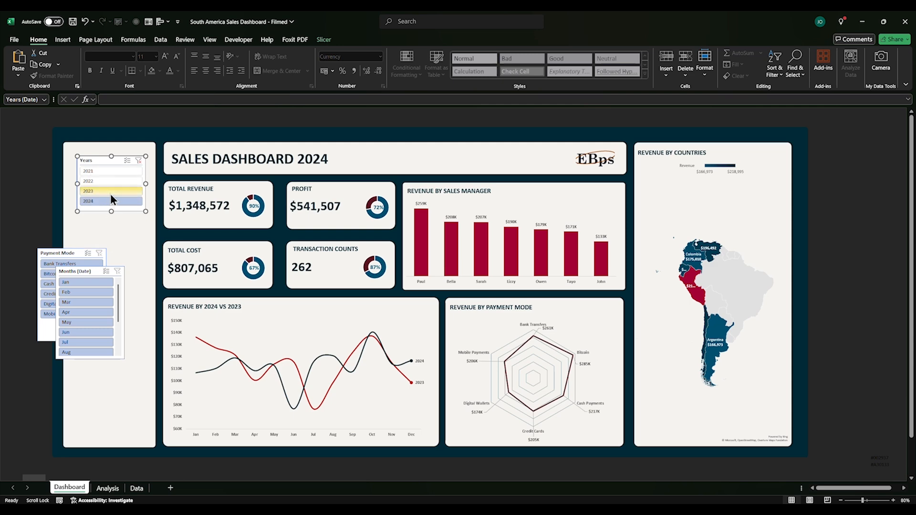
click(324, 43)
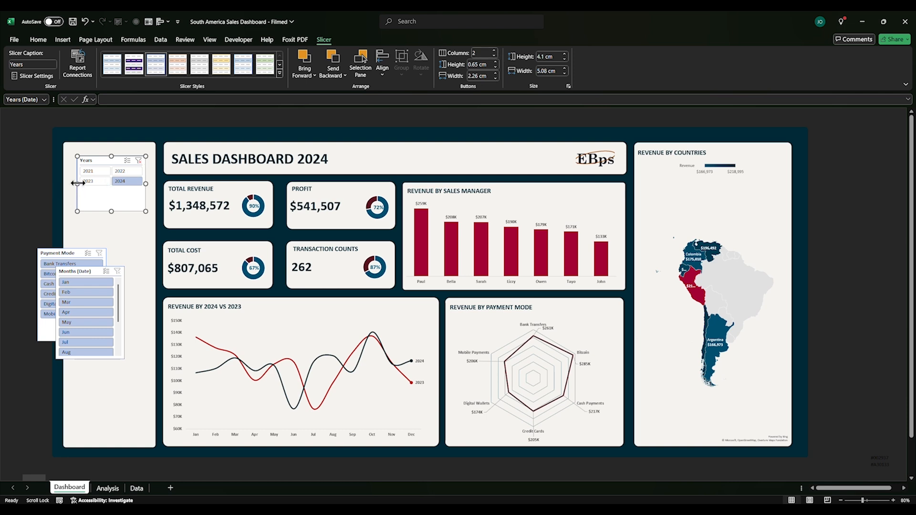
drag(78, 183, 70, 179)
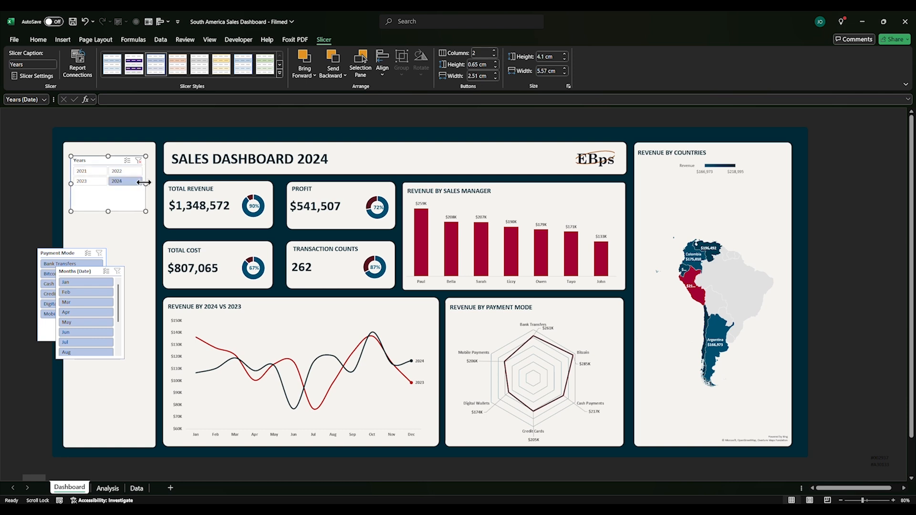
drag(150, 183, 156, 183)
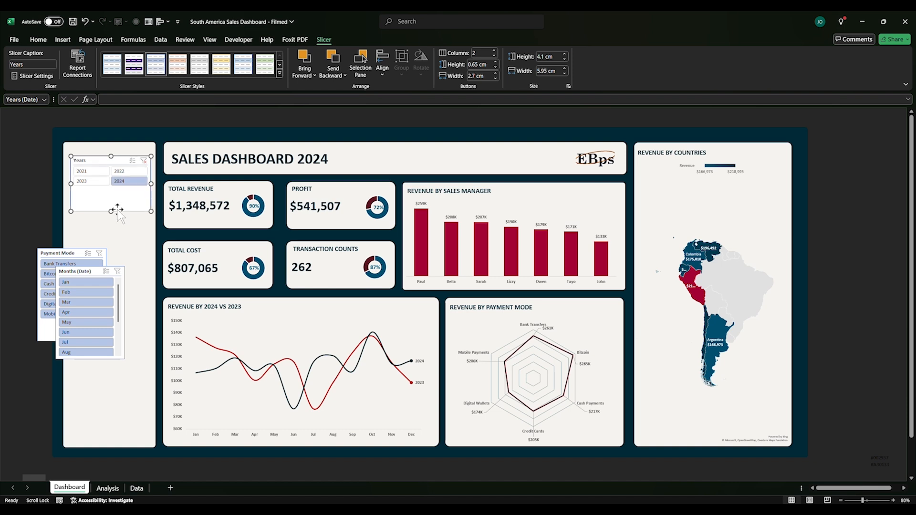
drag(118, 210, 116, 201)
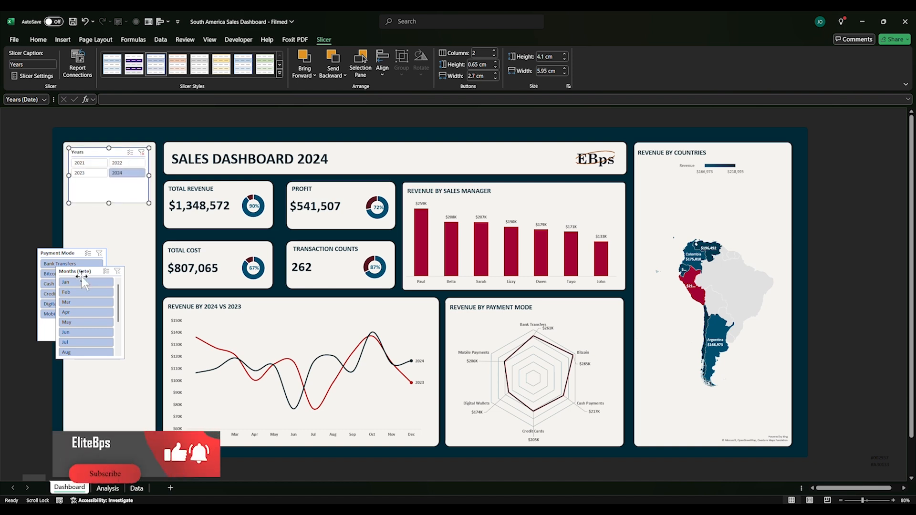
Step: Move the Months (Date) slicer directly beneath Years, hide its items with no data, and change its caption to Months
drag(79, 272, 91, 211)
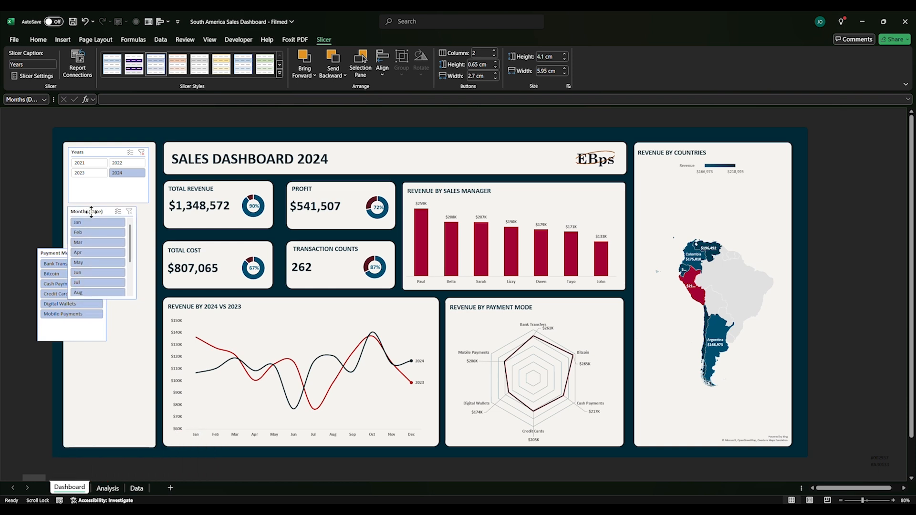
right_click(120, 213)
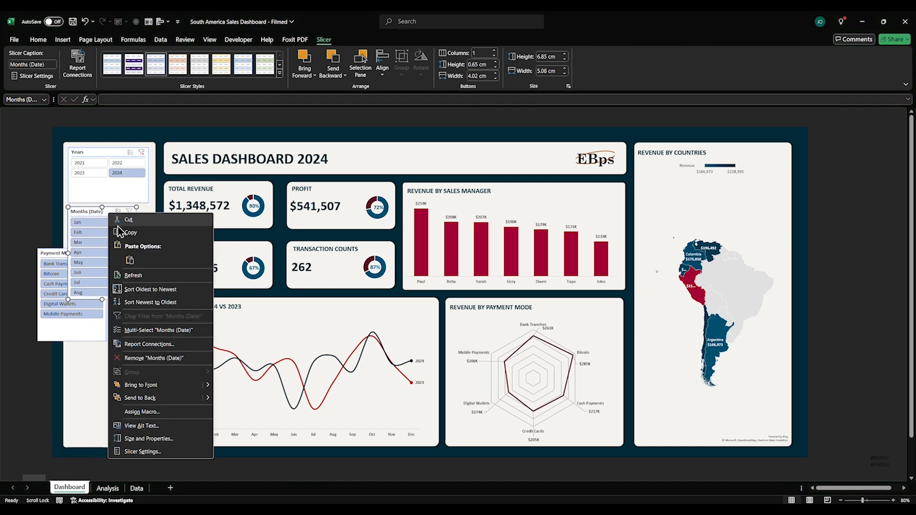
click(145, 449)
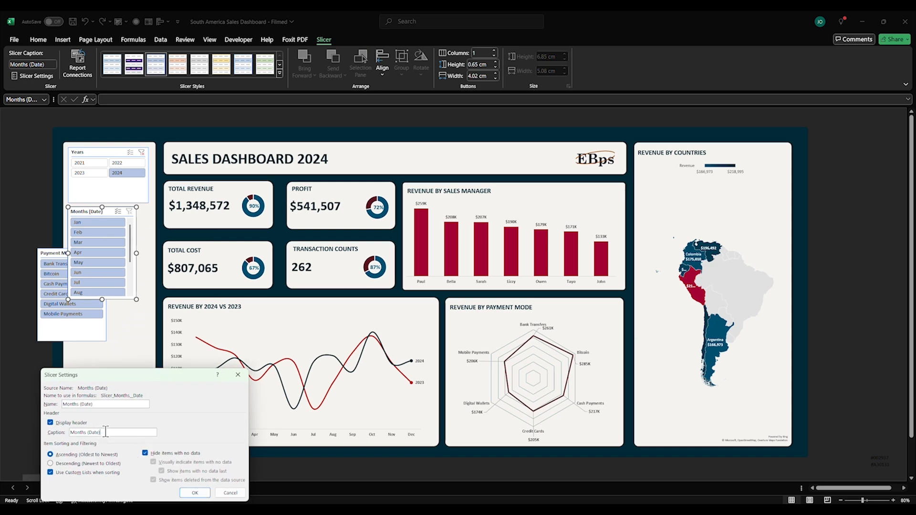
key(BackSpace)
click(193, 494)
Step: Lengthen the Months slicer to about 10.22 cm to fit all twelve months and place the Payment Mode slicer beneath it
drag(72, 338, 98, 418)
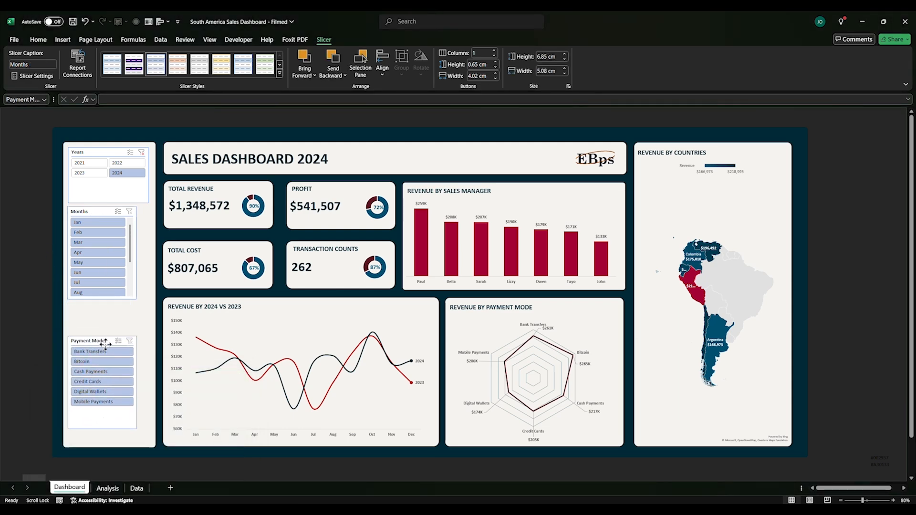
click(134, 298)
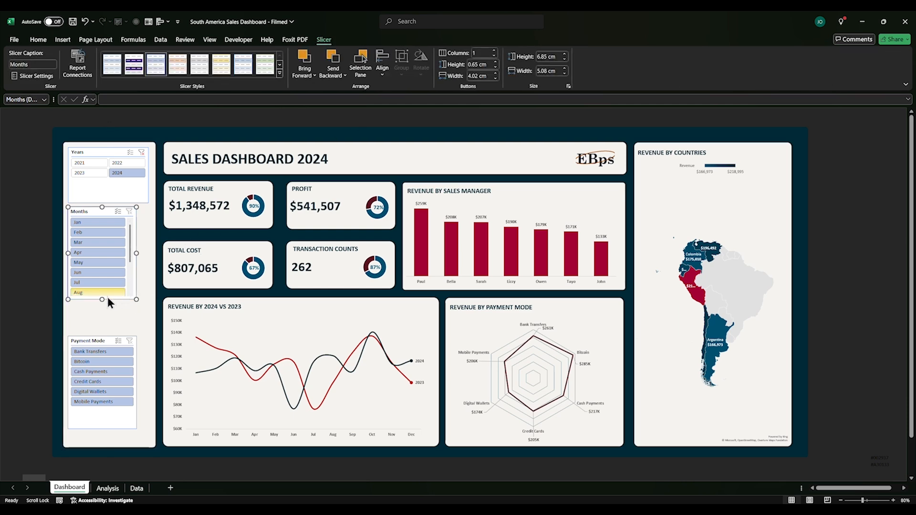
drag(101, 300, 101, 329)
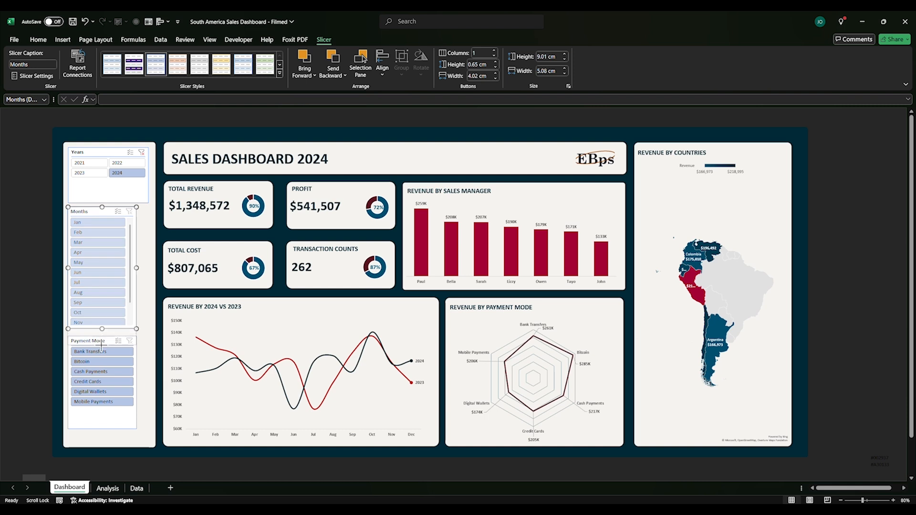
drag(98, 423, 99, 437)
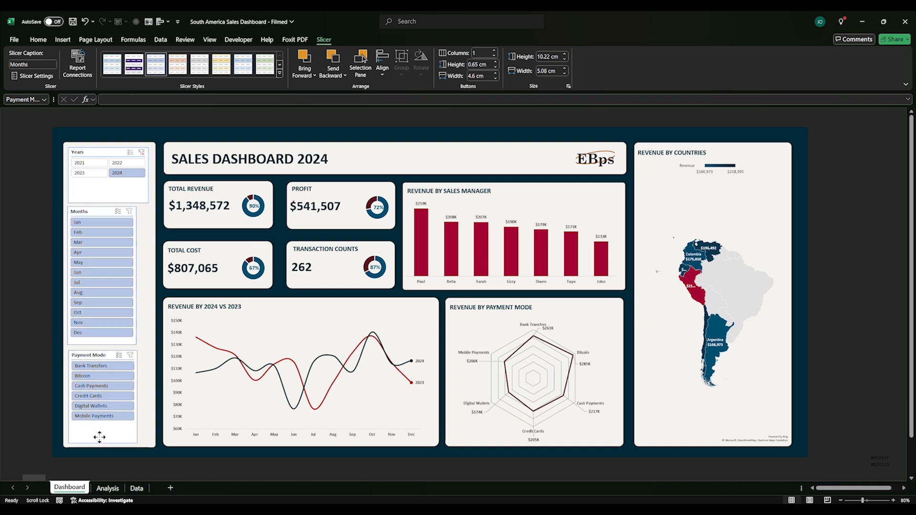
Step: Even out the slicer widths to about 5.4 cm for Years, 5.44 cm for Months and 5.3 cm for Payment Mode, then deselect them
click(115, 192)
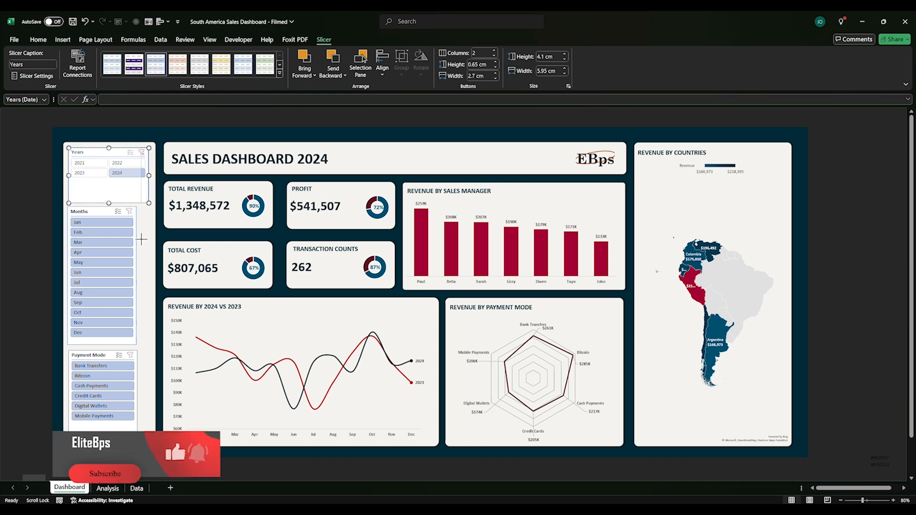
drag(148, 176, 141, 176)
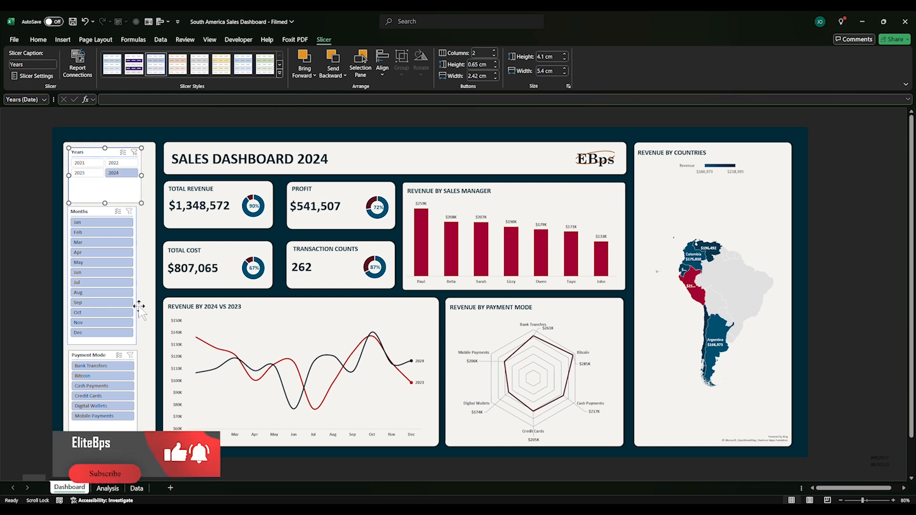
click(132, 341)
drag(138, 275, 141, 275)
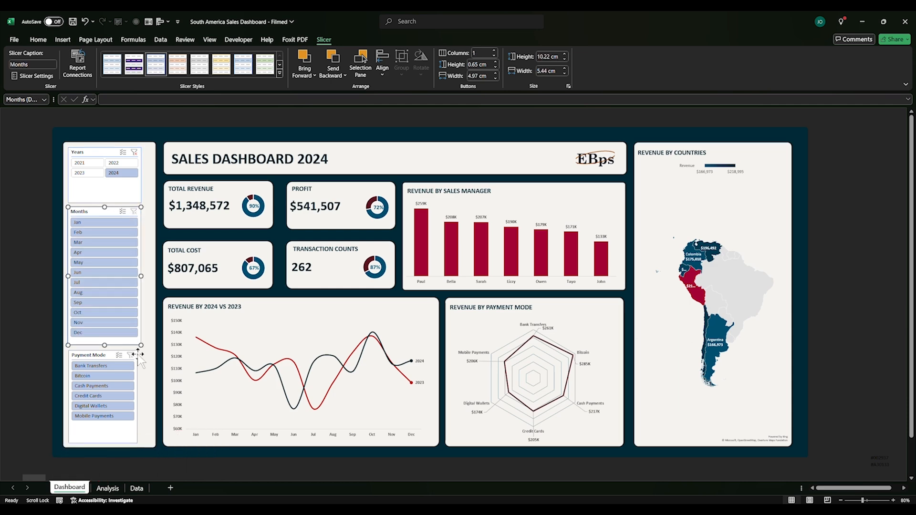
click(126, 435)
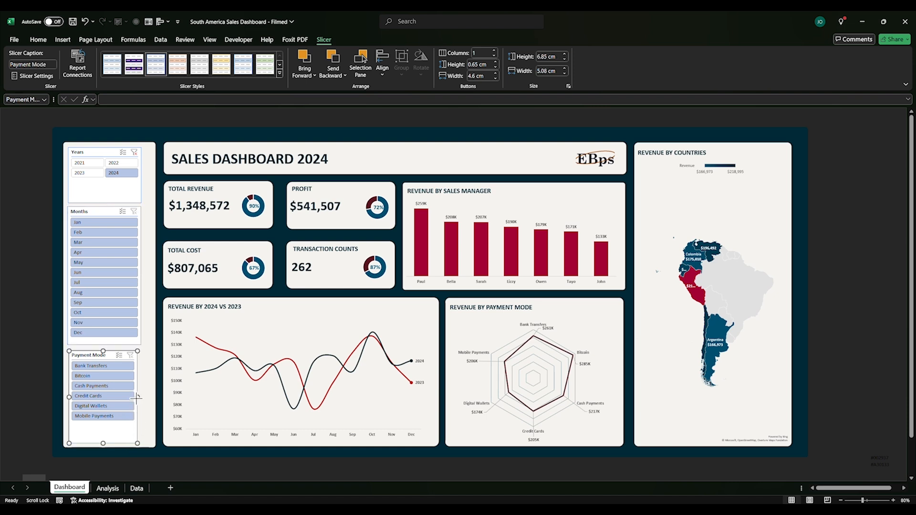
drag(136, 396, 140, 399)
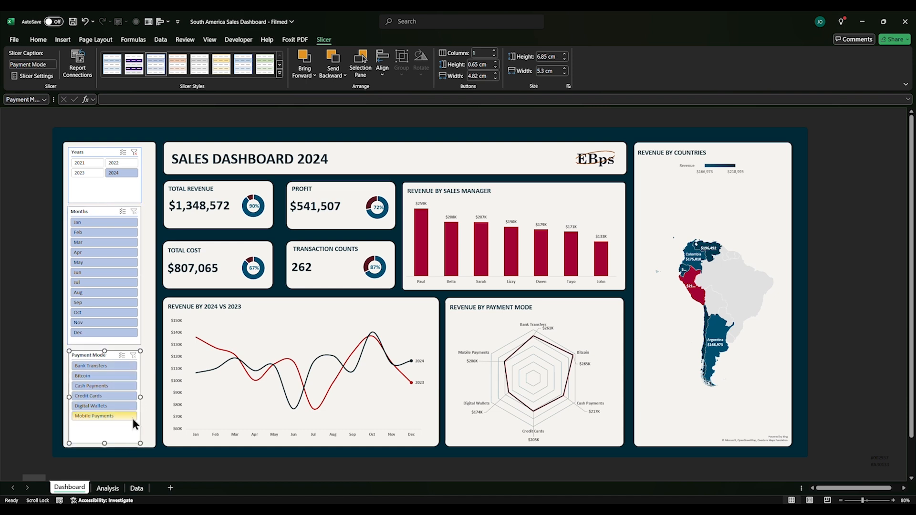
click(27, 371)
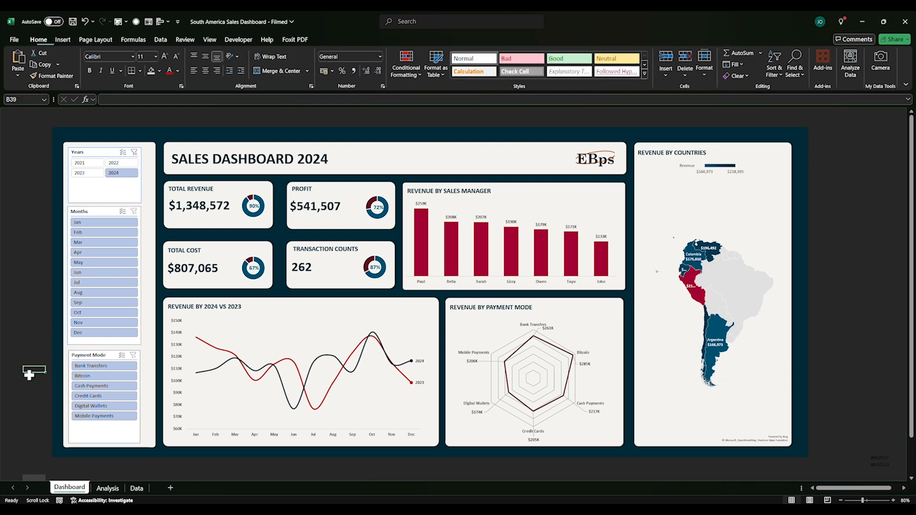
Step: Clear the Years slicer's filter and connect the slicer to all the pivot tables on the Analysis sheet
click(134, 152)
right_click(129, 187)
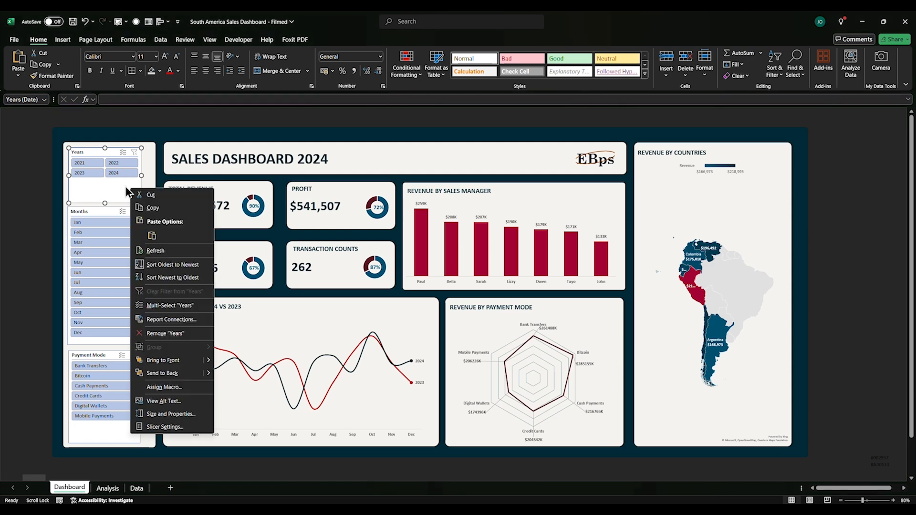
click(153, 320)
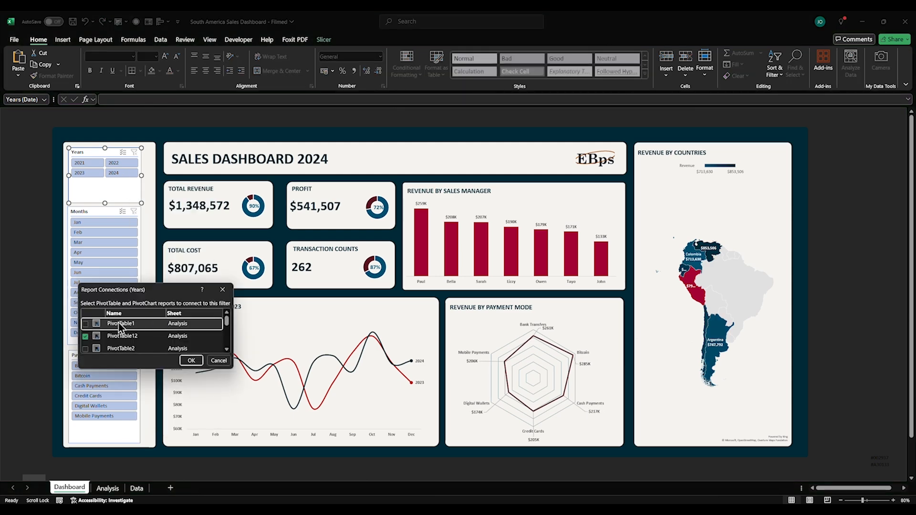
click(86, 324)
click(87, 349)
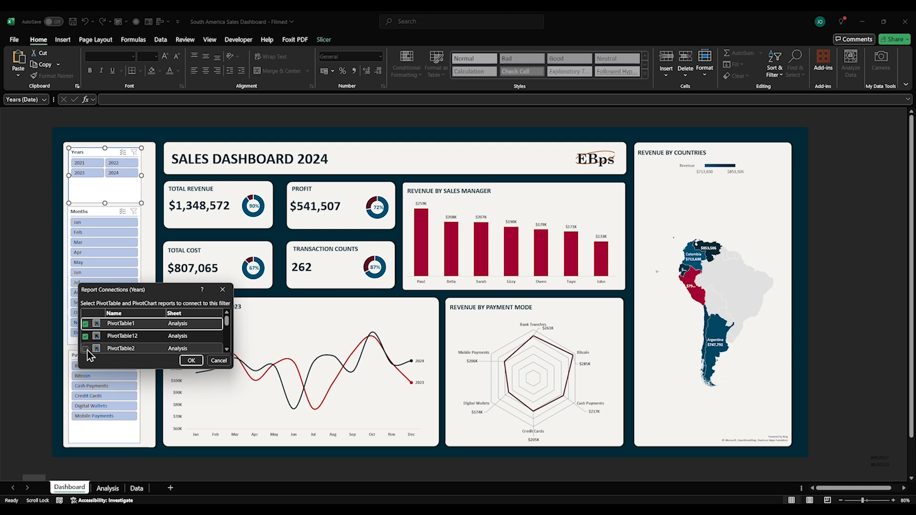
scroll(87, 339, down, 3)
click(86, 333)
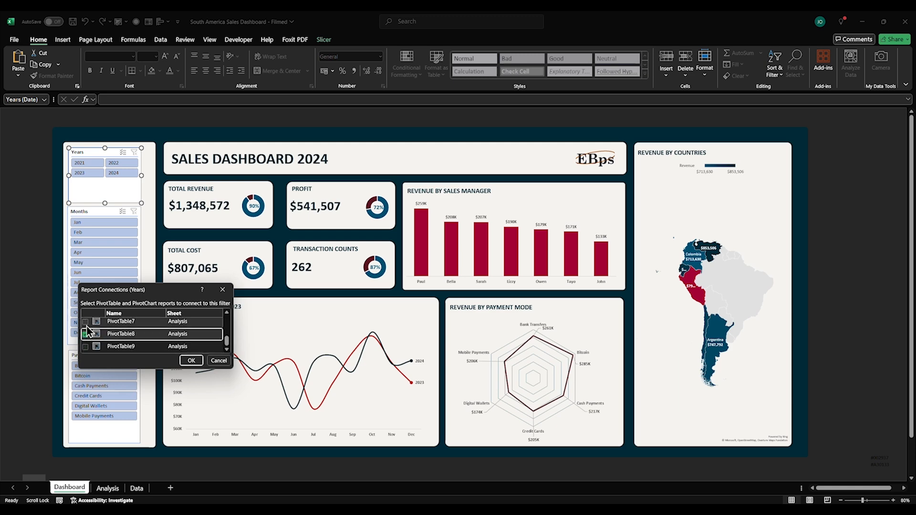
click(86, 321)
click(86, 347)
scroll(91, 336, up, 2)
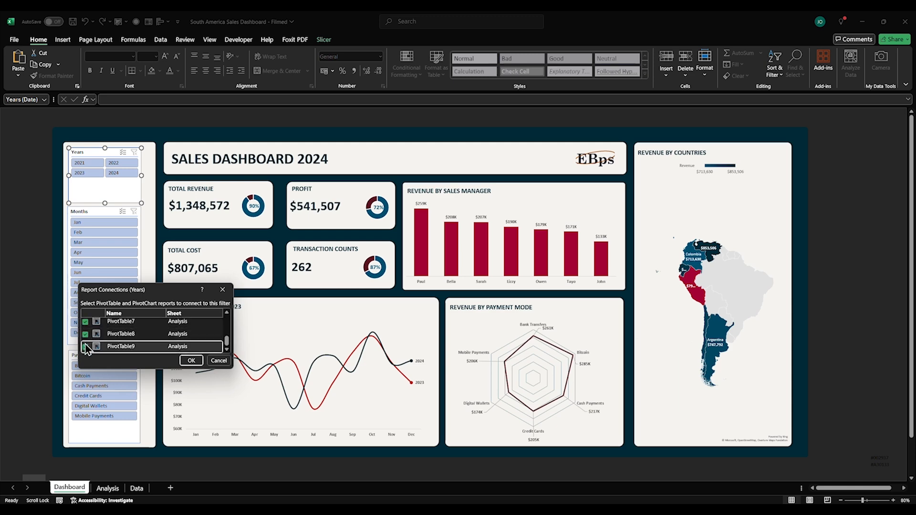
scroll(97, 328, down, 2)
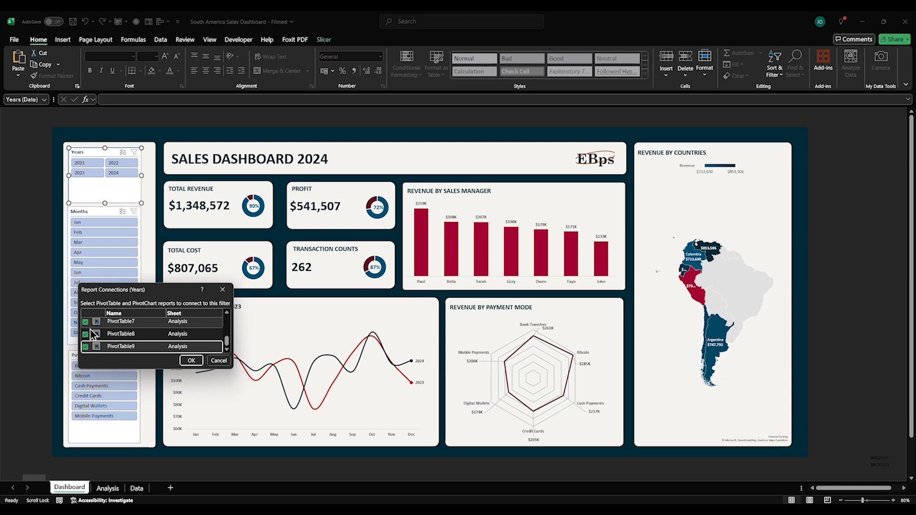
scroll(90, 337, up, 4)
scroll(86, 334, down, 4)
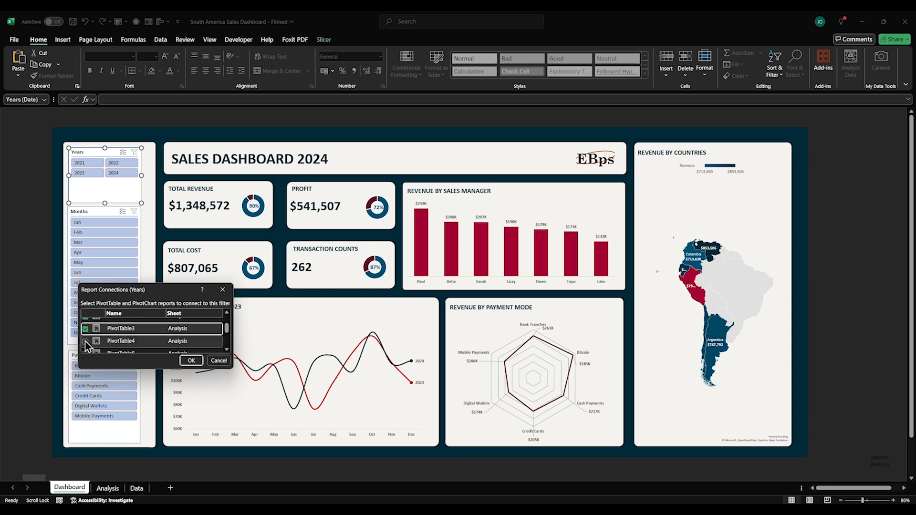
scroll(89, 342, up, 4)
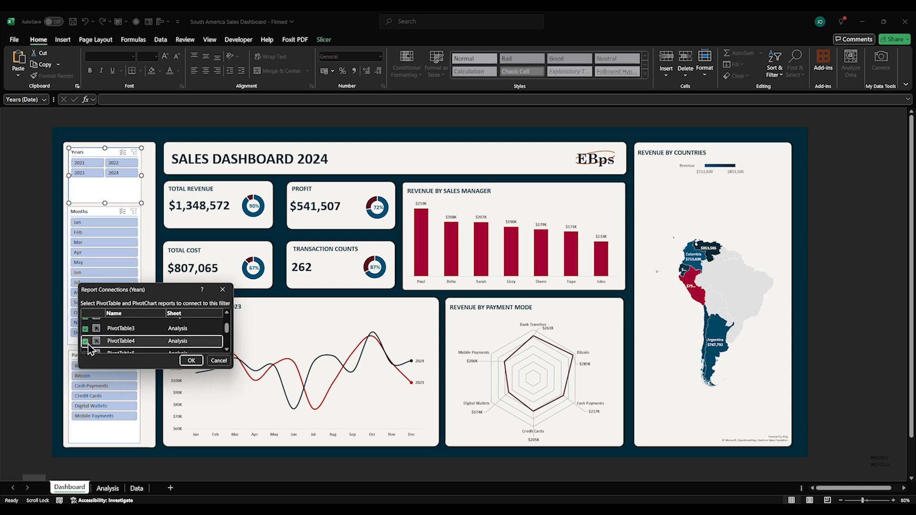
scroll(85, 351, down, 4)
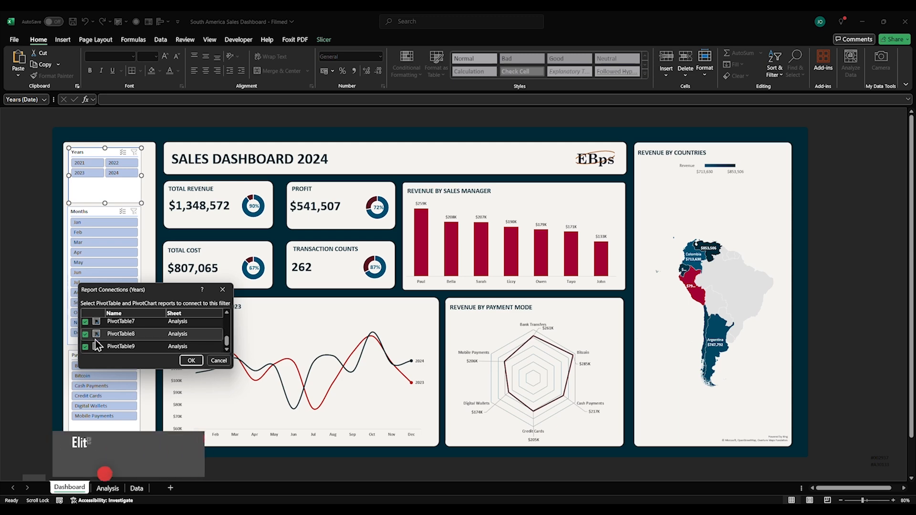
click(192, 360)
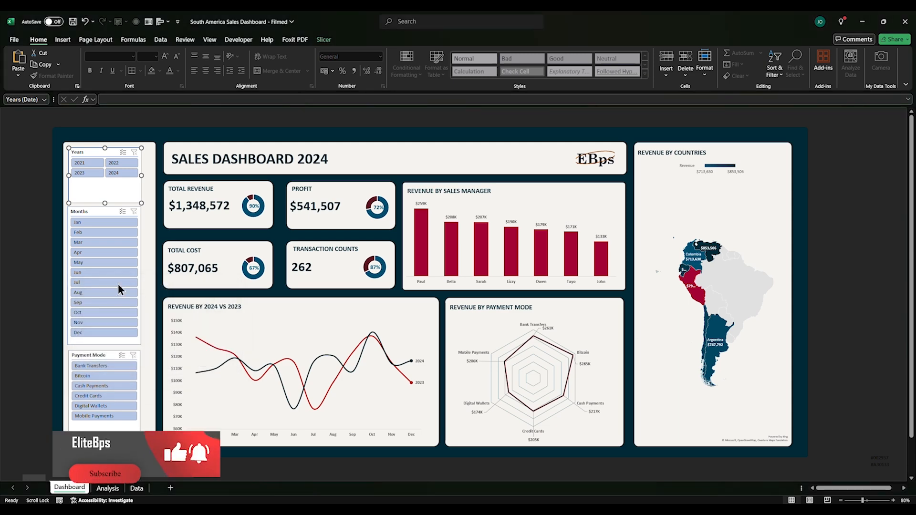
Step: Check the report connections of the Months and Payment Mode slicers for all the pivot tables
right_click(107, 213)
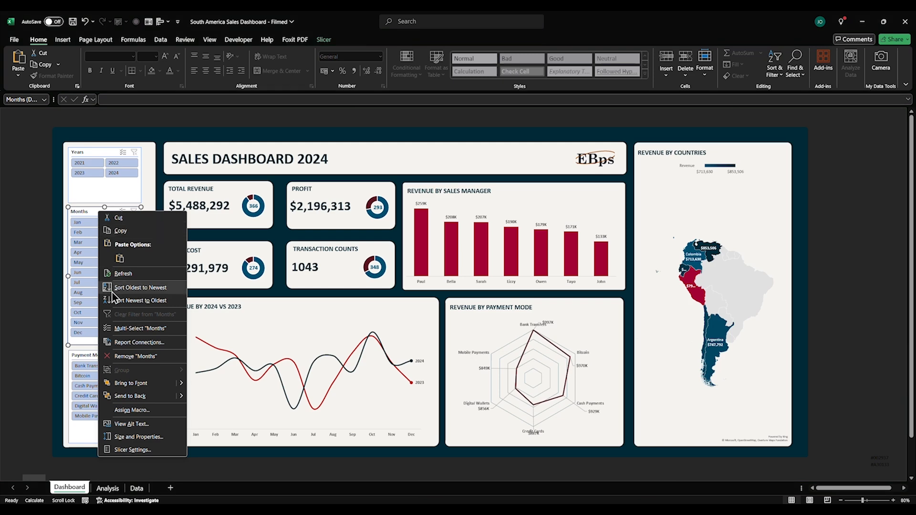
click(123, 342)
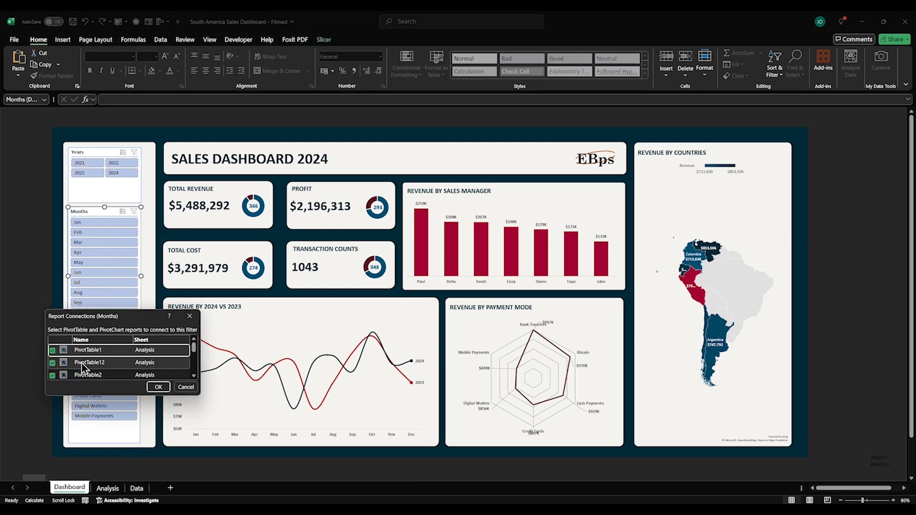
click(159, 387)
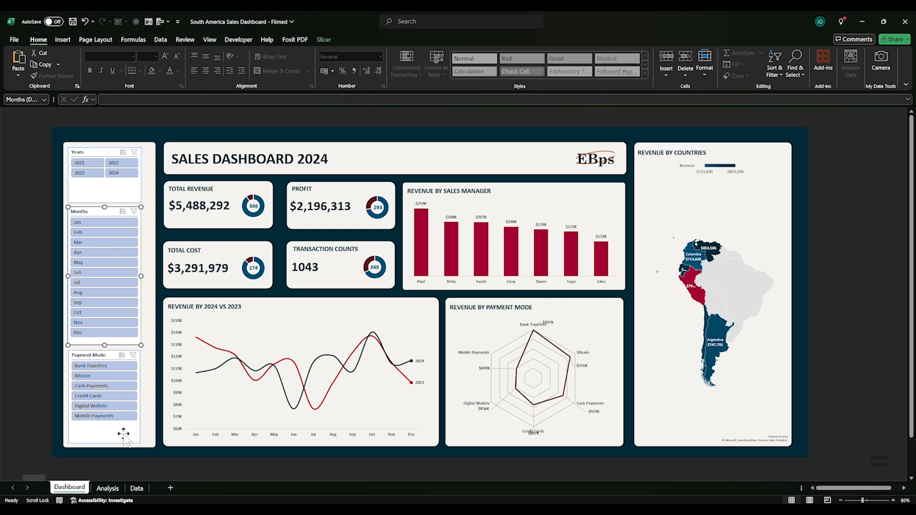
click(123, 434)
right_click(123, 433)
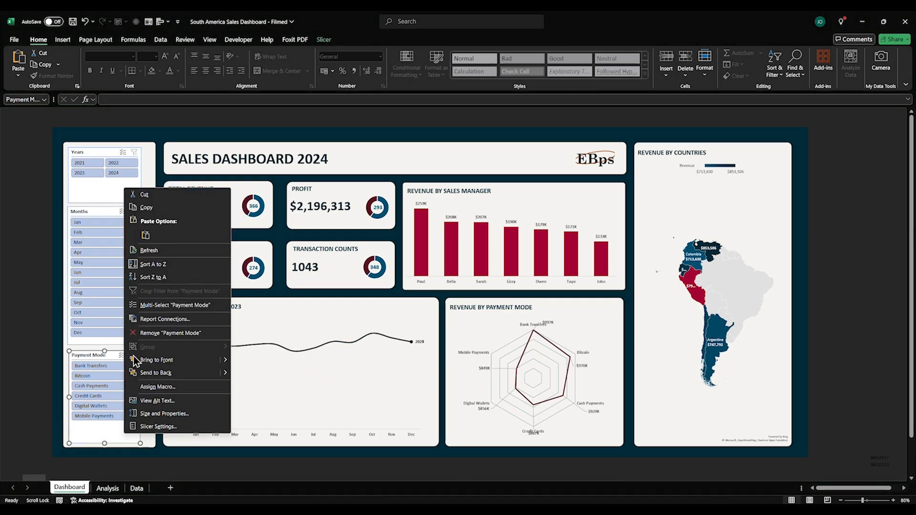
click(152, 319)
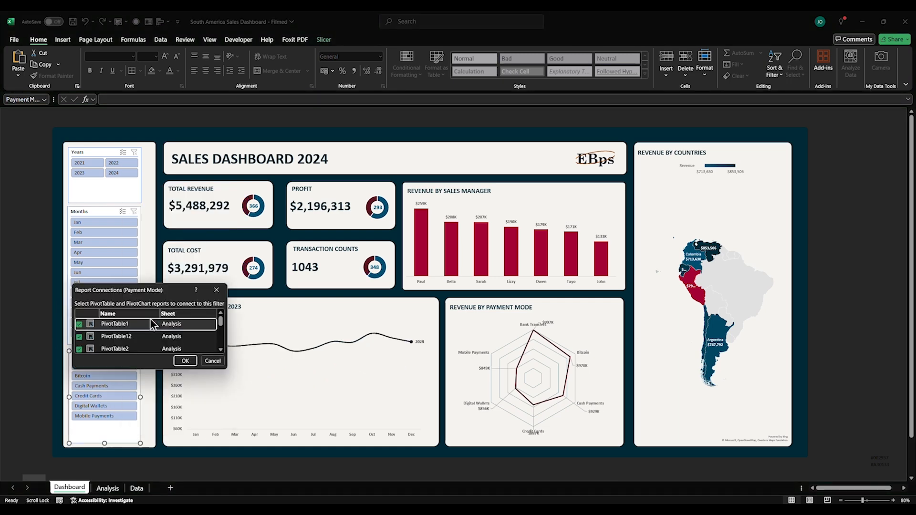
click(185, 360)
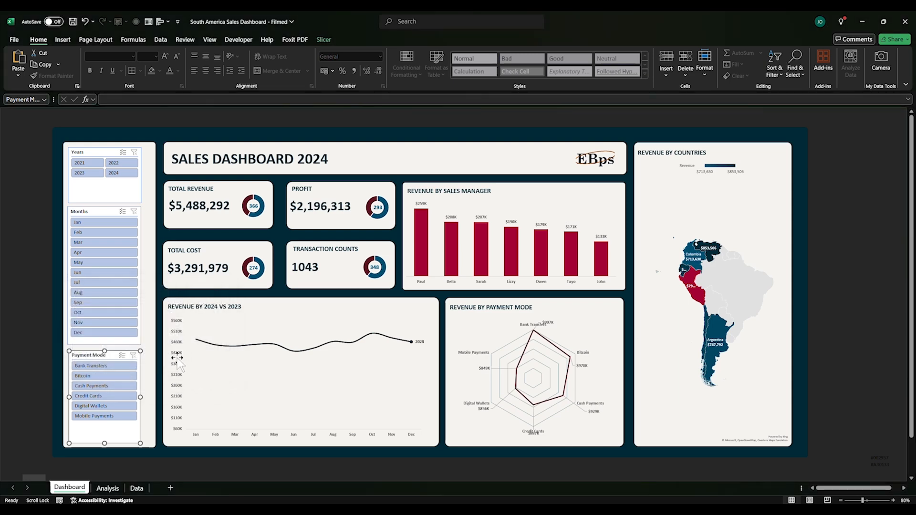
Step: Apply the purple custom slicer style to the Years slicer and rename that style CUSTOM 2
click(107, 152)
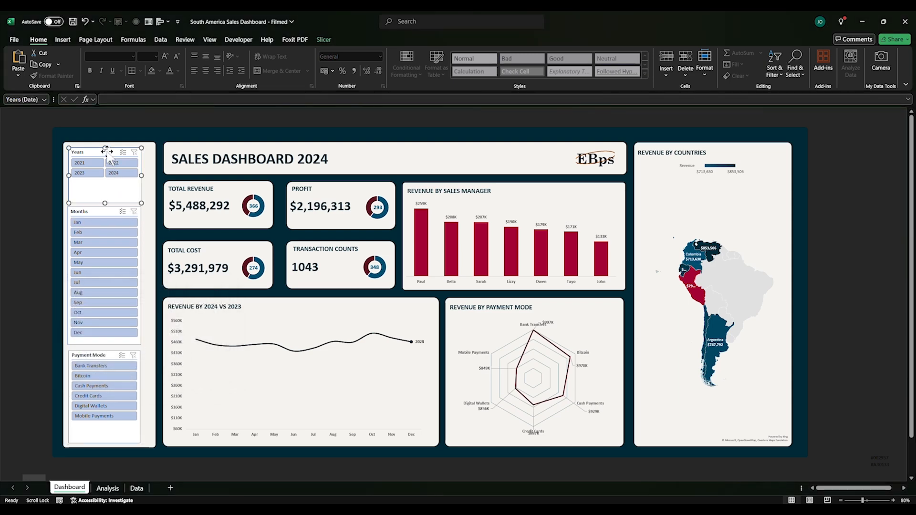
click(324, 40)
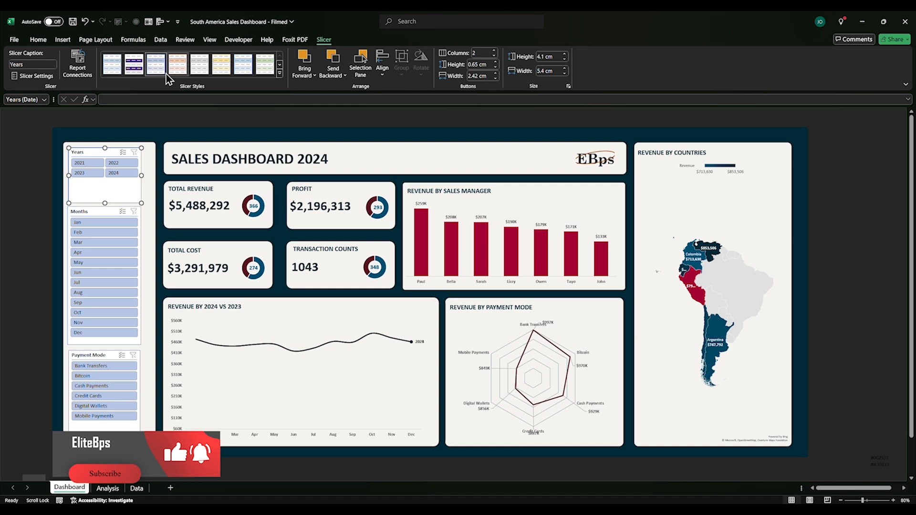
click(140, 67)
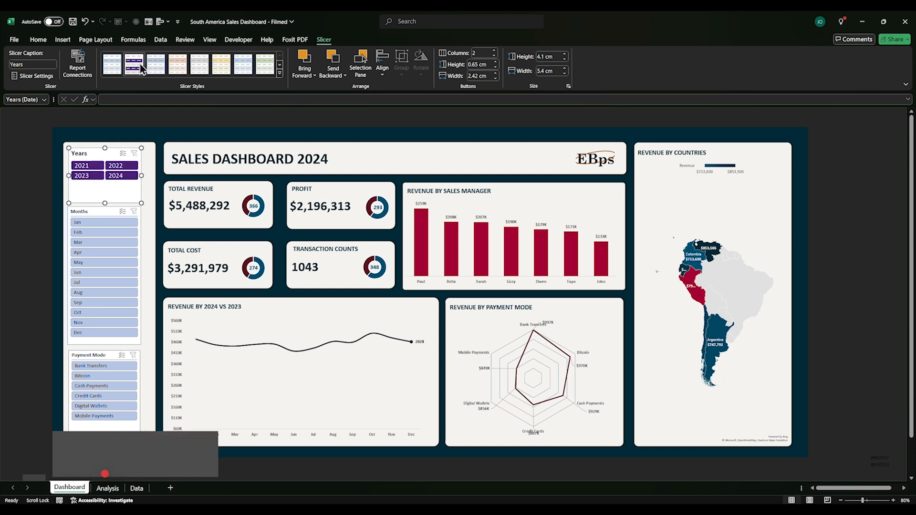
right_click(137, 69)
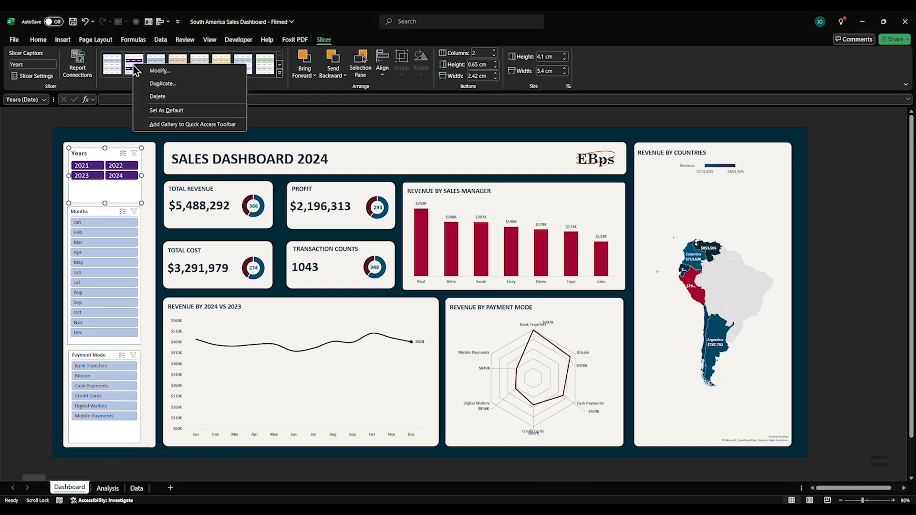
click(162, 72)
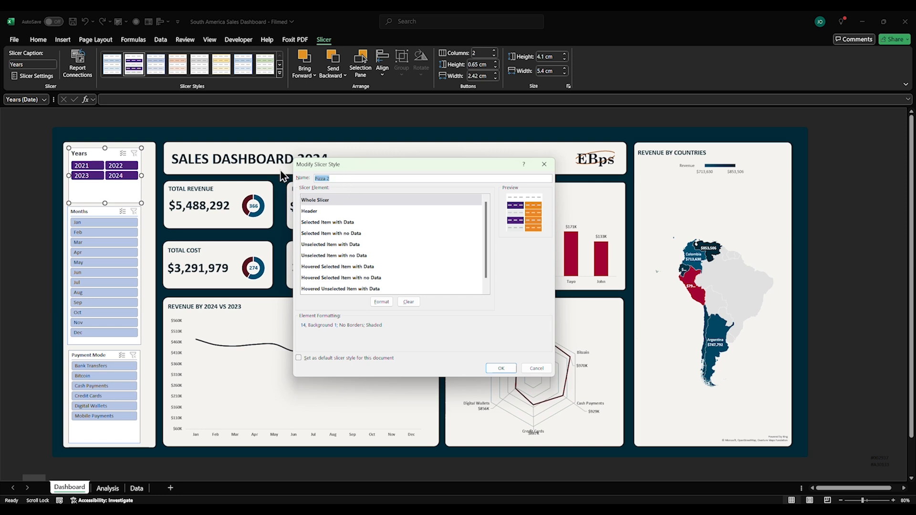
key(BackSpace)
text(CUSTOM 2)
Step: Set the Whole Slicer element of the CUSTOM 2 style to have no background colour
click(322, 202)
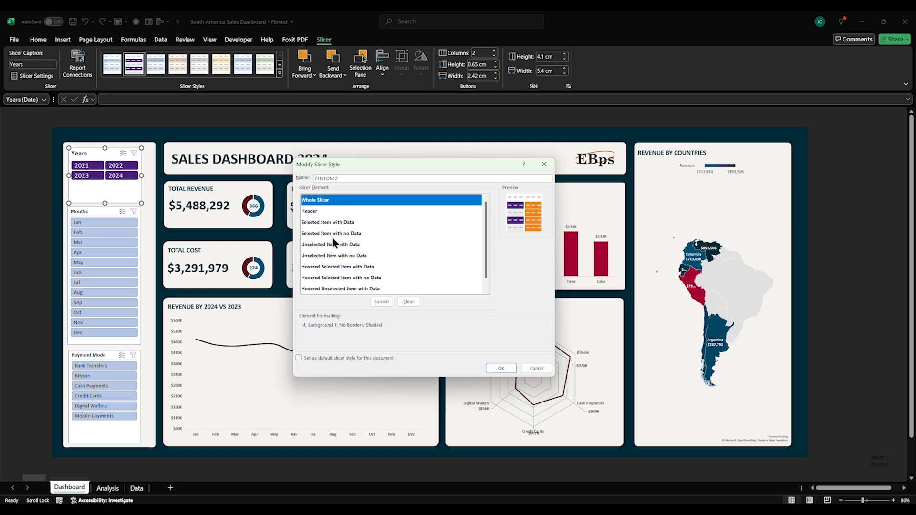
click(380, 302)
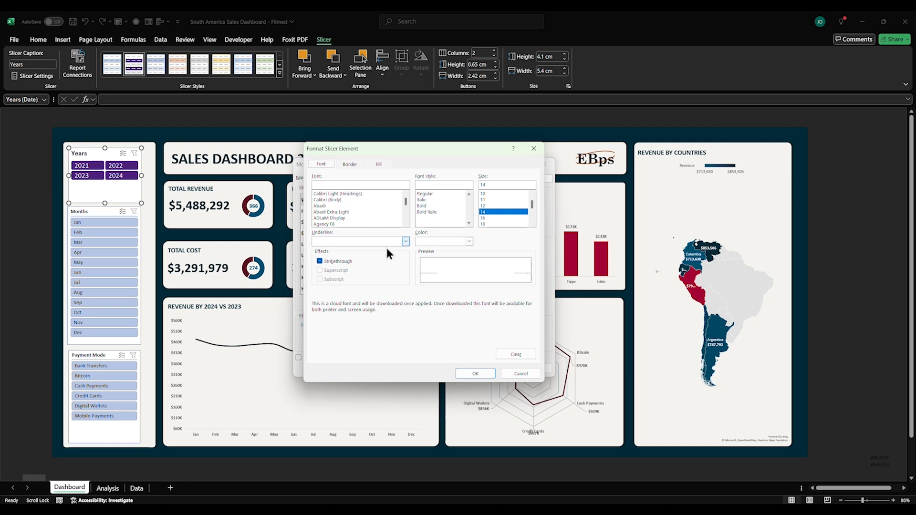
click(422, 243)
click(417, 276)
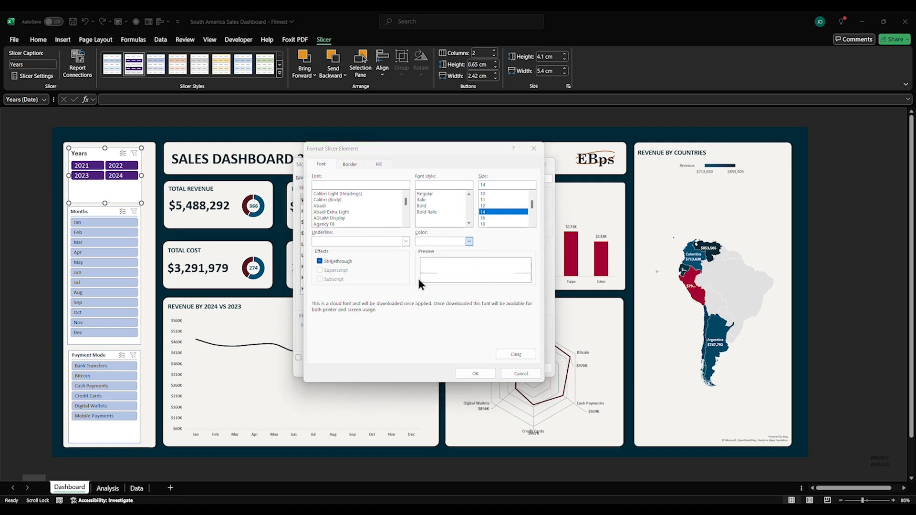
click(349, 165)
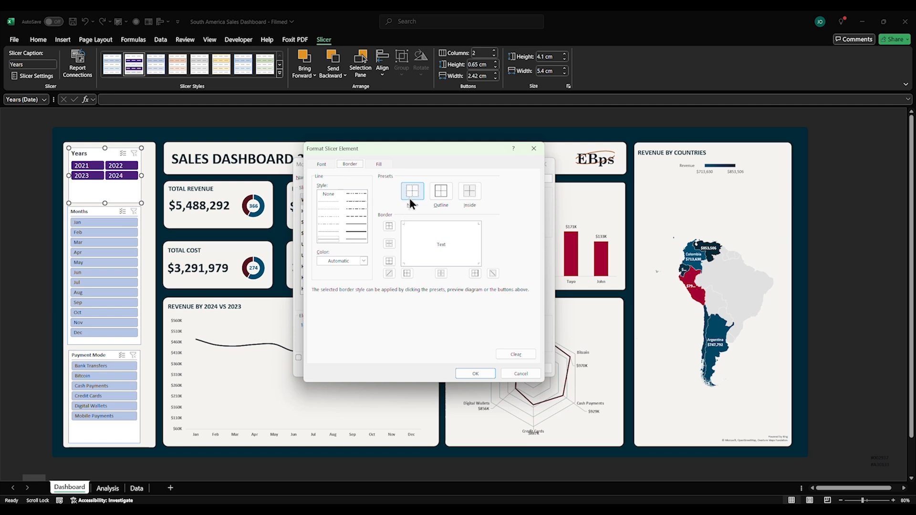
click(379, 165)
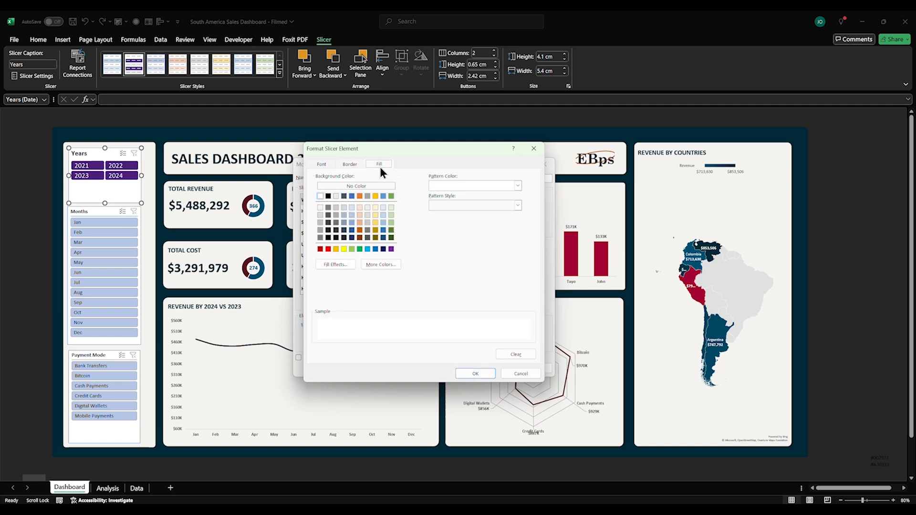
click(342, 185)
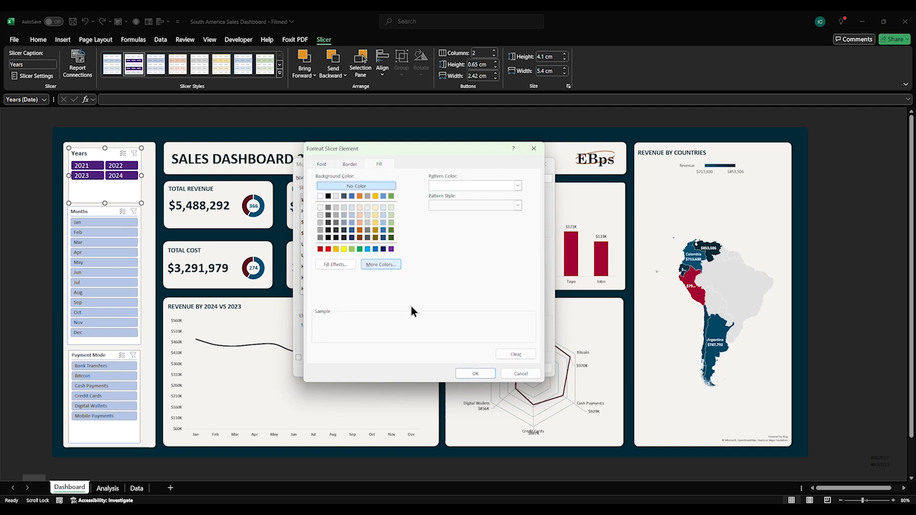
click(474, 373)
Step: Give the Header element of the CUSTOM 2 style the lightest grey background fill
click(326, 212)
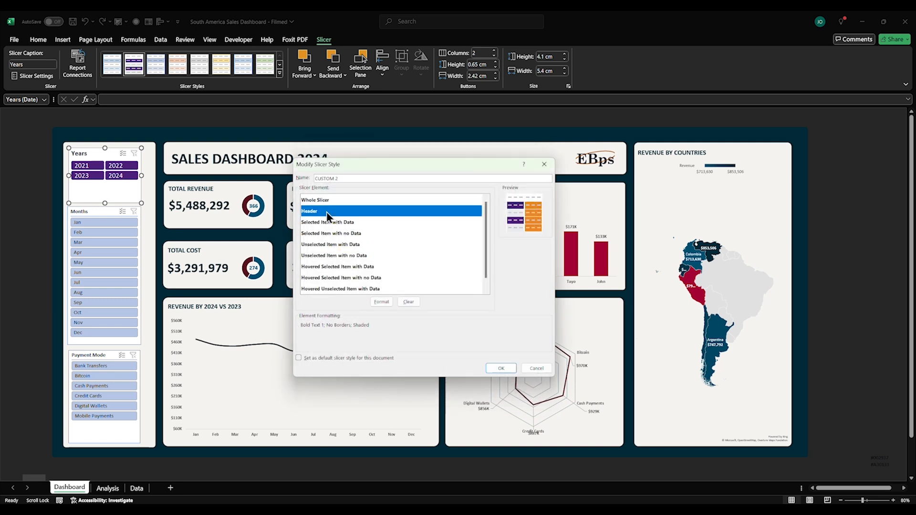
click(381, 302)
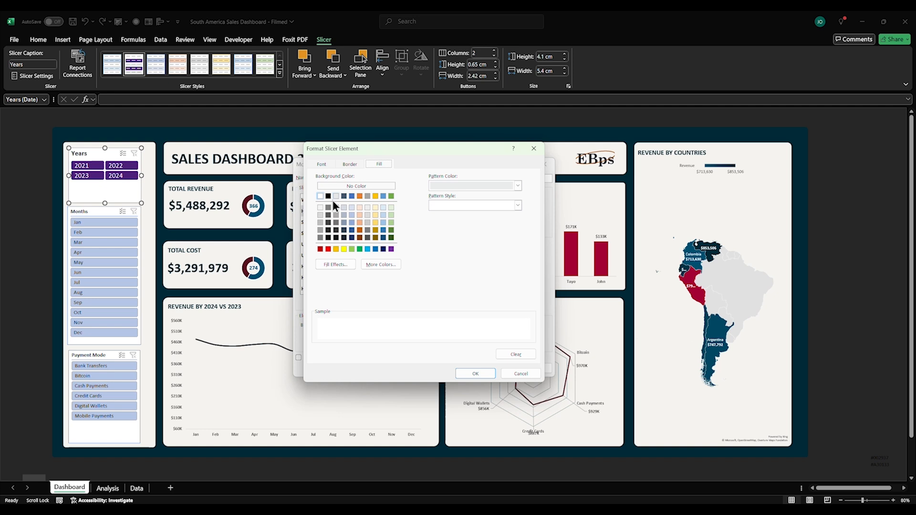
click(349, 163)
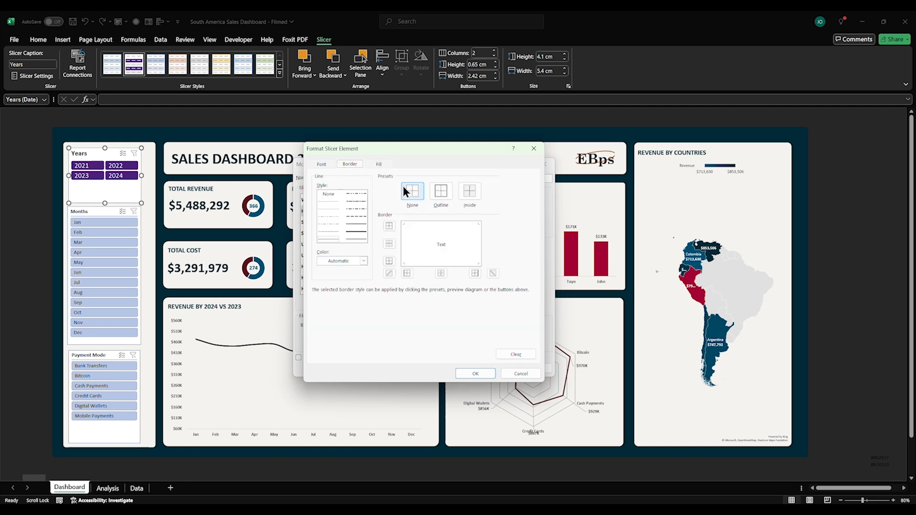
click(328, 162)
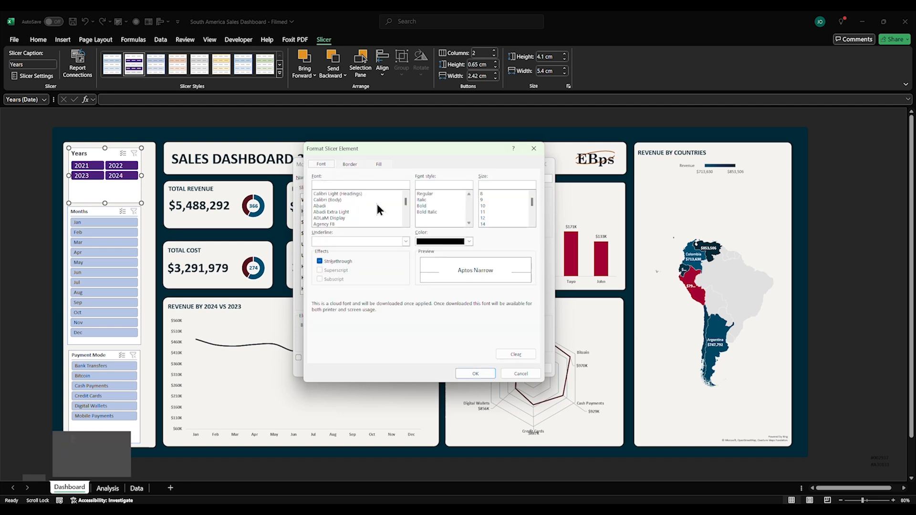
click(378, 164)
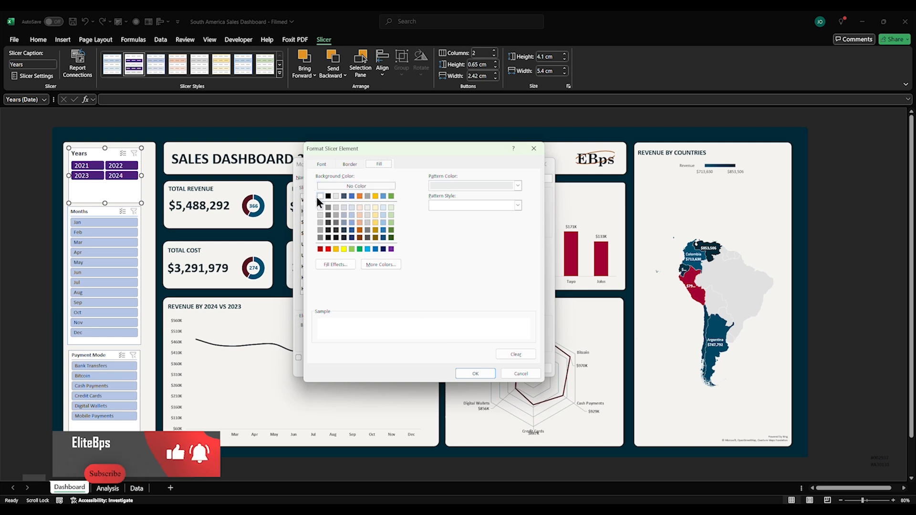
click(320, 209)
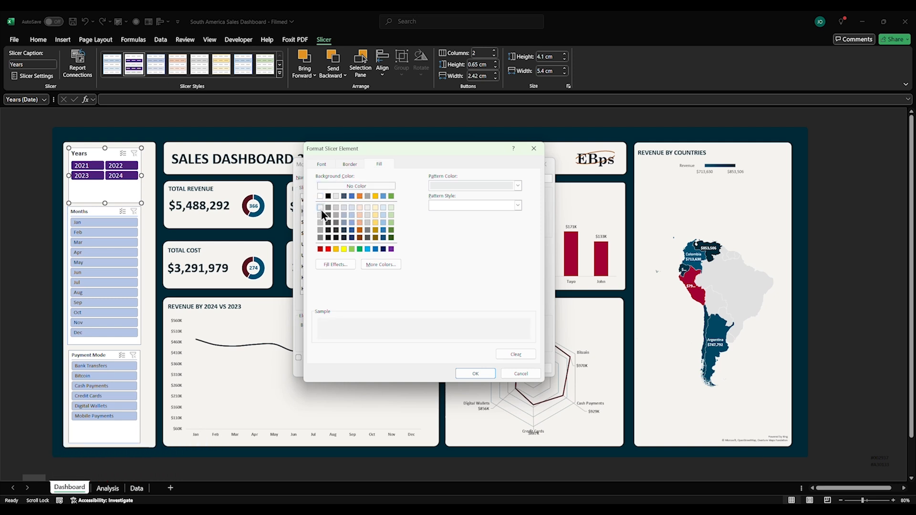
click(469, 376)
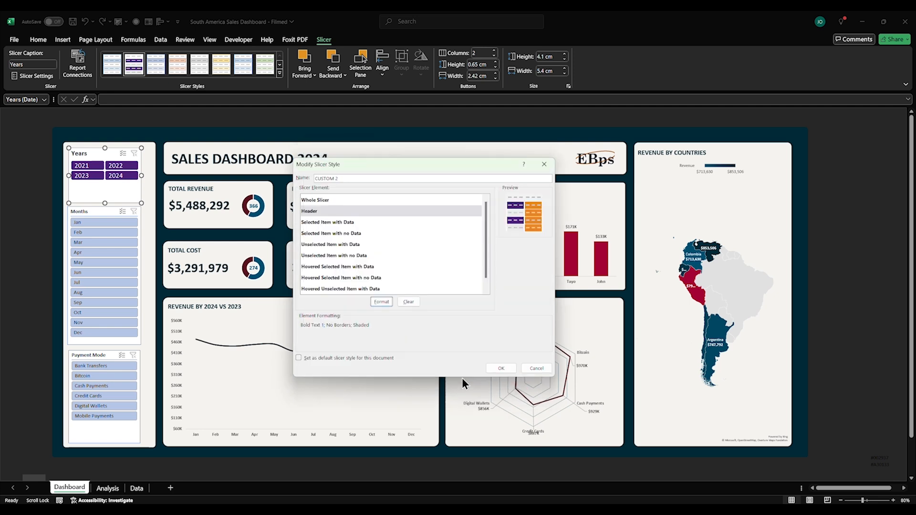
Step: Set the fill pattern colour of the CUSTOM 2 style's Selected Item with Data element to the recently used dark navy
click(325, 223)
click(382, 301)
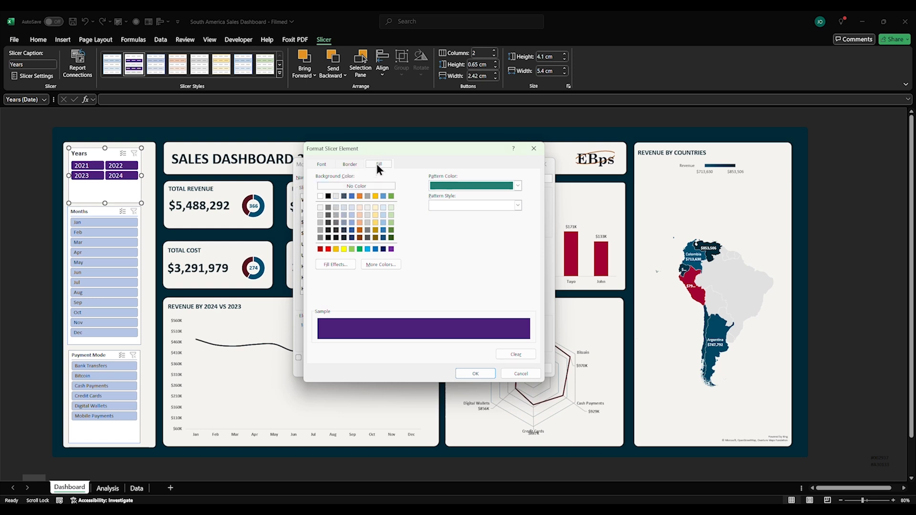
click(353, 165)
click(322, 164)
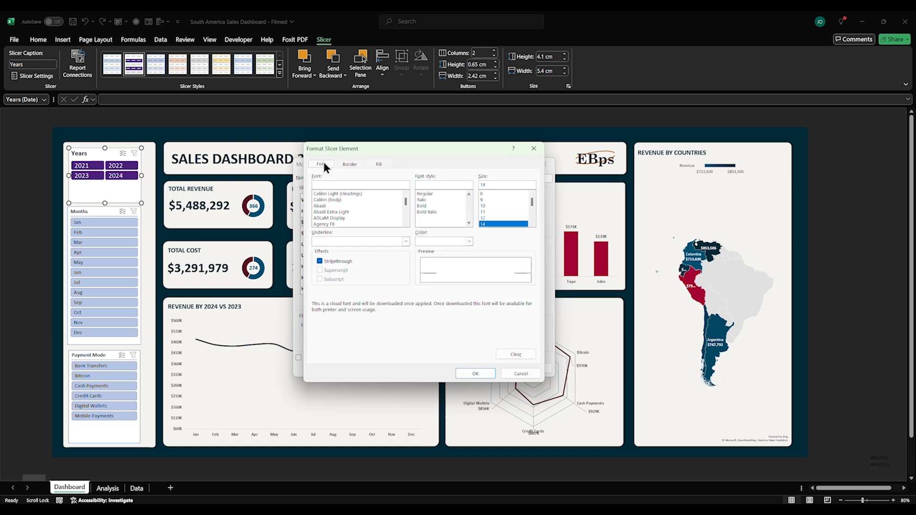
click(353, 165)
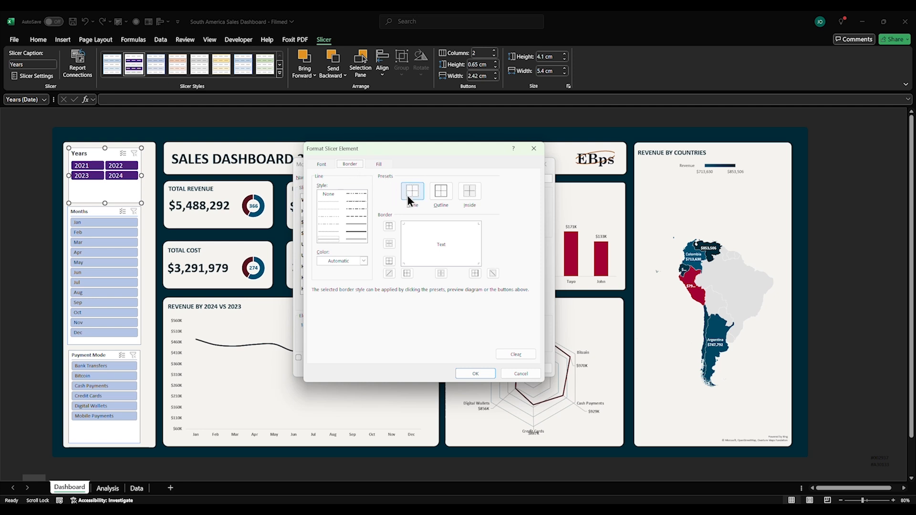
click(320, 165)
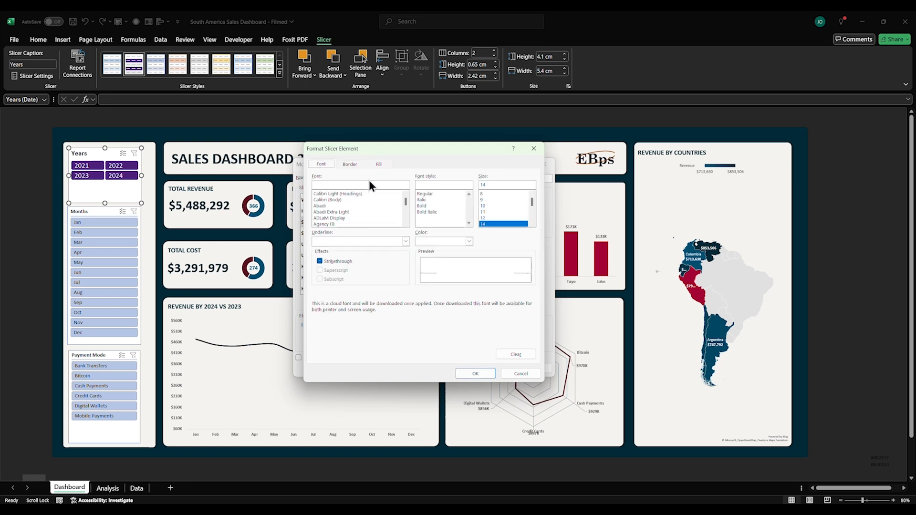
click(378, 164)
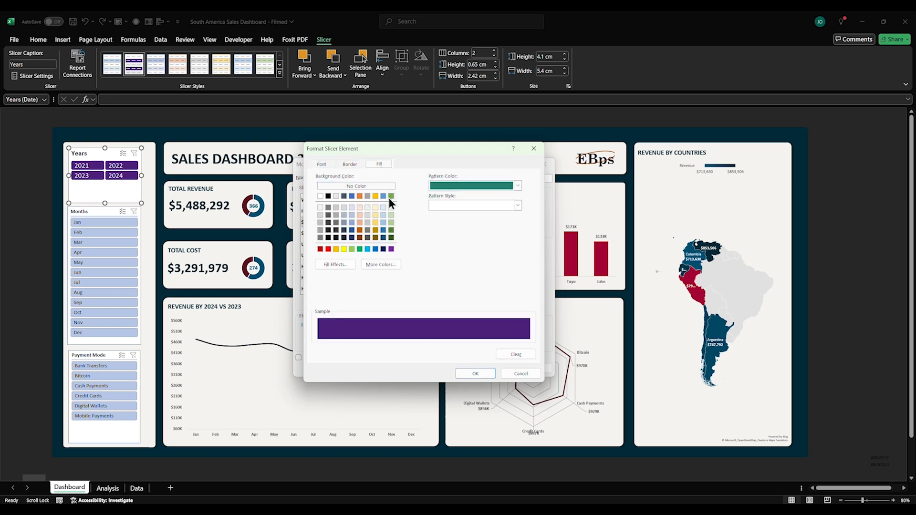
click(518, 186)
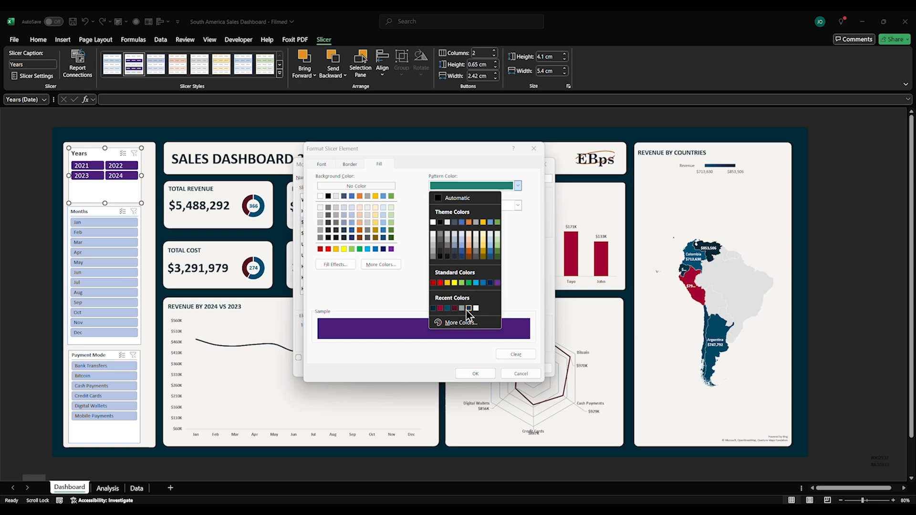
click(433, 308)
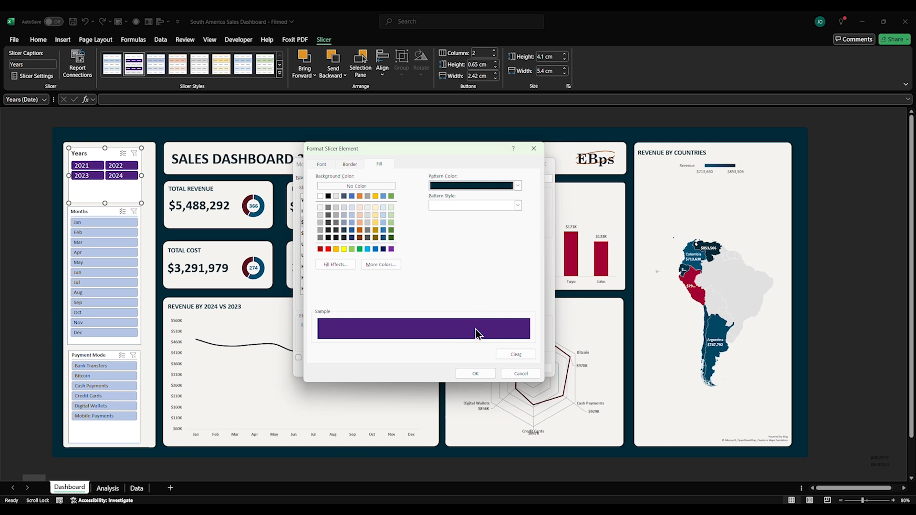
Step: Copy the hex code #002937 of the dark navy pattern colour for the Selected Item with Data element
click(519, 186)
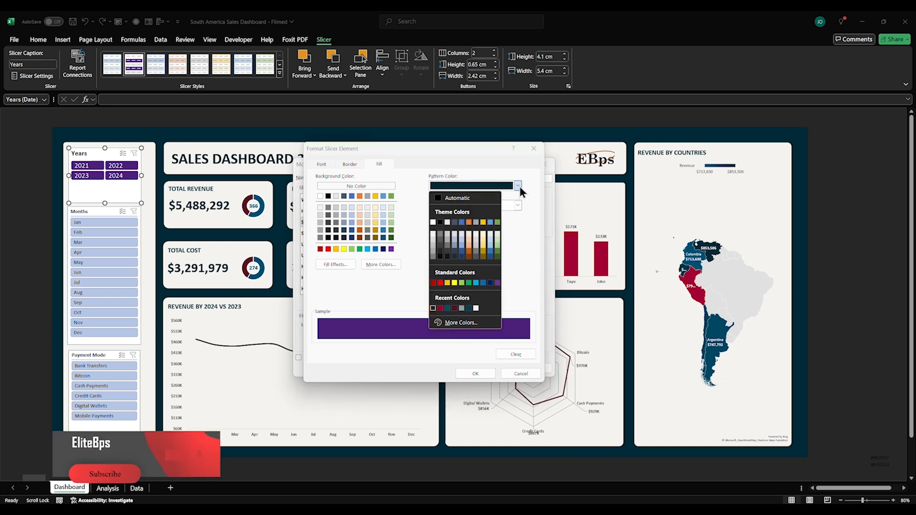
click(520, 185)
click(519, 185)
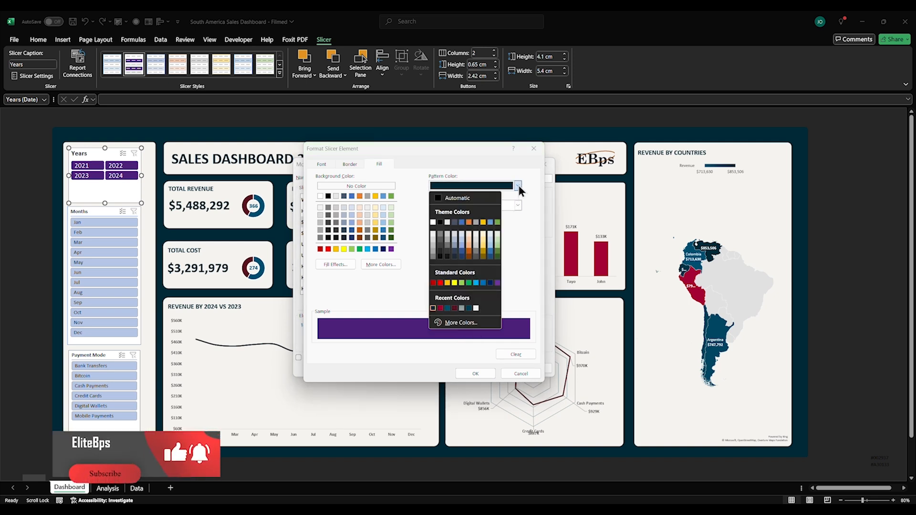
click(460, 323)
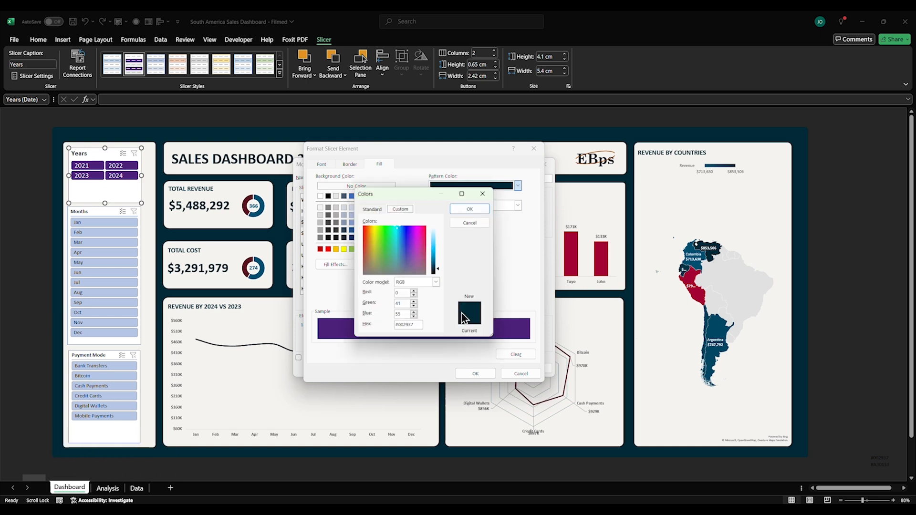
drag(419, 326, 381, 334)
key(ctrl+c)
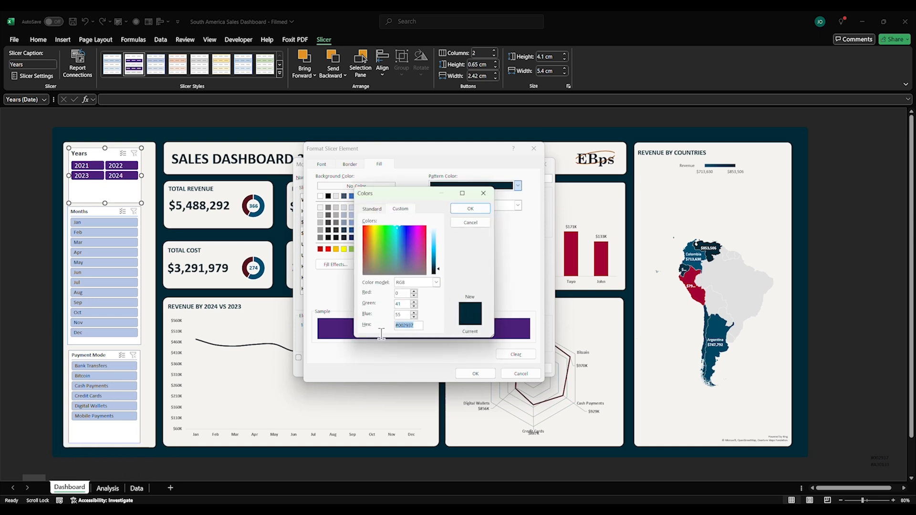
click(470, 210)
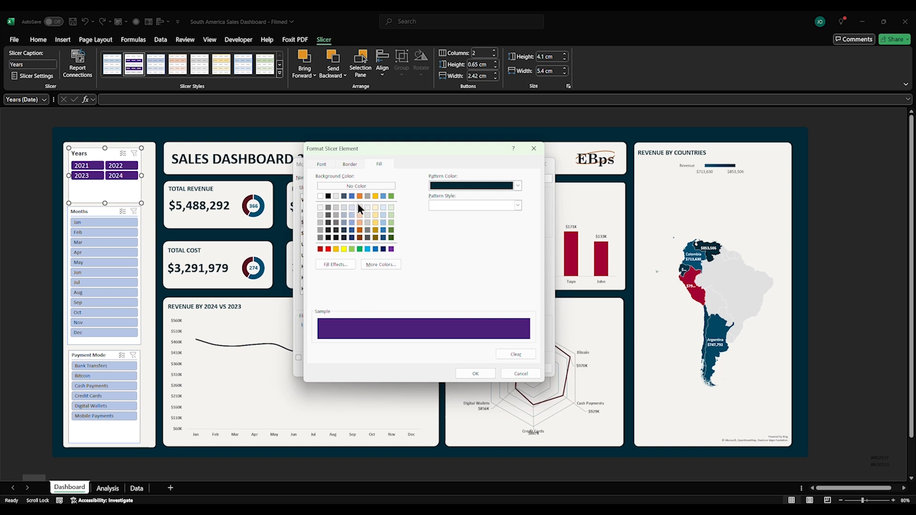
Step: Set the background fill of the Selected Item with Data element to the custom colour #002937
click(373, 264)
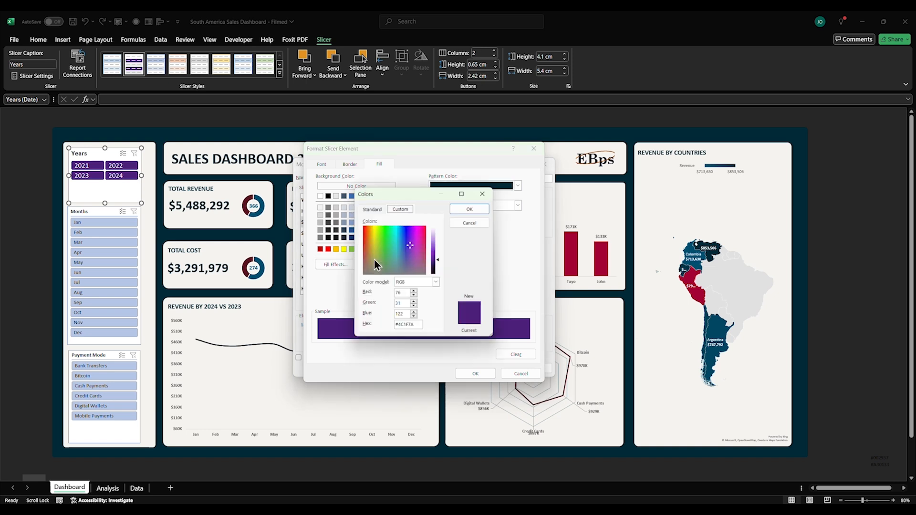
drag(419, 326, 376, 331)
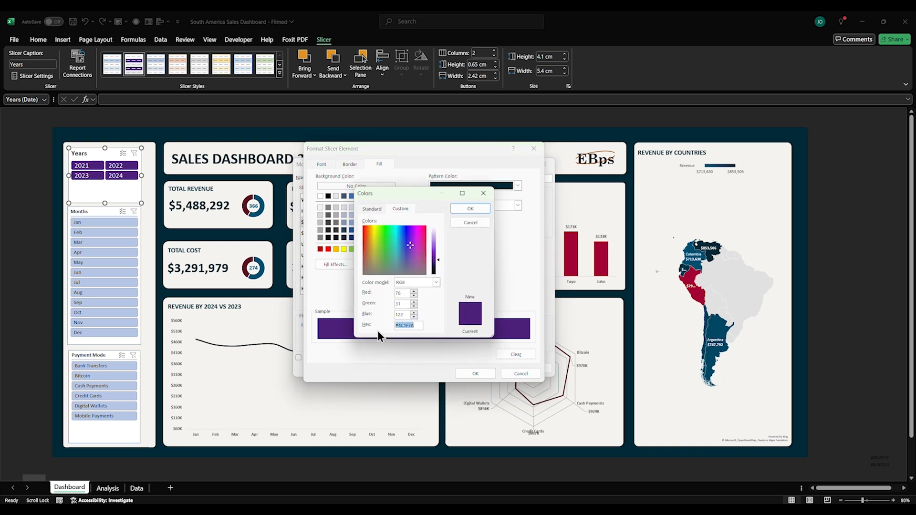
key(ctrl+v)
click(472, 209)
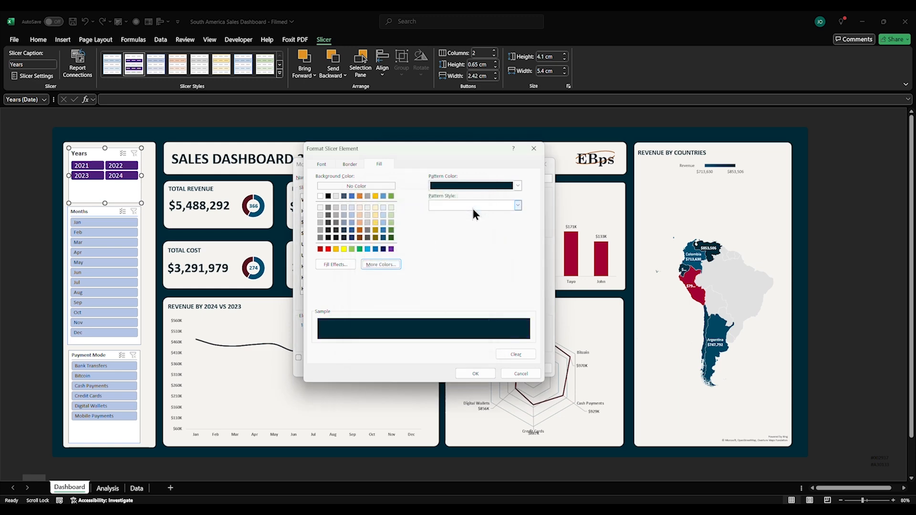
click(470, 373)
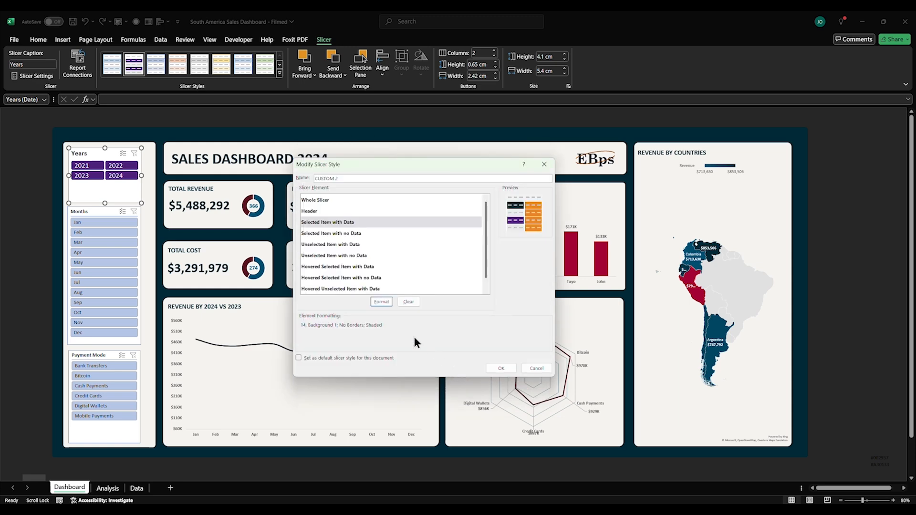
Step: Give the Selected Item with no Data element of the CUSTOM 2 style a #002937 background fill
click(334, 233)
click(374, 301)
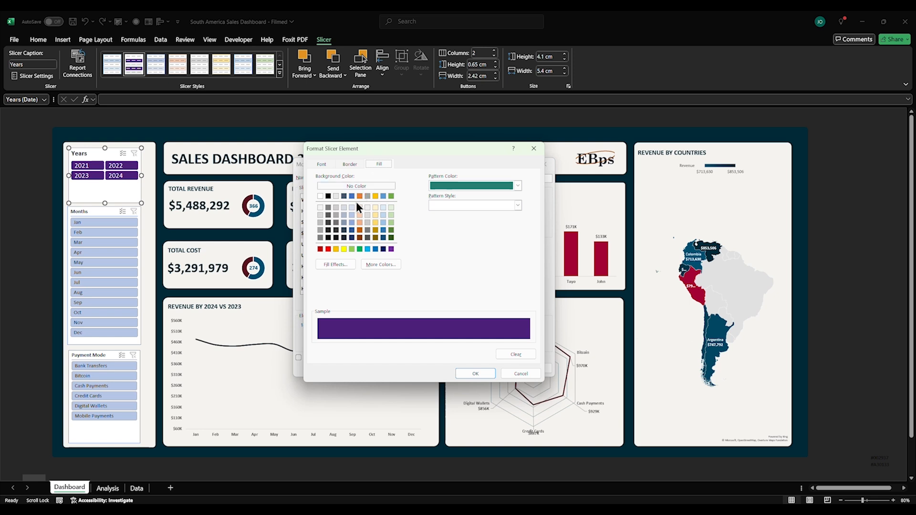
click(381, 265)
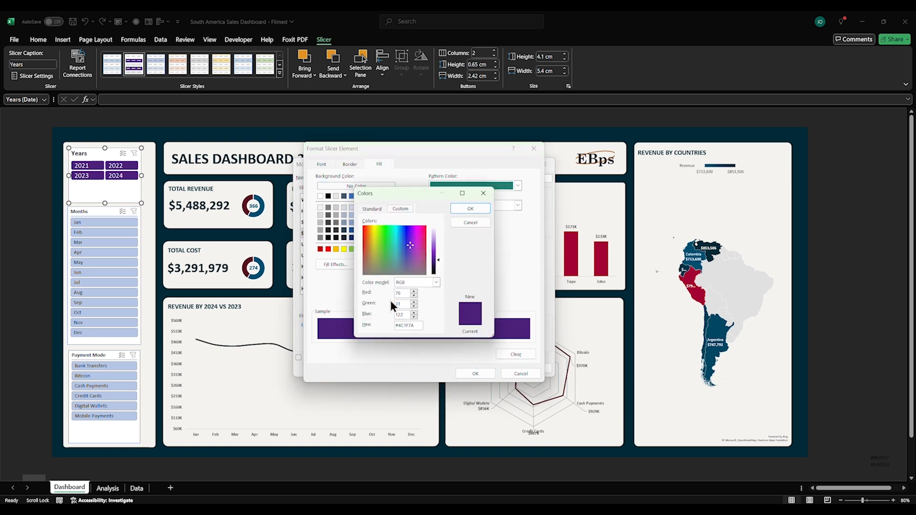
double_click(417, 328)
key(ctrl+v)
click(465, 211)
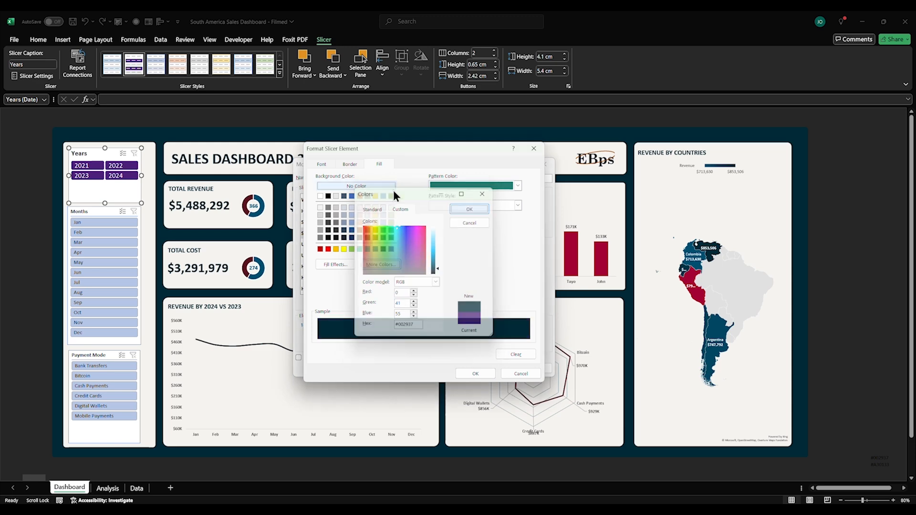
click(350, 164)
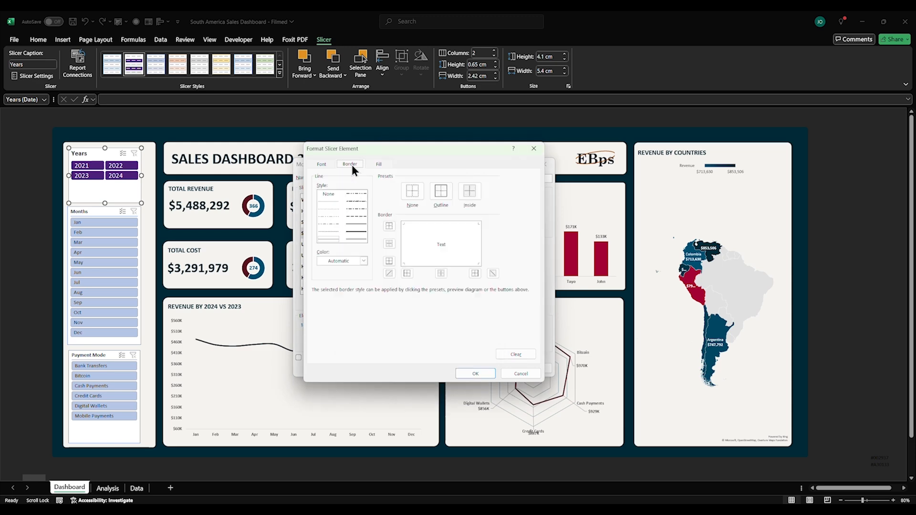
click(322, 163)
click(463, 371)
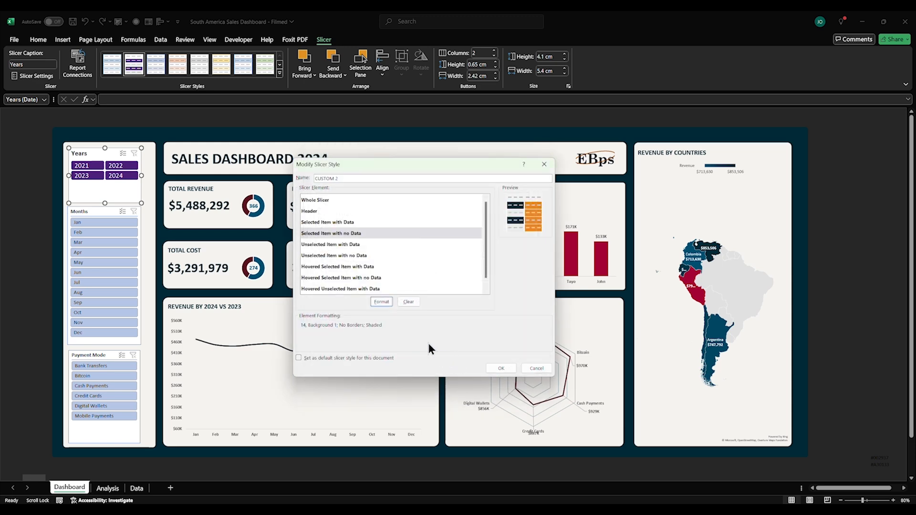
Step: Set the font colour of the Unselected Item with Data element in the CUSTOM 2 style to white
click(345, 243)
click(382, 300)
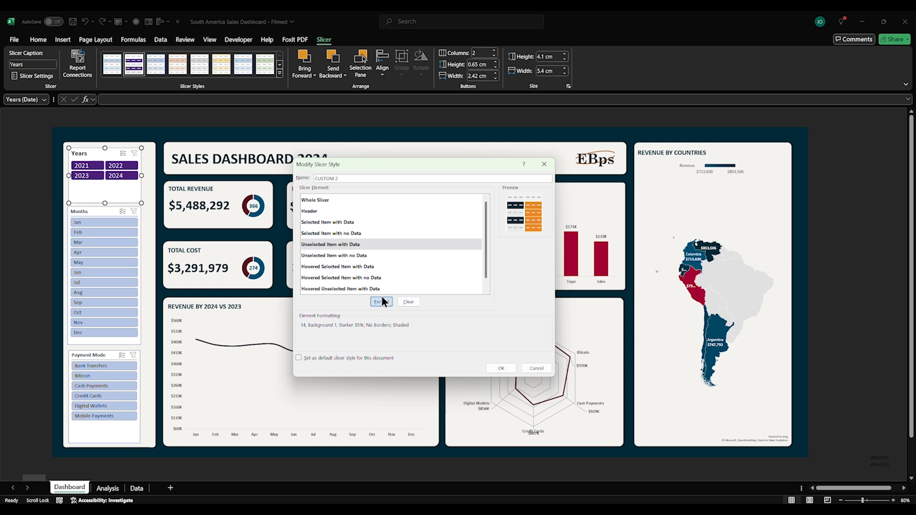
drag(392, 150, 468, 149)
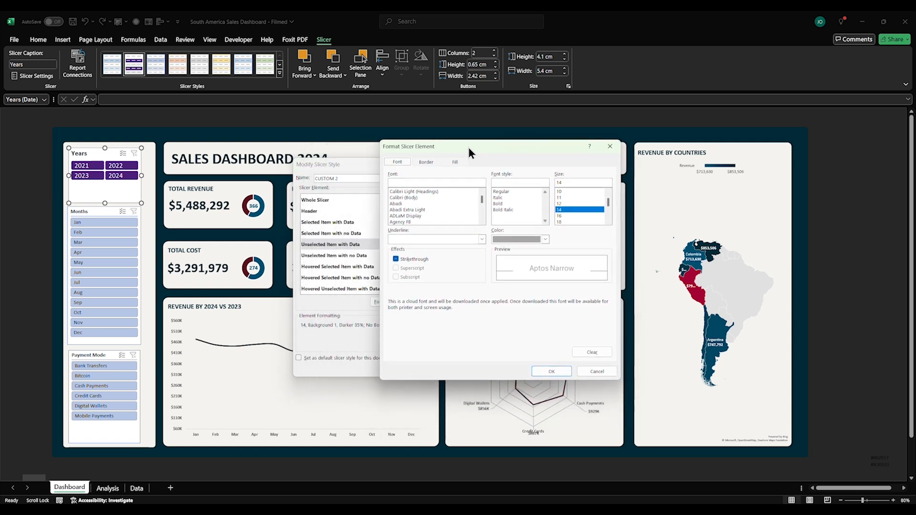
click(424, 162)
click(408, 163)
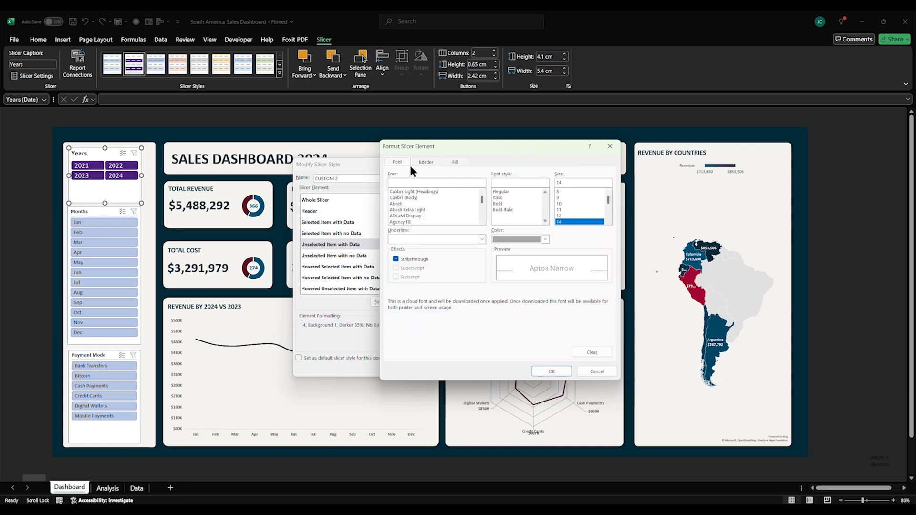
click(516, 243)
click(497, 276)
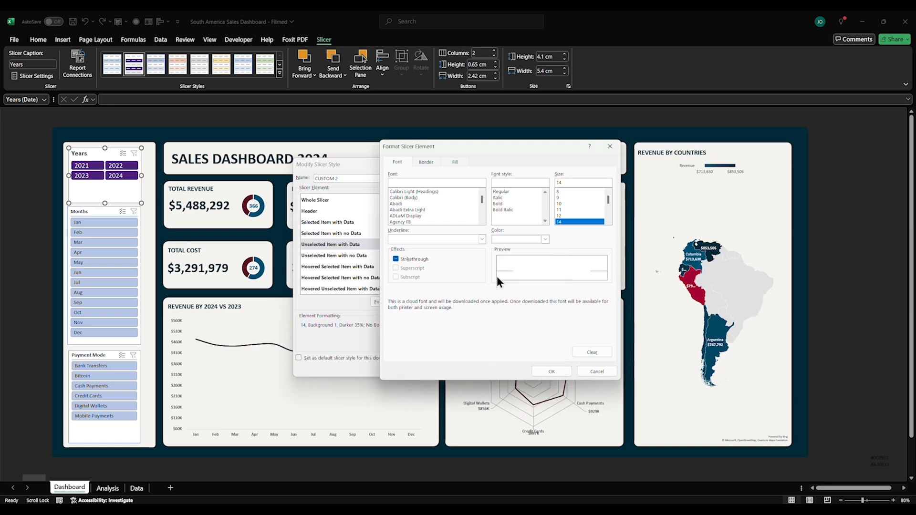
click(425, 162)
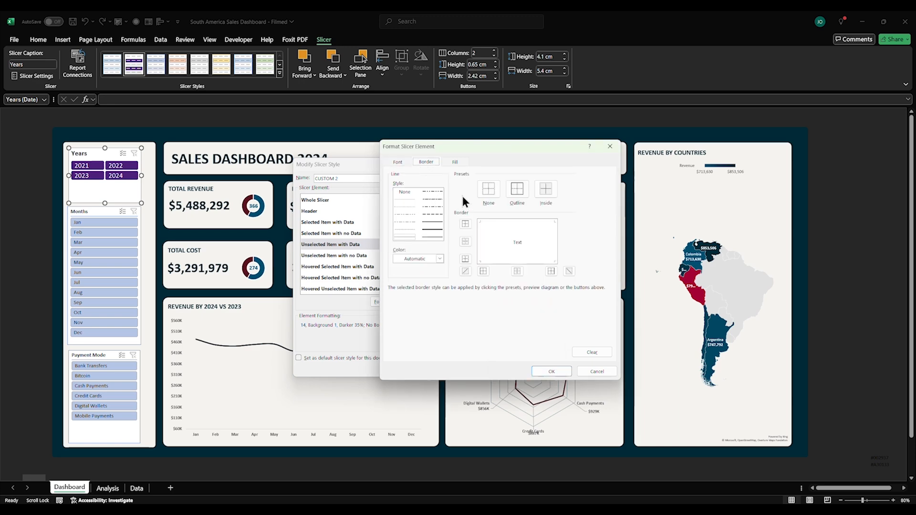
click(454, 163)
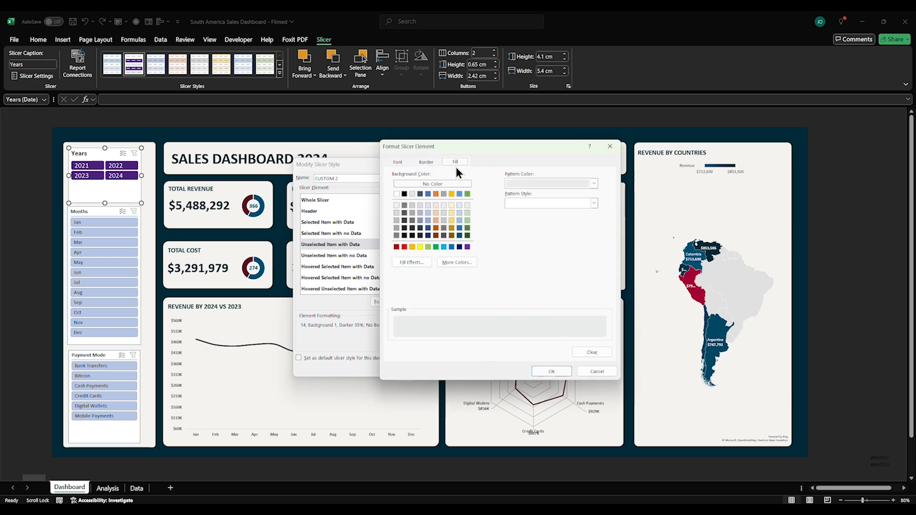
click(544, 371)
Step: Review the fill, border and font formatting of the Unselected Item with no Data element
click(333, 257)
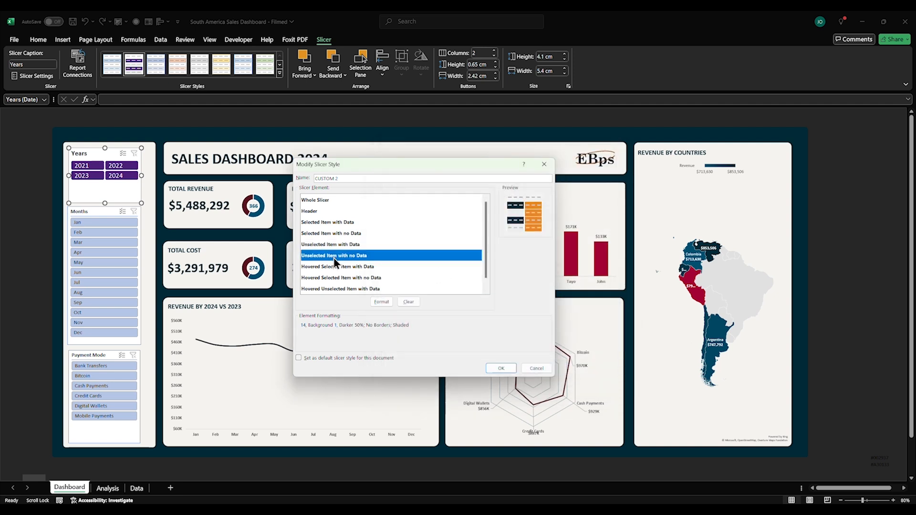
click(381, 301)
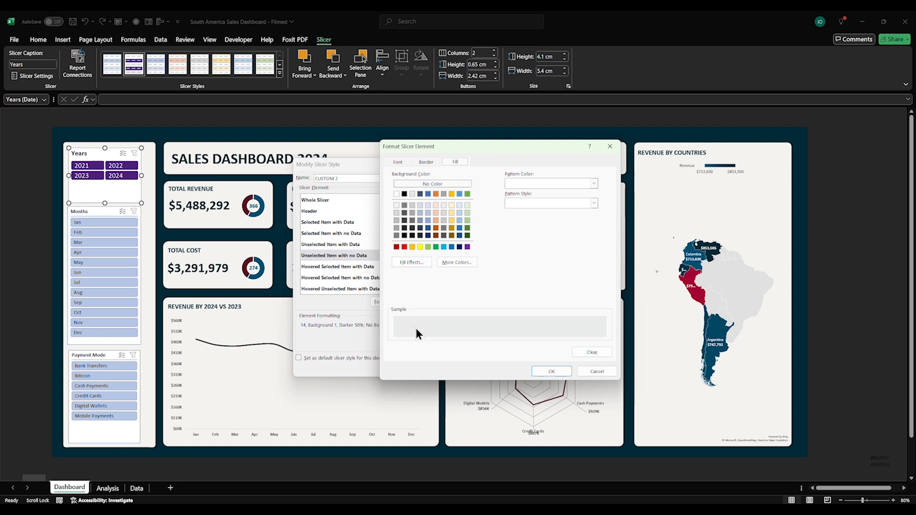
click(426, 163)
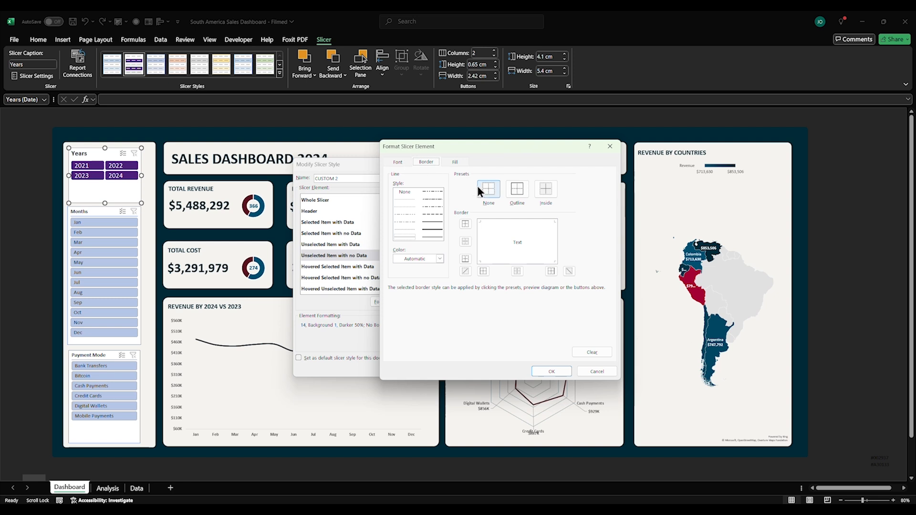
click(396, 163)
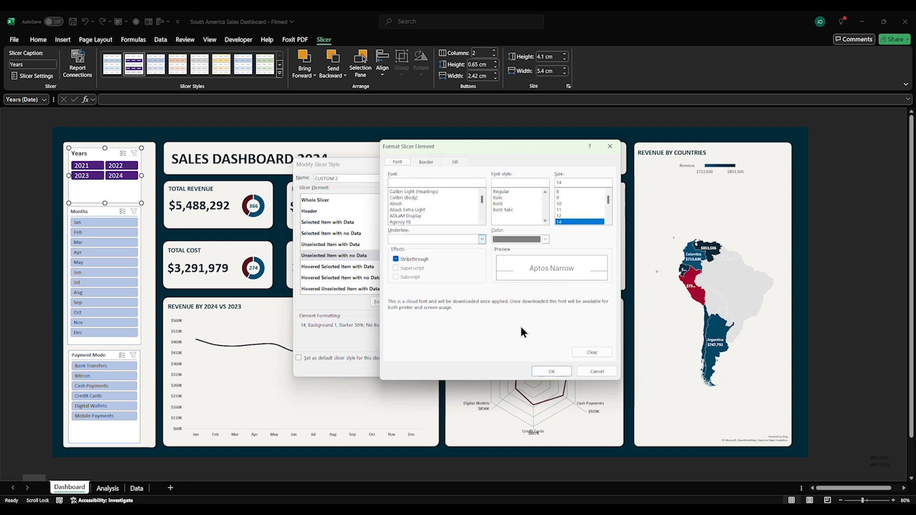
click(552, 371)
Step: Open the fill formatting of the Hovered Selected Item with Data element in the CUSTOM 2 style
click(357, 266)
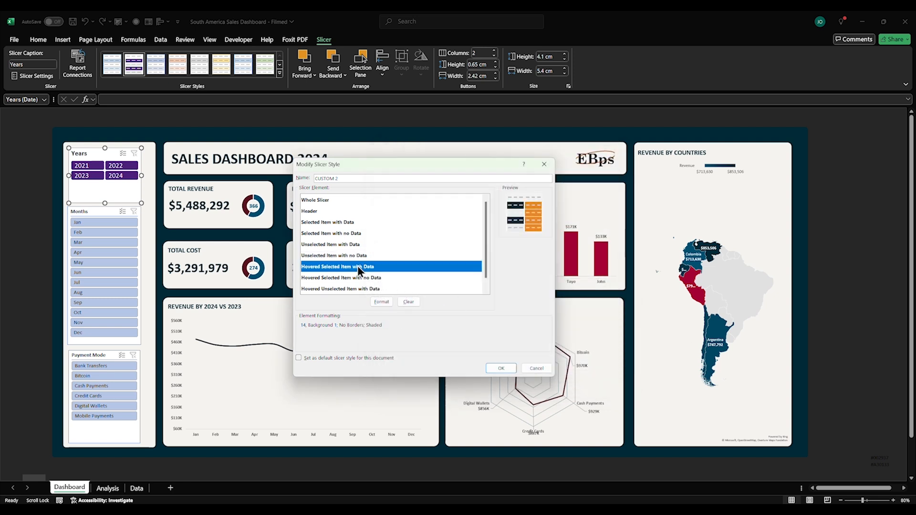
click(383, 302)
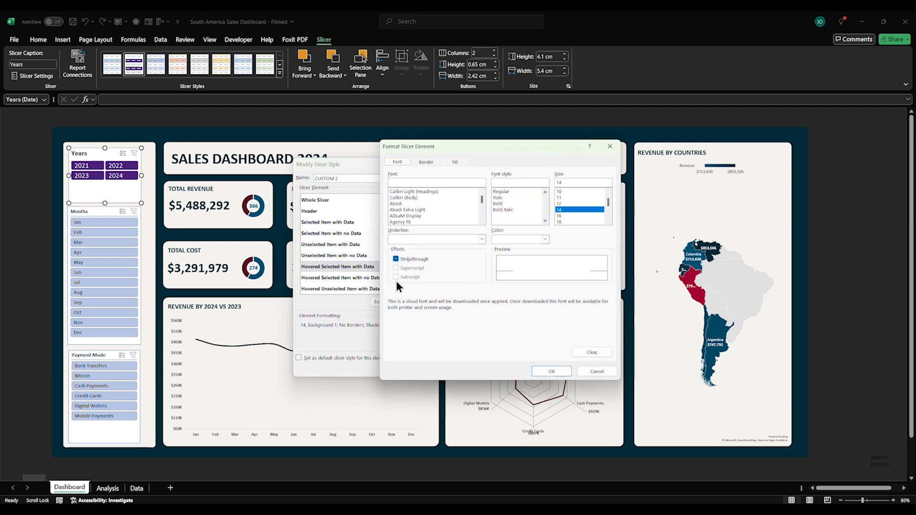
click(424, 164)
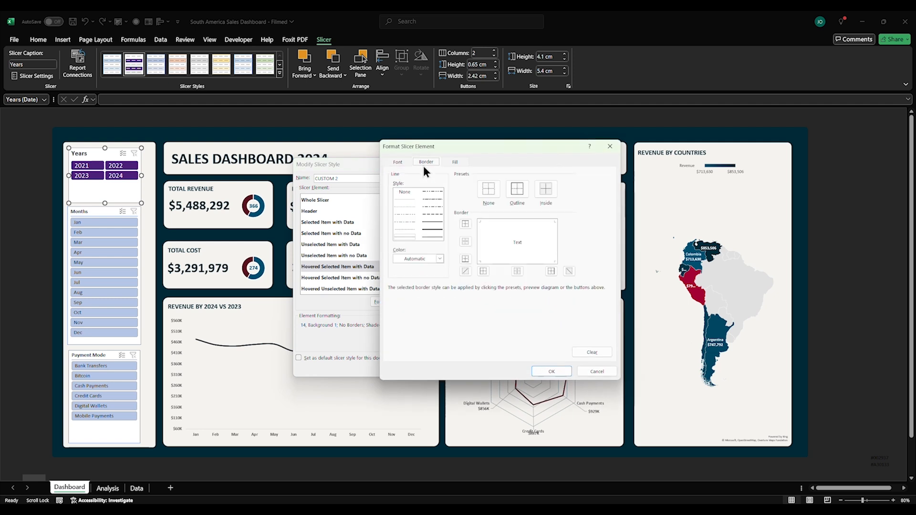
click(453, 162)
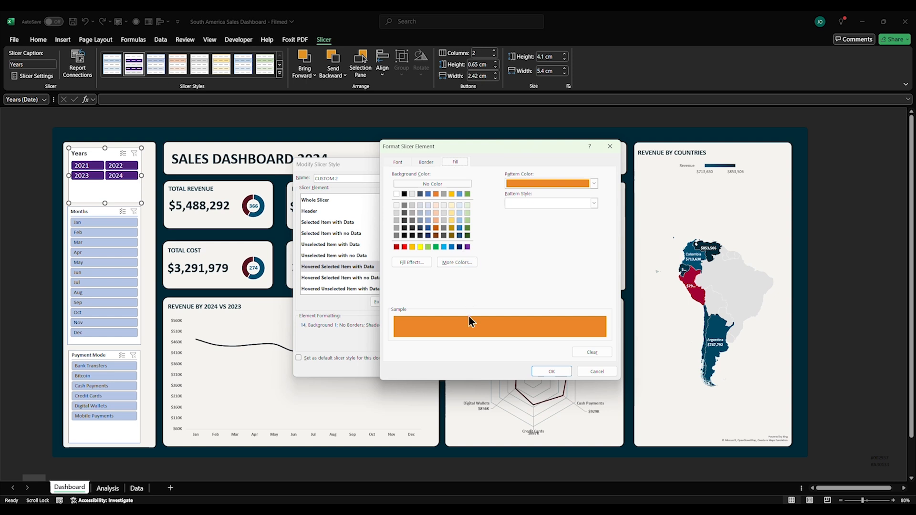
click(405, 246)
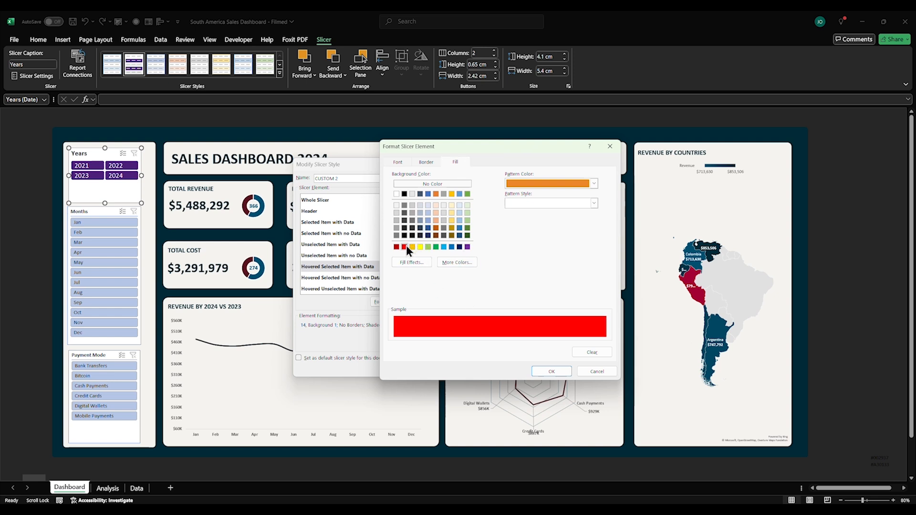
click(465, 261)
click(477, 207)
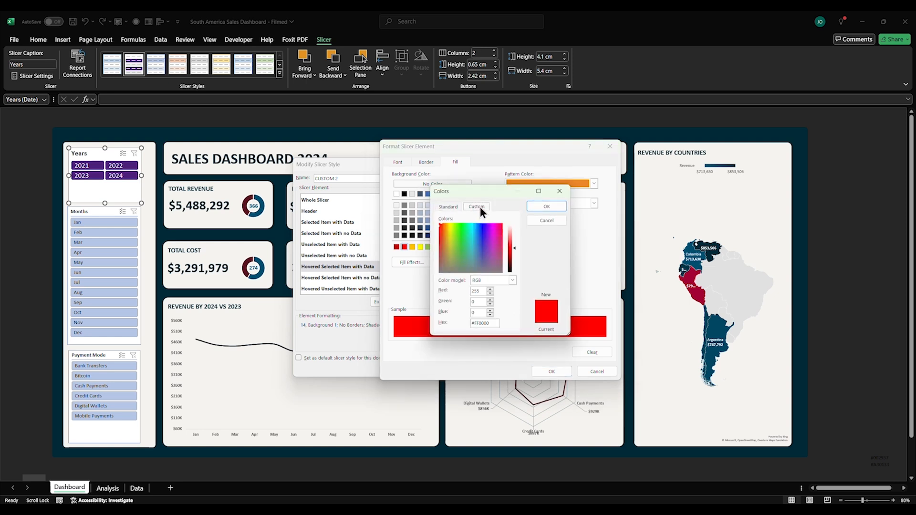
click(561, 191)
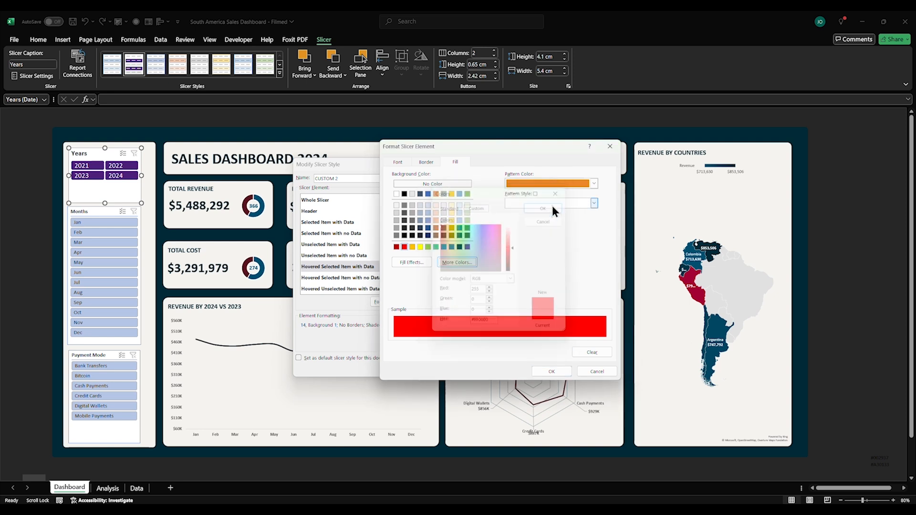
Step: Set the pattern colour of the Hovered Selected Item with Data element to the recent dark red and copy its hex code #A30133
click(594, 183)
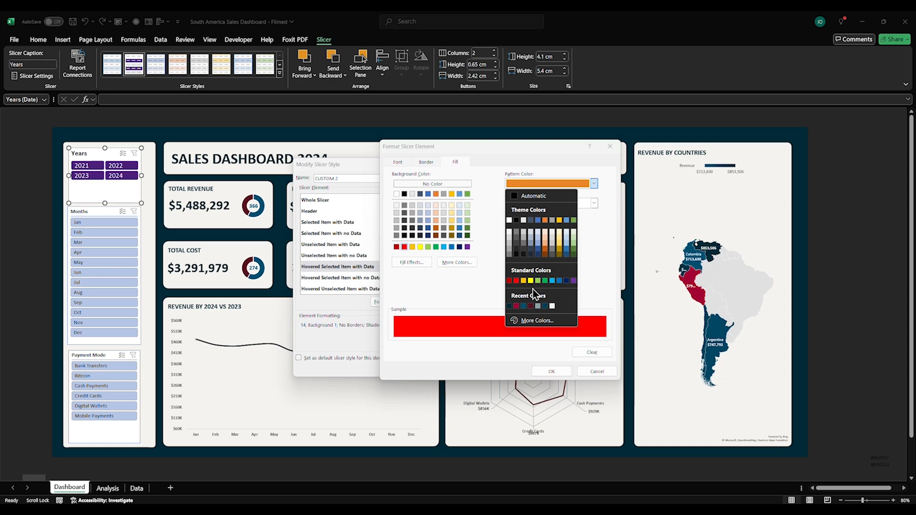
click(517, 306)
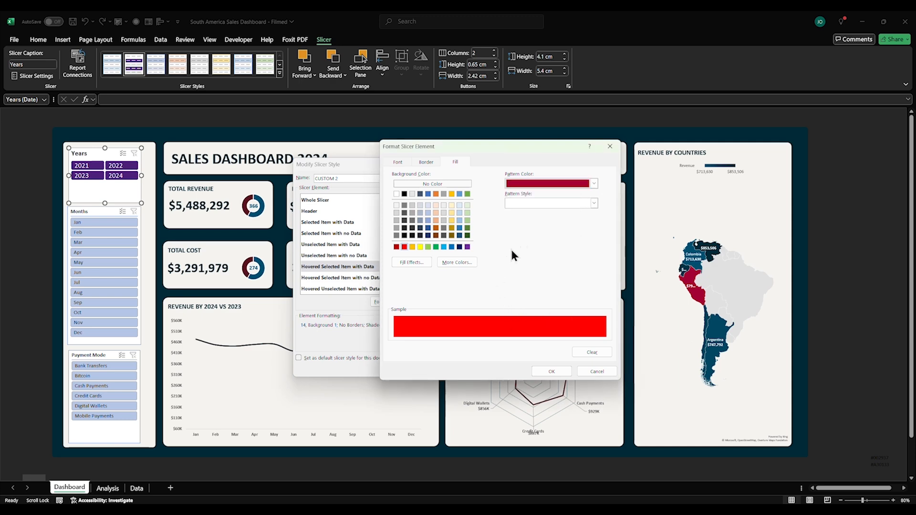
click(594, 184)
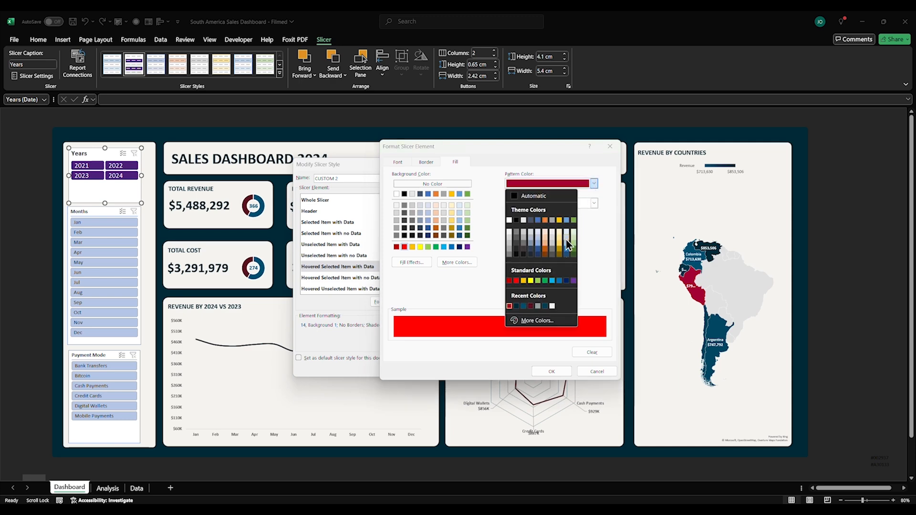
click(541, 319)
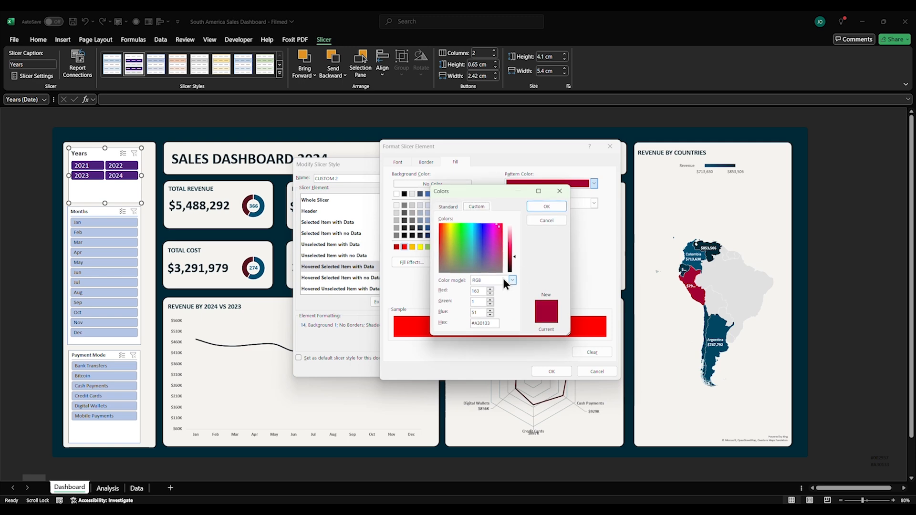
drag(496, 322, 465, 329)
key(ctrl+c)
click(556, 206)
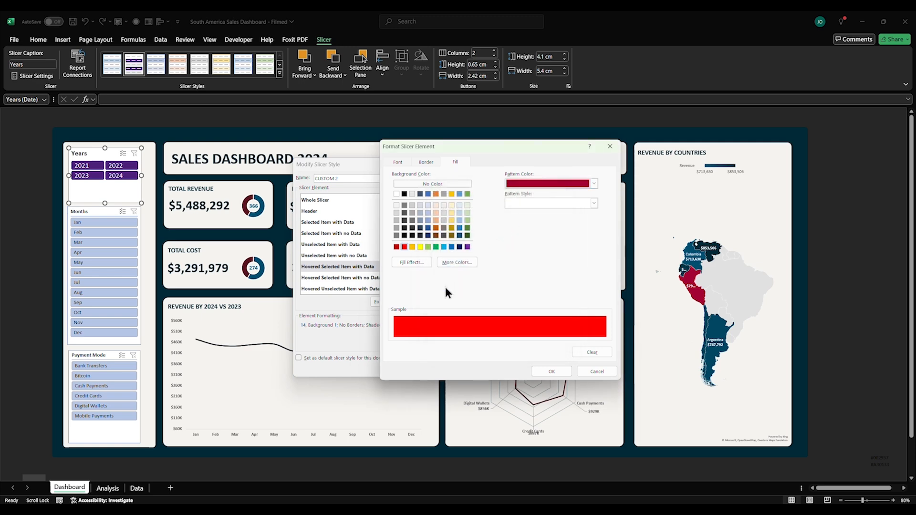
Step: Set the background fill of the Hovered Selected Item with Data element to the custom colour #A30133
click(454, 262)
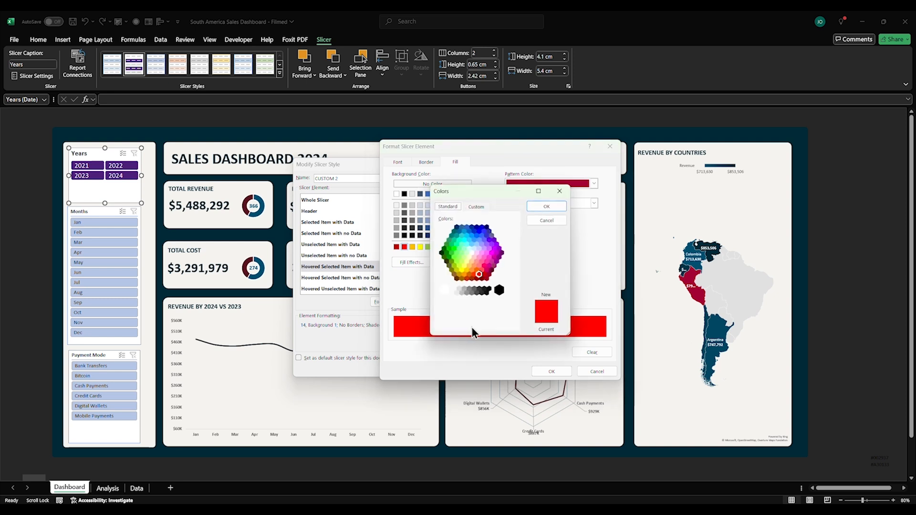
click(475, 205)
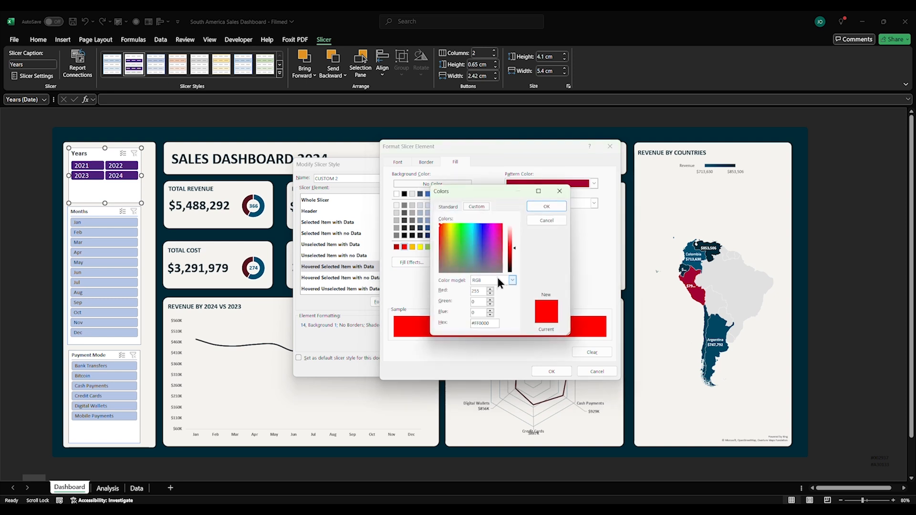
click(494, 324)
key(ctrl+v)
click(546, 207)
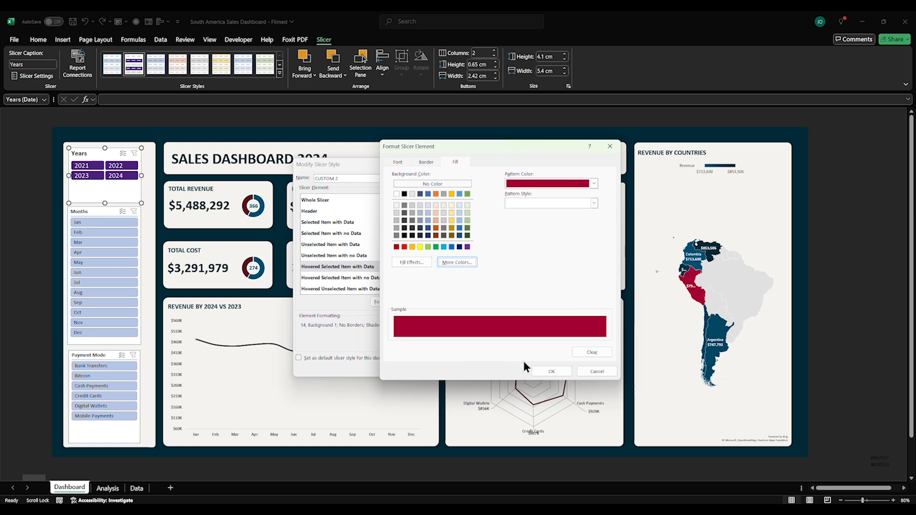
click(541, 370)
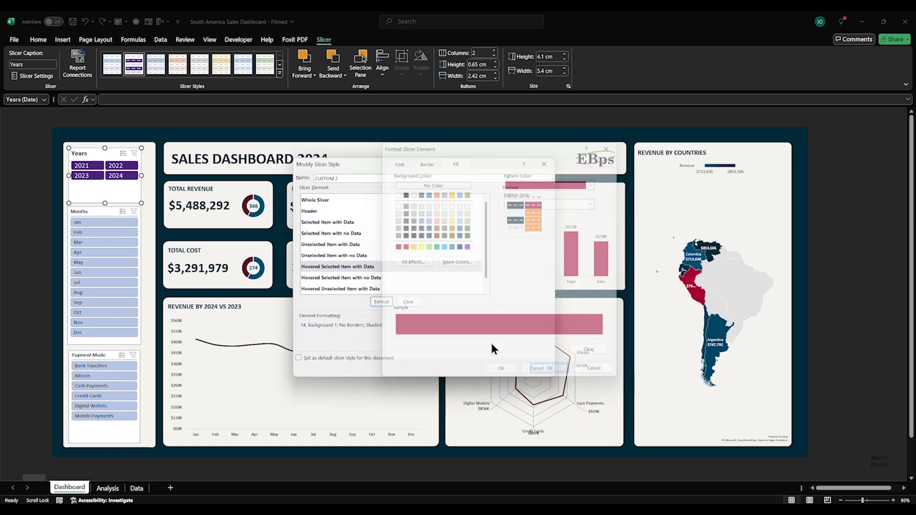
Step: Give the Hovered Selected Item with no Data element of the CUSTOM 2 style a #A30133 background fill
click(345, 278)
click(380, 302)
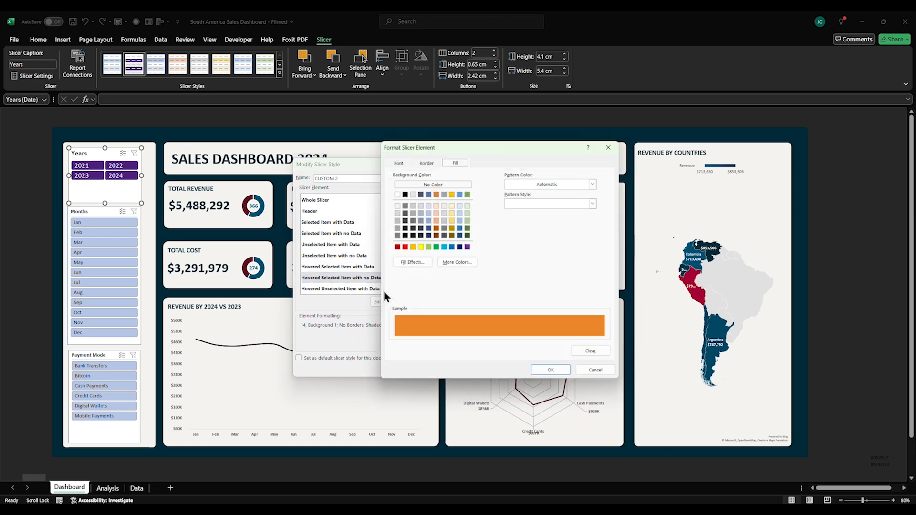
click(448, 262)
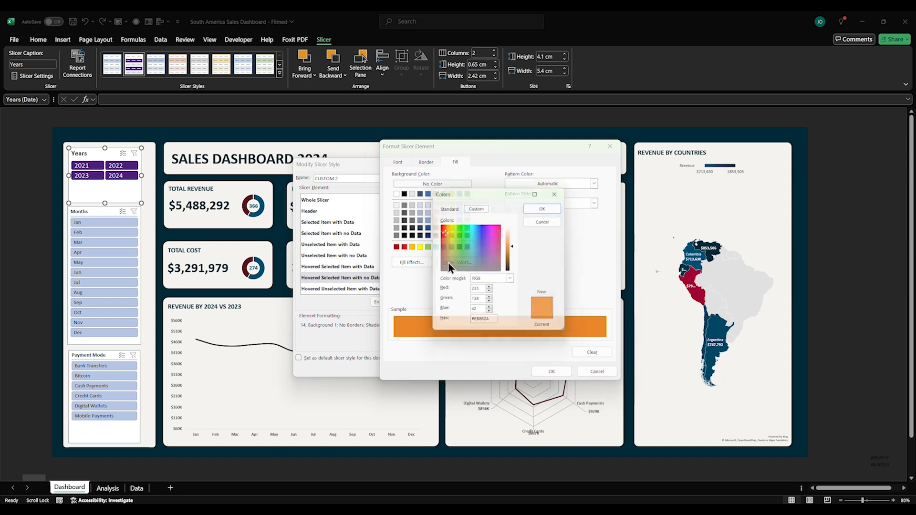
drag(494, 324, 451, 328)
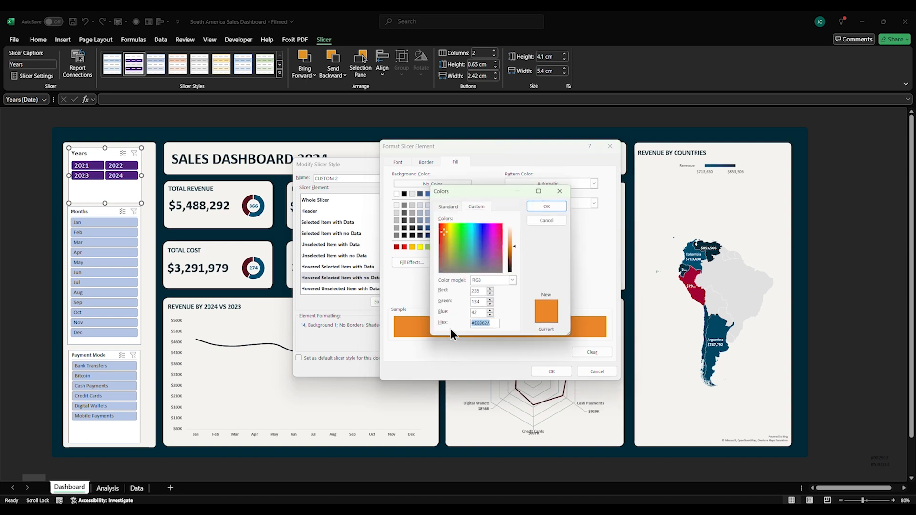
key(ctrl+v)
click(551, 206)
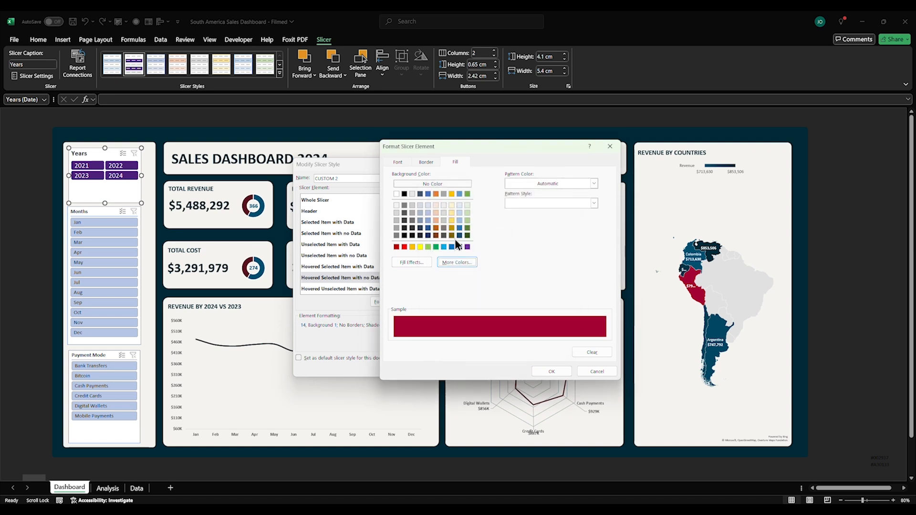
click(549, 371)
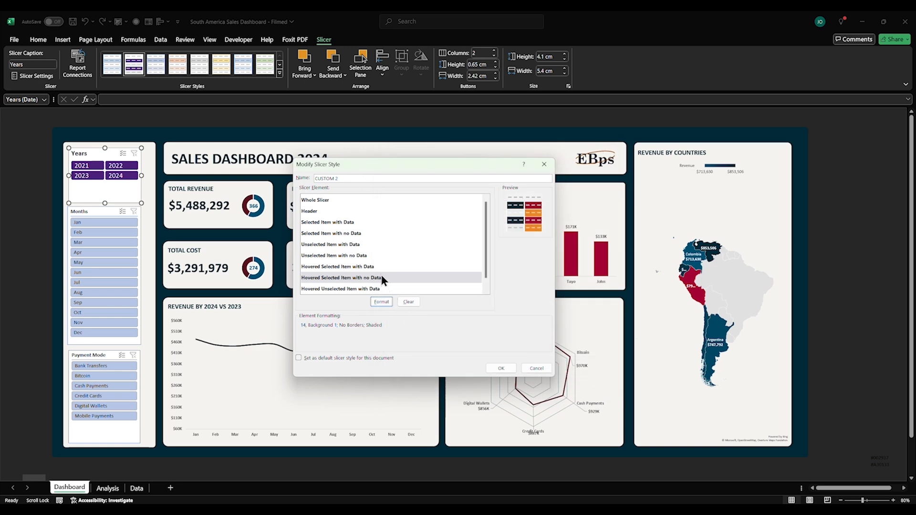
Step: Change the background fill of the Hovered Unselected Item with Data element to #A30133
scroll(382, 275, down, 1)
click(364, 276)
click(381, 301)
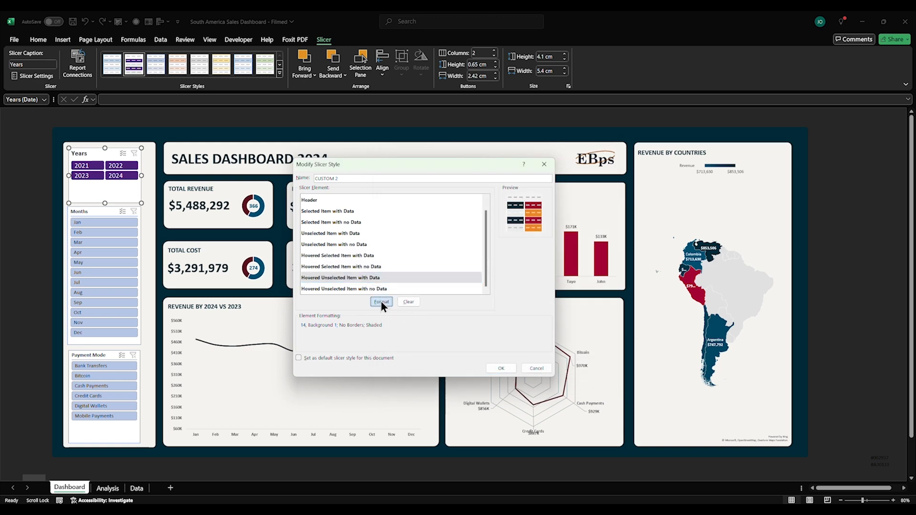
click(447, 262)
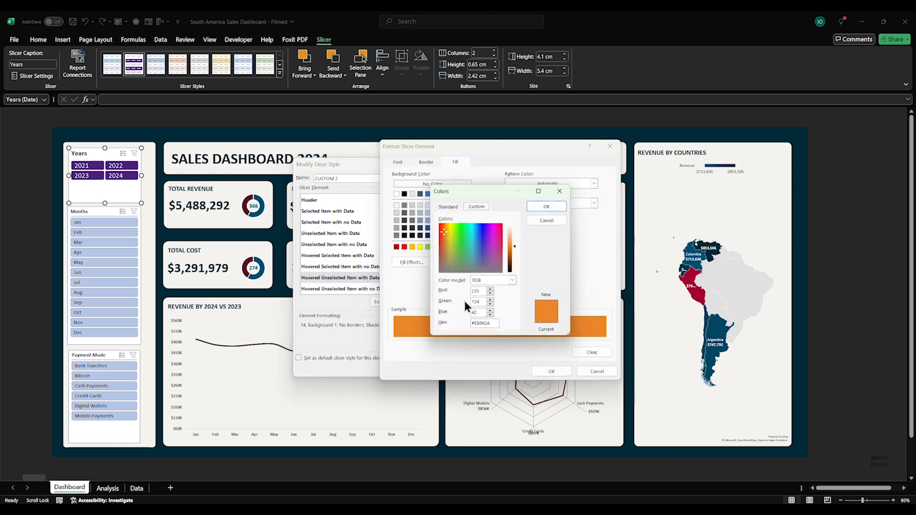
drag(488, 323, 467, 325)
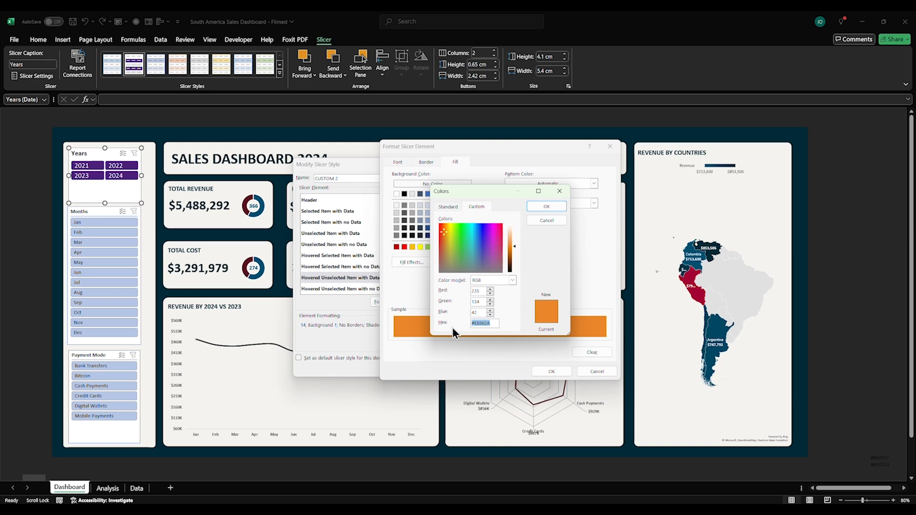
click(539, 205)
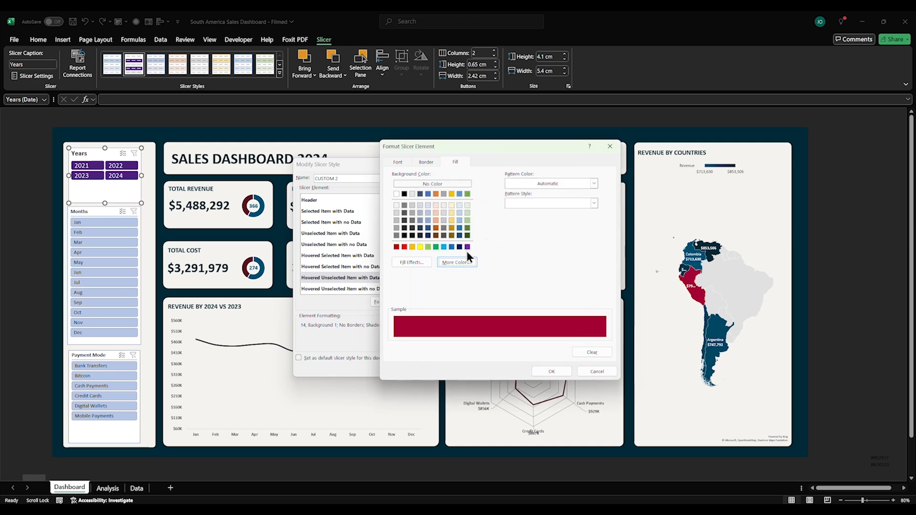
click(548, 371)
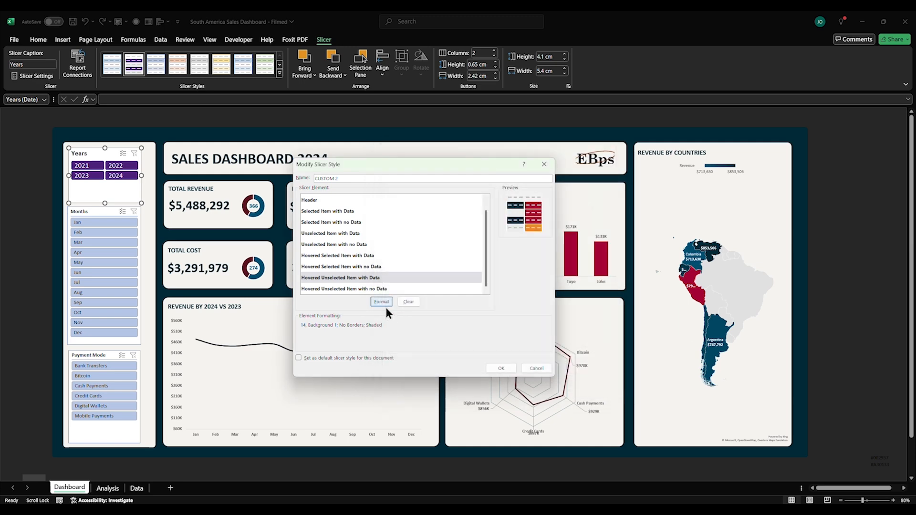
Step: Set the Hovered Unselected Item with no Data element's background fill to #A30133 and save the CUSTOM 2 style
click(376, 289)
click(380, 301)
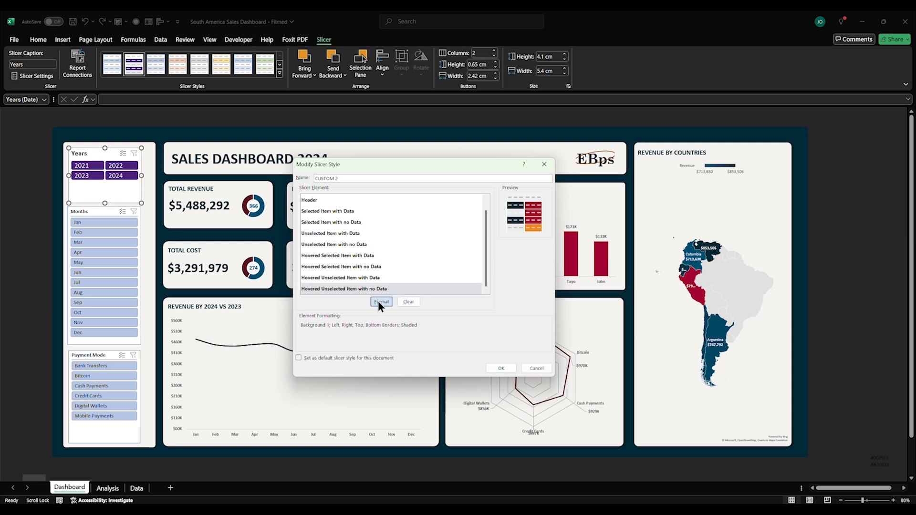
click(451, 264)
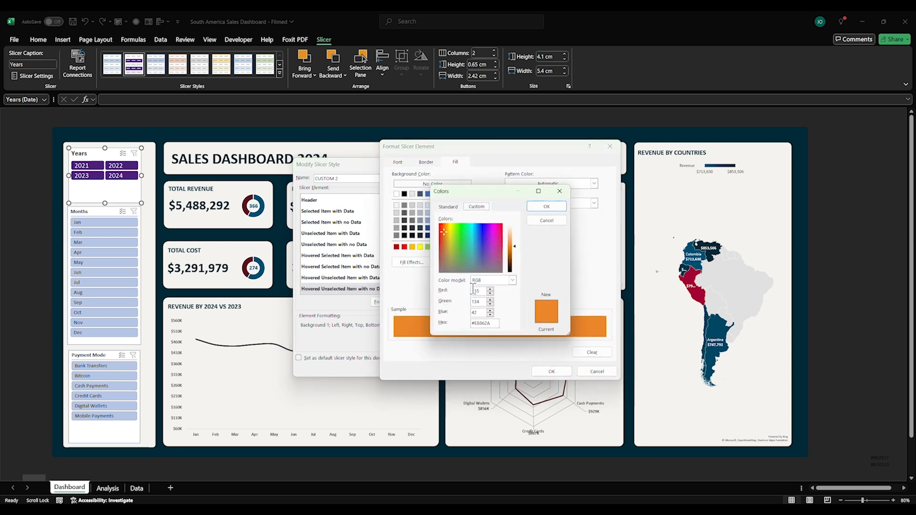
drag(490, 326, 462, 325)
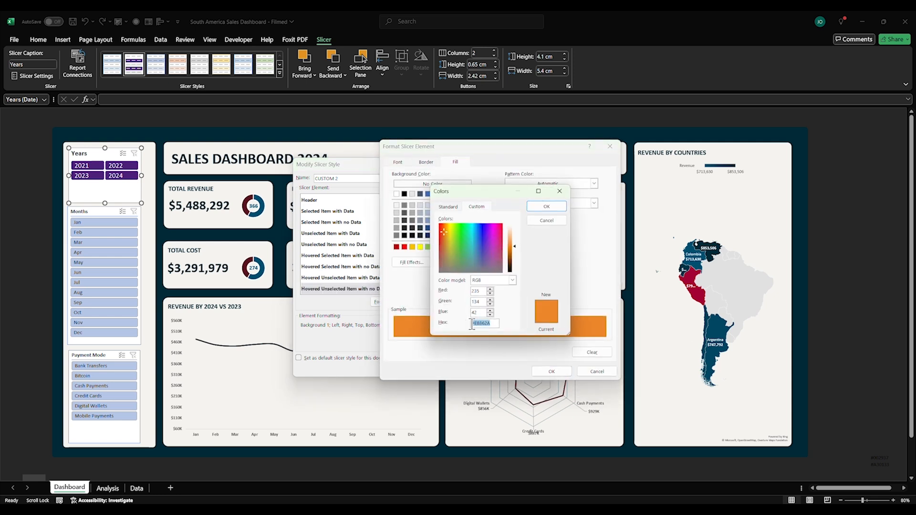
text(#A30133)
click(541, 208)
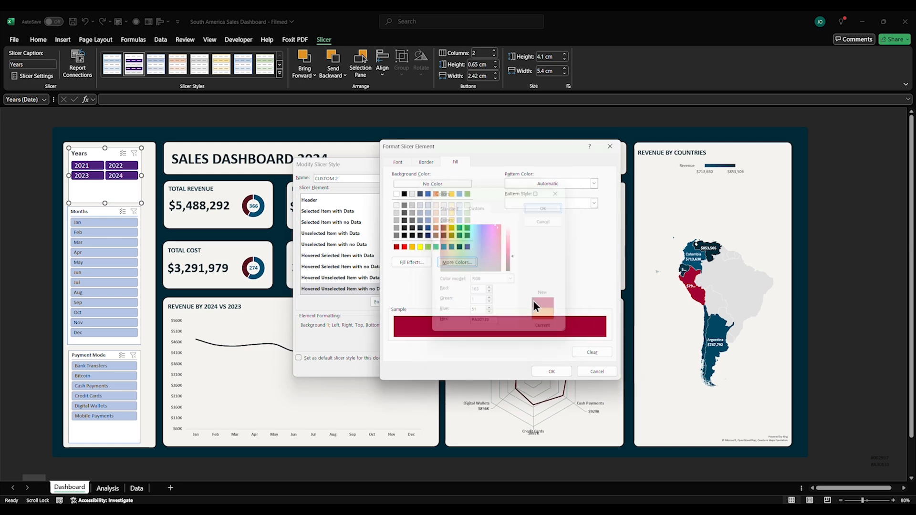
click(542, 369)
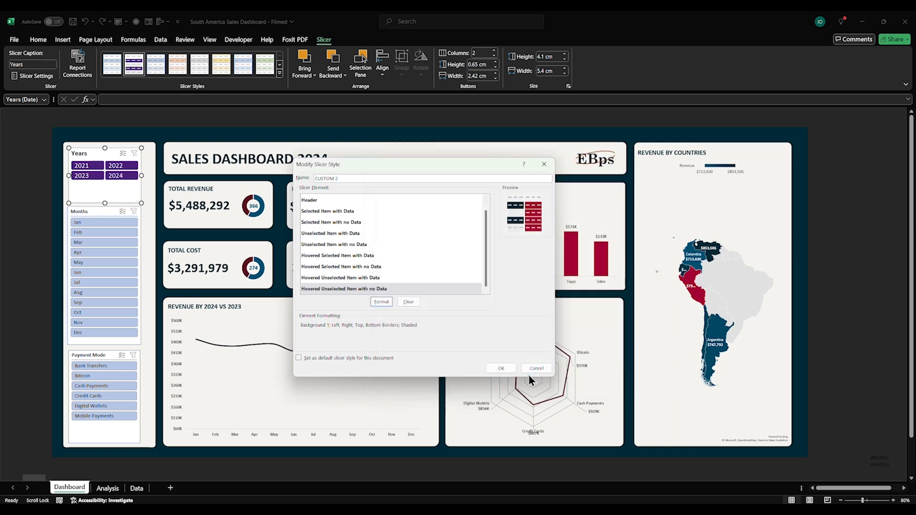
click(500, 369)
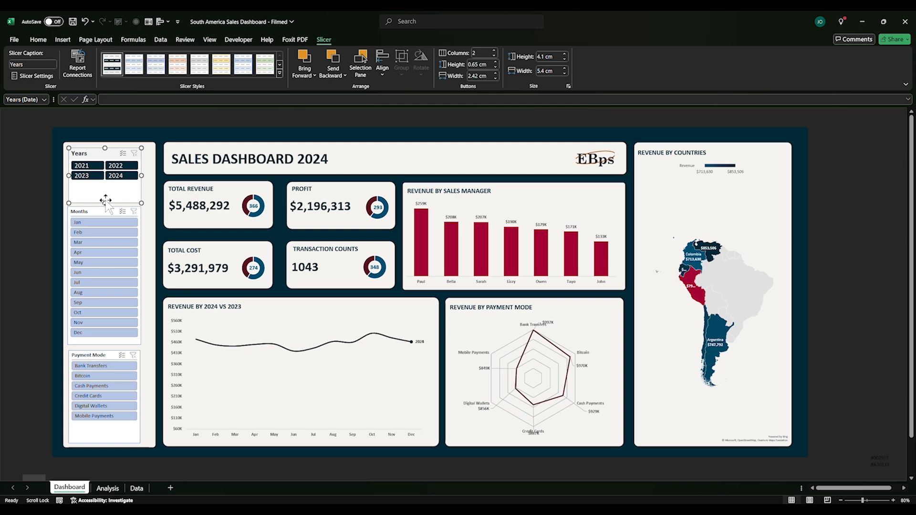
Step: Shorten the Years slicer to end just below its year buttons and move the Months slicer up beneath it
click(149, 197)
click(111, 195)
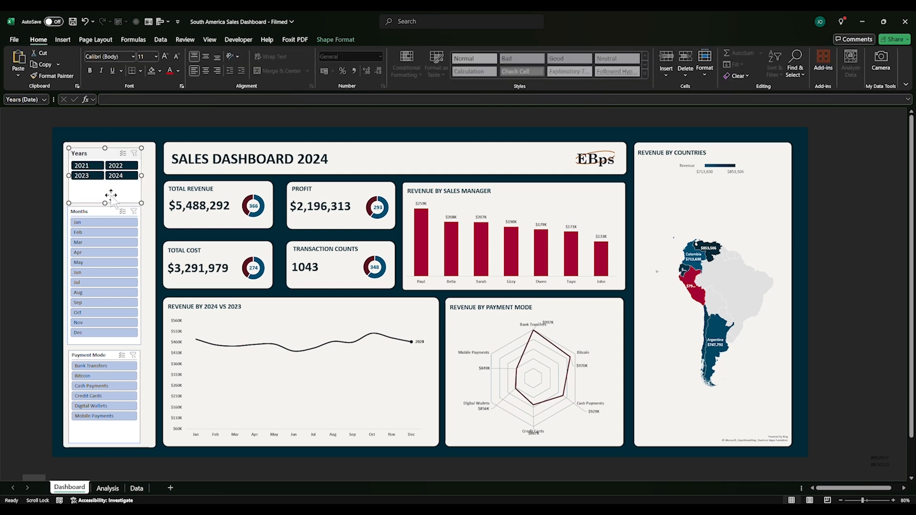
drag(104, 202, 108, 186)
click(29, 235)
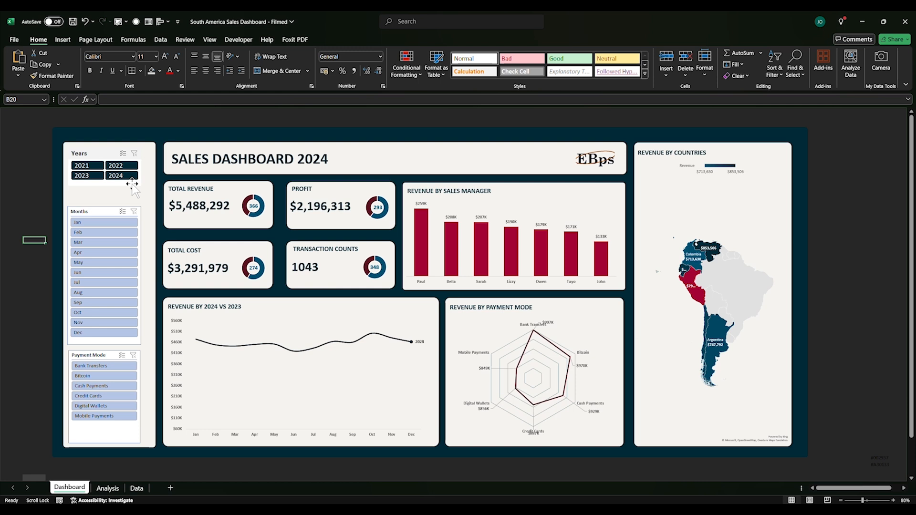
drag(96, 208, 98, 194)
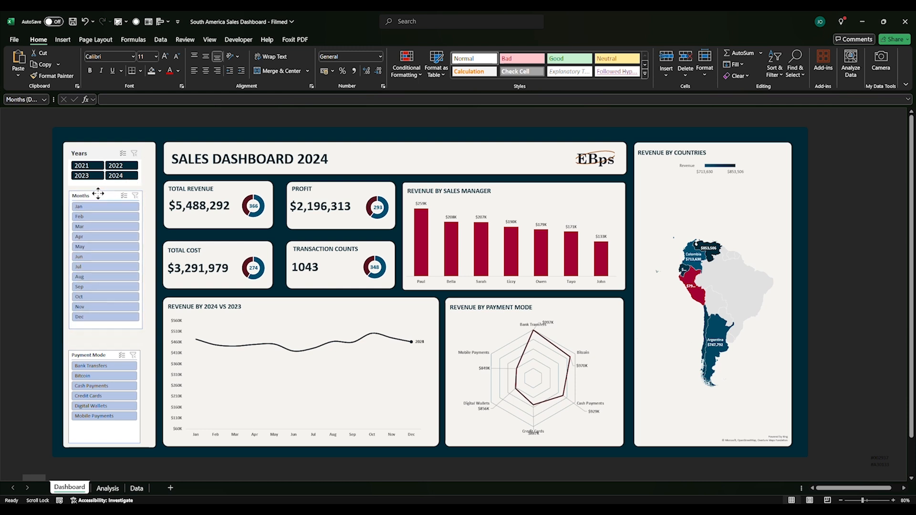
Step: Move the Payment Mode slicer up beneath the Months slicer and distribute the Years, Months and Payment Mode slicers vertically
drag(105, 355, 108, 339)
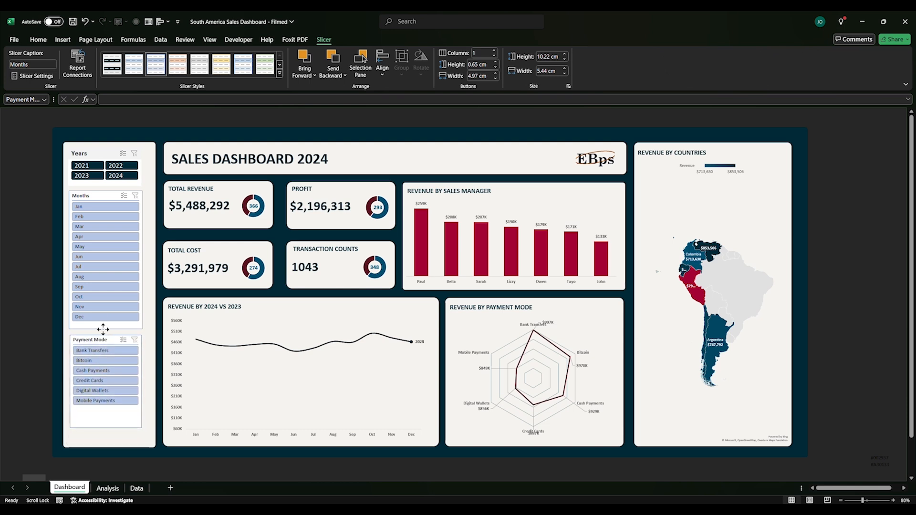
shift+click(94, 188)
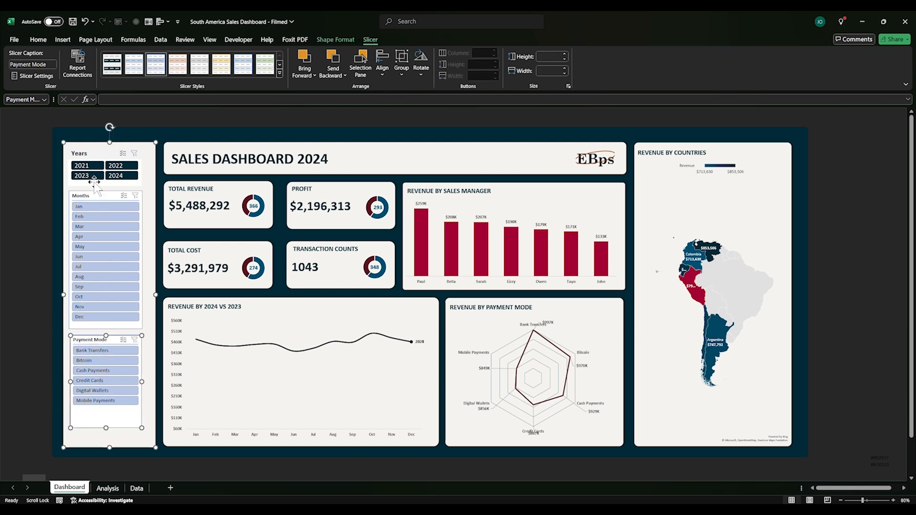
shift+click(92, 162)
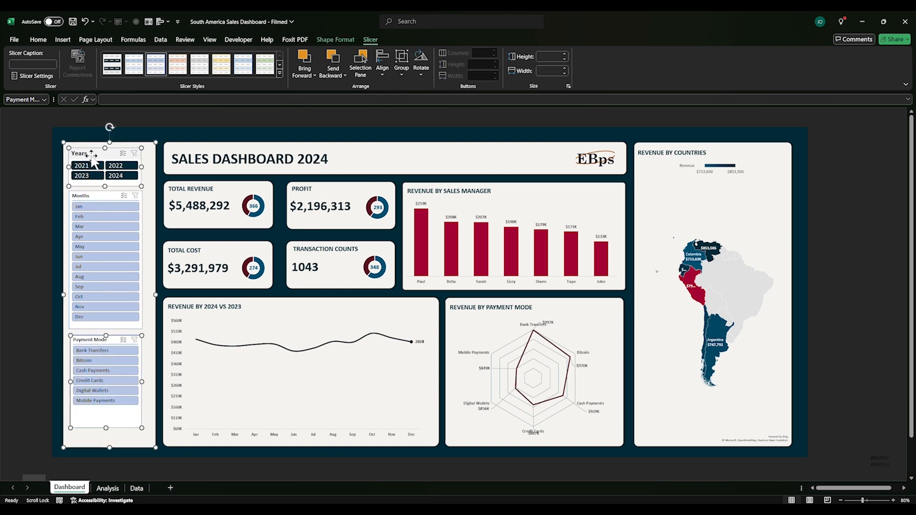
shift+click(151, 175)
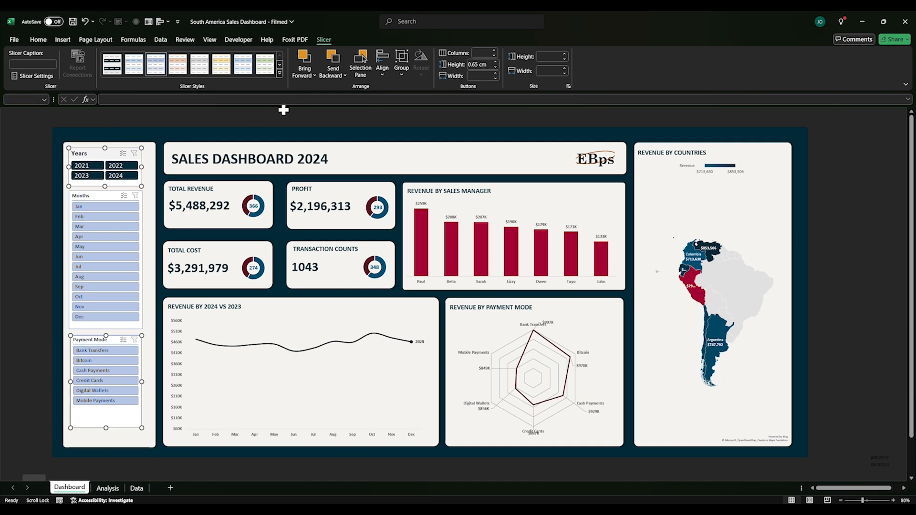
shift+click(115, 220)
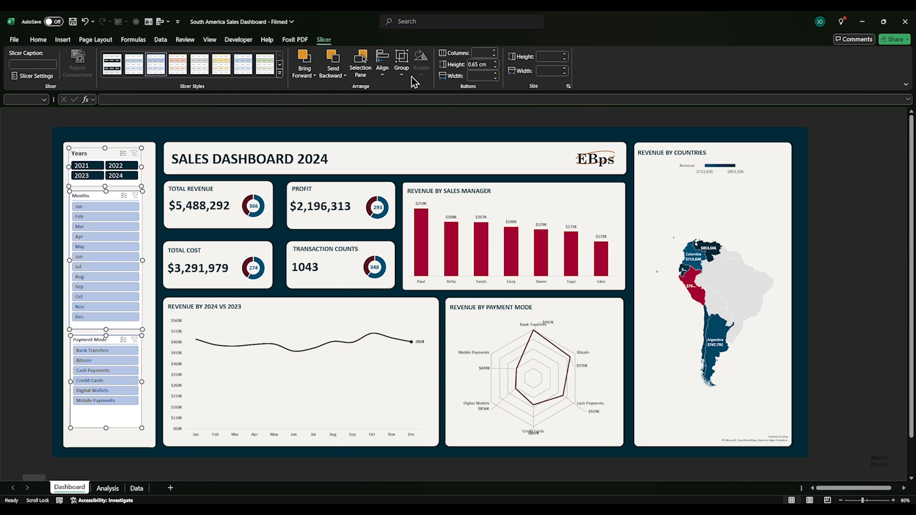
click(382, 71)
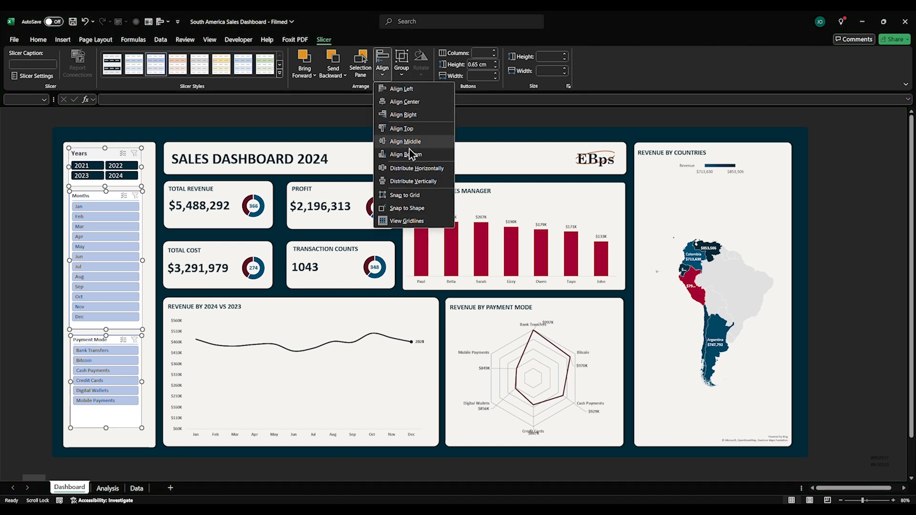
click(413, 182)
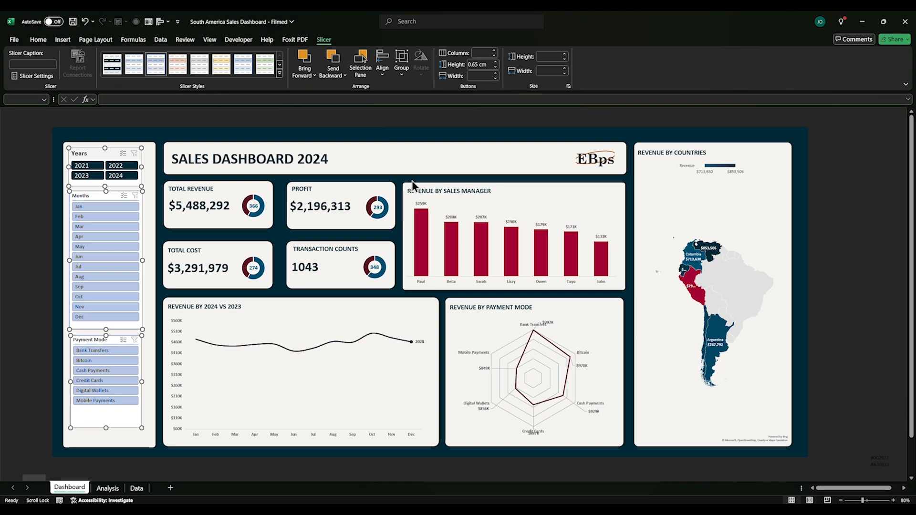
Step: Align the three side-panel slicers along their left edges
click(387, 79)
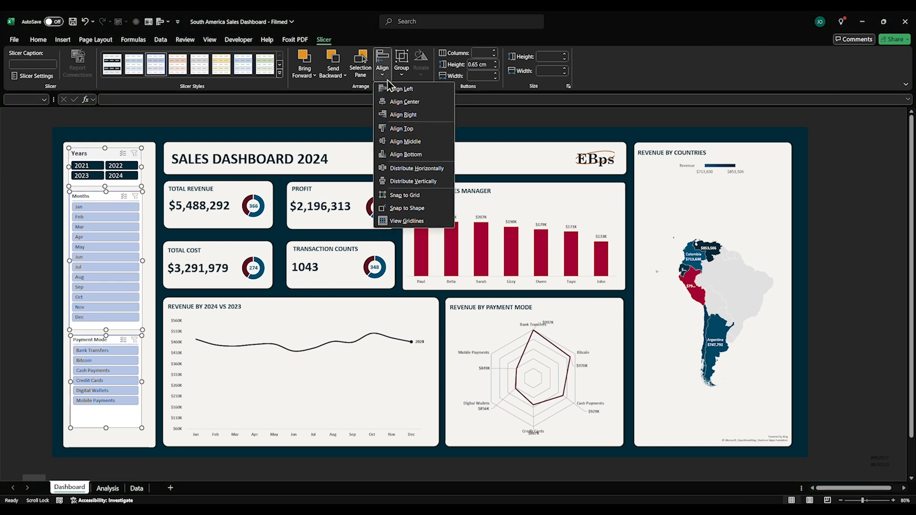
click(409, 92)
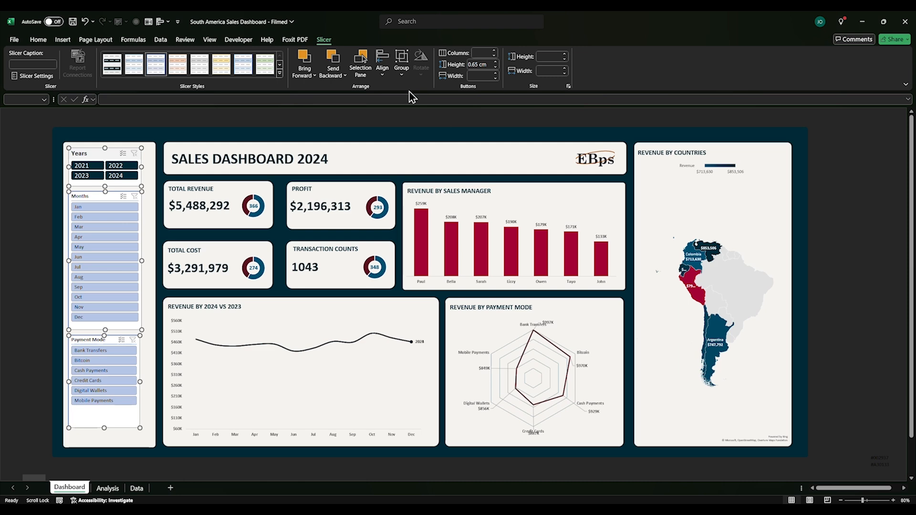
click(241, 123)
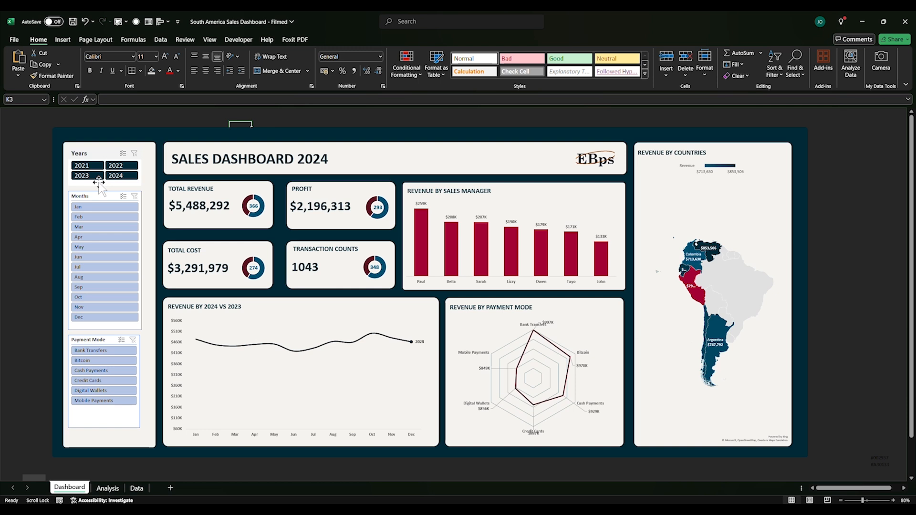
Step: Fill the side panel rectangle behind the slicers with the recently used off-white colour
click(147, 204)
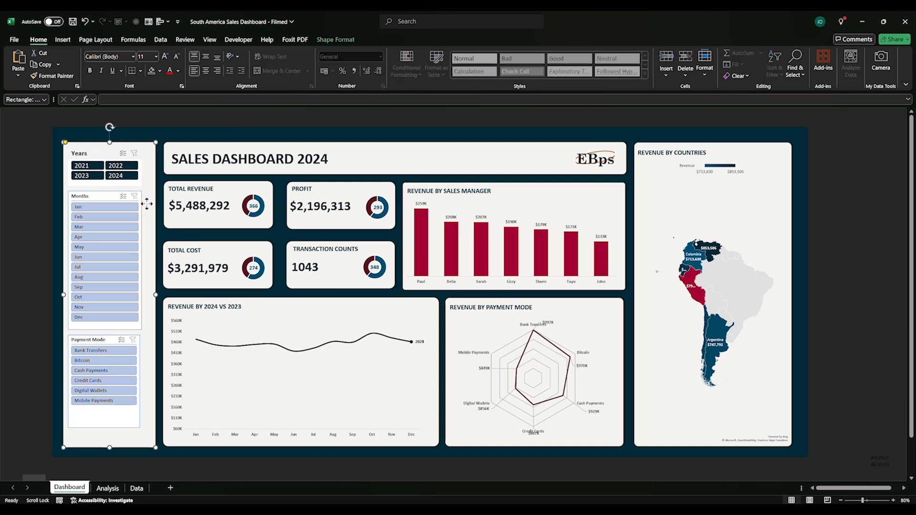
right_click(147, 204)
click(188, 457)
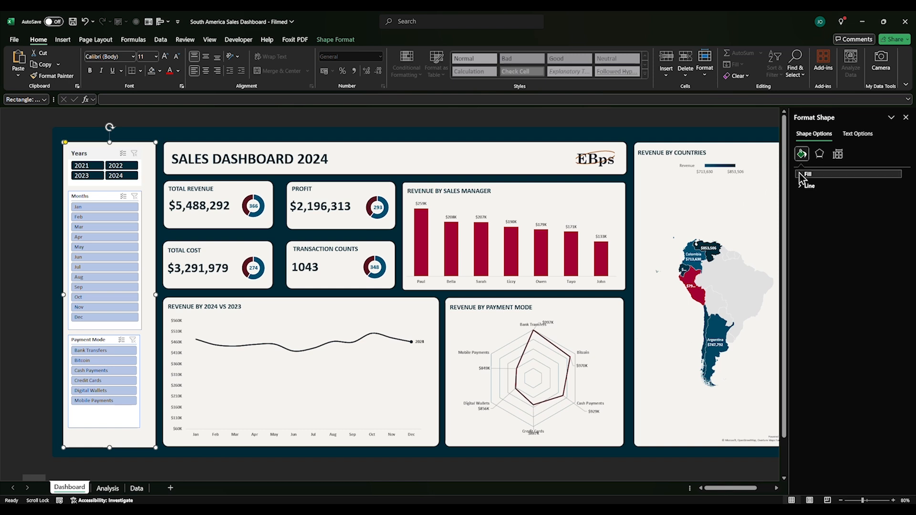
click(801, 174)
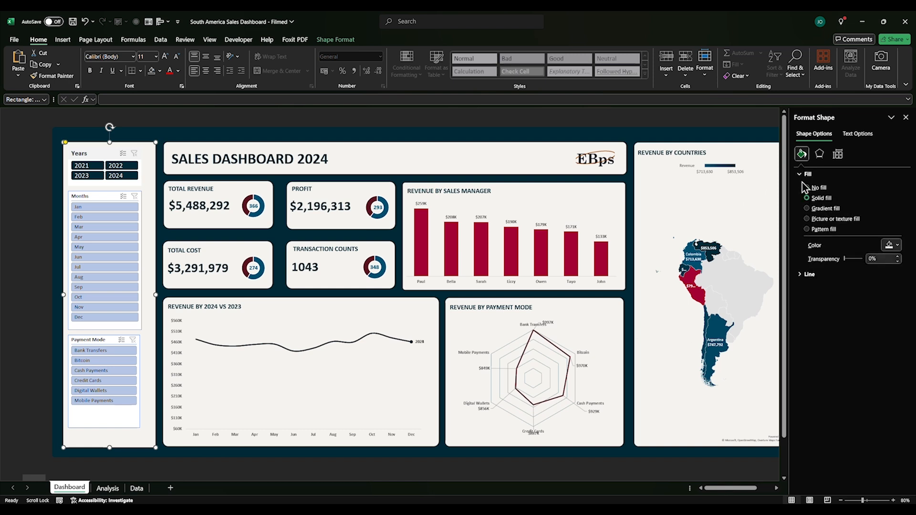
click(890, 245)
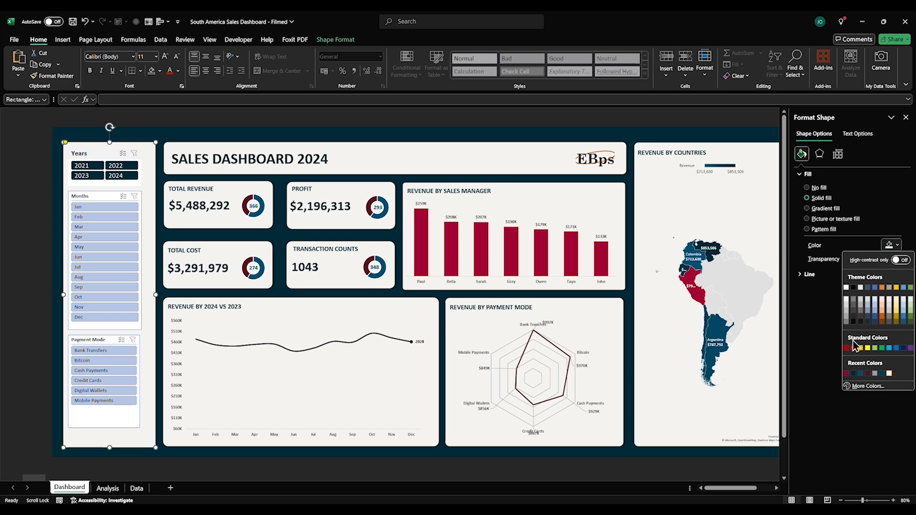
click(889, 373)
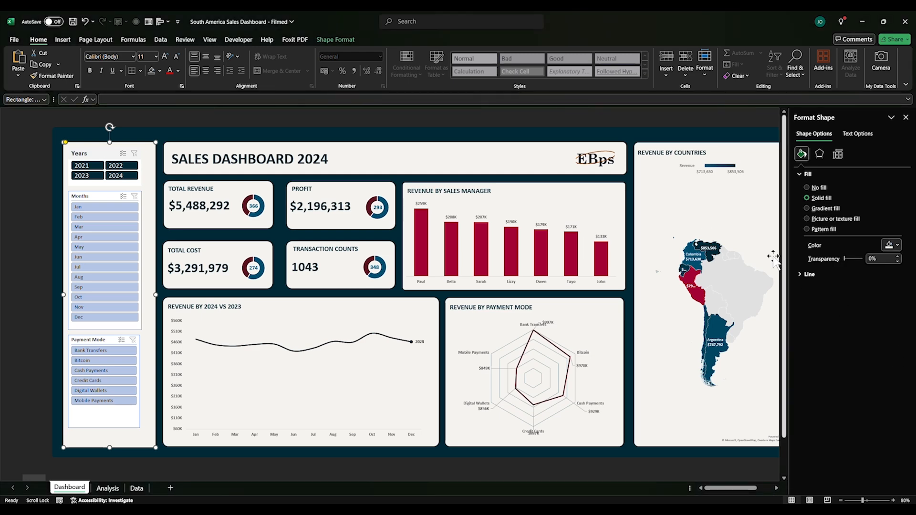
click(240, 117)
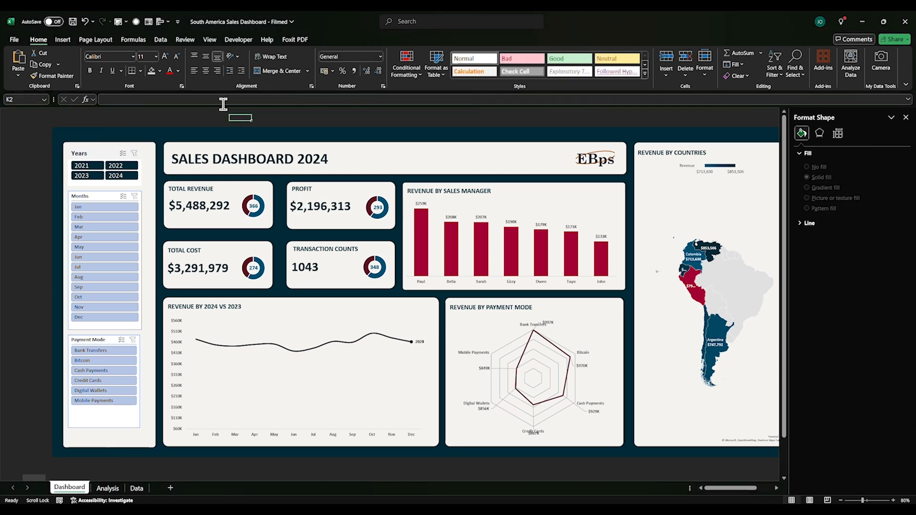
click(150, 148)
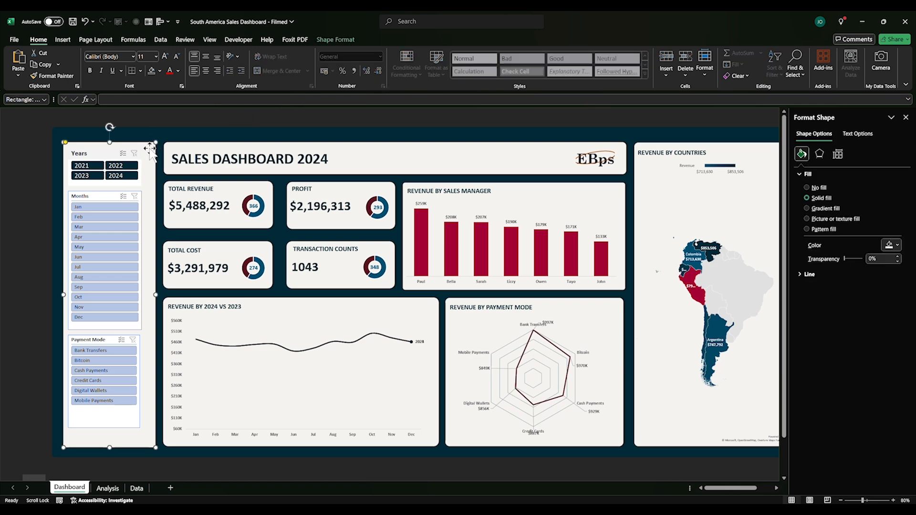
click(66, 41)
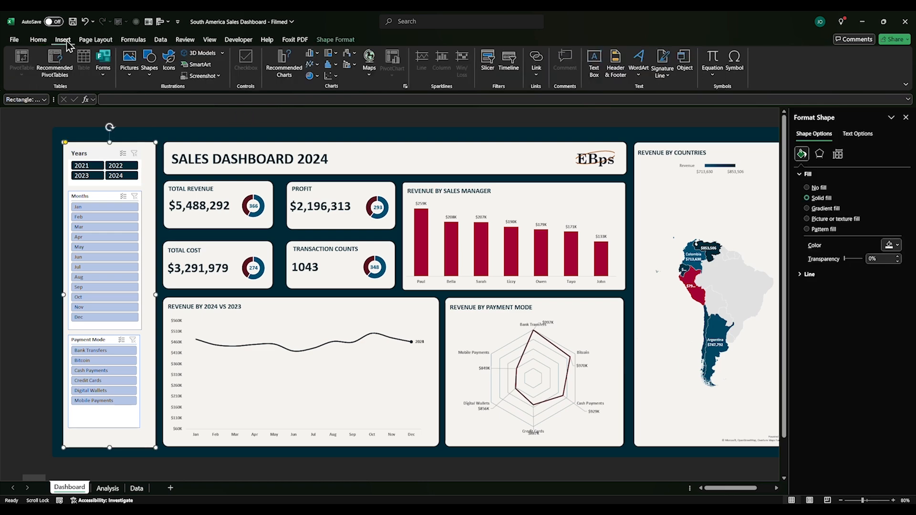
click(38, 40)
click(339, 40)
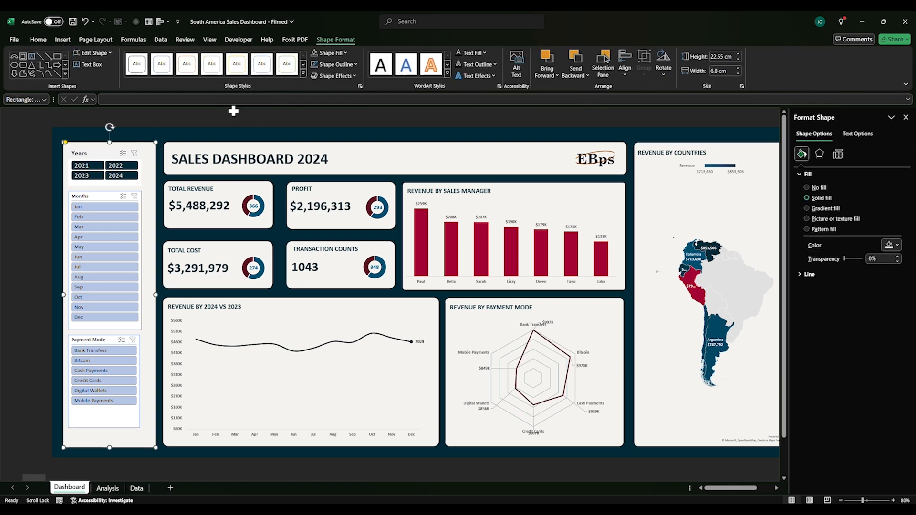
Step: Give the Whole Slicer element of the CUSTOM 2 style a light grey background fill and save the style
click(105, 155)
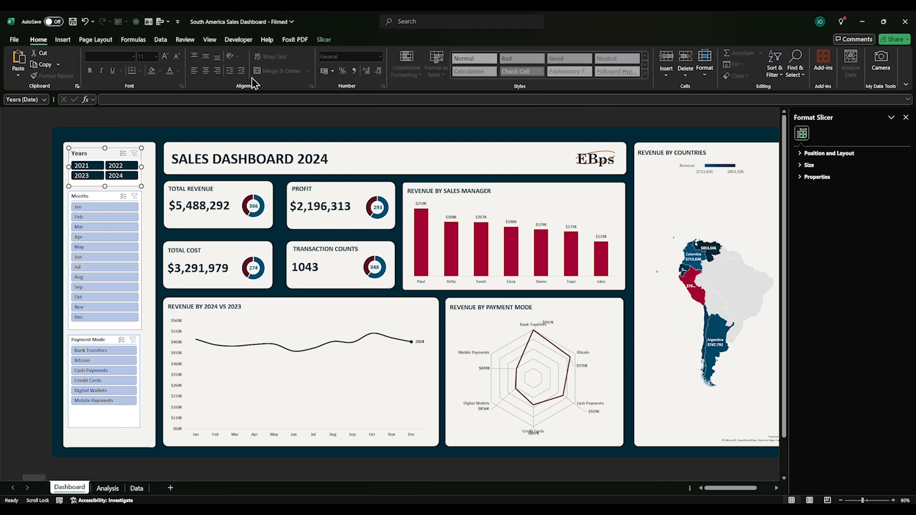
click(322, 41)
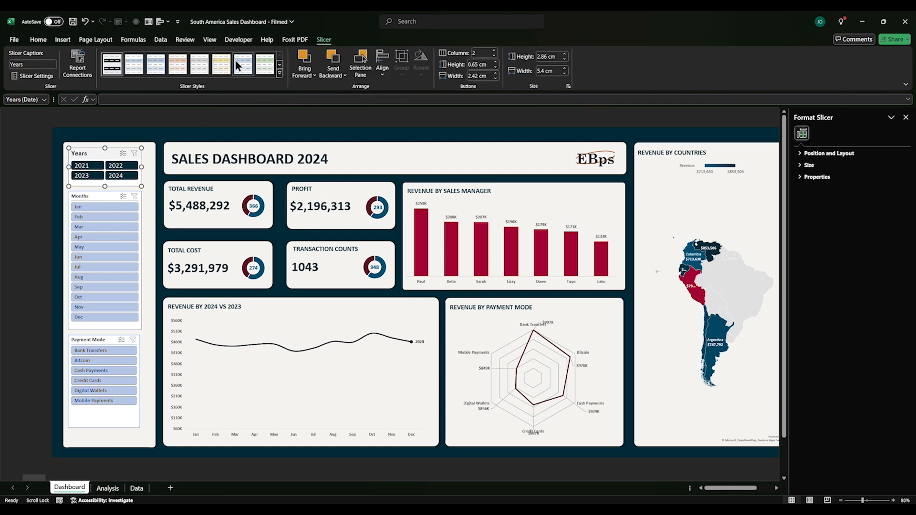
right_click(122, 66)
click(179, 77)
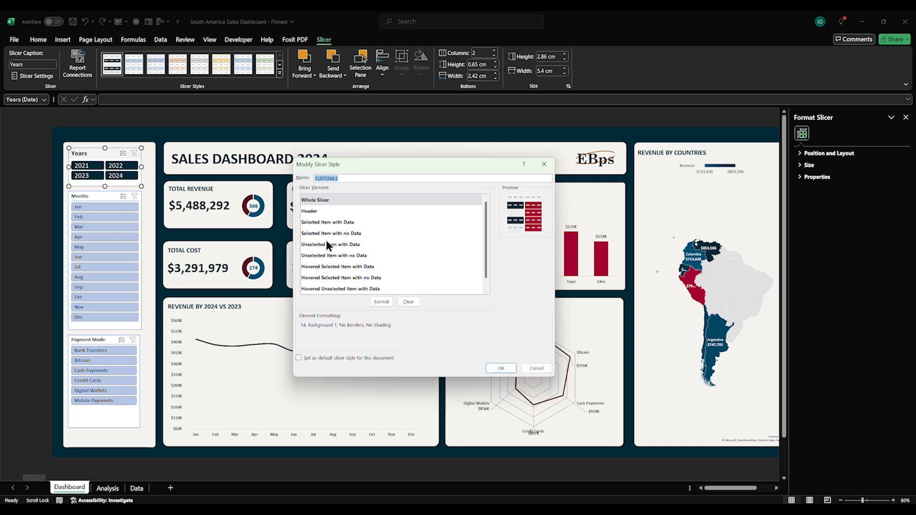
click(381, 301)
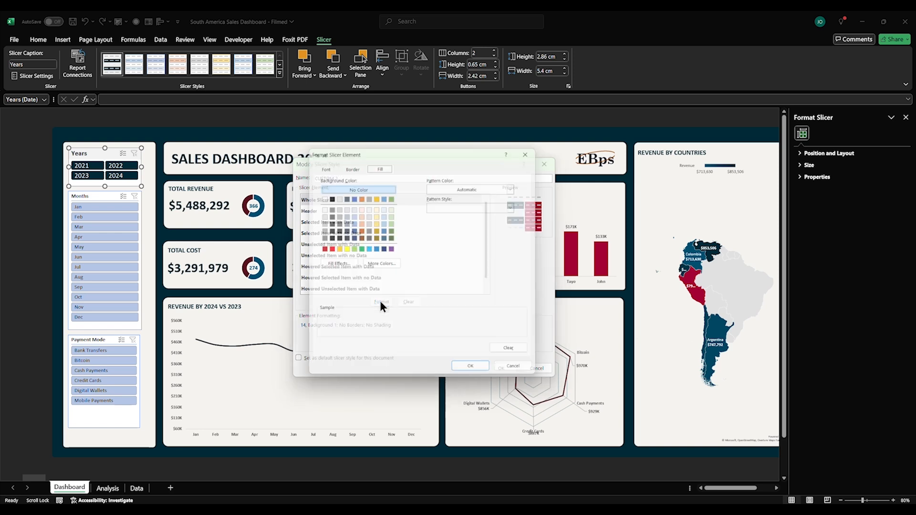
click(367, 267)
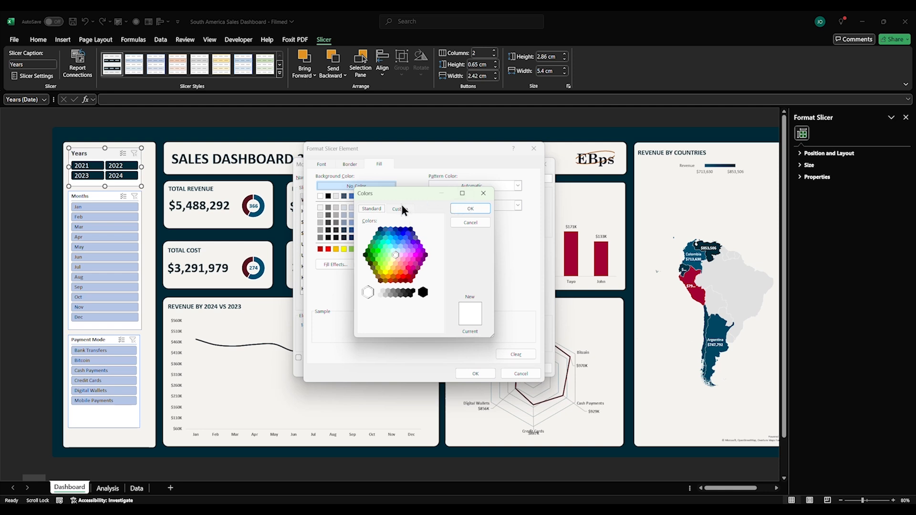
click(483, 194)
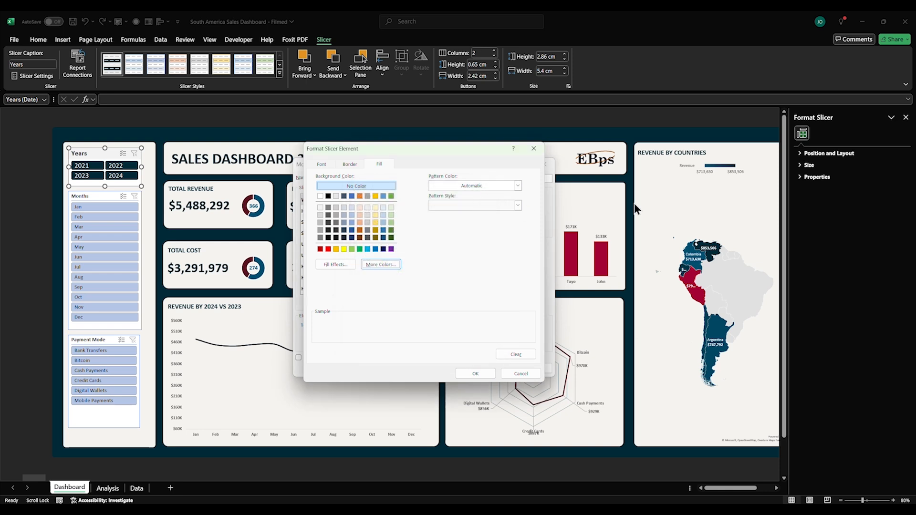
click(530, 375)
click(318, 214)
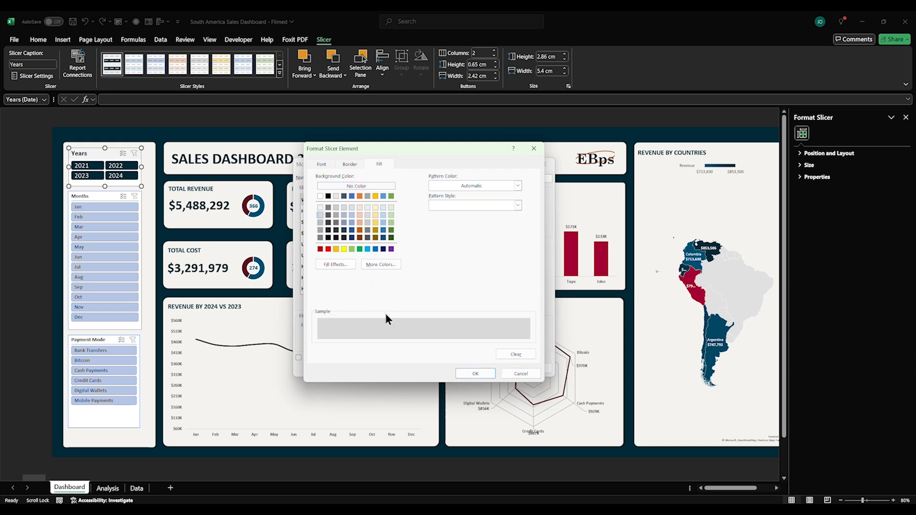
click(459, 373)
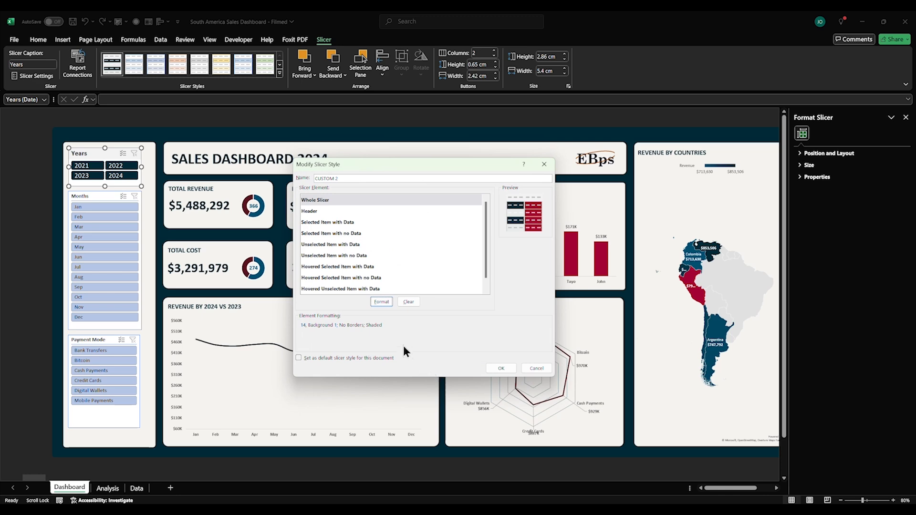
click(494, 368)
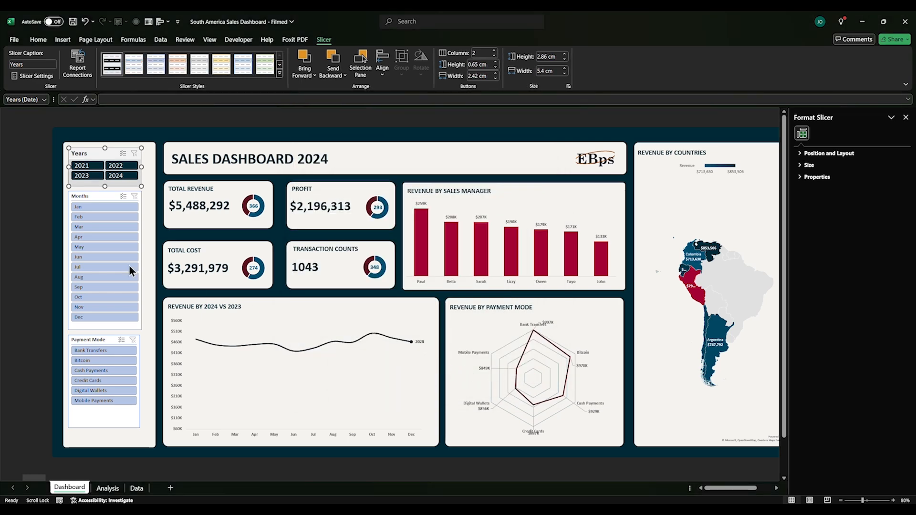
click(45, 239)
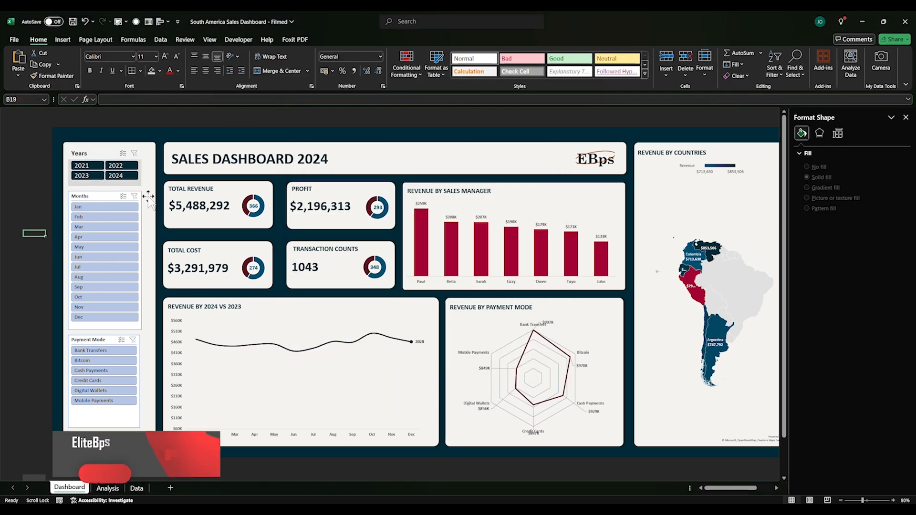
Step: Copy the hex code of the fill colour used by the rectangle behind the SALES DASHBOARD 2024 title
click(429, 151)
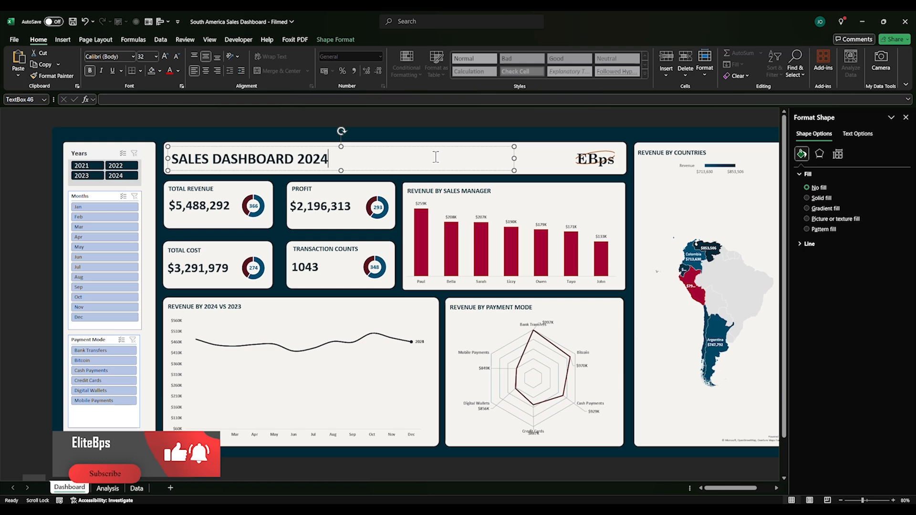
right_click(542, 154)
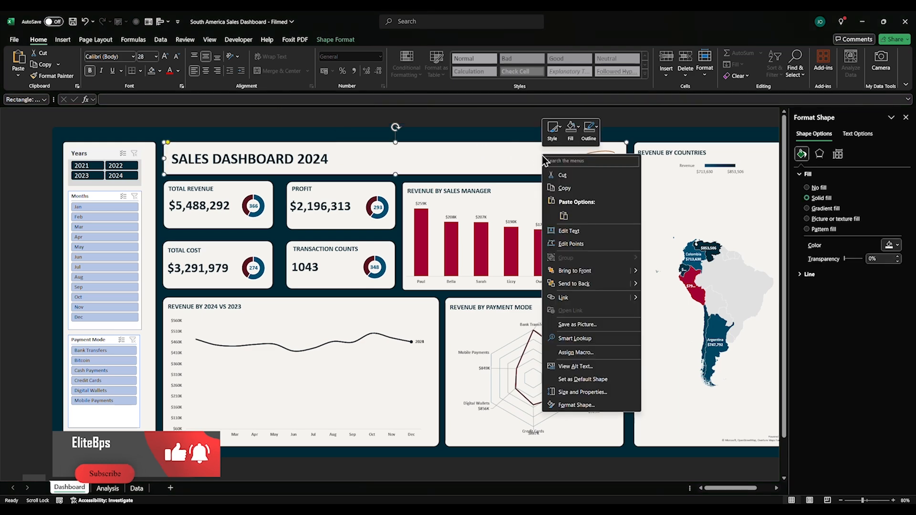
click(577, 405)
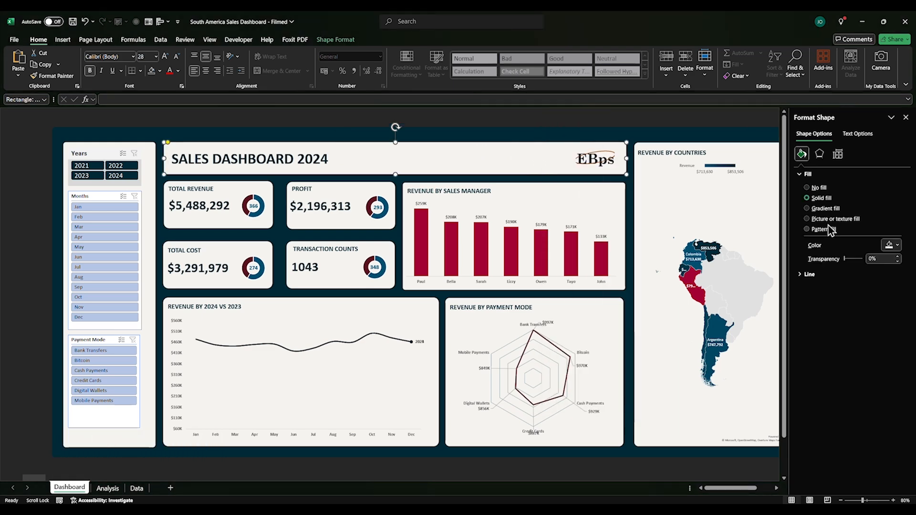
click(888, 245)
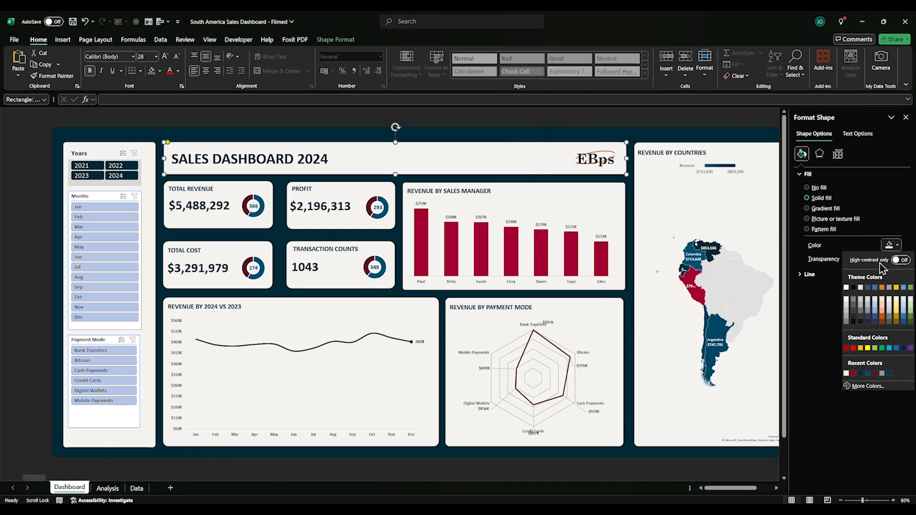
click(865, 386)
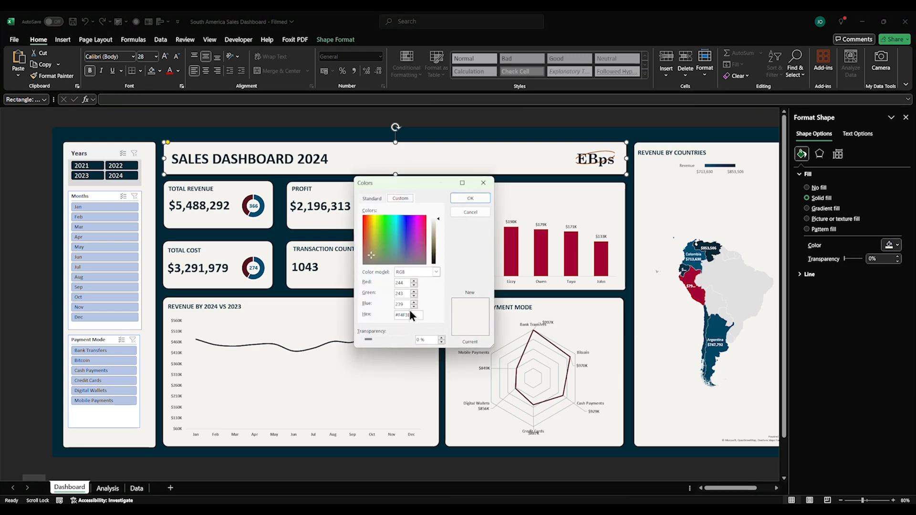
drag(413, 315, 396, 315)
click(479, 196)
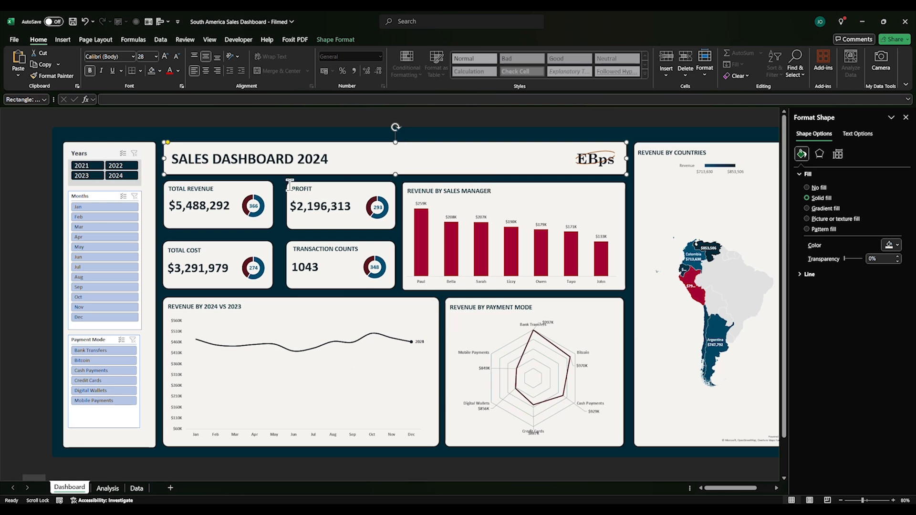
Step: Change the Whole Slicer background fill of the CUSTOM 2 style to the copied hex colour and save the style
click(133, 183)
click(324, 41)
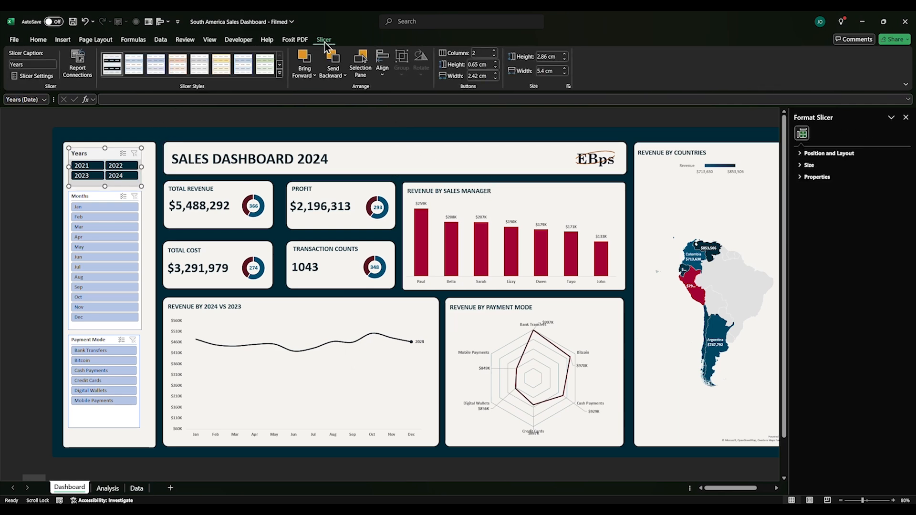
right_click(119, 68)
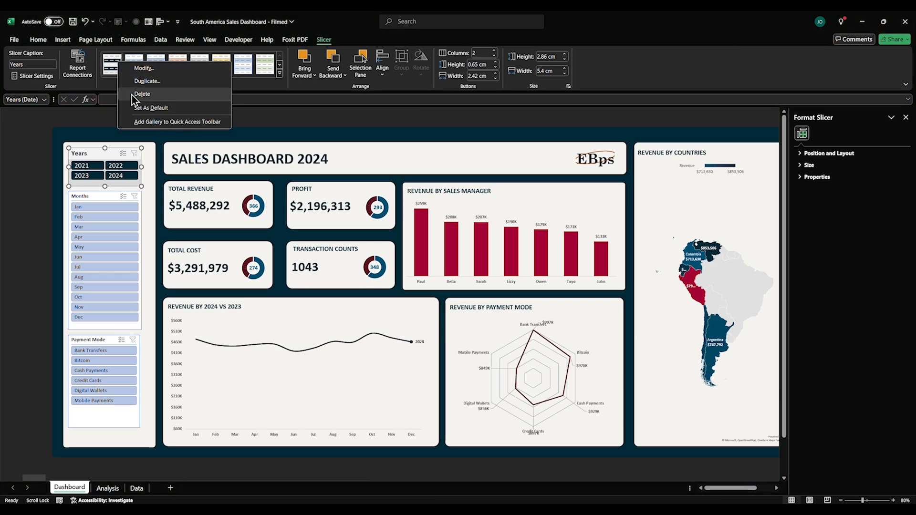
click(143, 80)
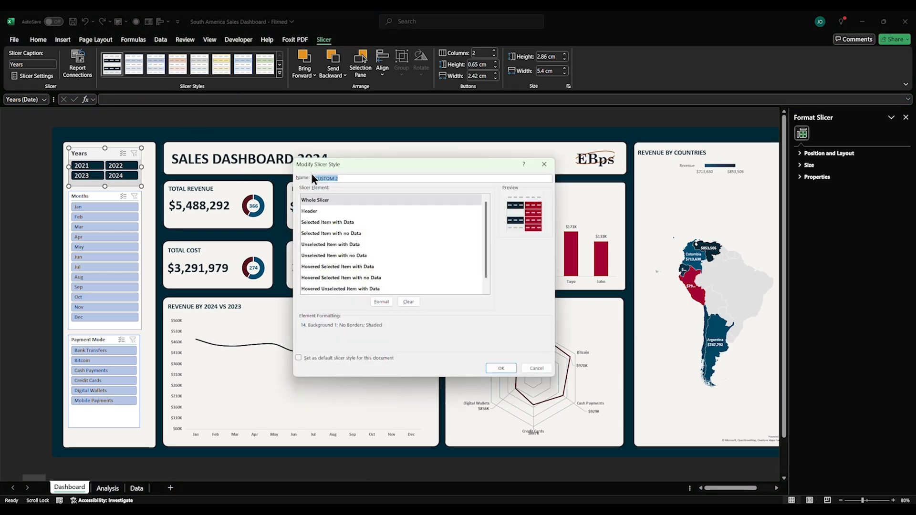
click(333, 202)
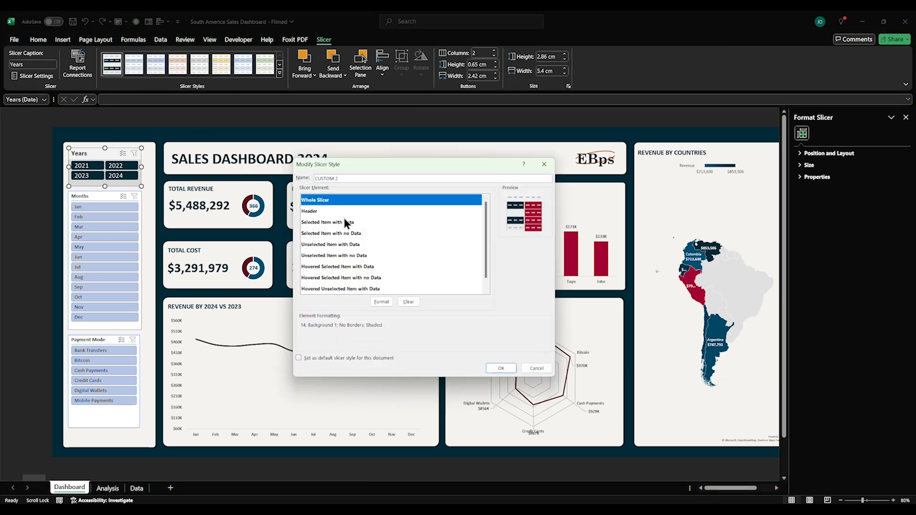
click(389, 302)
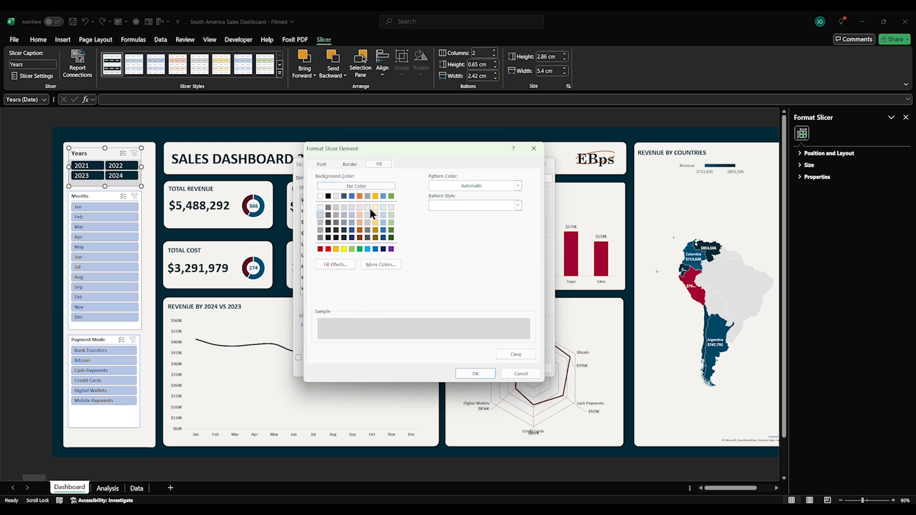
click(384, 264)
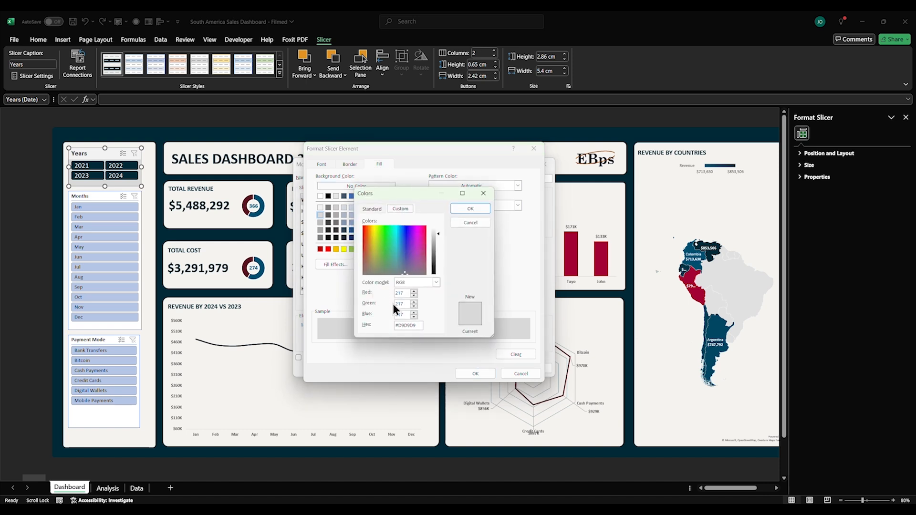
drag(418, 325, 375, 328)
key(ctrl+v)
click(455, 210)
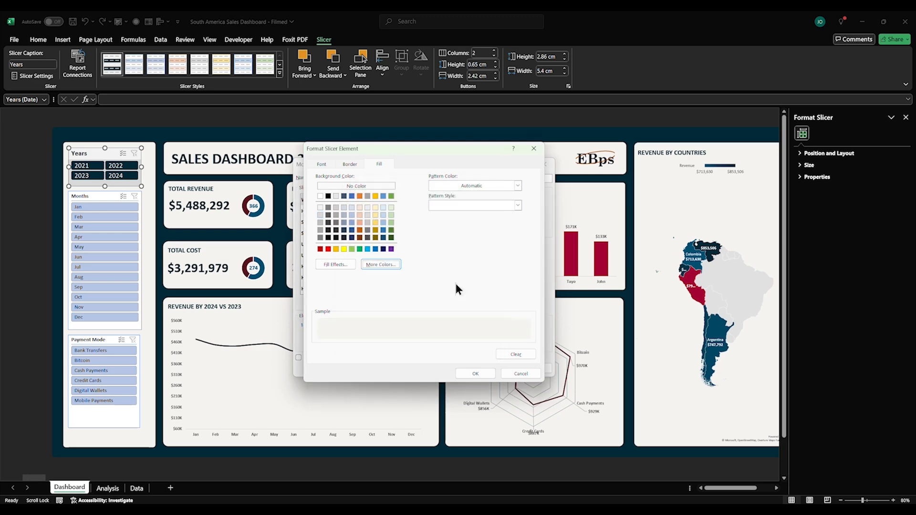
click(476, 374)
click(487, 367)
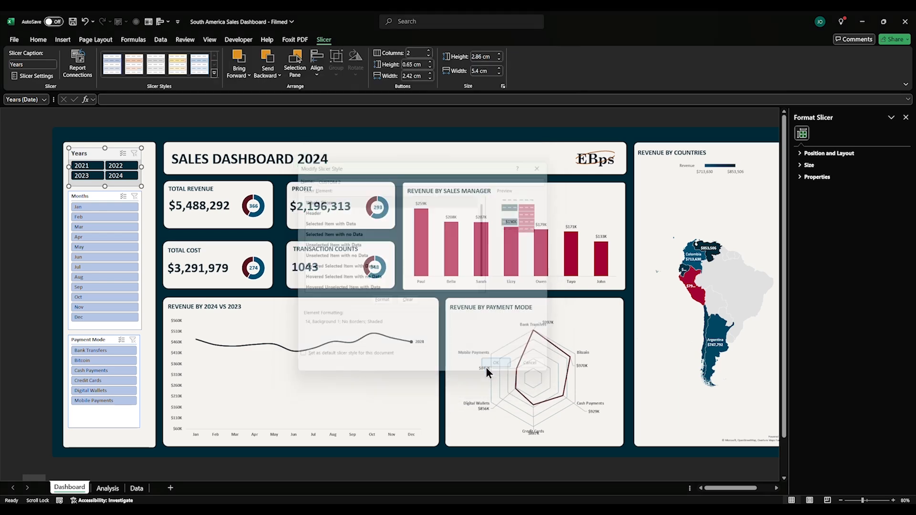
click(29, 210)
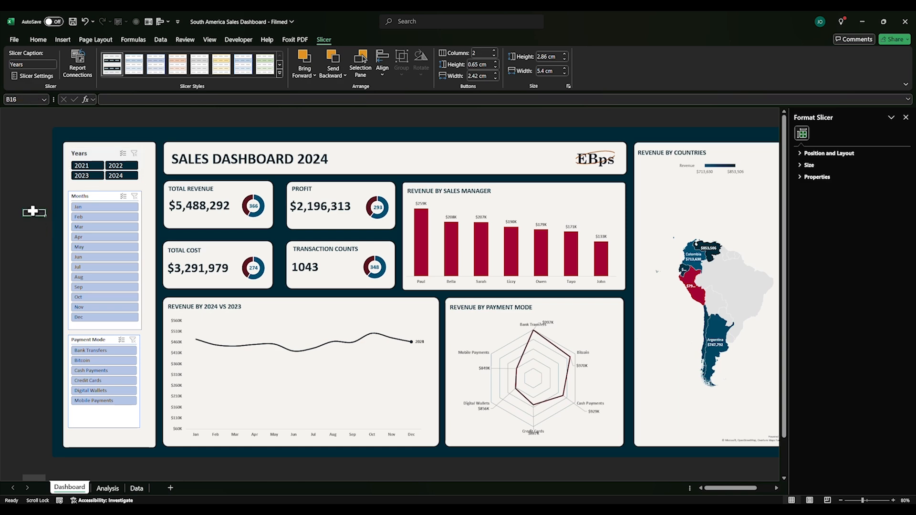
Step: Apply the CUSTOM 2 style to both the Months and Payment Mode slicers
click(90, 195)
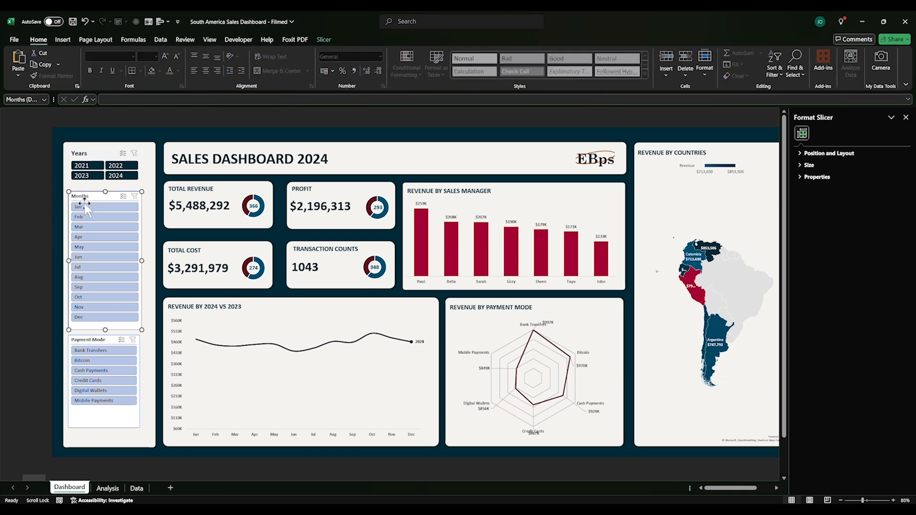
ctrl+click(109, 340)
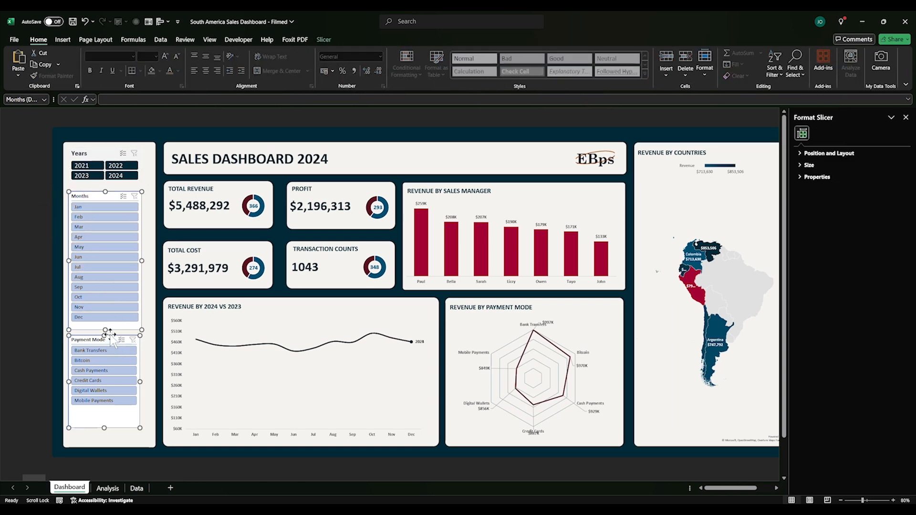
click(319, 40)
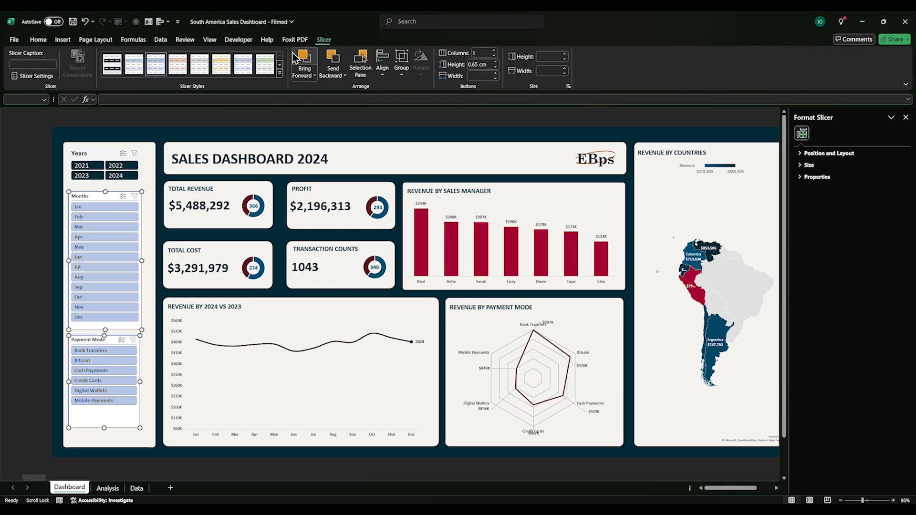
click(25, 227)
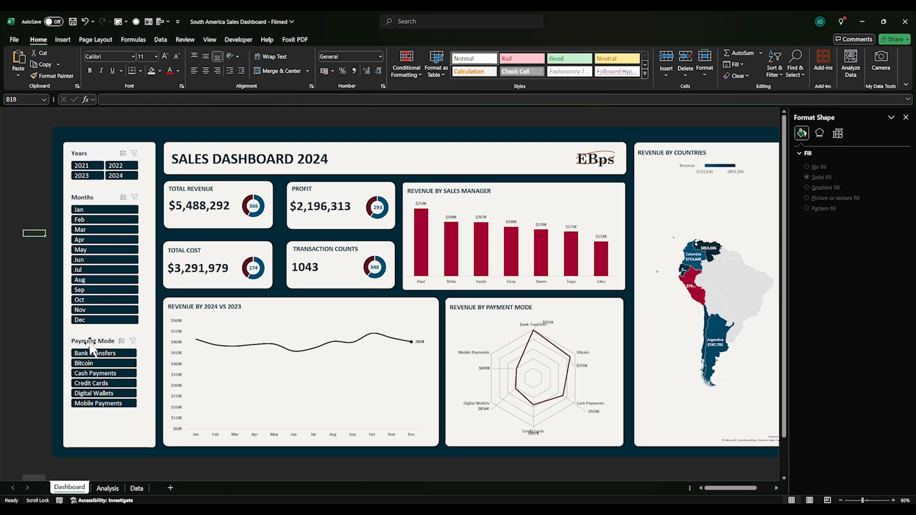
Step: Extend the Payment Mode slicer downwards to a height of about 7.22 cm
click(102, 414)
drag(104, 429, 101, 437)
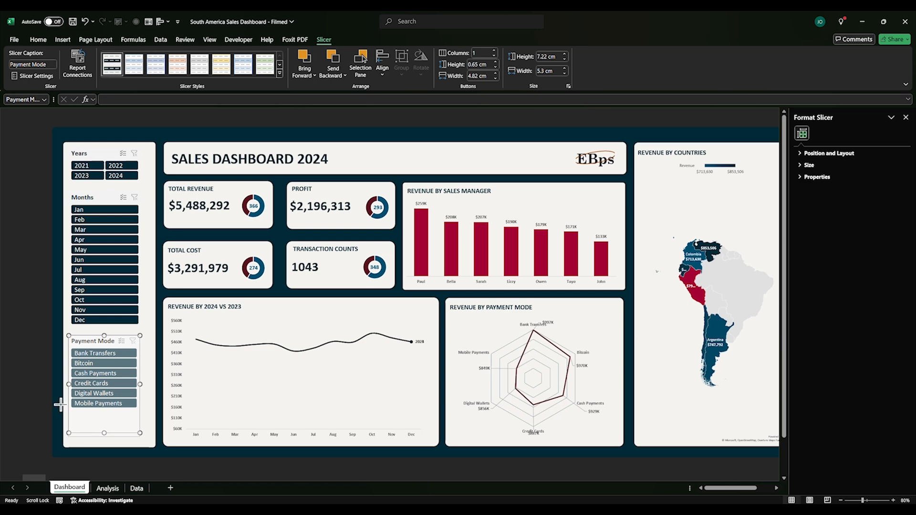
click(30, 355)
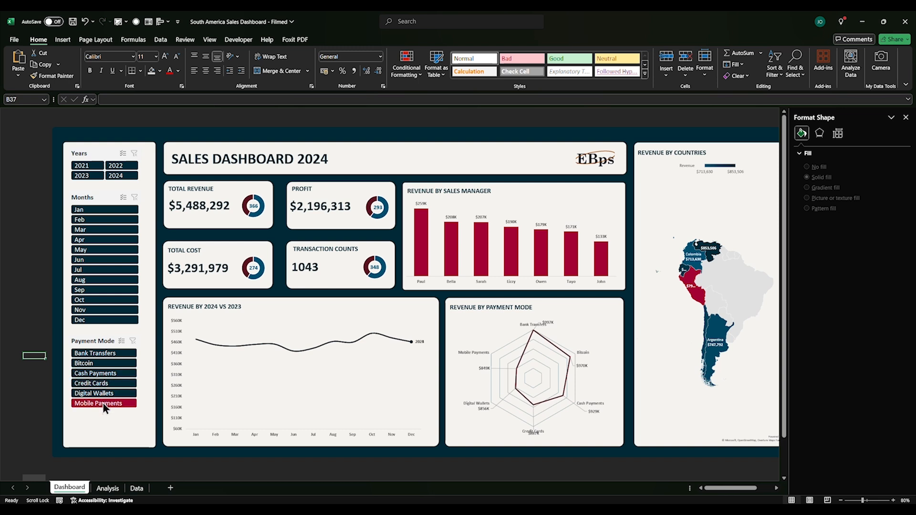
Step: Filter the dashboard by 2021 and by 2022 with the Years slicer to check how the cards, charts and map respond
click(86, 168)
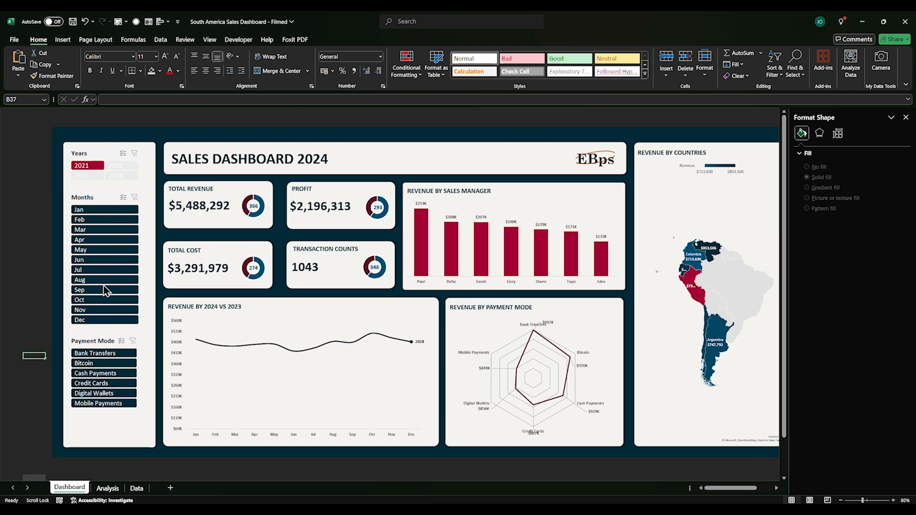
click(104, 269)
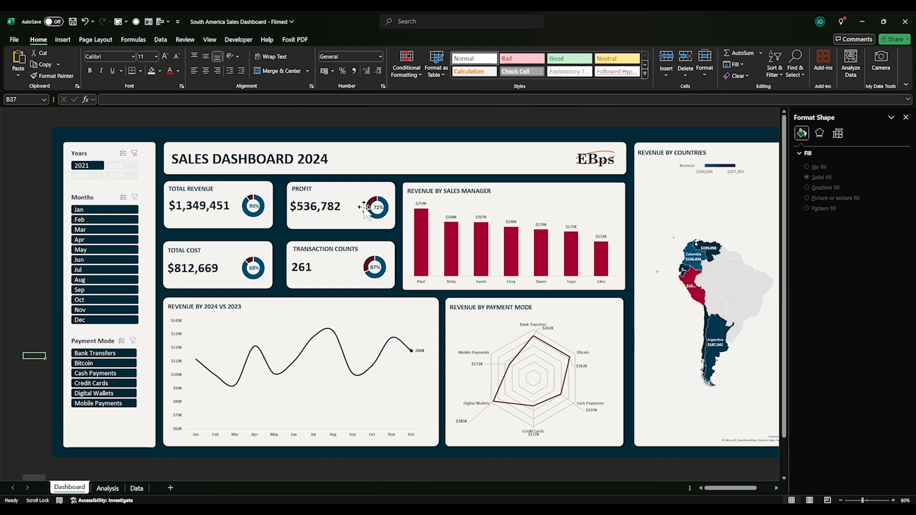
click(119, 165)
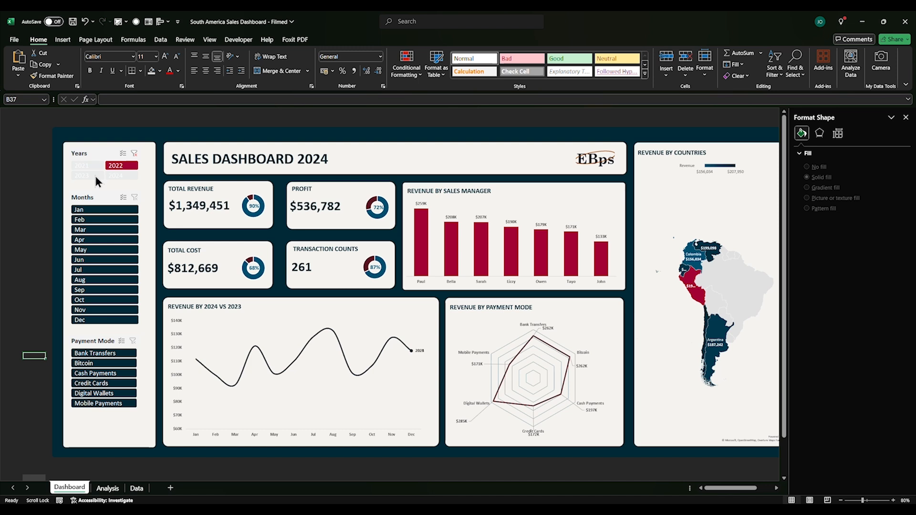
click(116, 176)
click(92, 219)
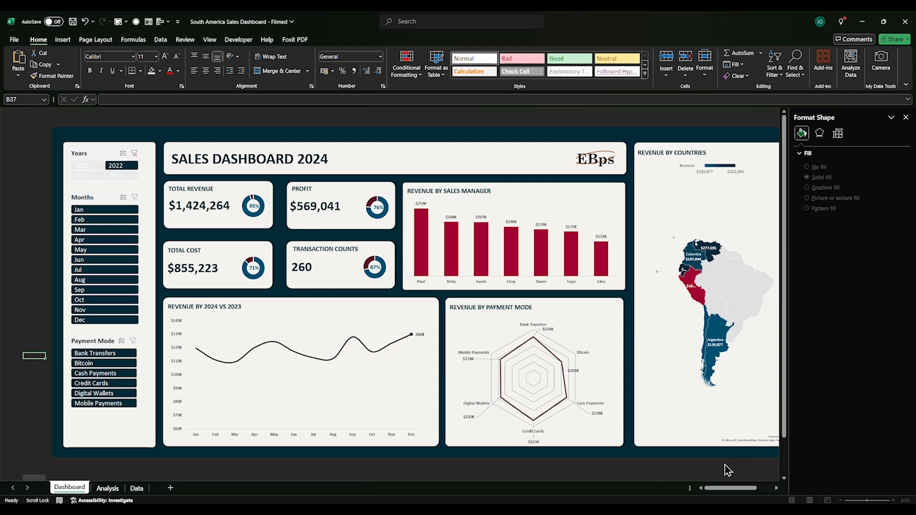
drag(731, 486, 733, 490)
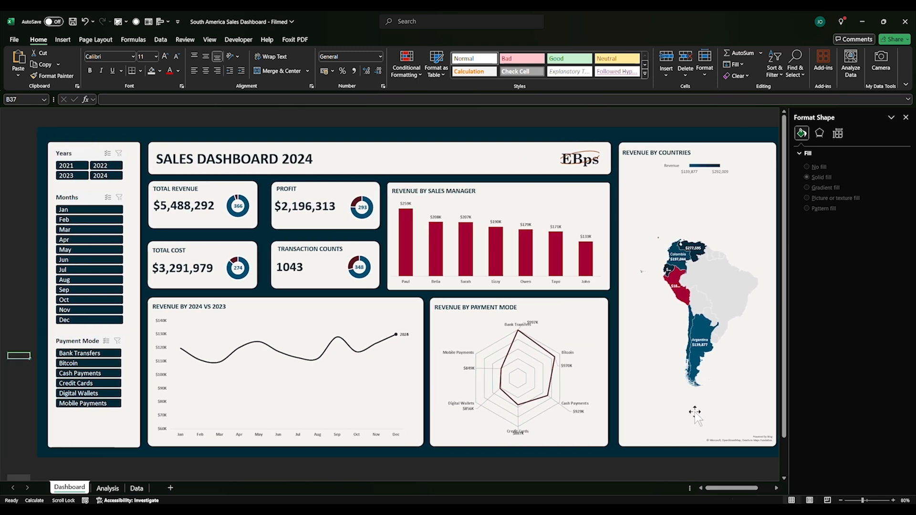